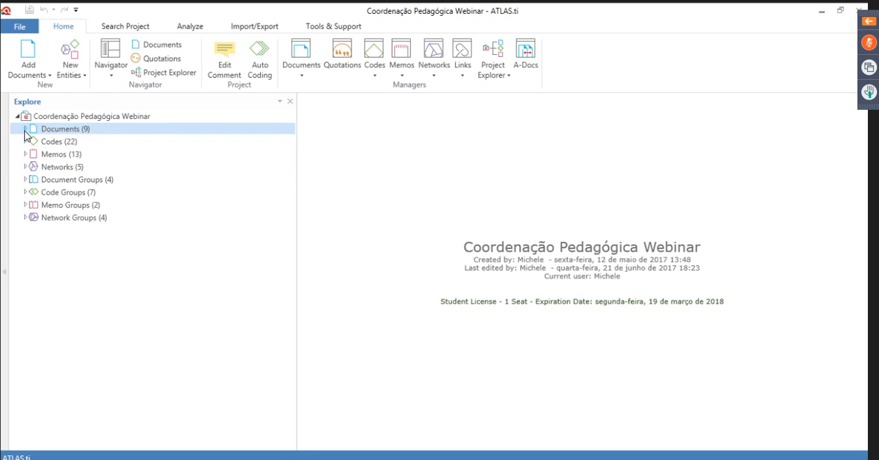
List the project's documents and open the interview document Entrevista Papel do Coordenador Pedagogico
click(90, 142)
click(25, 129)
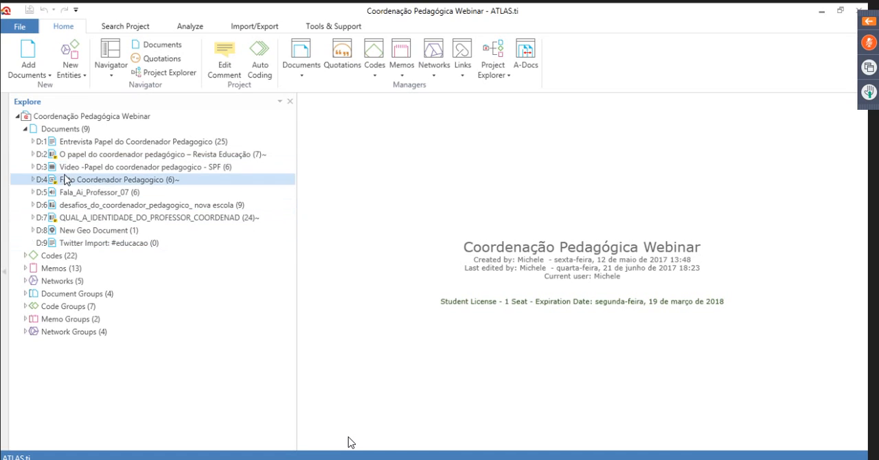
click(77, 143)
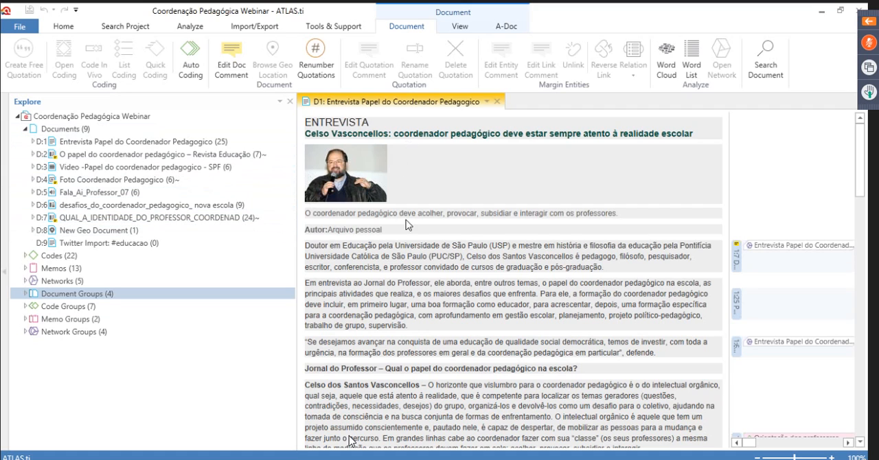
Open the video document on the papel do coordenador pedagogico and the New Geo Document, and inspect the geo document's map marker
click(83, 171)
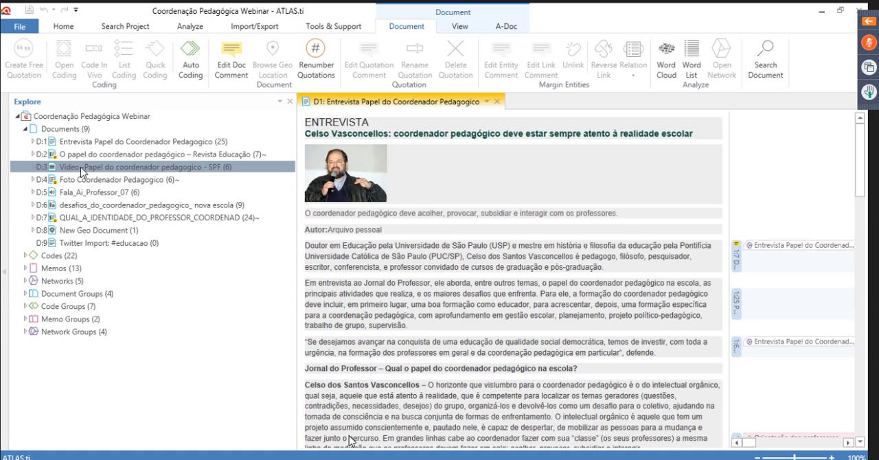
double_click(83, 171)
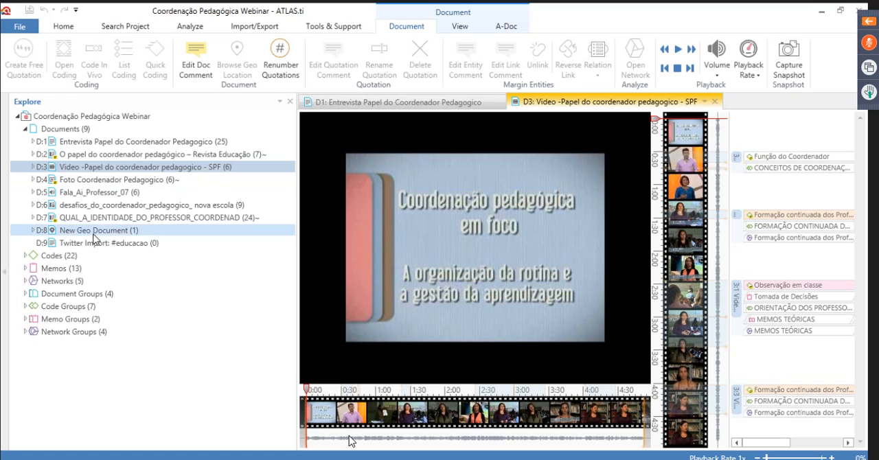
click(91, 233)
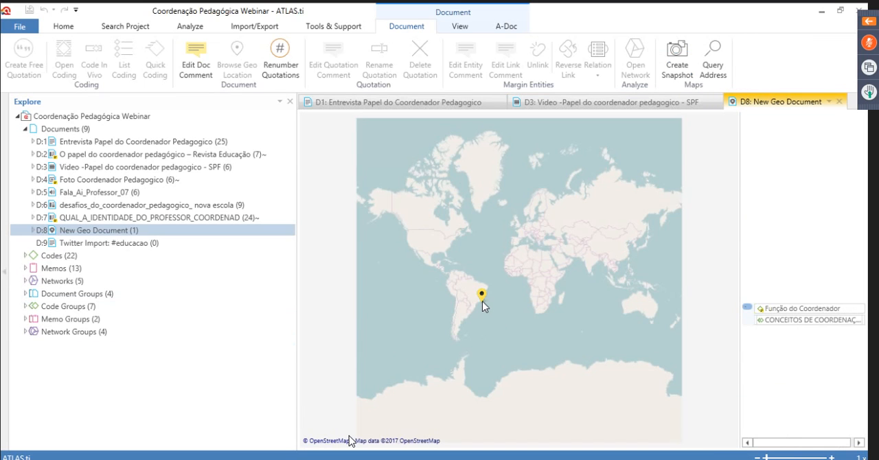
mouse_move(482, 301)
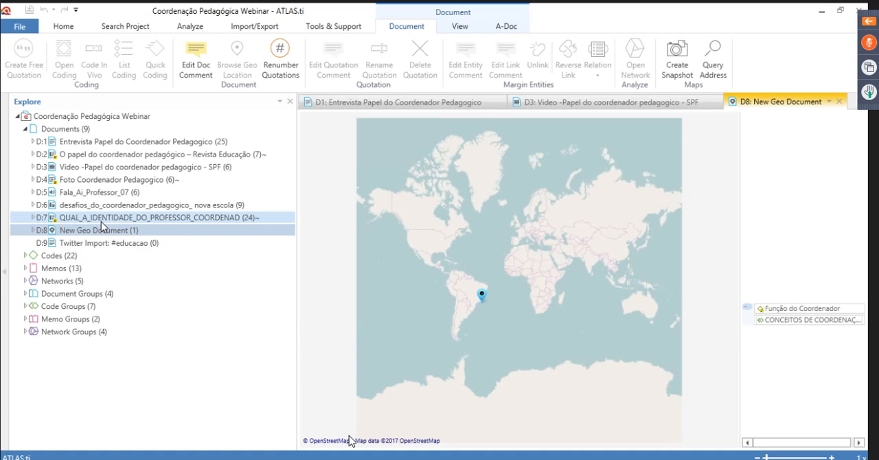
Open the audio document Fala_Ai_Professor_07, play it briefly and pause it
click(94, 194)
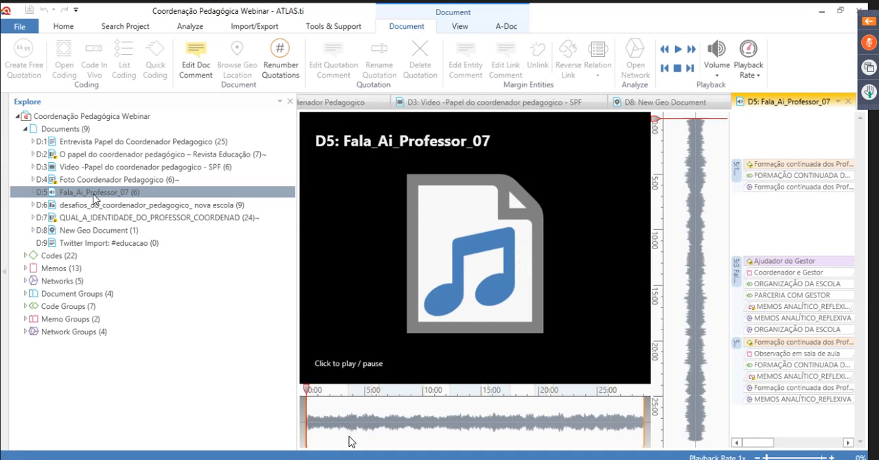
click(476, 370)
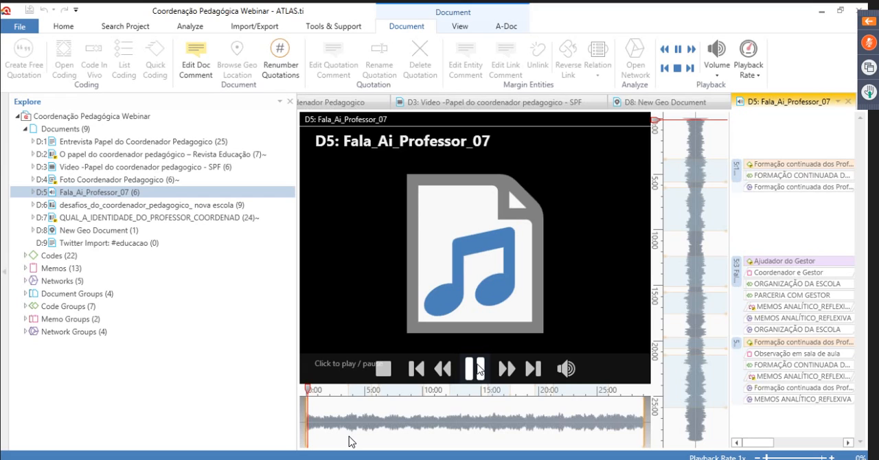
click(477, 367)
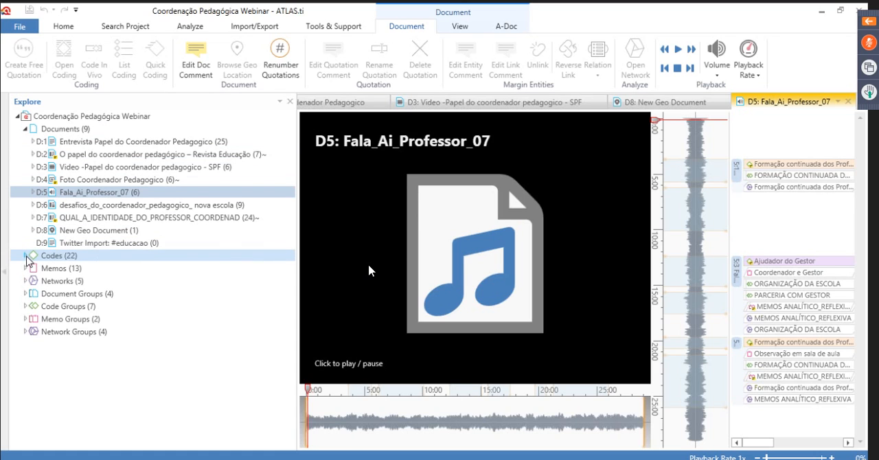
List the project's codes and widen the margin area beside the audio document and the interview document
click(26, 256)
scroll(186, 309, down, 3)
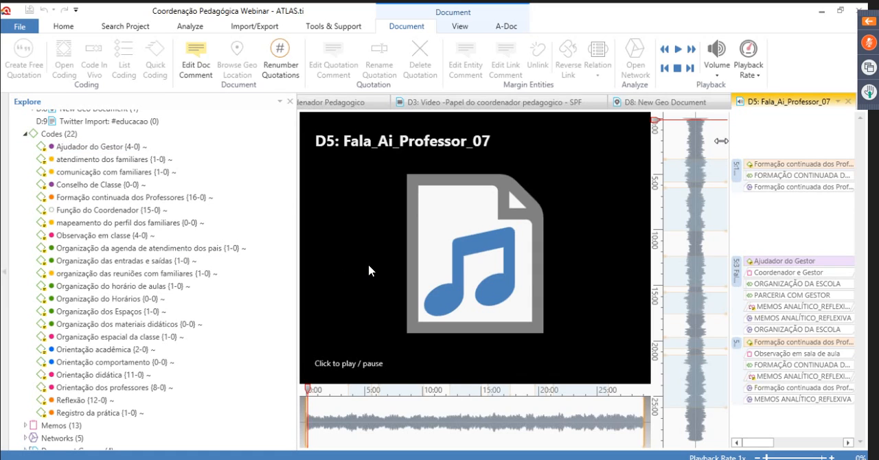
drag(721, 141, 557, 158)
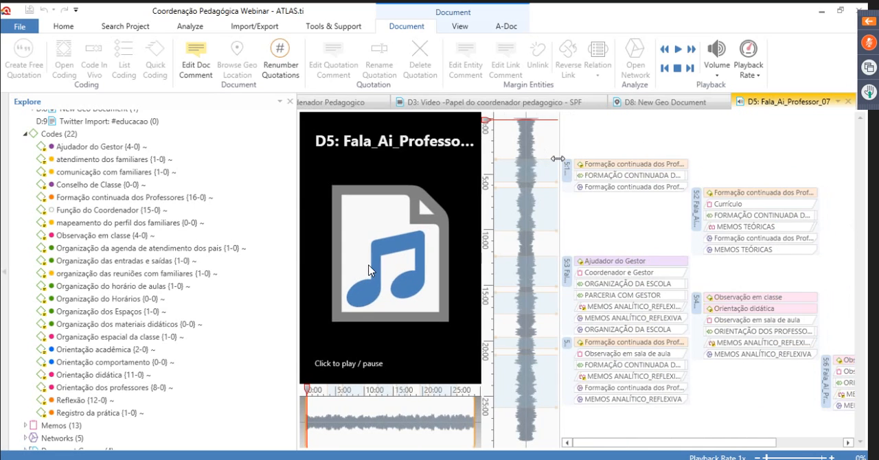
click(336, 102)
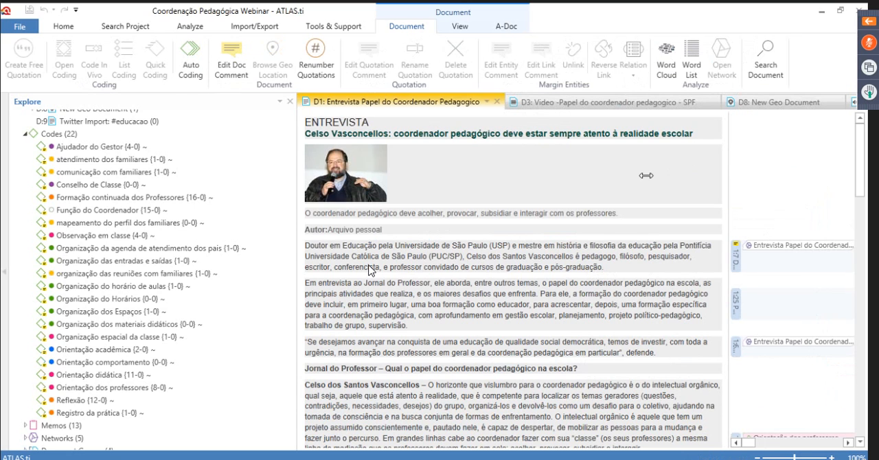
drag(645, 175, 585, 180)
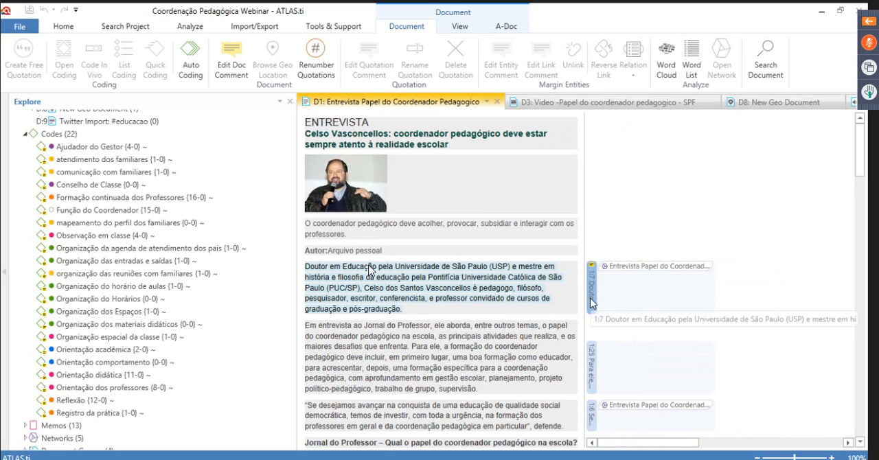
Highlight quotations 1:7 and 1:25 in the interview text from their margin markers
click(592, 303)
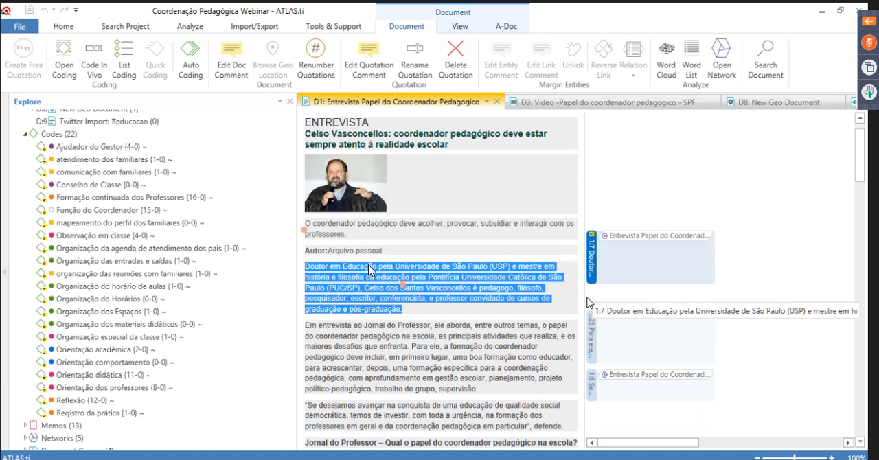
scroll(588, 302, down, 3)
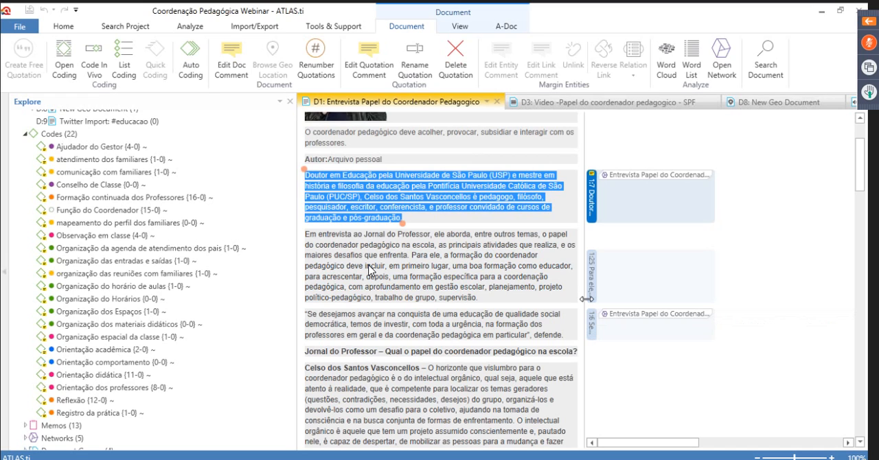
click(597, 287)
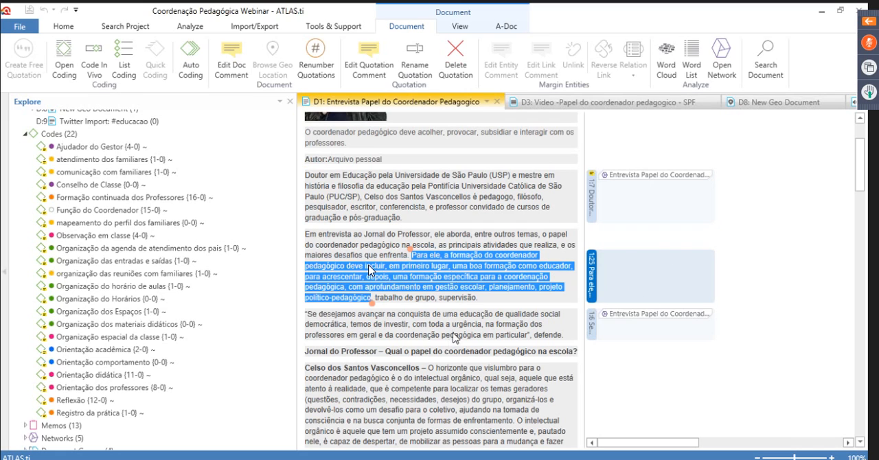
scroll(451, 331, down, 1)
scroll(451, 331, down, 1)
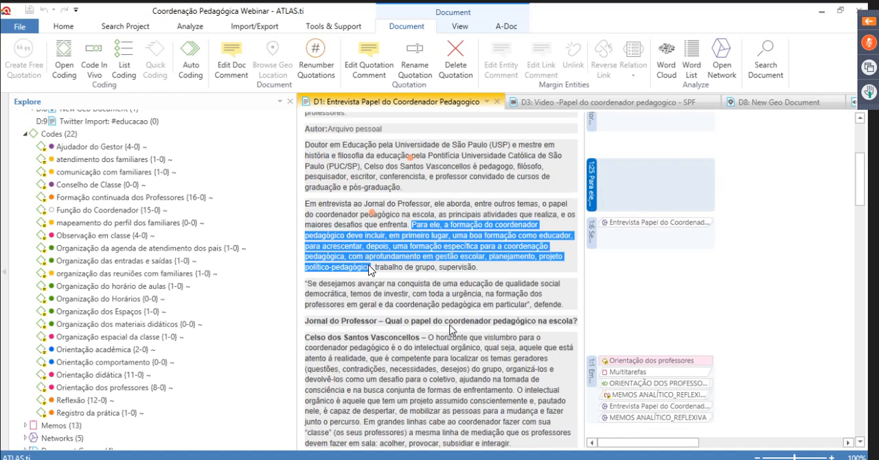
Create a free quotation in the interview from the passage "O horizonte que vislumbro" through "formas de enfrentamento"
scroll(451, 331, down, 2)
drag(428, 276, 515, 329)
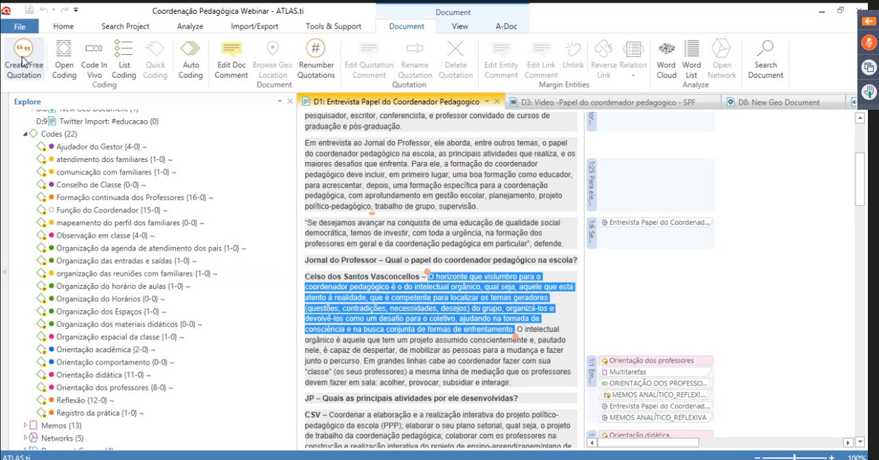
right_click(459, 302)
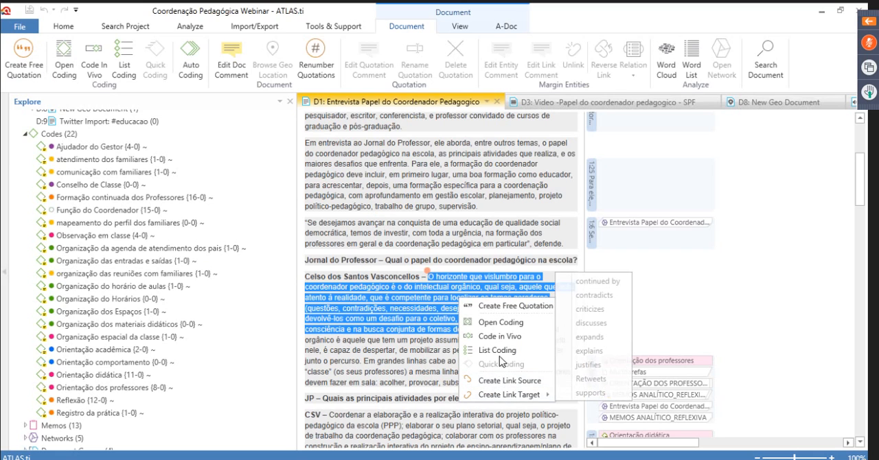
click(509, 307)
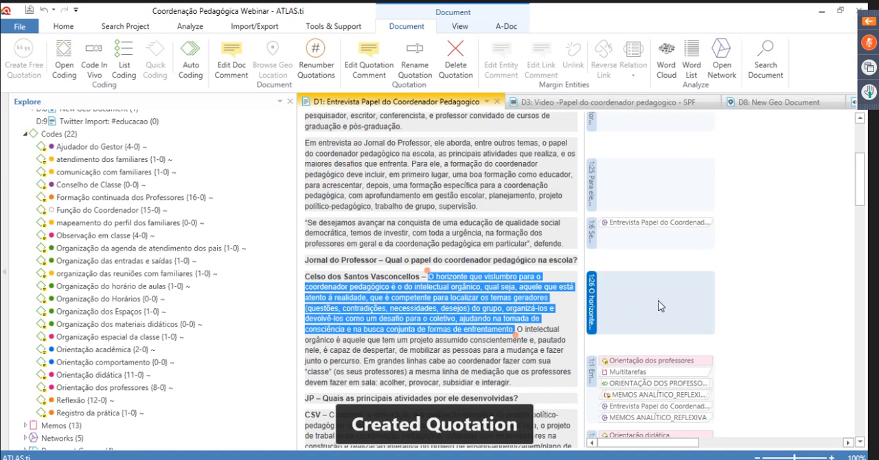
click(752, 336)
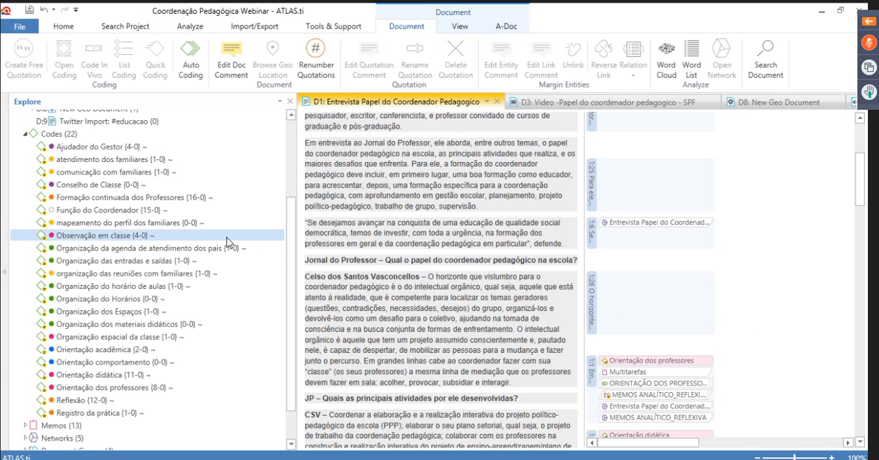
key(XF86AudioRaiseVolume)
key(XF86AudioRaiseVolume)
key(XF86AudioRaiseVolume)
key(XF86AudioRaiseVolume)
key(XF86AudioRaiseVolume)
key(XF86AudioRaiseVolume)
key(XF86AudioRaiseVolume)
key(XF86AudioRaiseVolume)
key(XF86AudioRaiseVolume)
key(XF86AudioRaiseVolume)
key(XF86AudioRaiseVolume)
key(XF86AudioRaiseVolume)
key(XF86AudioRaiseVolume)
key(XF86AudioRaiseVolume)
key(XF86AudioRaiseVolume)
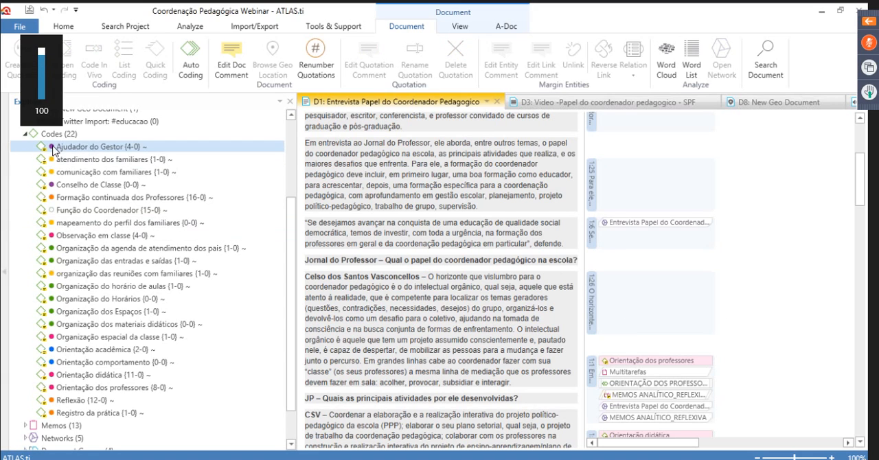
key(XF86AudioLowerVolume)
key(XF86AudioLowerVolume)
key(XF86AudioLowerVolume)
key(XF86AudioLowerVolume)
key(XF86AudioLowerVolume)
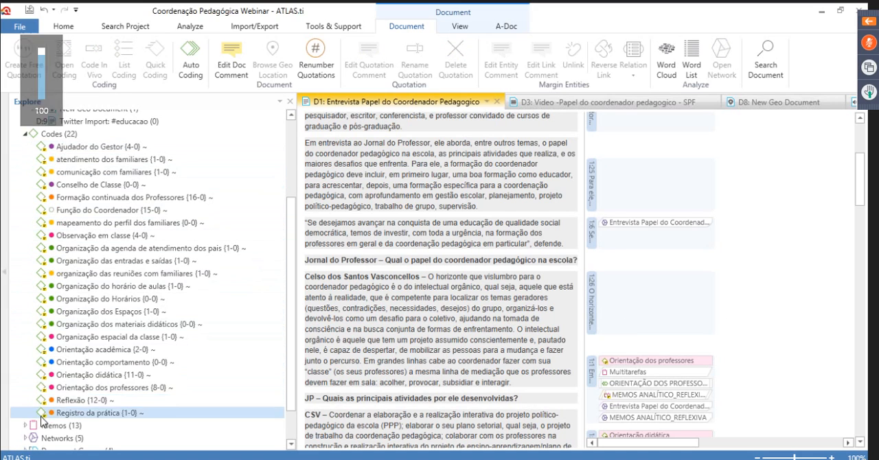
Open the Code Manager and examine the comment of the code Ajudador do Gestor
click(53, 139)
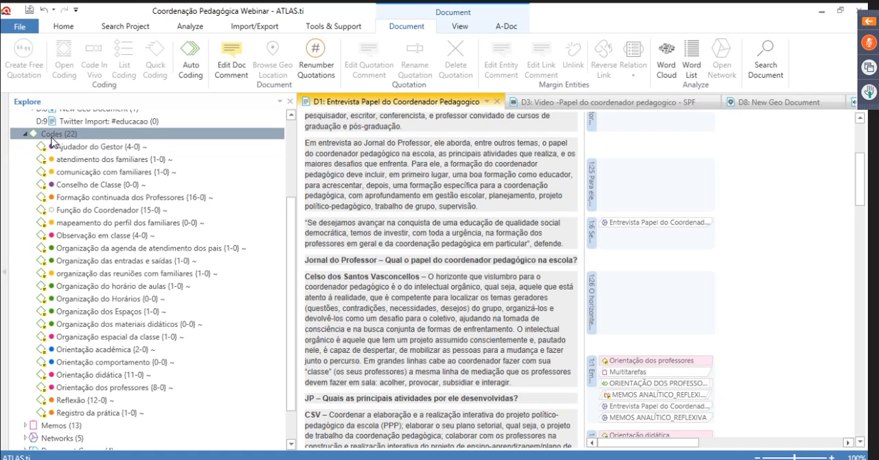
double_click(53, 140)
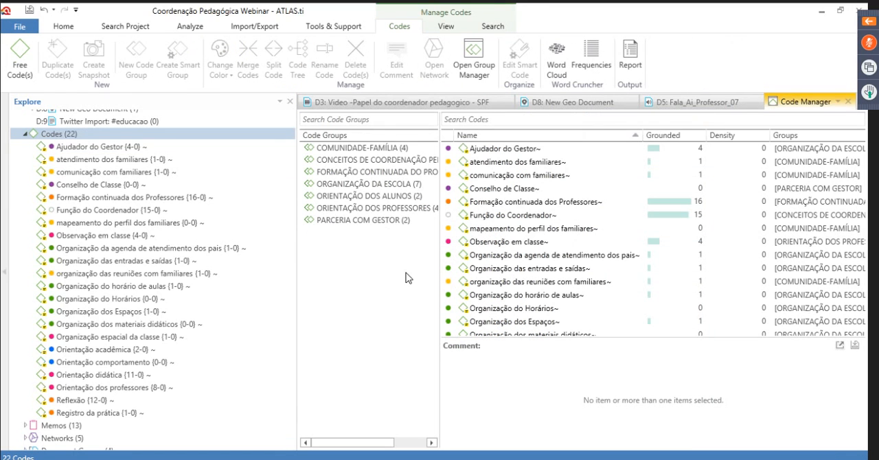
click(504, 149)
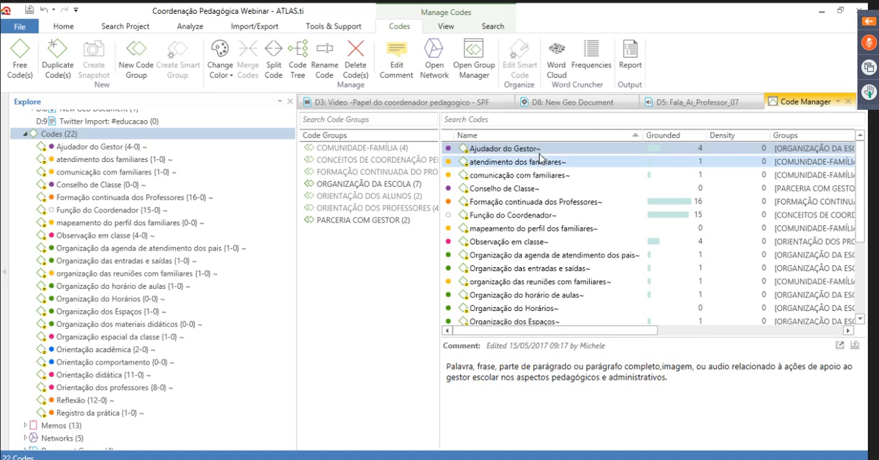
drag(681, 379, 454, 368)
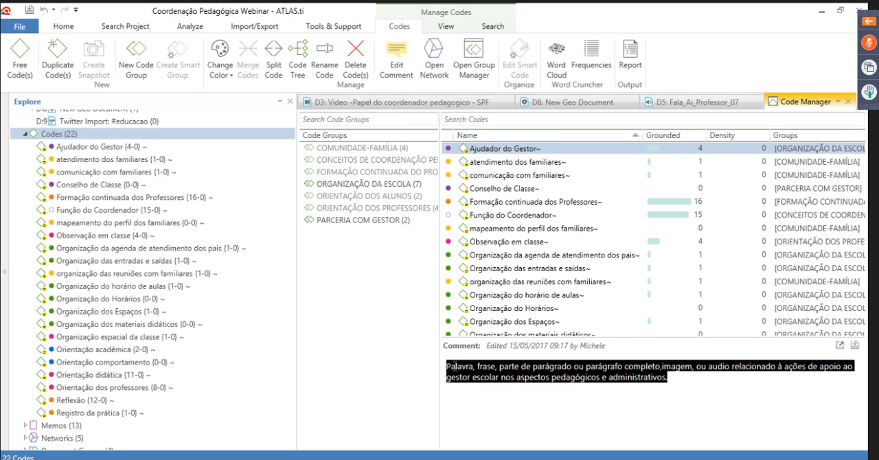
click(506, 410)
key(XF86AudioLowerVolume)
key(XF86AudioLowerVolume)
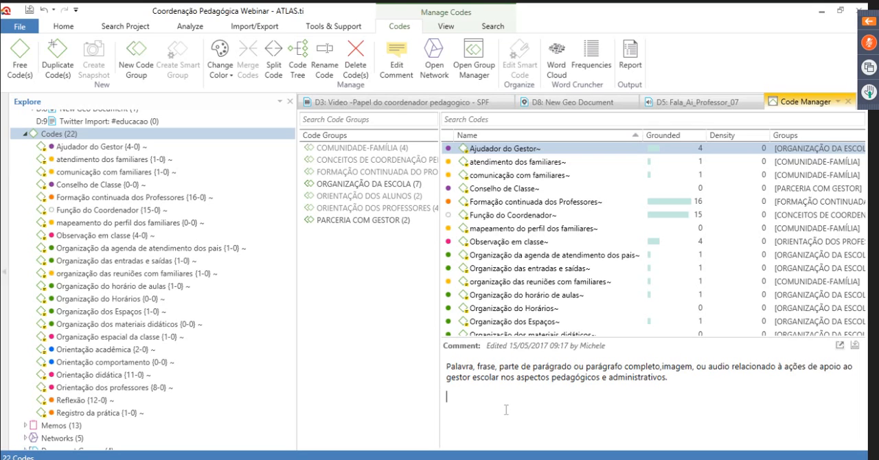
View the quotations linked to the code Função do Coordenador and close their list
click(551, 216)
double_click(551, 215)
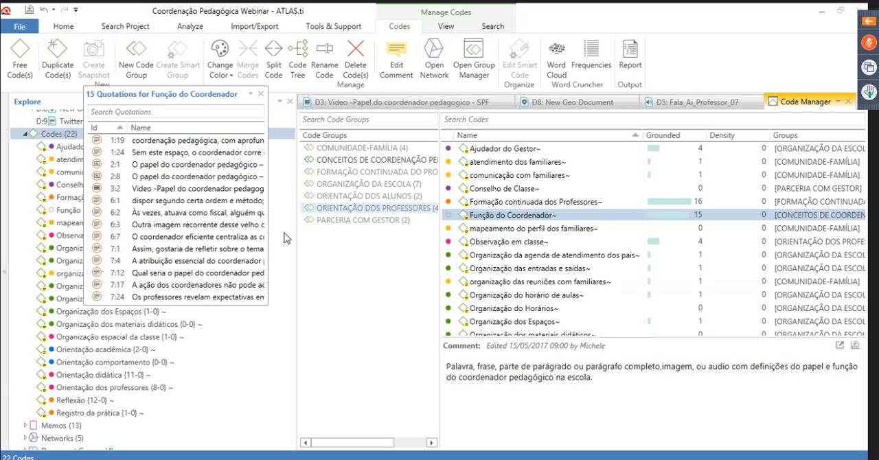
click(261, 93)
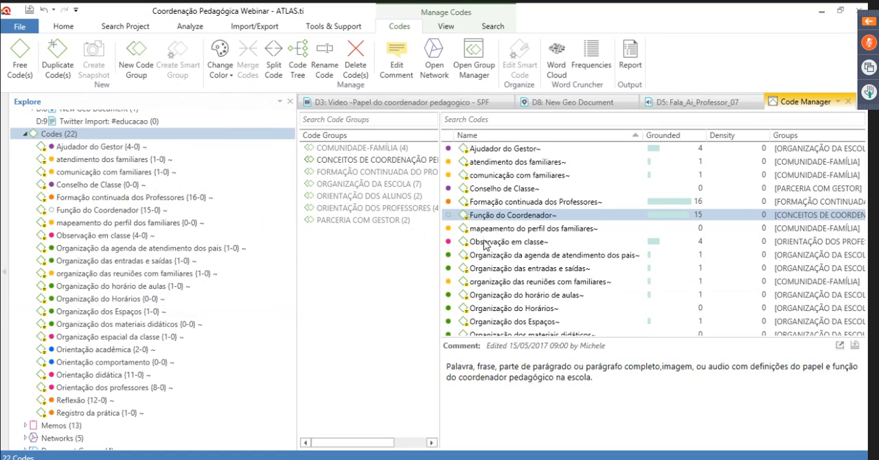
Close all open documents and the Code Manager
click(754, 102)
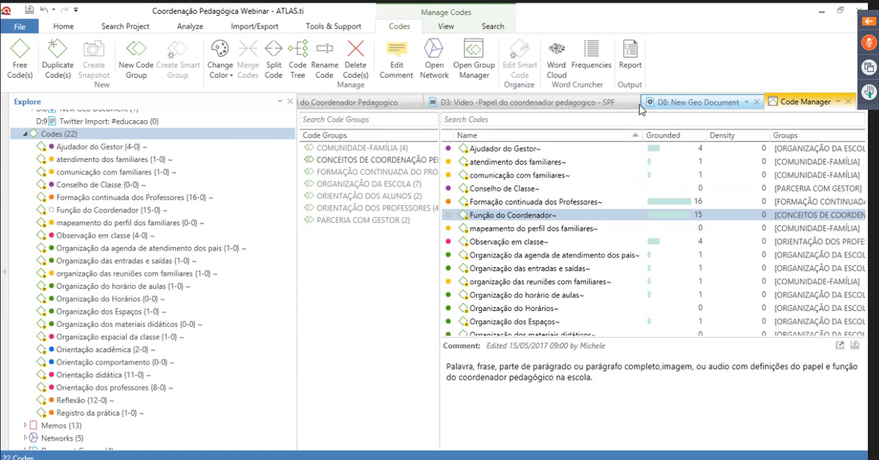
click(756, 102)
click(717, 101)
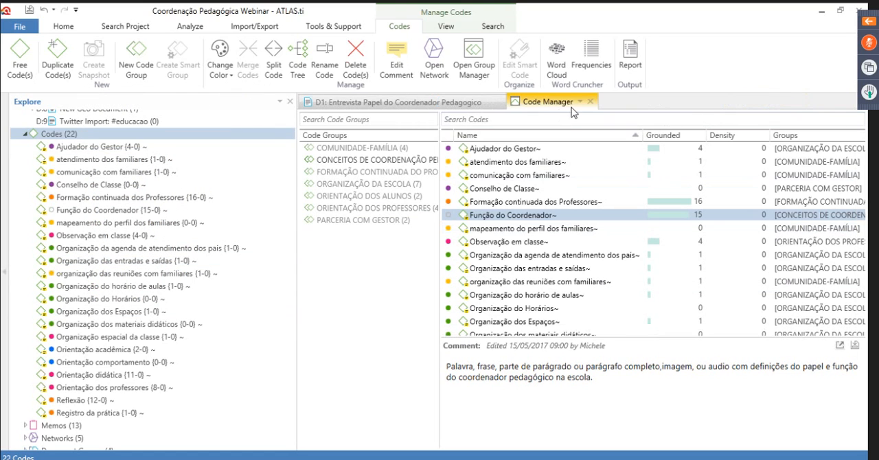
click(500, 102)
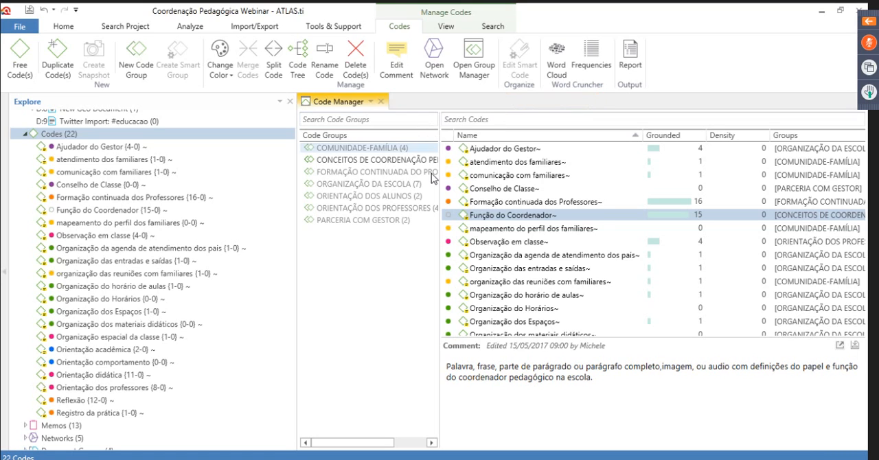
click(380, 102)
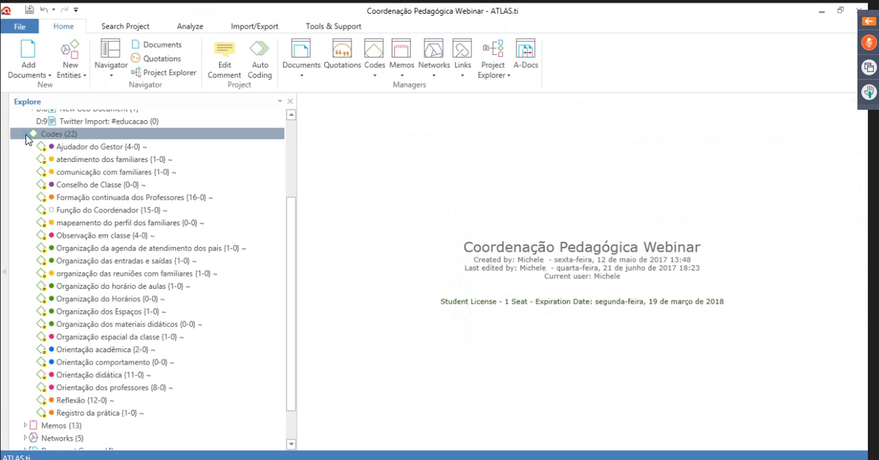
Collapse the codes and documents lists in the project tree and select the Codes entry
click(26, 135)
click(25, 130)
click(46, 142)
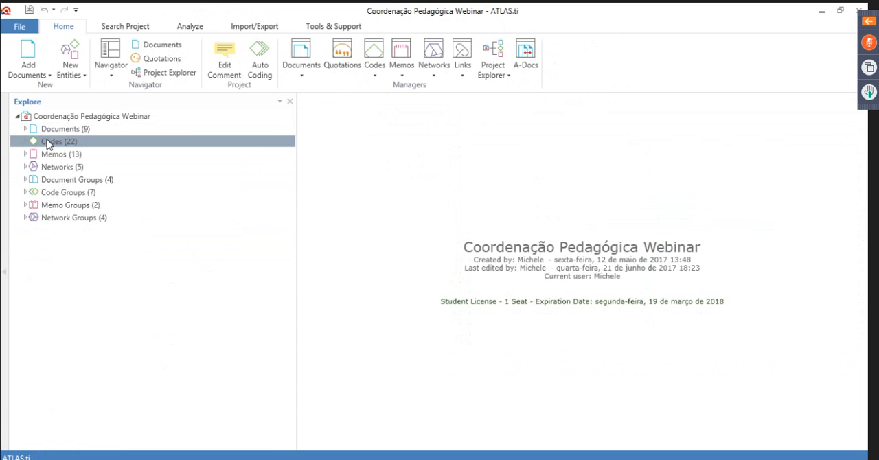
Open the Code Manager and look through the full list of codes with their grounded counts
double_click(47, 144)
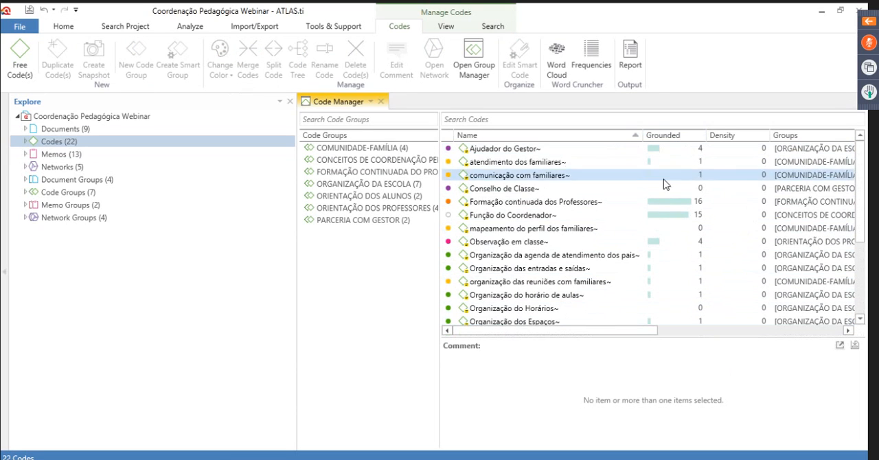
scroll(665, 191, down, 2)
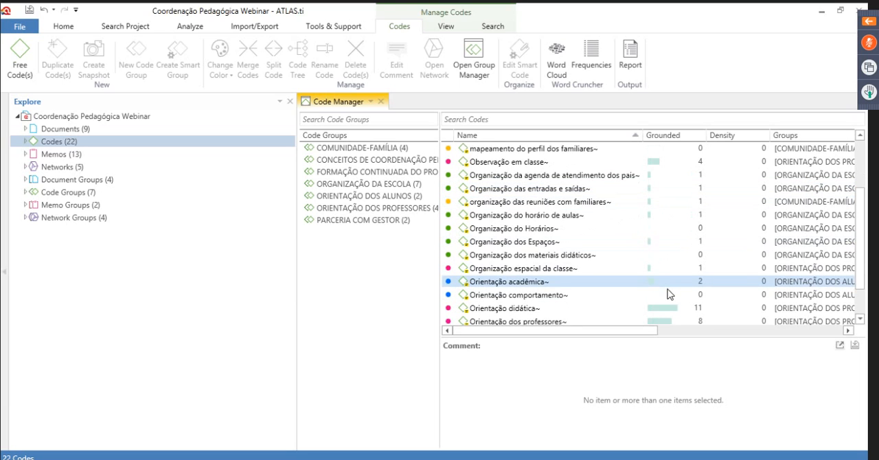
scroll(668, 292, down, 1)
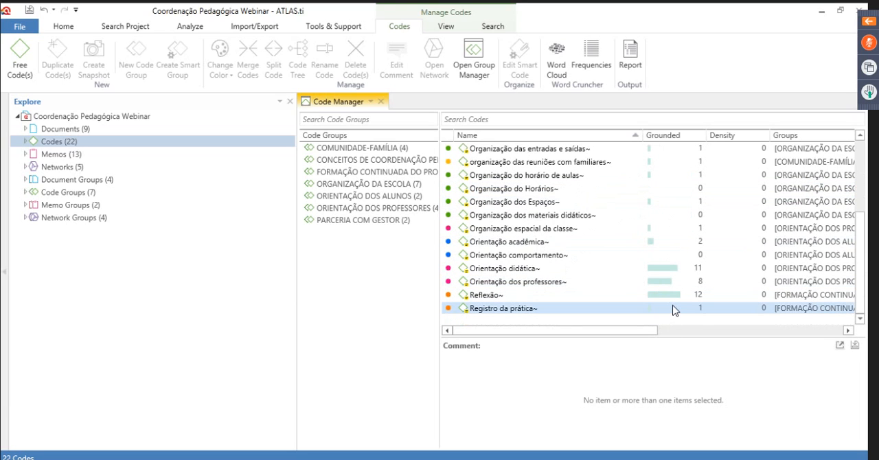
scroll(672, 310, up, 3)
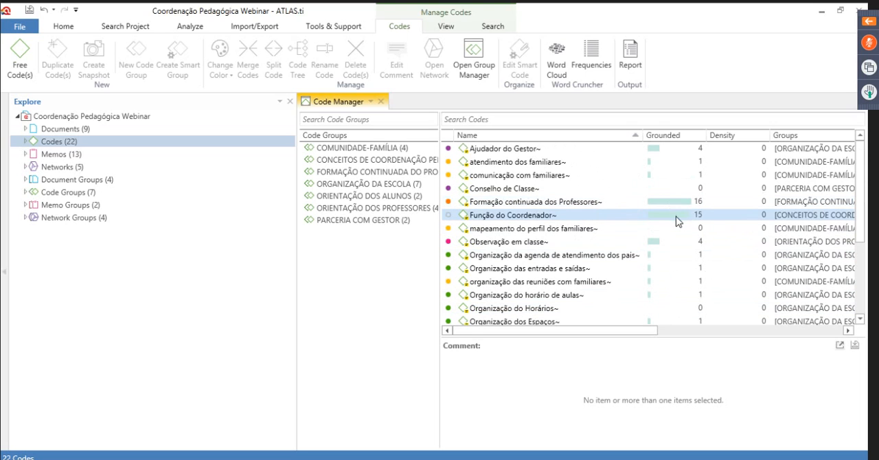
scroll(676, 269, down, 3)
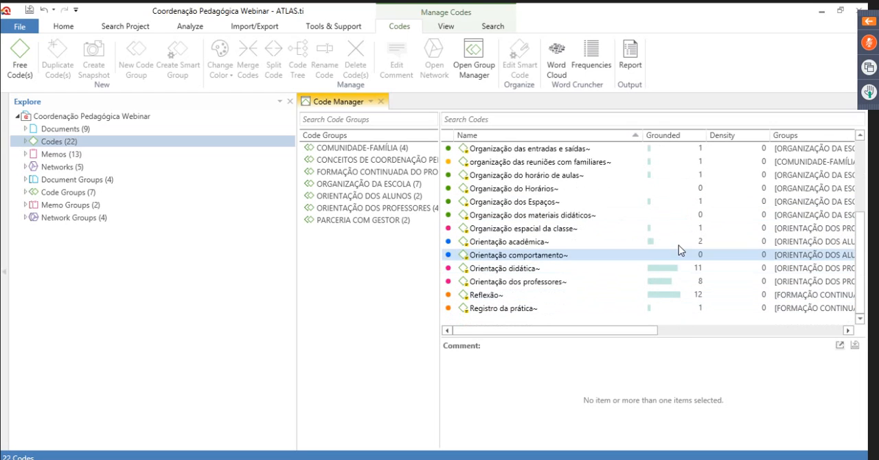
scroll(680, 211, up, 3)
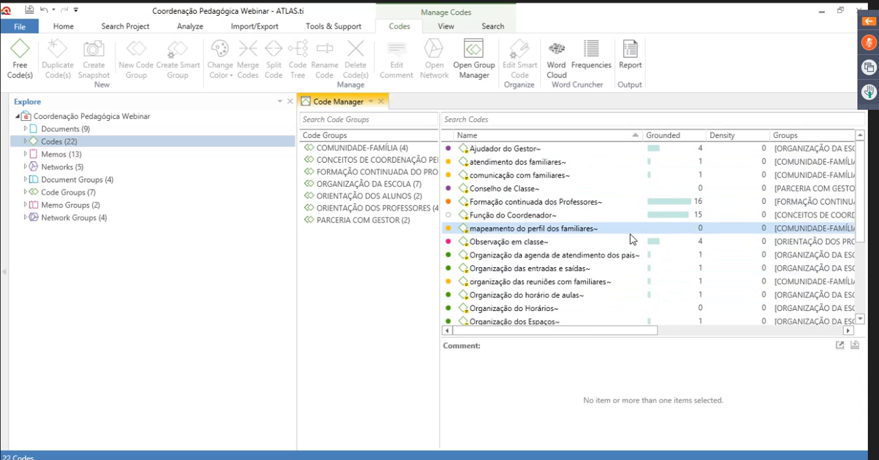
Open the Memo Manager, dock it in the main window and widen the Type column
click(45, 155)
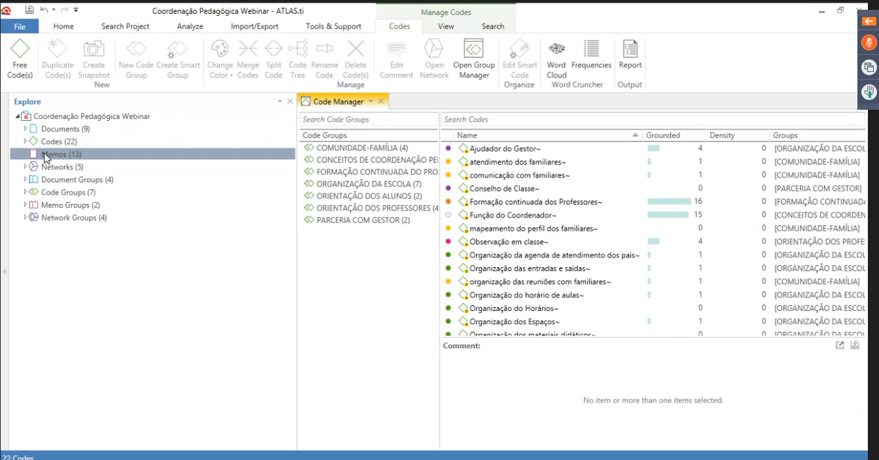
double_click(44, 155)
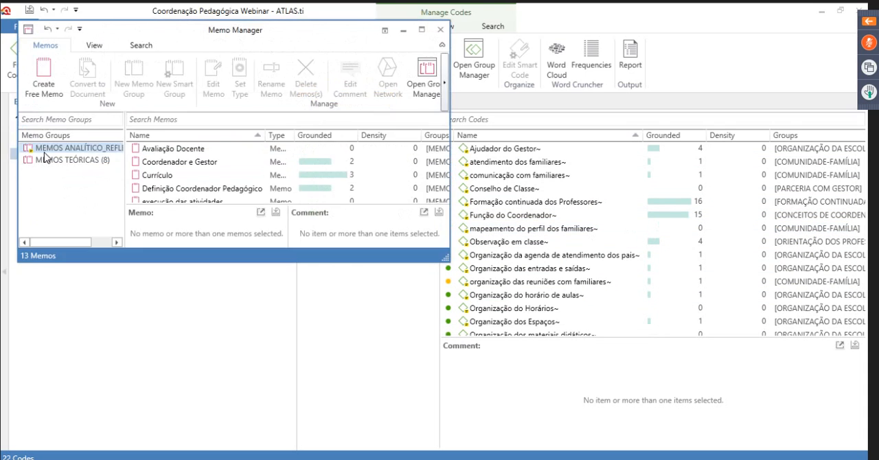
click(385, 33)
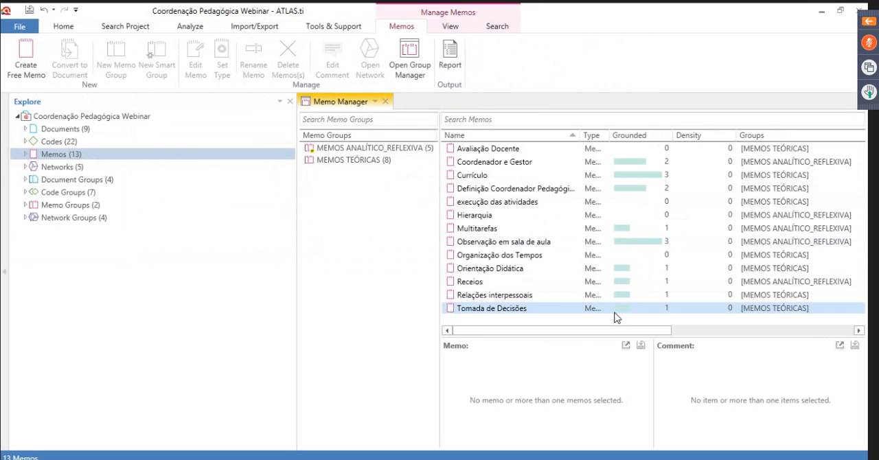
drag(653, 332, 629, 336)
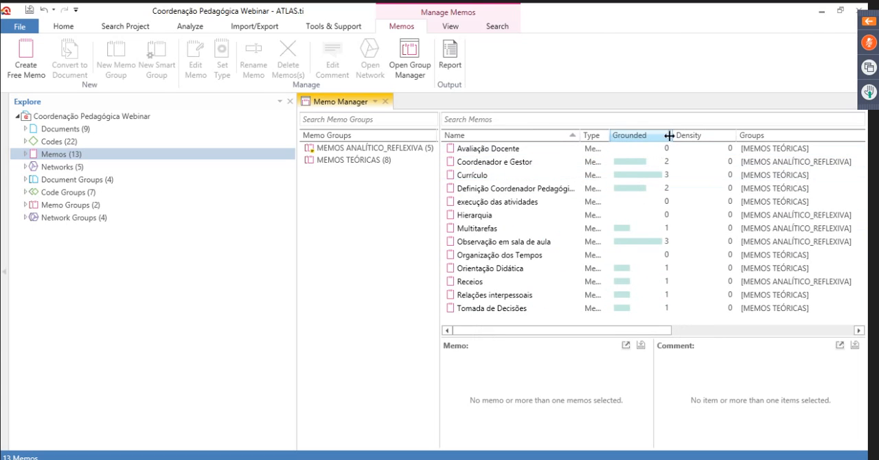
drag(610, 139, 635, 139)
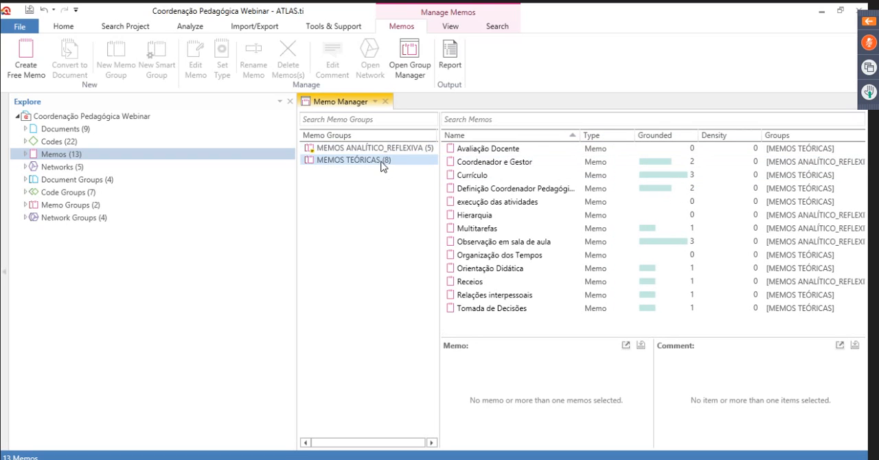
Filter the memos by each memo group in turn, and read the memo Currículo in the group MEMOS TEÓRICAS
click(346, 160)
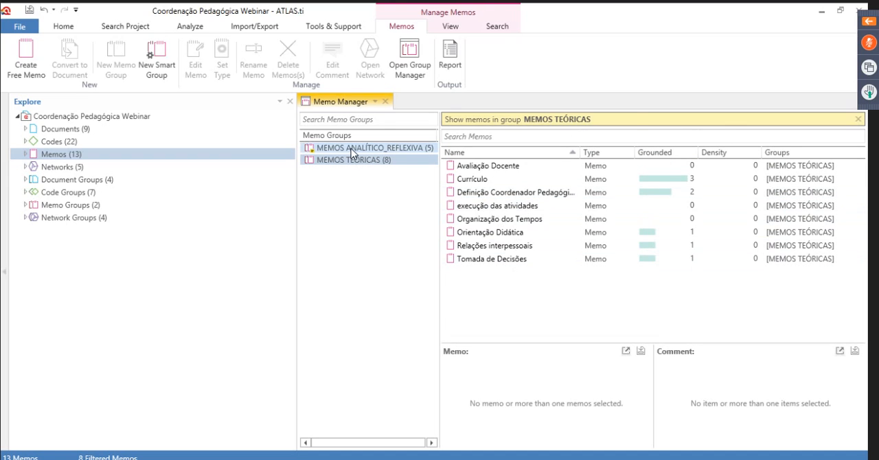
click(351, 148)
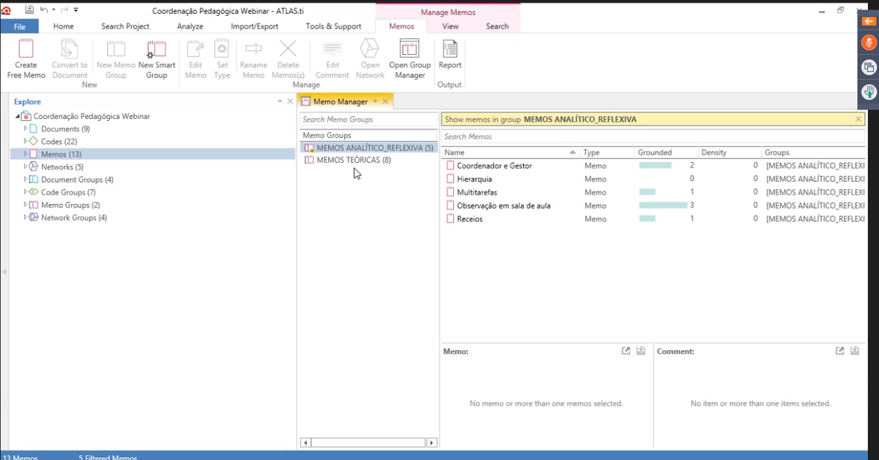
click(354, 162)
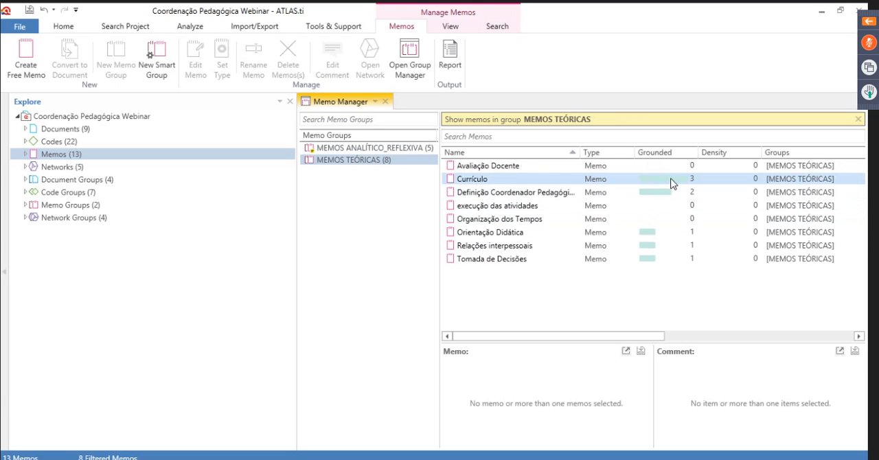
double_click(670, 181)
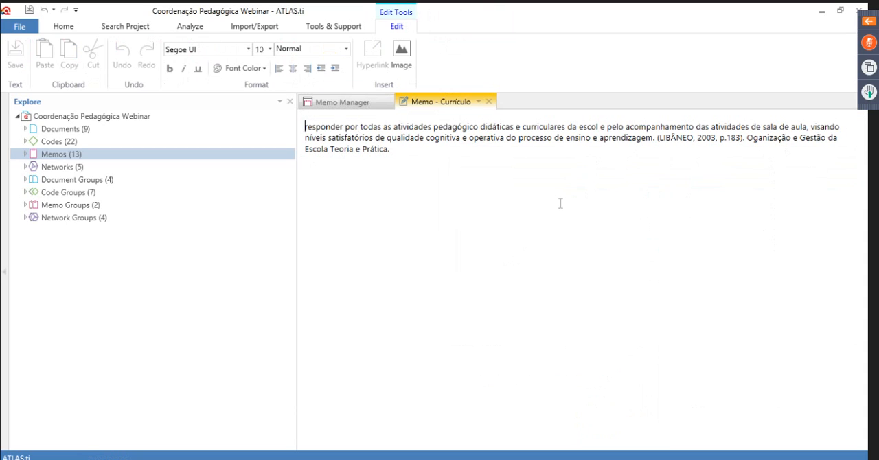
drag(659, 138, 761, 154)
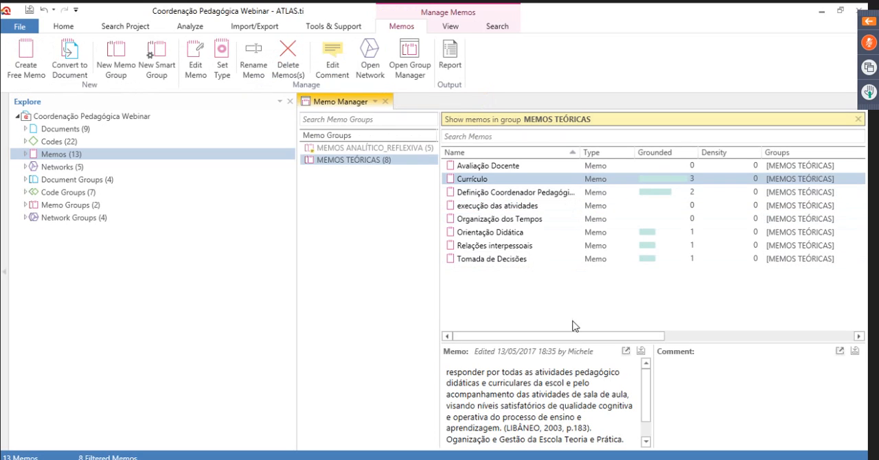
View the memos Observação em sala de aula and Coordenador e Gestor in the group MEMOS ANALÍTICO_REFLEXIVA, and close the Memo Manager
click(349, 148)
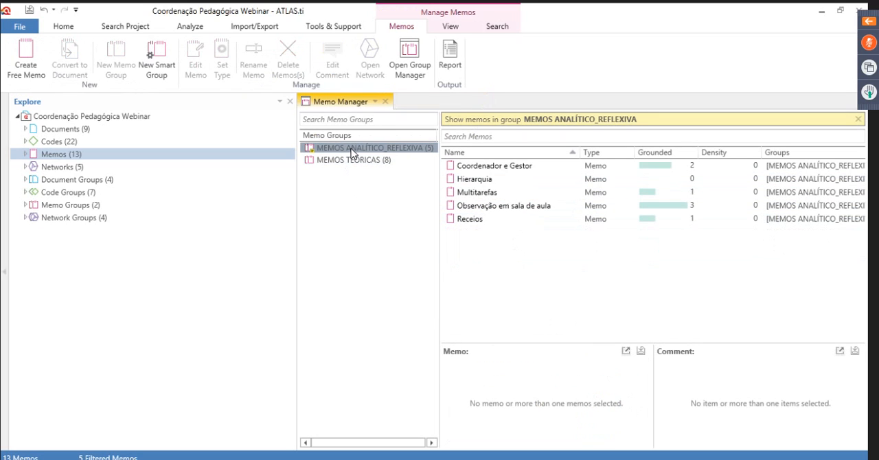
click(502, 207)
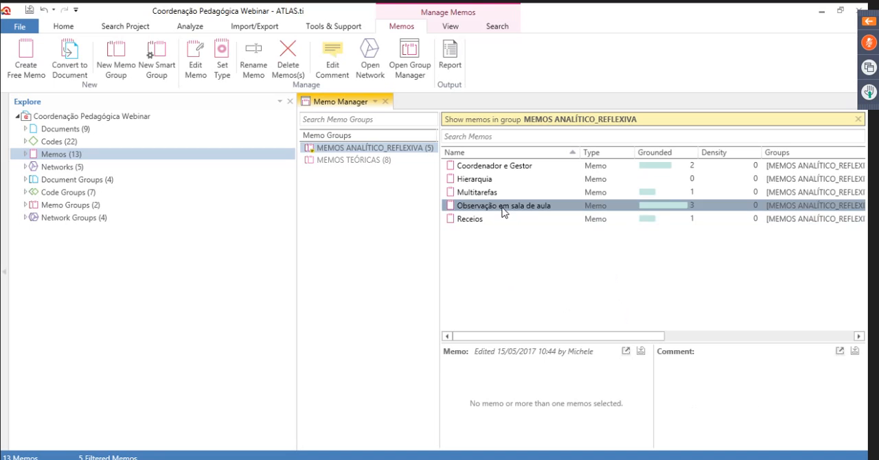
click(496, 168)
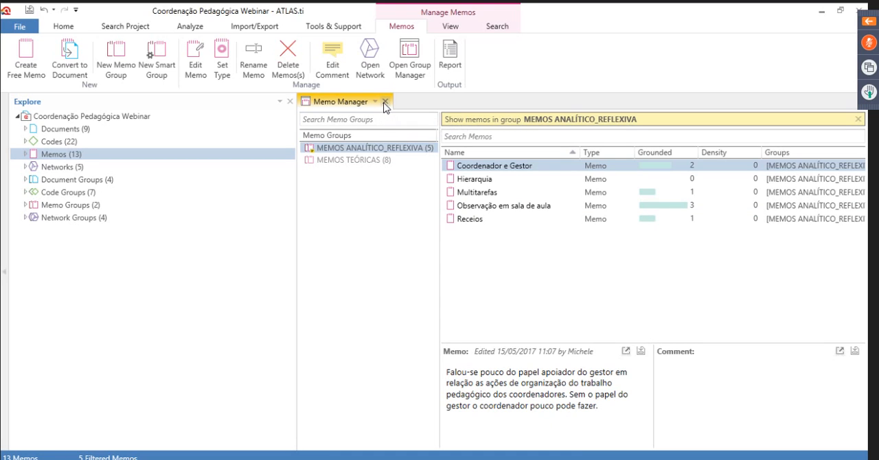
click(385, 102)
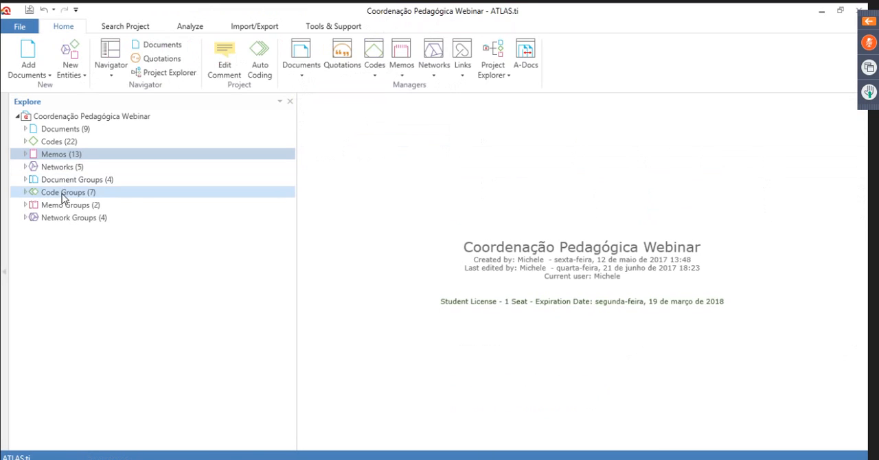
Expand the networks in the project tree and open the Networks Manager docked in the main window
click(26, 167)
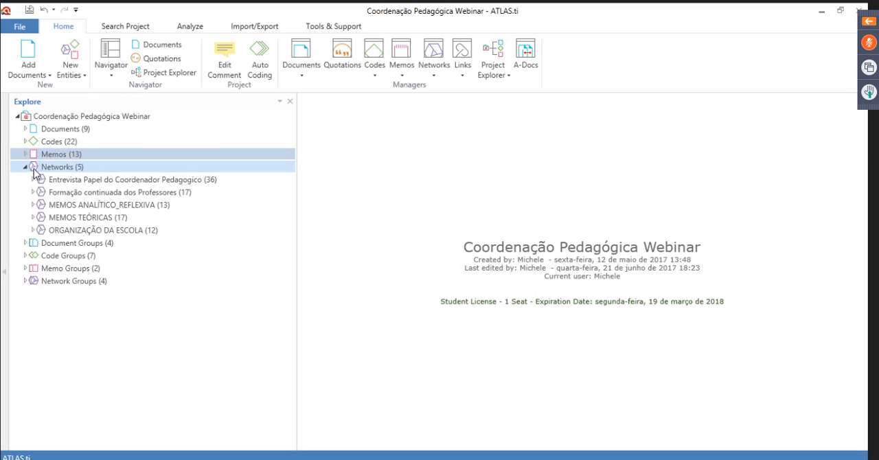
click(55, 169)
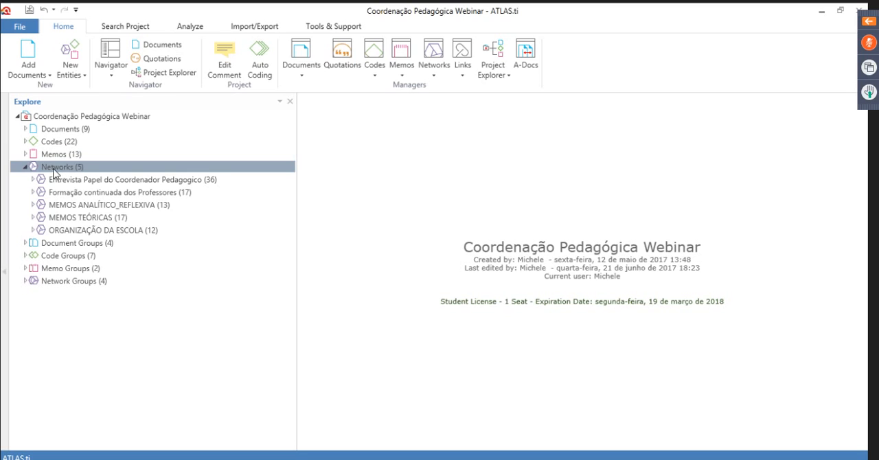
double_click(55, 168)
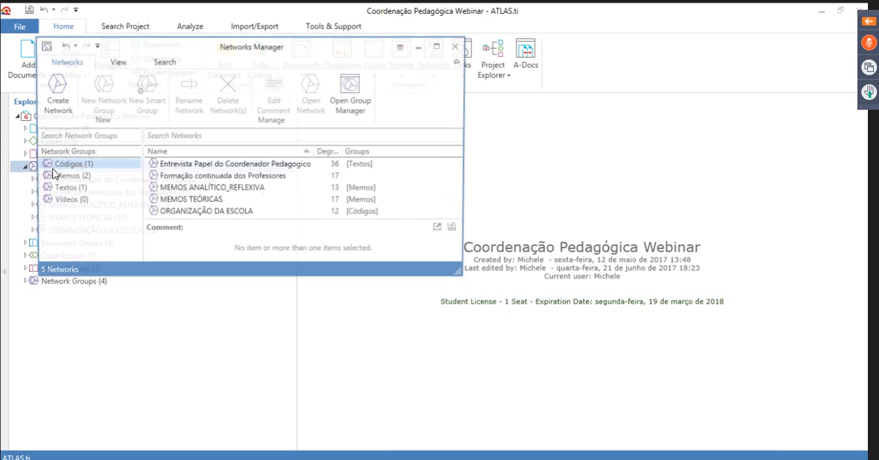
click(401, 47)
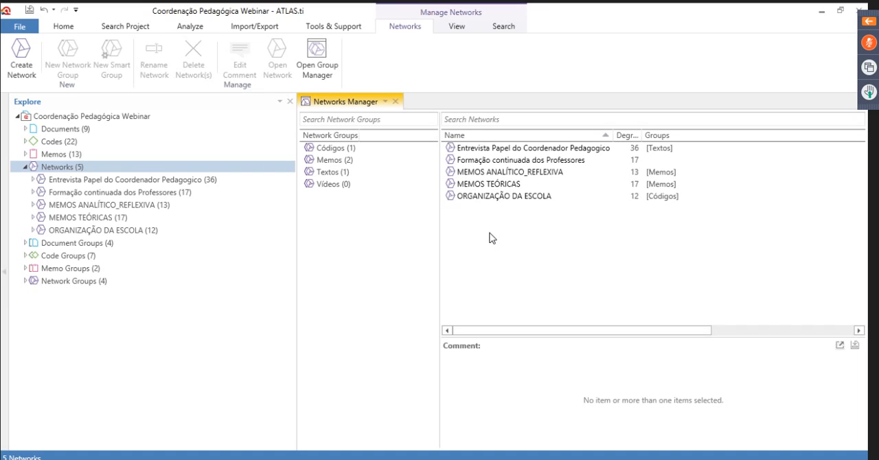
Open the network ORGANIZAÇÃO DA ESCOLA from the Networks Manager
click(477, 201)
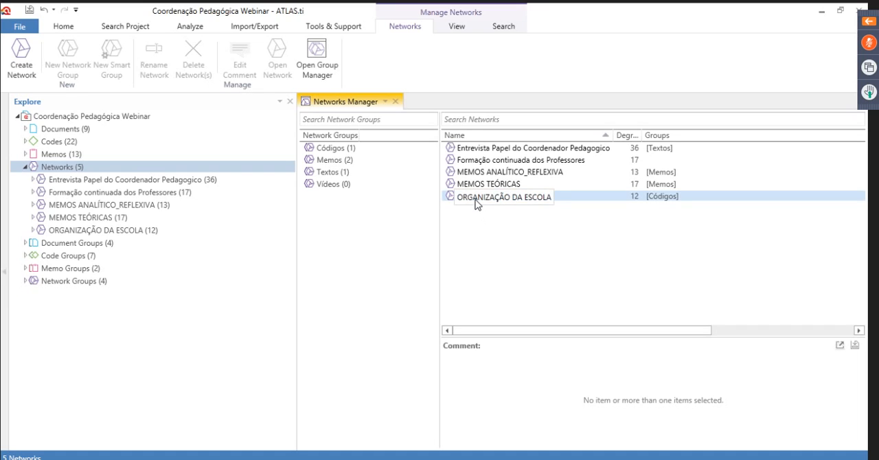
click(519, 230)
click(510, 199)
click(515, 231)
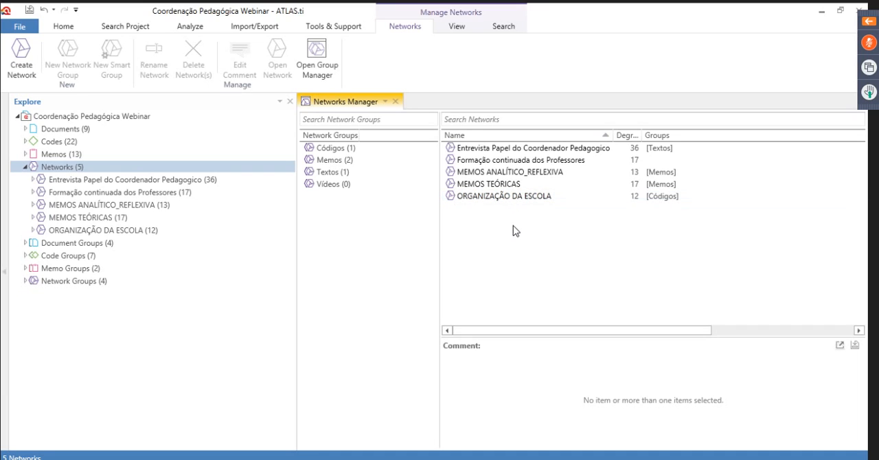
click(504, 199)
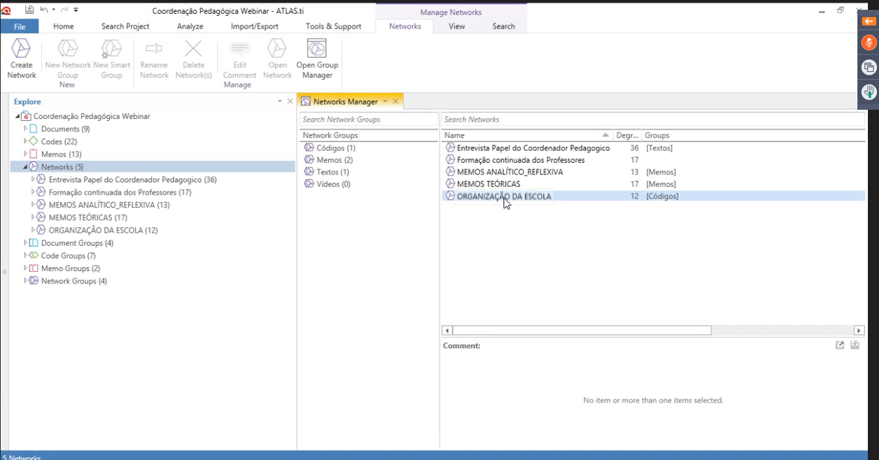
click(504, 199)
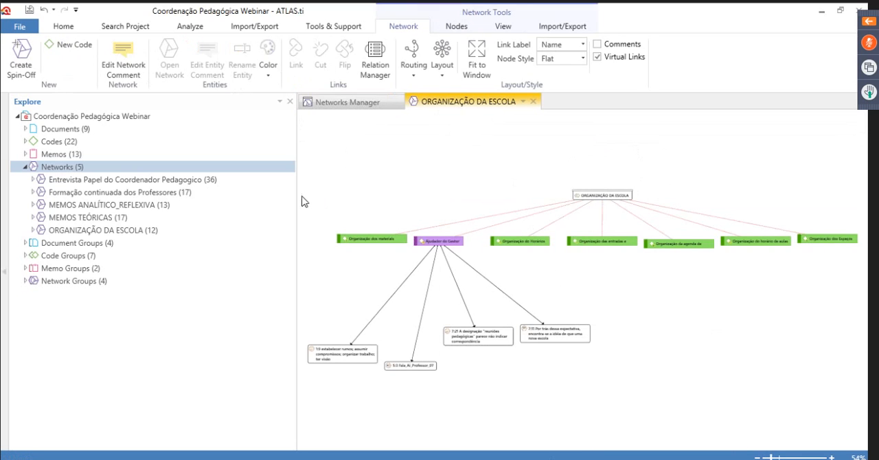
Narrow the project tree and examine the codes and quotations of the network ORGANIZAÇÃO DA ESCOLA, ending at 75% zoom
drag(294, 201, 106, 210)
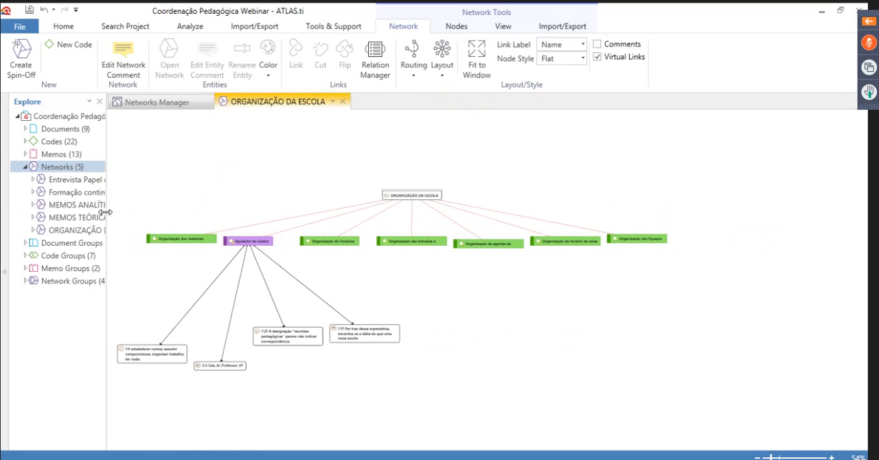
click(831, 457)
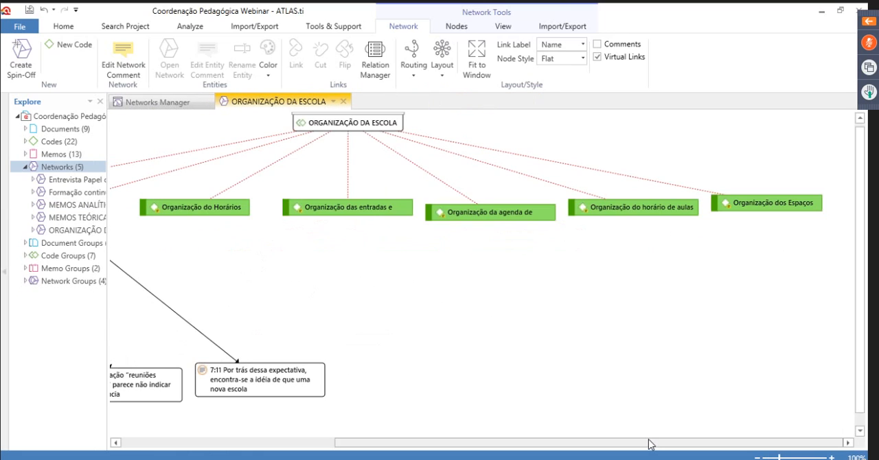
drag(649, 444, 433, 447)
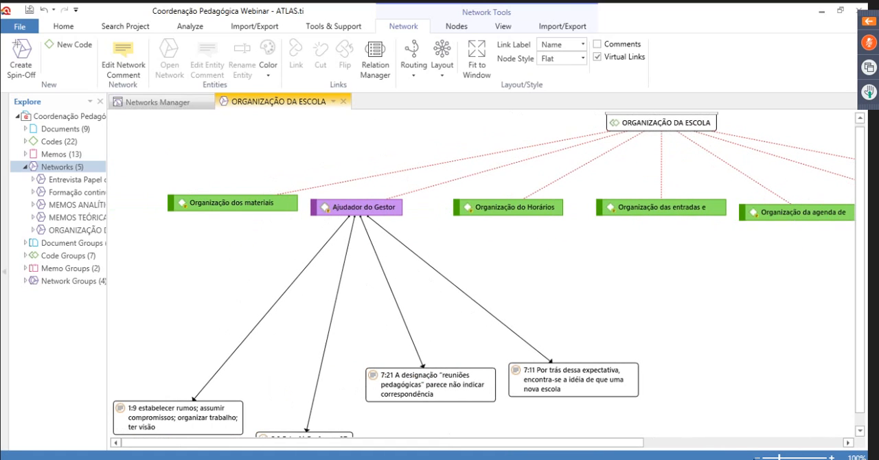
click(756, 458)
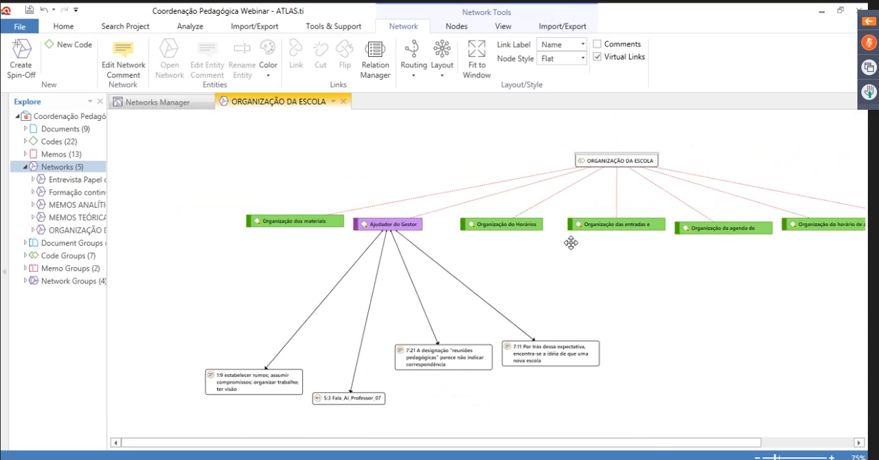
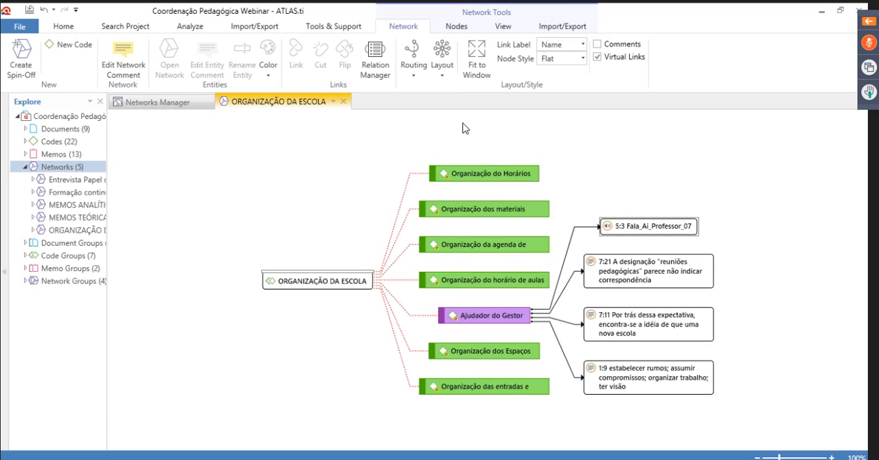
Rearrange the network ORGANIZAÇÃO DA ESCOLA with the hierarchical Right->Left layout, followed by the Tree layout
click(441, 67)
mouse_move(486, 180)
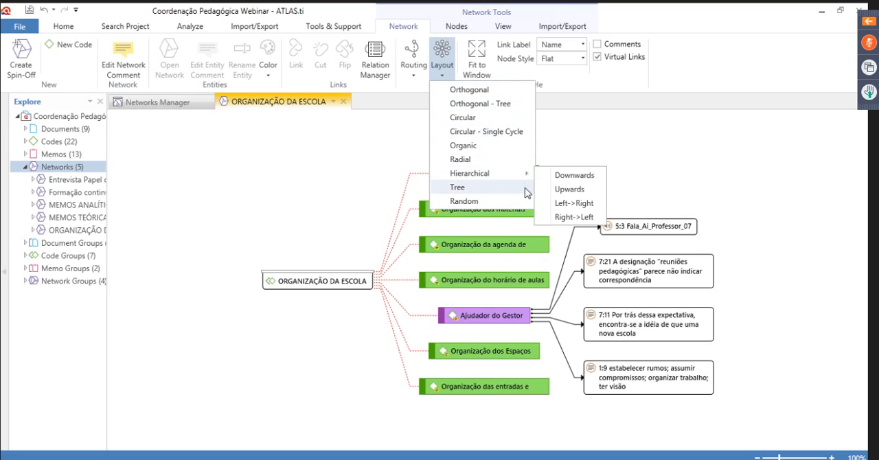
click(572, 218)
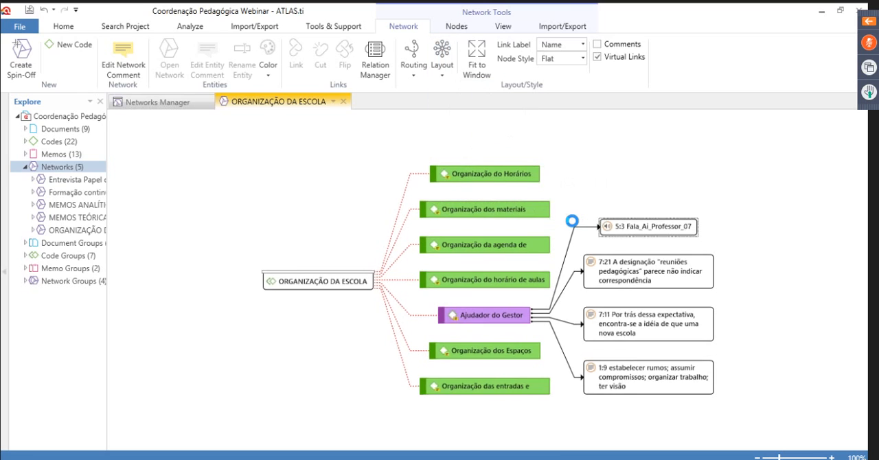
click(442, 67)
click(468, 188)
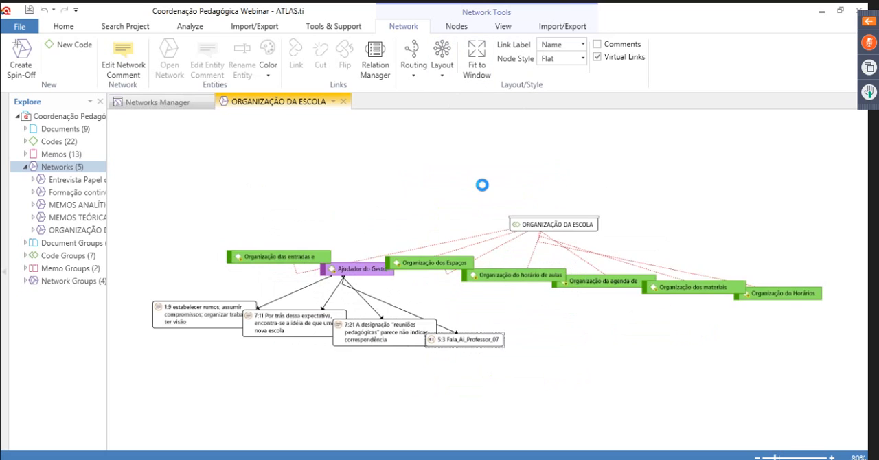
Apply the Random layout to the network, and finish with the Orthogonal - Tree layout
click(441, 77)
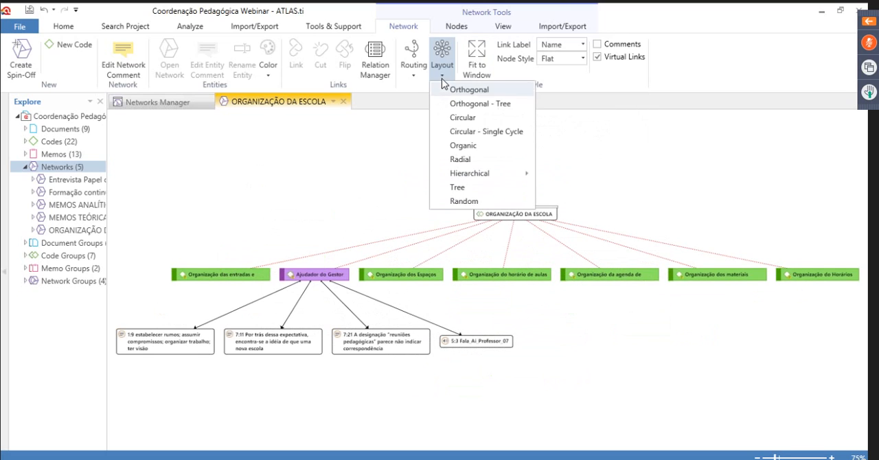
click(461, 202)
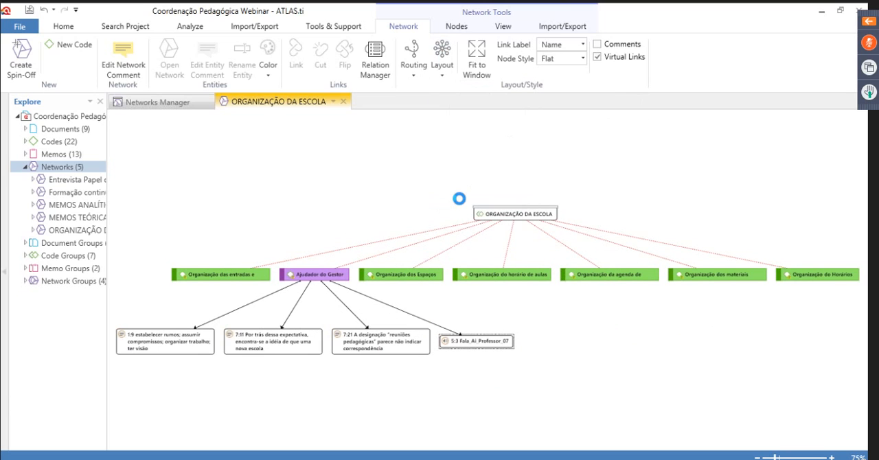
click(441, 72)
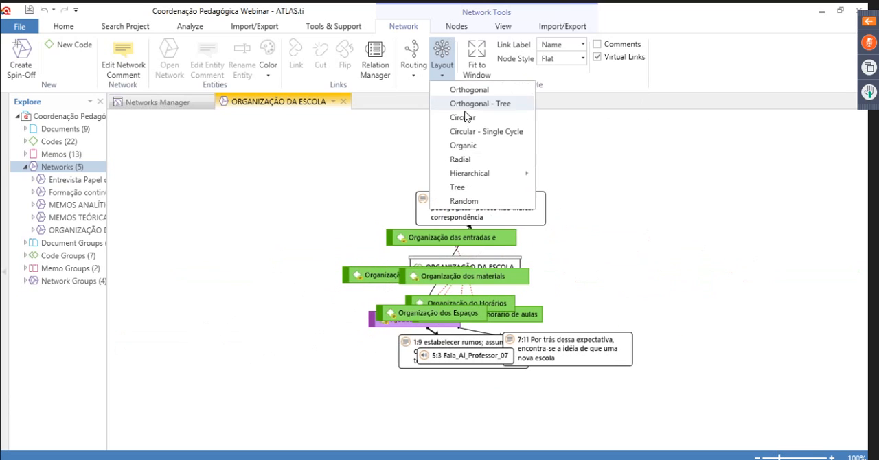
click(490, 104)
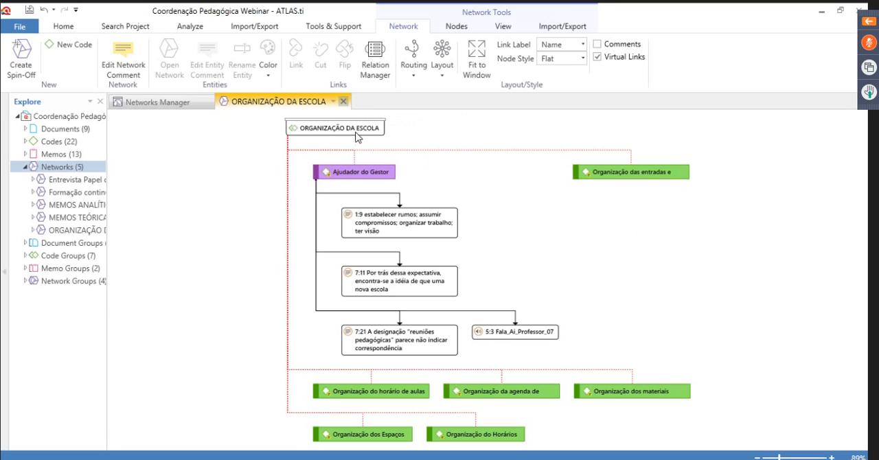
Close the network and the Networks Manager, and widen the project tree so the full names fit
click(343, 102)
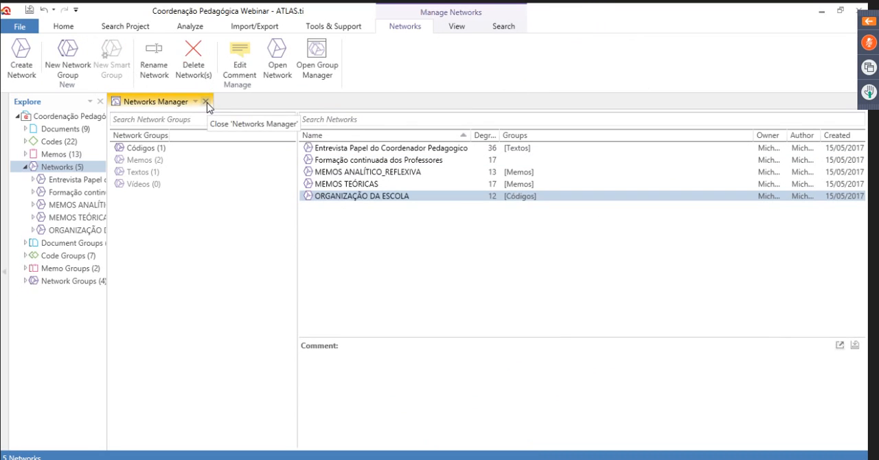
click(206, 101)
drag(102, 151, 303, 169)
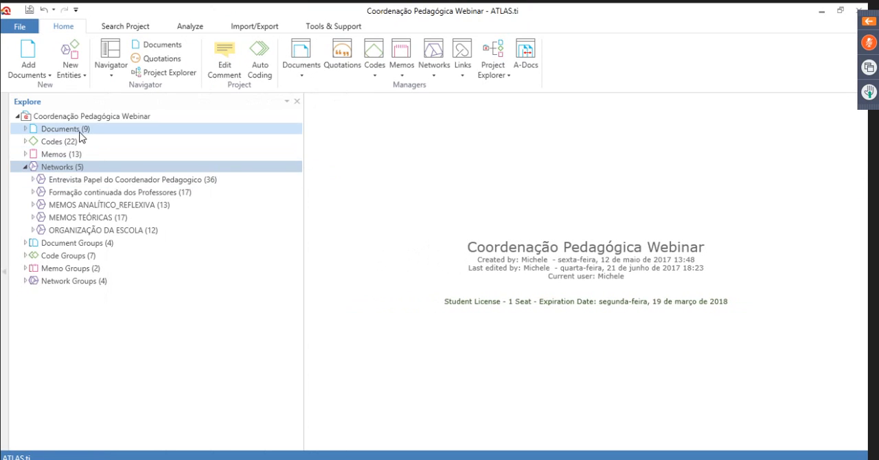
Search all entity types of the project for the term educação, and collapse the networks in the project tree
click(326, 27)
click(254, 28)
click(191, 29)
click(120, 28)
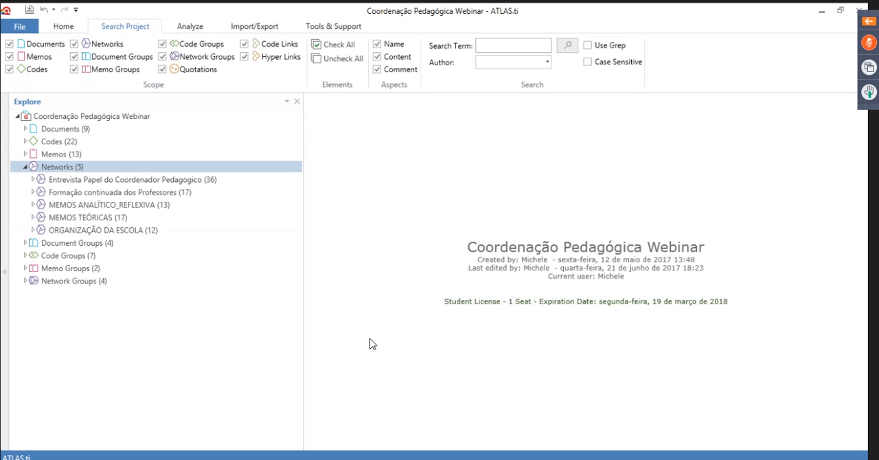
click(490, 46)
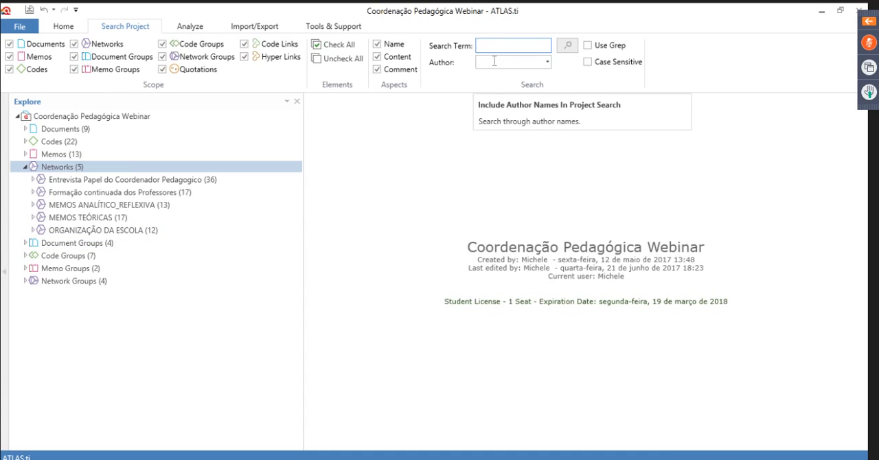
text(educação)
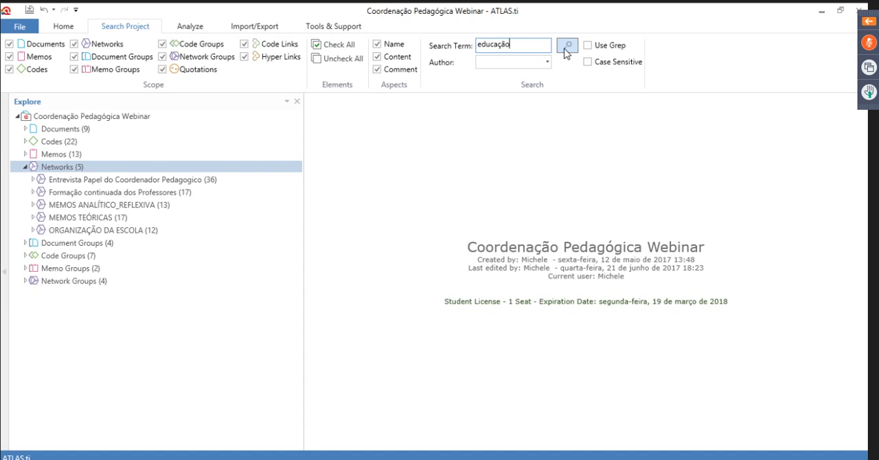
click(26, 166)
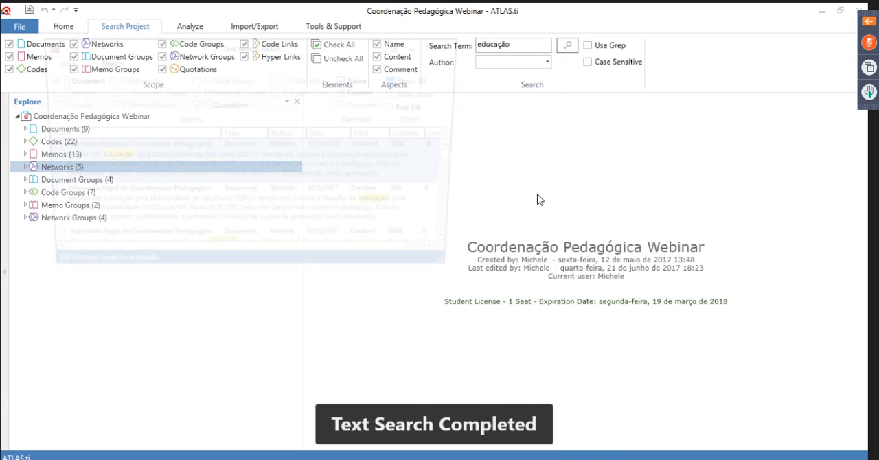
Dock the text search result in the main window and examine the highlighted matches across the documents
click(402, 49)
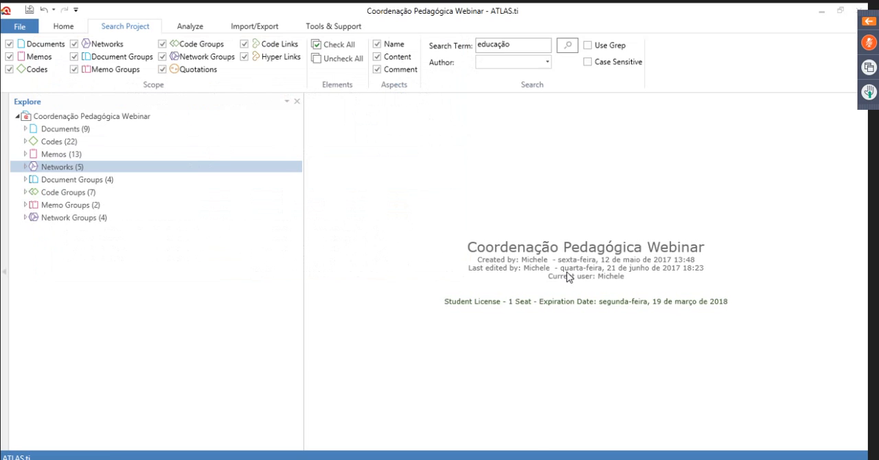
scroll(690, 227, down, 3)
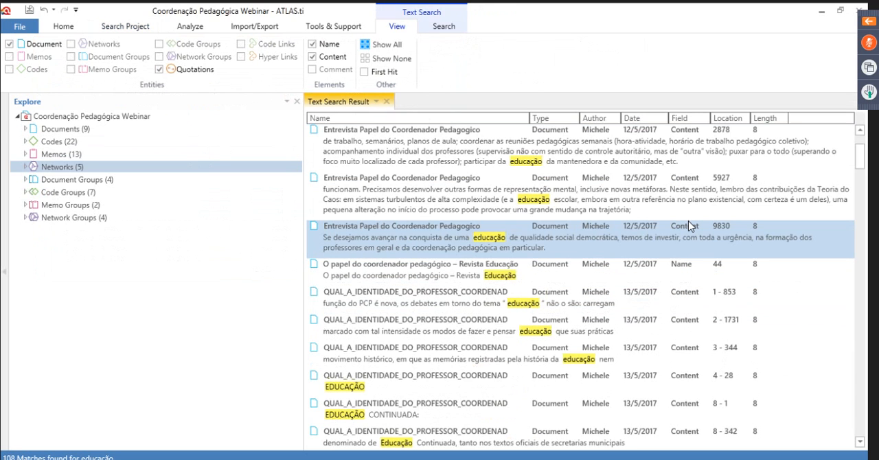
scroll(690, 227, down, 3)
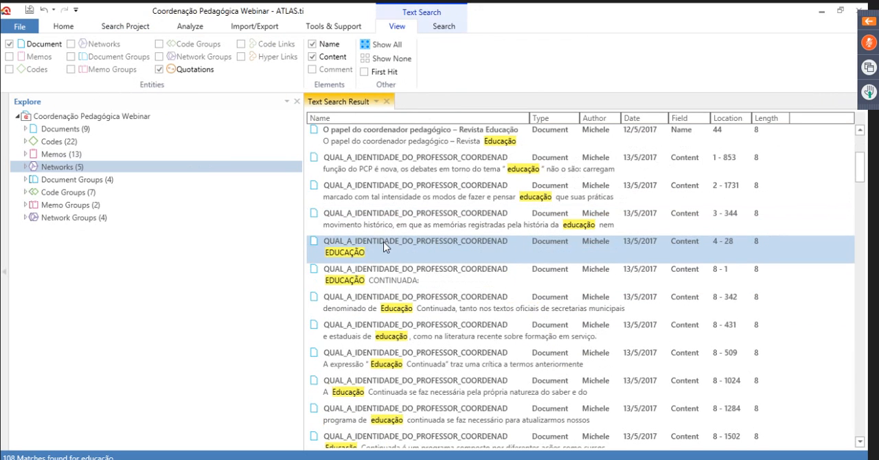
scroll(499, 299, down, 2)
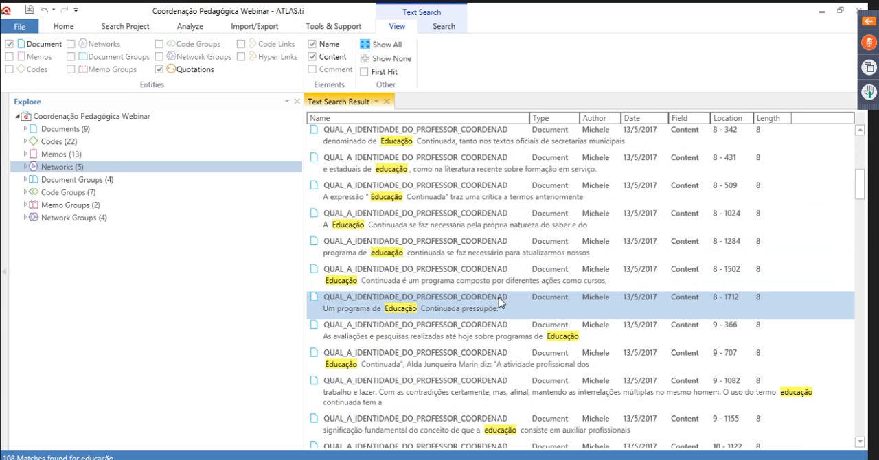
scroll(499, 297, down, 10)
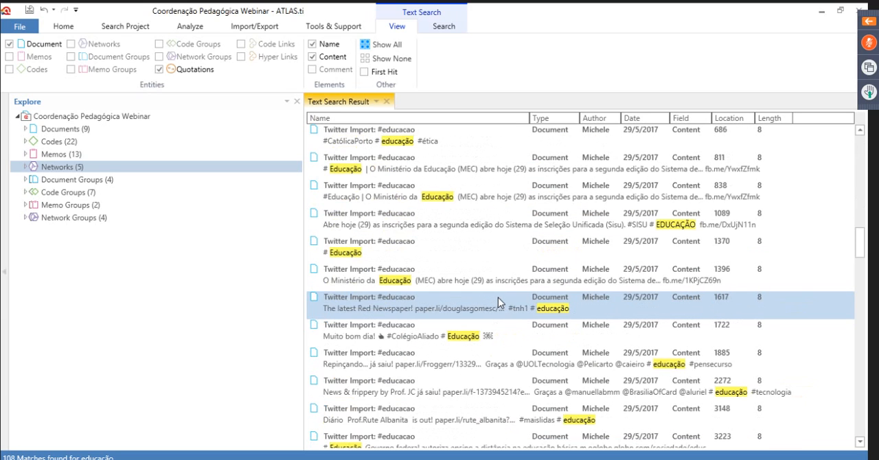
scroll(526, 280, down, 1)
scroll(523, 284, down, 2)
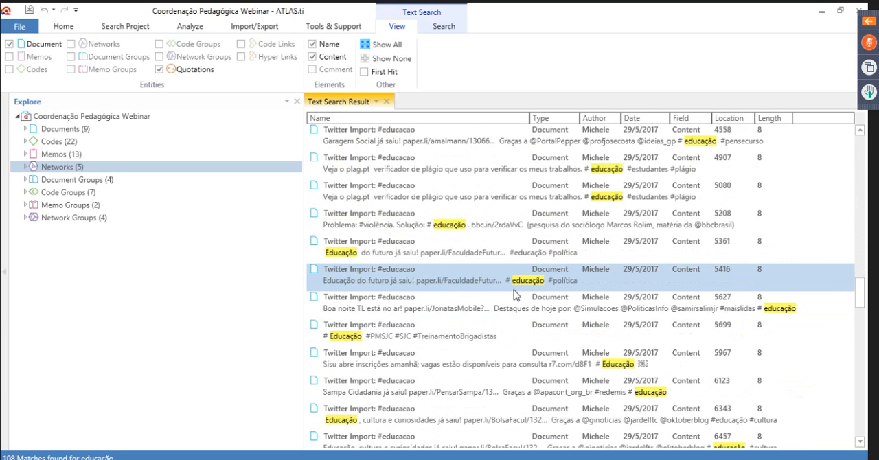
scroll(513, 289, down, 1)
scroll(516, 295, down, 10)
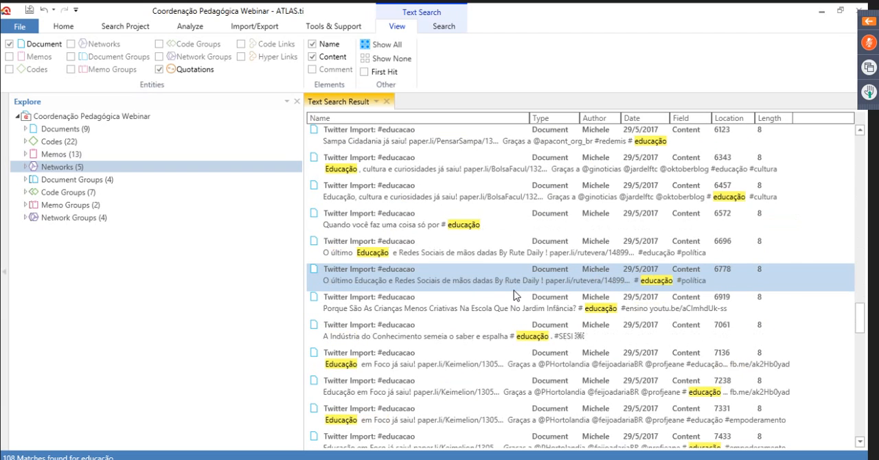
scroll(516, 293, up, 4)
scroll(516, 288, up, 10)
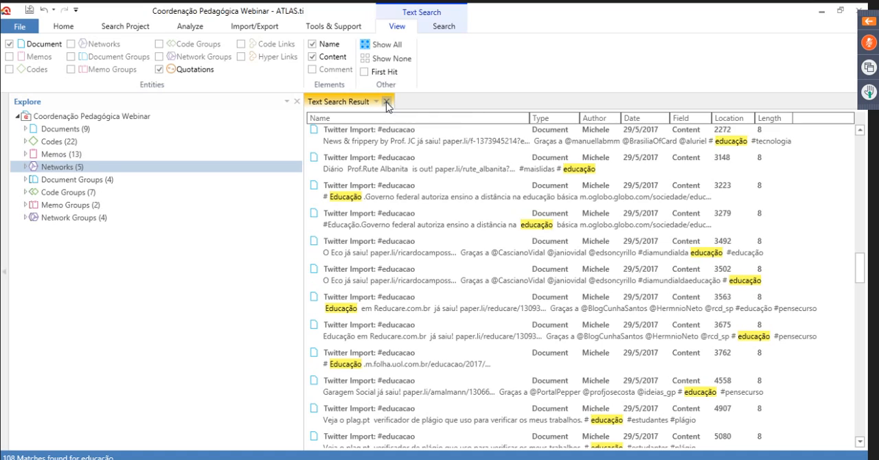
Close the text search result, clear the search term, and select Documents in the project tree
click(387, 103)
double_click(501, 46)
text(e)
key(BackSpace)
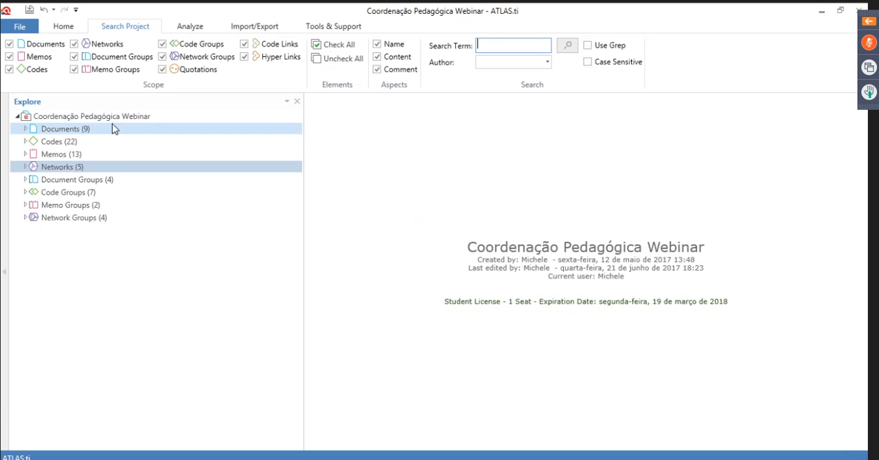
click(33, 130)
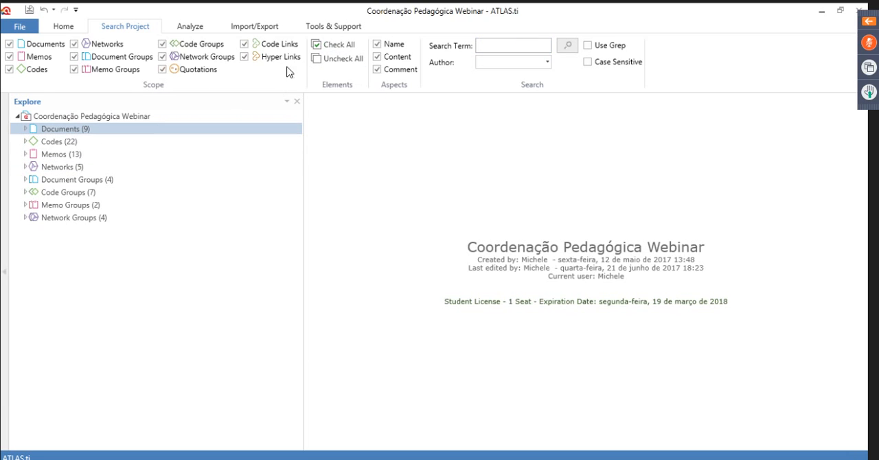
click(190, 29)
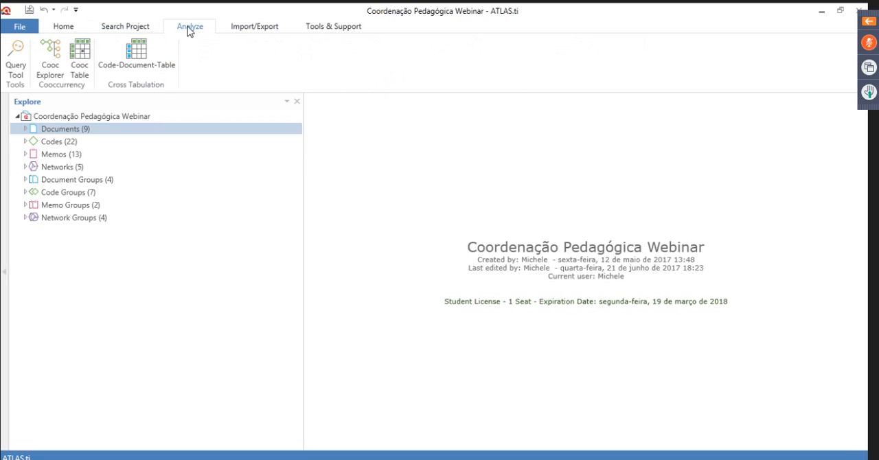
click(62, 29)
click(107, 27)
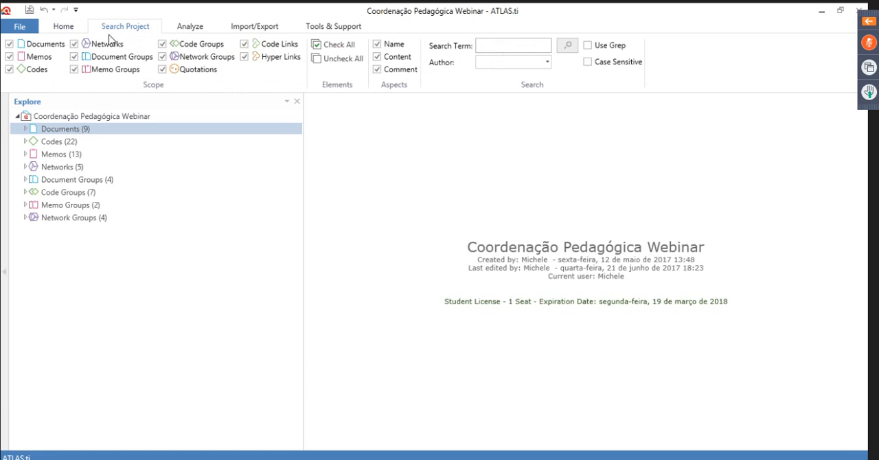
click(184, 28)
click(253, 28)
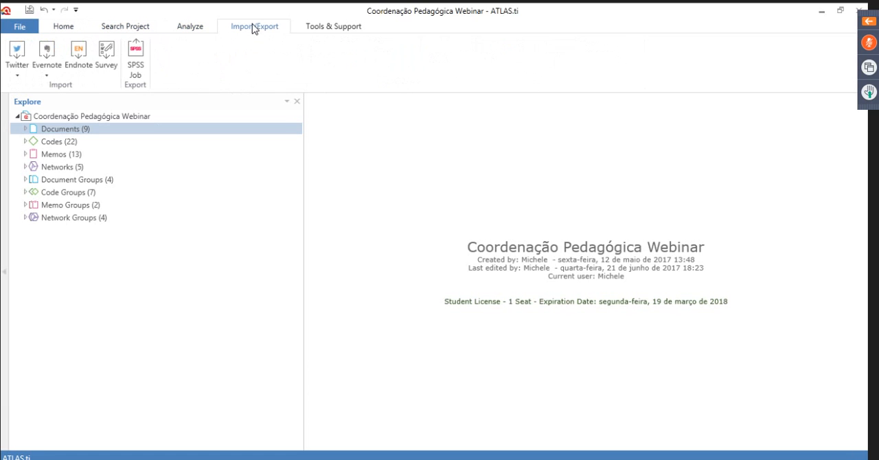
click(335, 26)
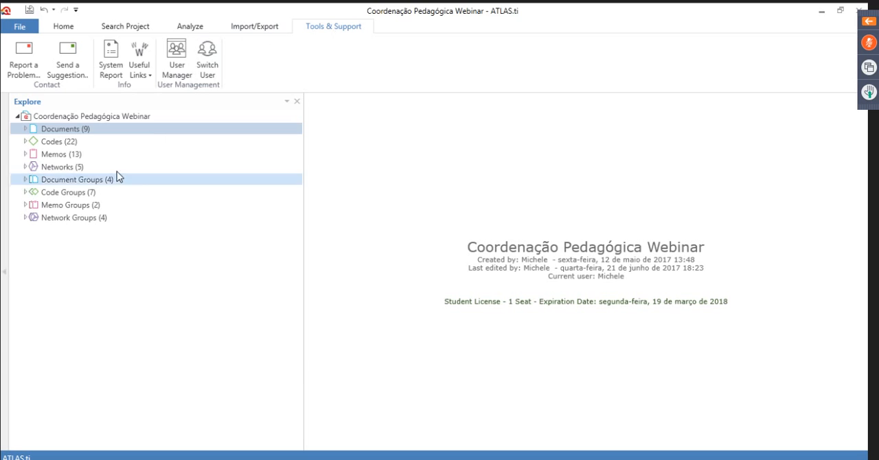
Open the document Entrevista Papel do Coordenador Pedagogico from the project tree, skim its coded text and return to its beginning
click(26, 130)
click(81, 143)
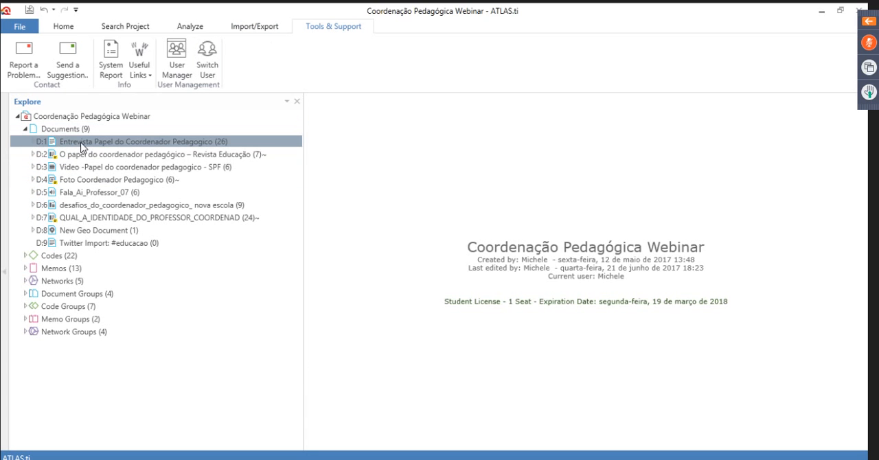
double_click(81, 144)
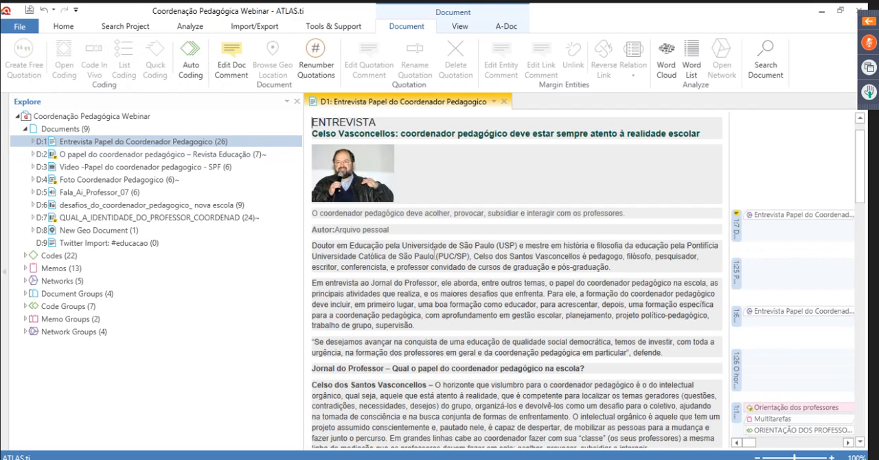
scroll(433, 256, down, 3)
scroll(437, 255, down, 2)
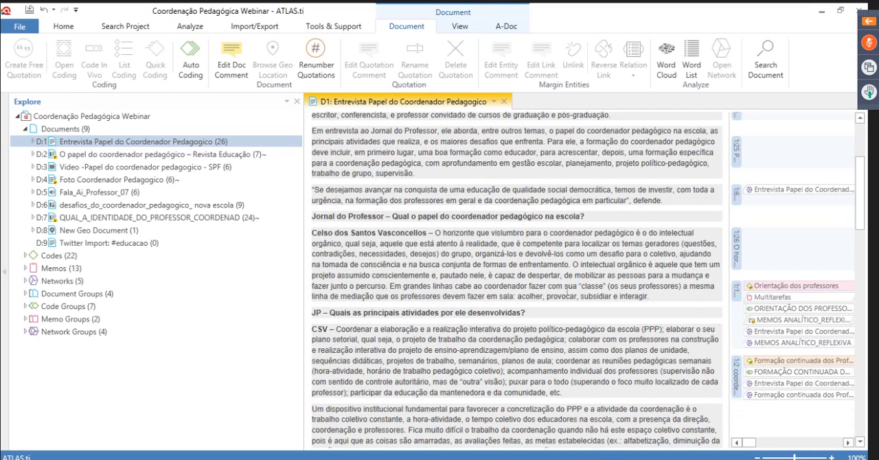
scroll(586, 286, down, 10)
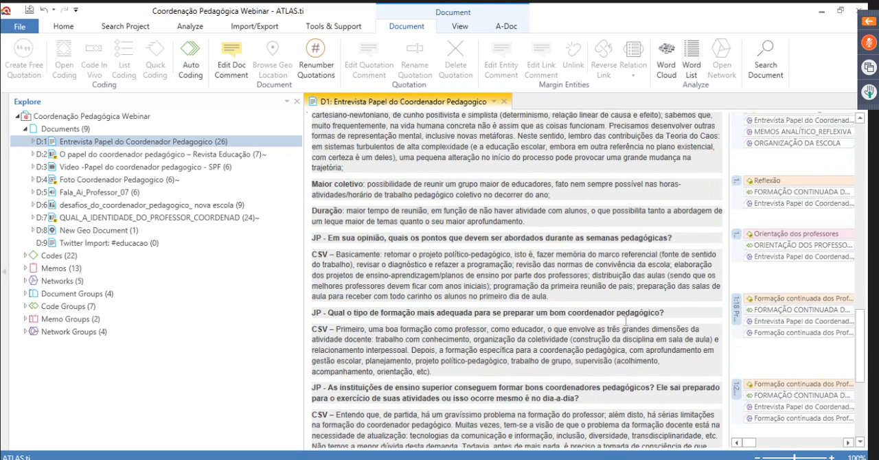
key(ctrl+Home)
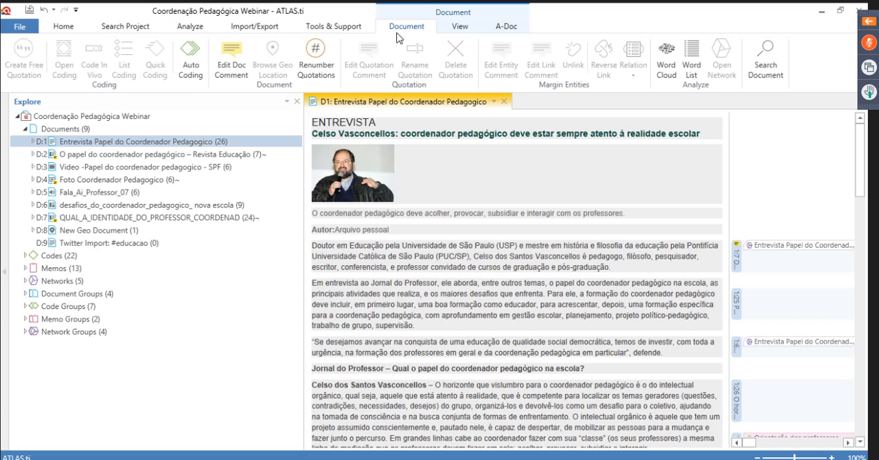
Create a word cloud of the interview document and check the frequency of words such as professores and professor
click(669, 78)
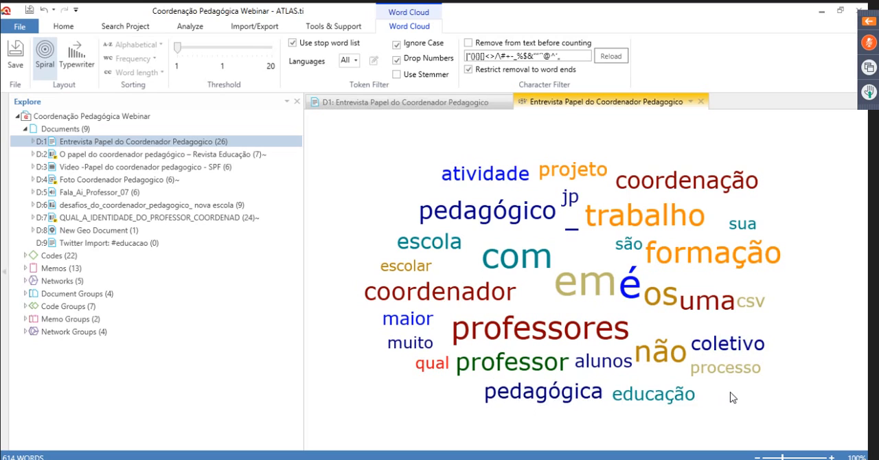
mouse_move(541, 333)
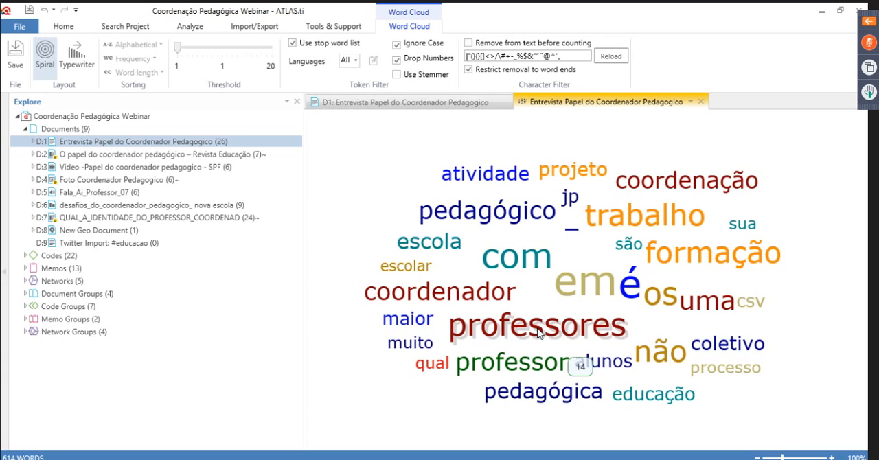
mouse_move(492, 360)
mouse_move(495, 332)
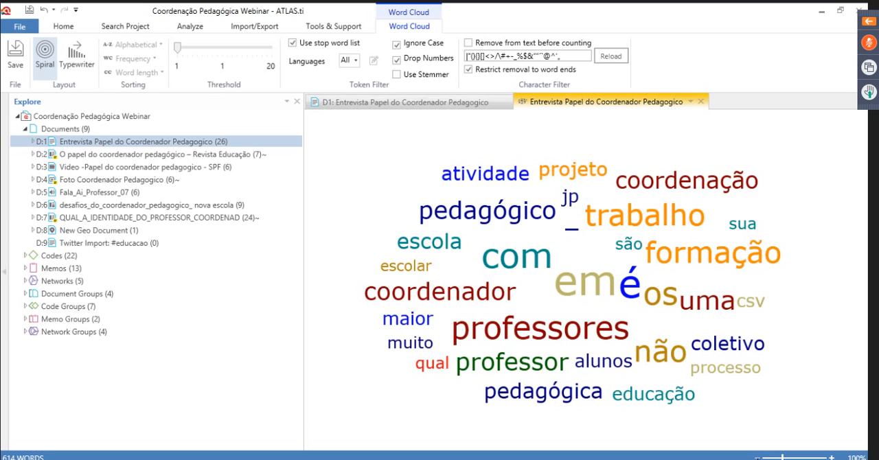
View the interview's word cloud at 75%, 100% and 125% zoom to compare the words shown, and close the word cloud
click(757, 458)
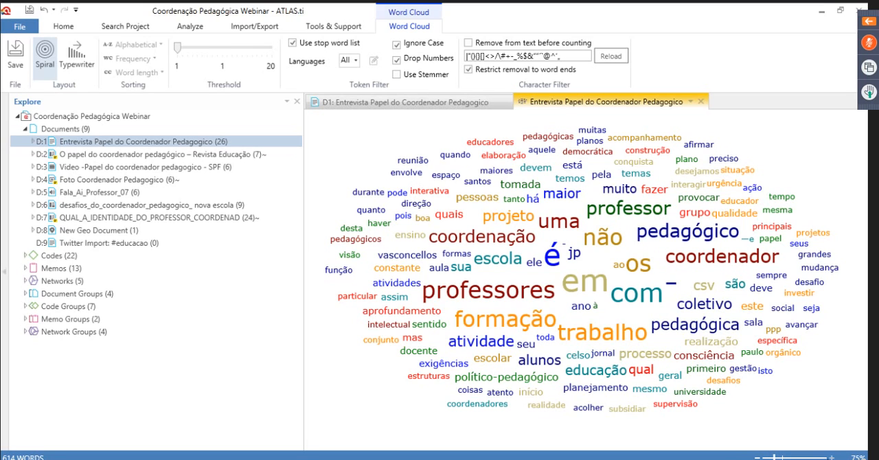
click(831, 458)
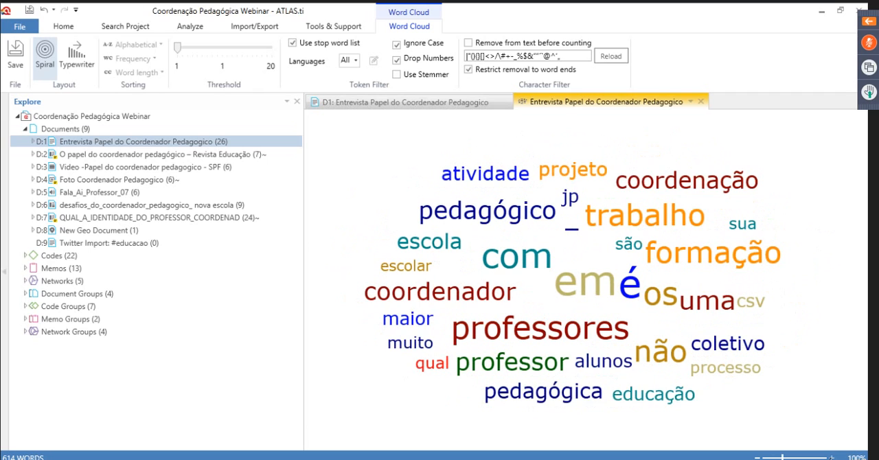
click(832, 458)
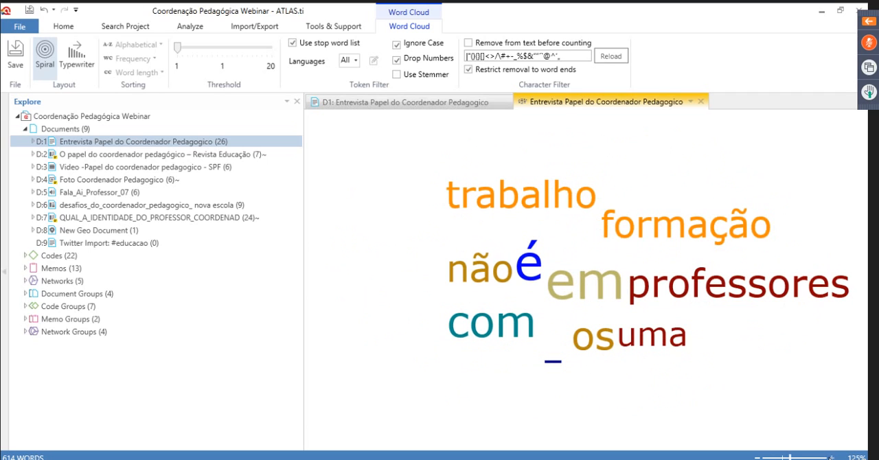
click(756, 458)
click(756, 458)
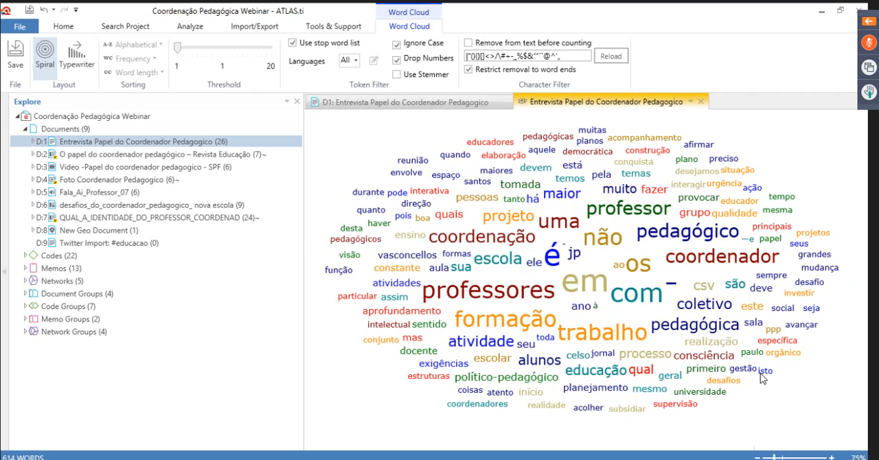
click(701, 101)
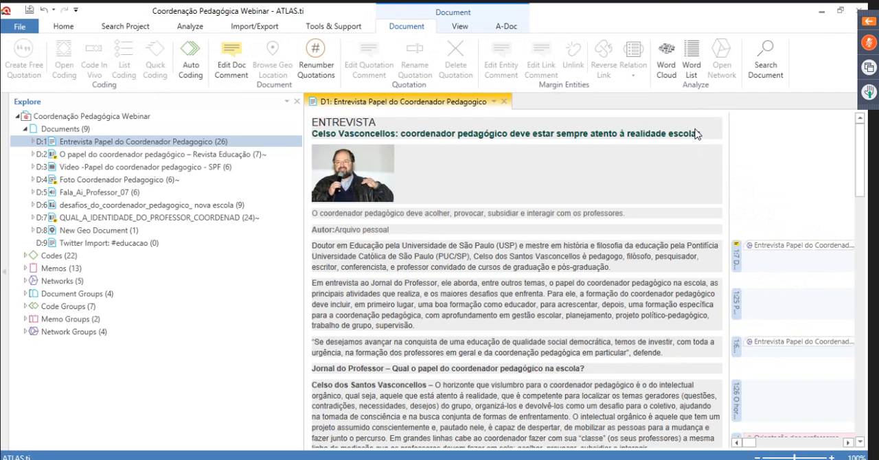
Export the interview document's word list to Excel with absolute and relative counts, totals, word length, the All stop word list and the stemmer
click(692, 59)
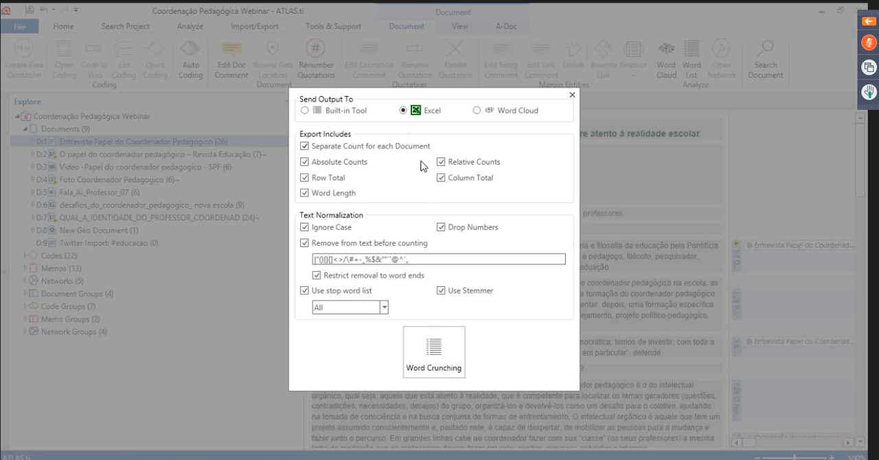
click(431, 350)
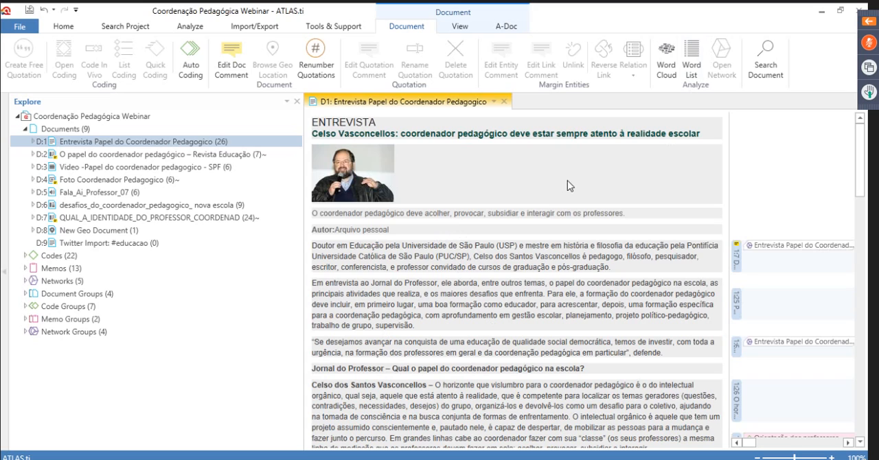
click(693, 66)
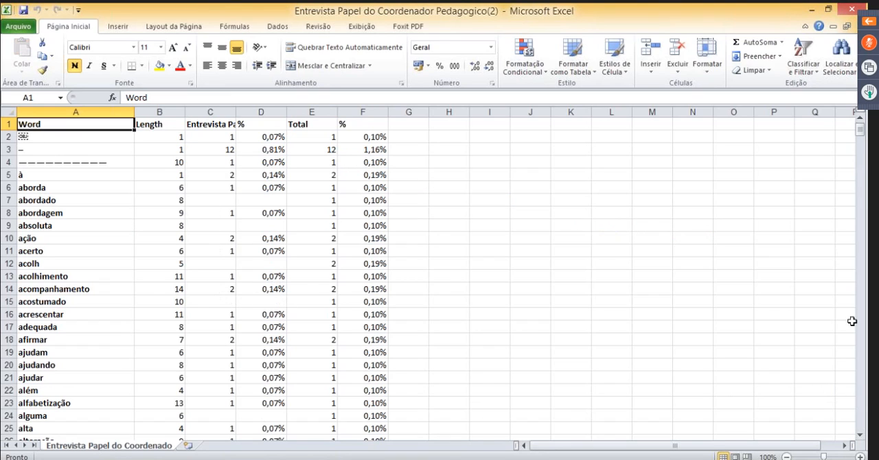
Examine the words, lengths, counts and percentages in the exported Excel list, marking the rows from aprendizagem to aprofundamento, and close the workbook
click(860, 439)
click(860, 439)
click(861, 439)
click(860, 439)
click(860, 439)
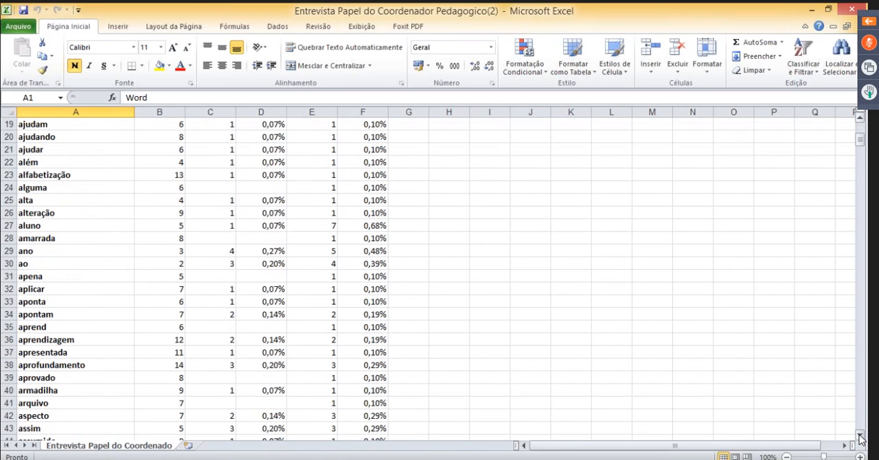
click(860, 439)
drag(159, 225, 312, 251)
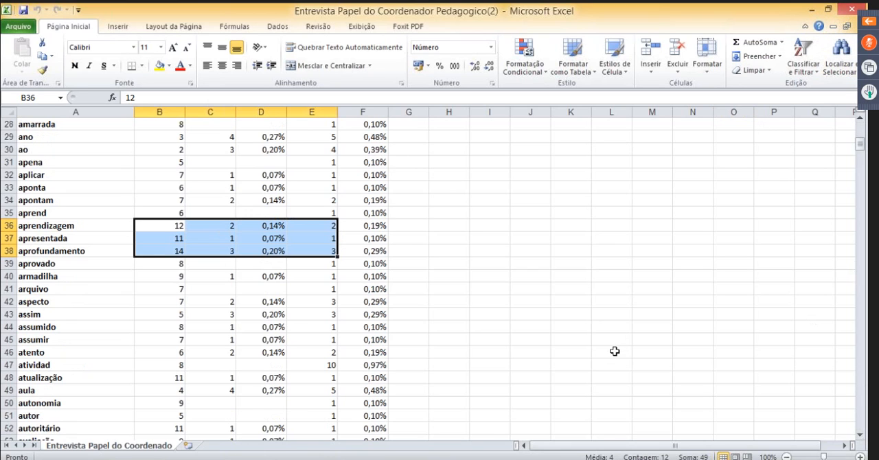
scroll(614, 348, down, 6)
scroll(604, 332, down, 20)
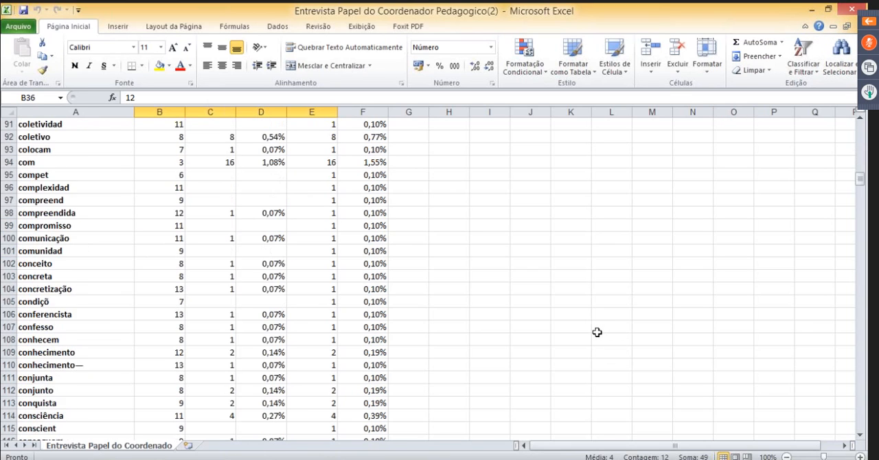
scroll(612, 332, up, 20)
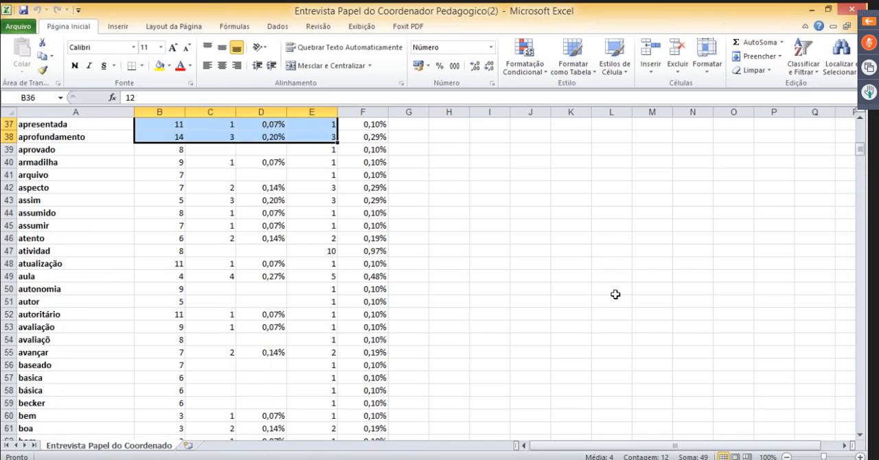
click(850, 10)
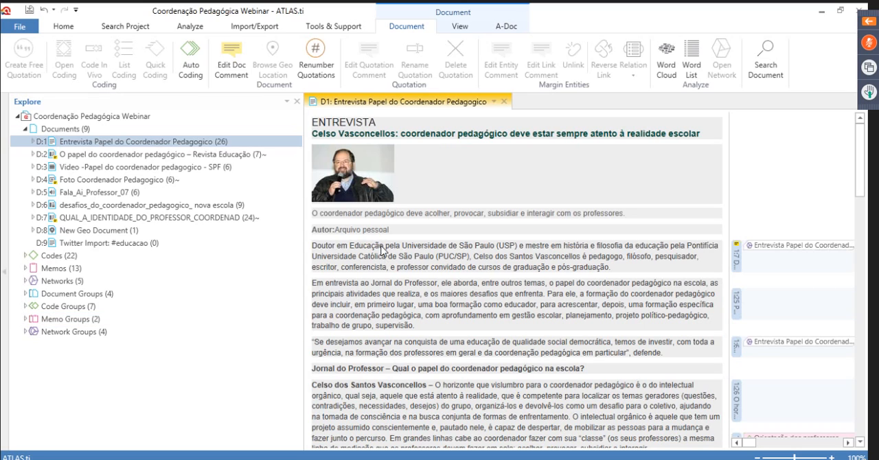
Close the interview document and the Coordenação Pedagógica Webinar project, saving the project changes
click(504, 102)
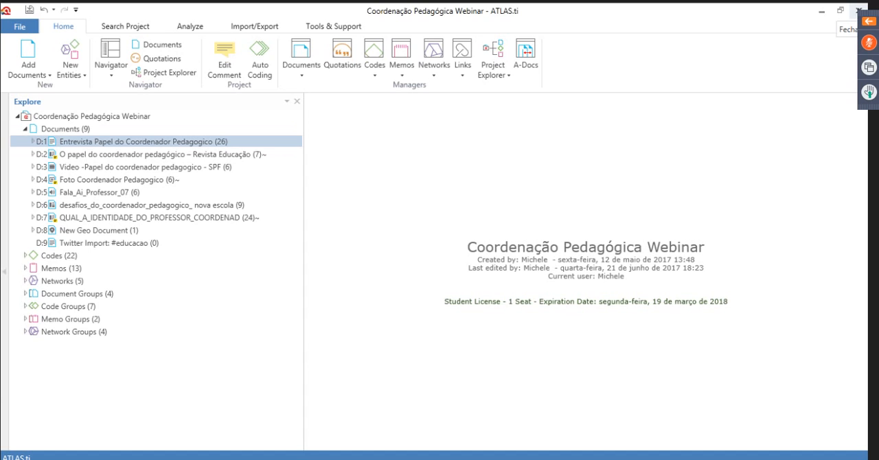
click(858, 10)
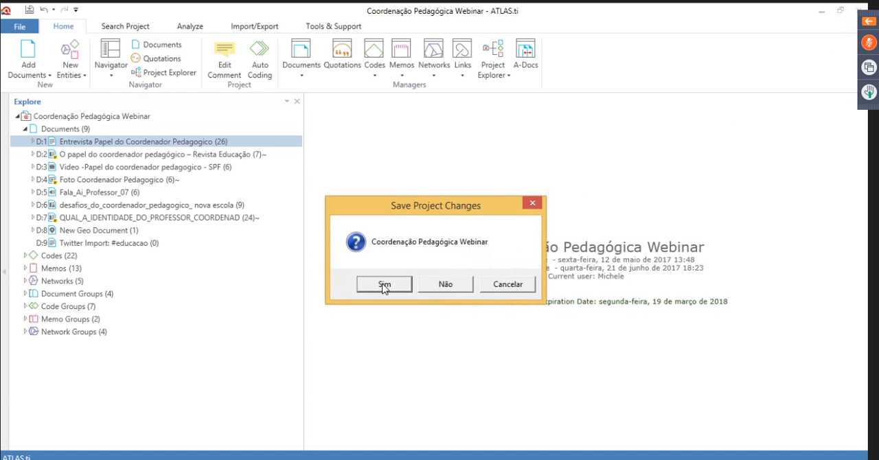
click(383, 285)
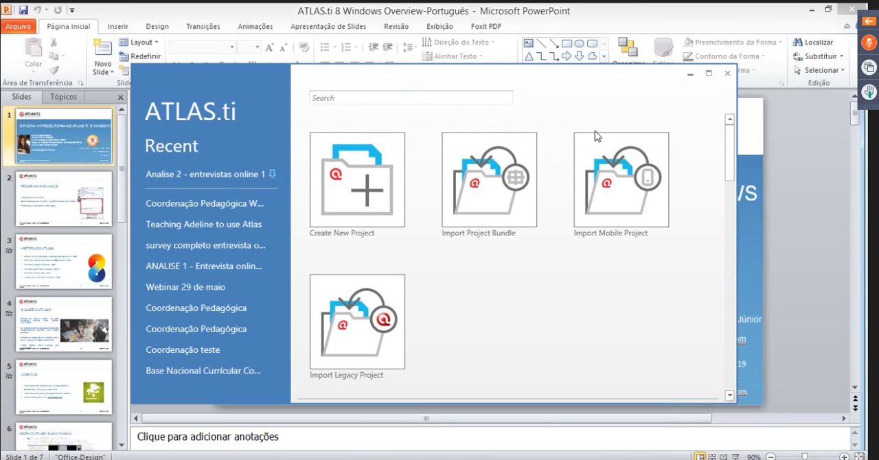
Maximize the start window to look over the project creation, import and existing project options, and restore its size
click(709, 80)
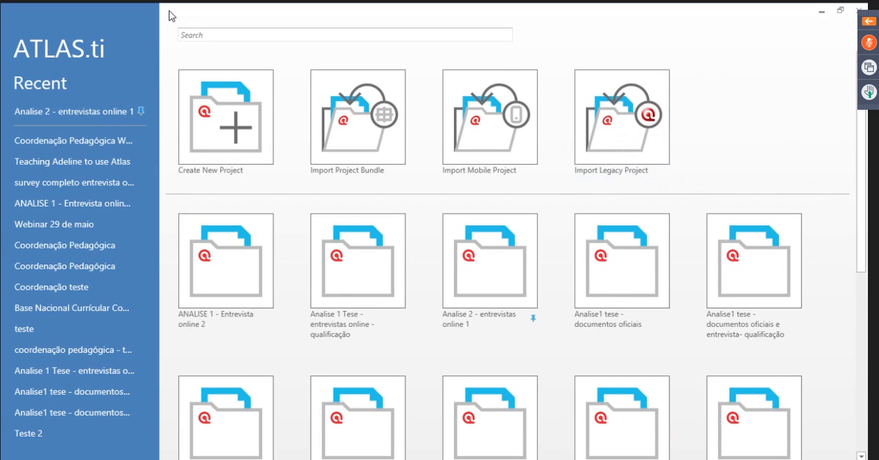
click(841, 12)
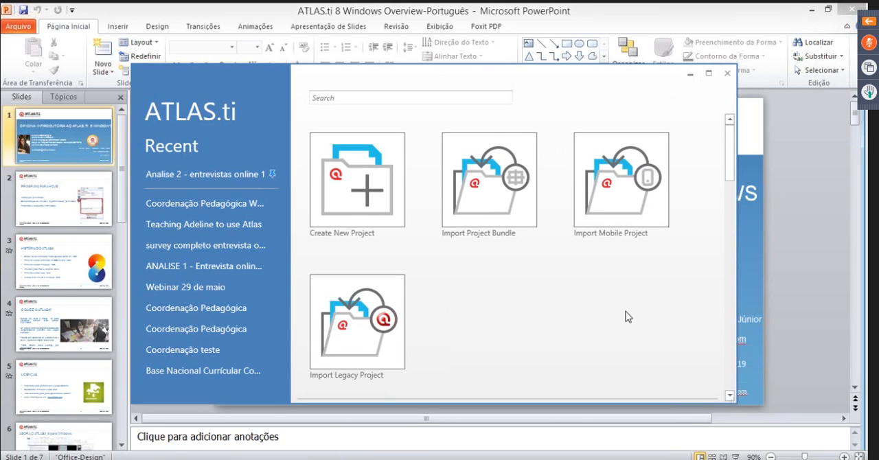
click(708, 74)
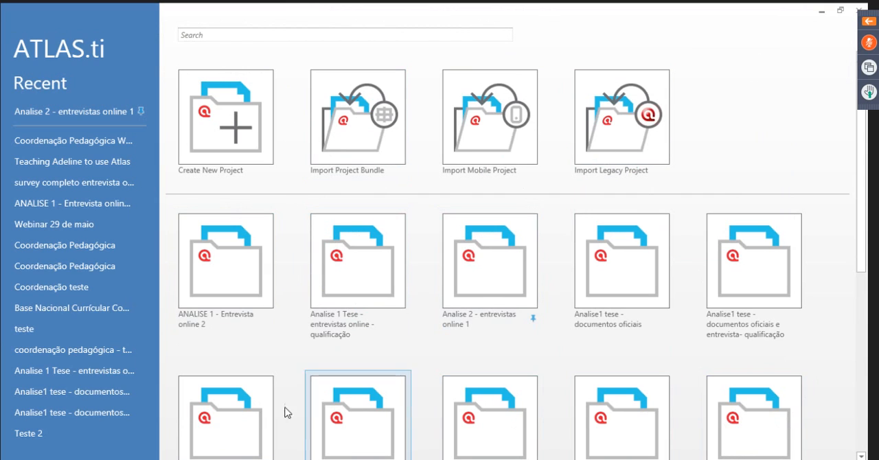
click(839, 11)
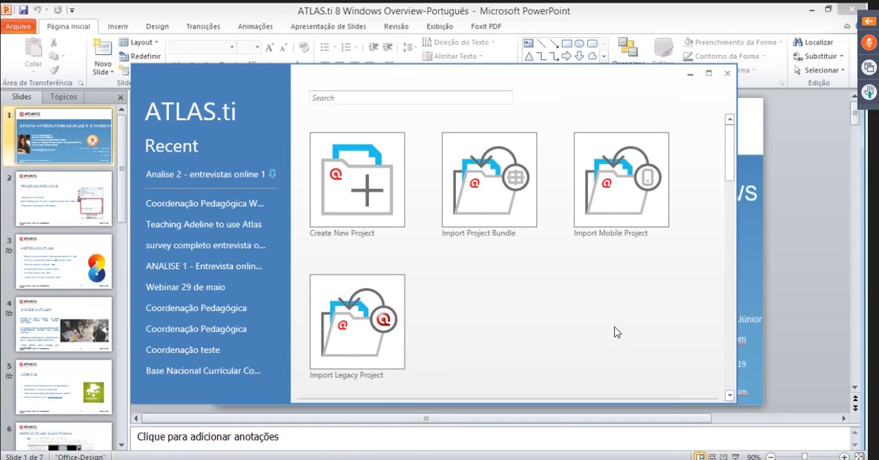
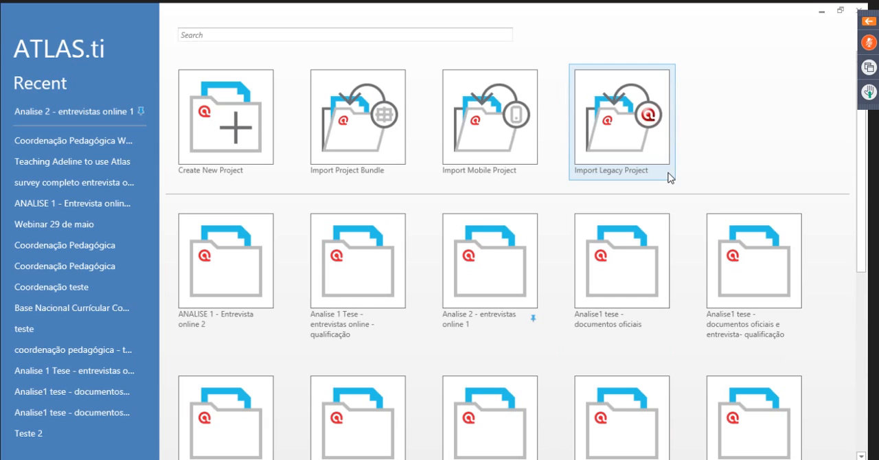
Create a new project named Coordenação Pedagógica Webinar 21062017 and widen its project explorer
click(221, 137)
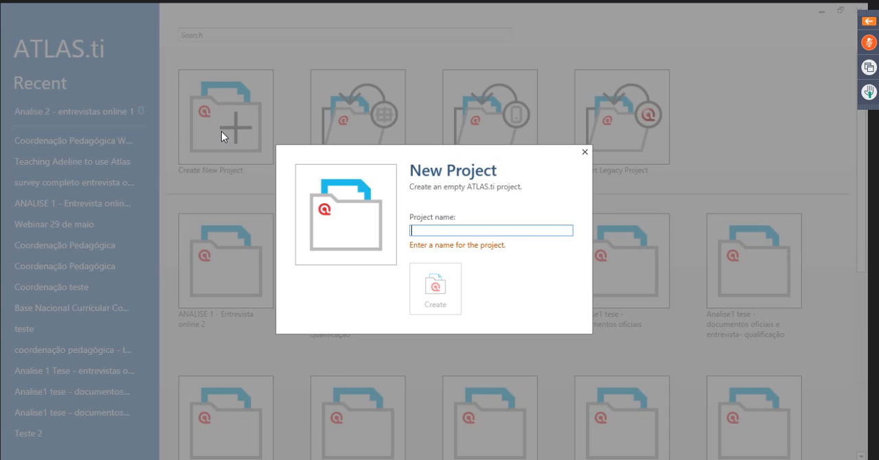
text(Coorde)
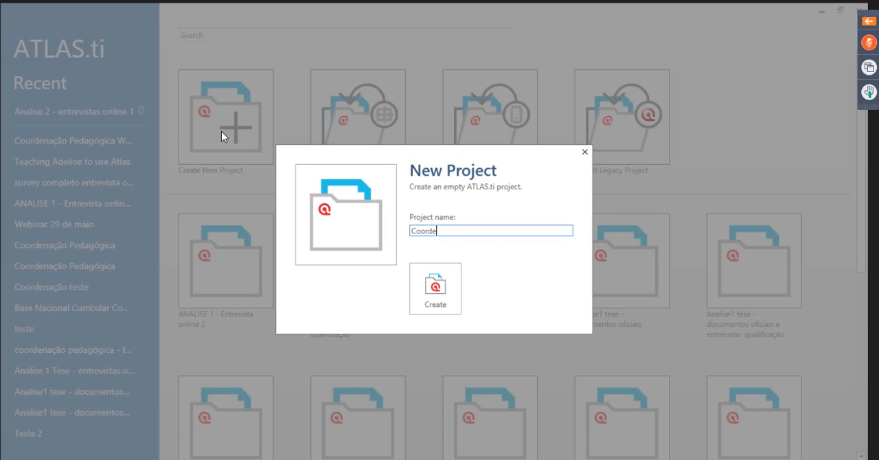
text(nação Pedagógica We)
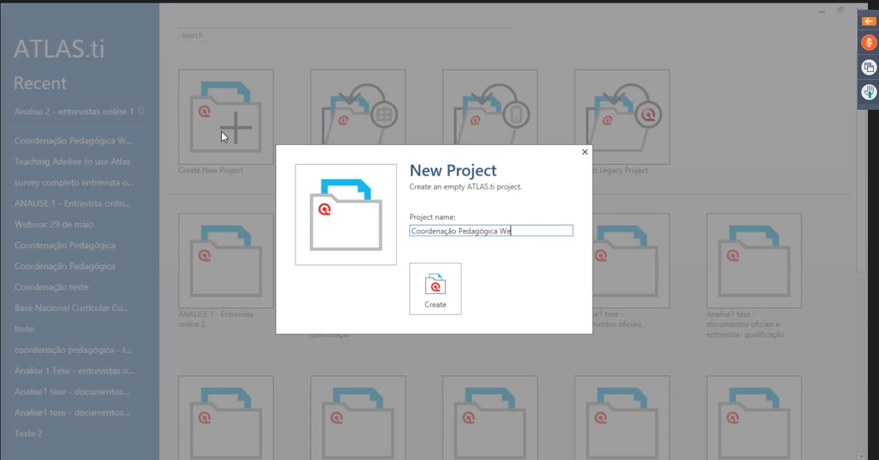
text(binar 21062017)
click(436, 300)
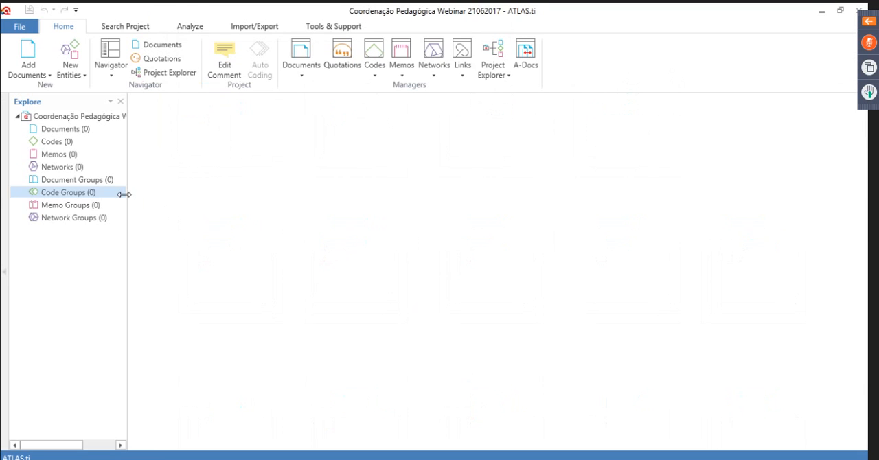
drag(128, 198, 200, 211)
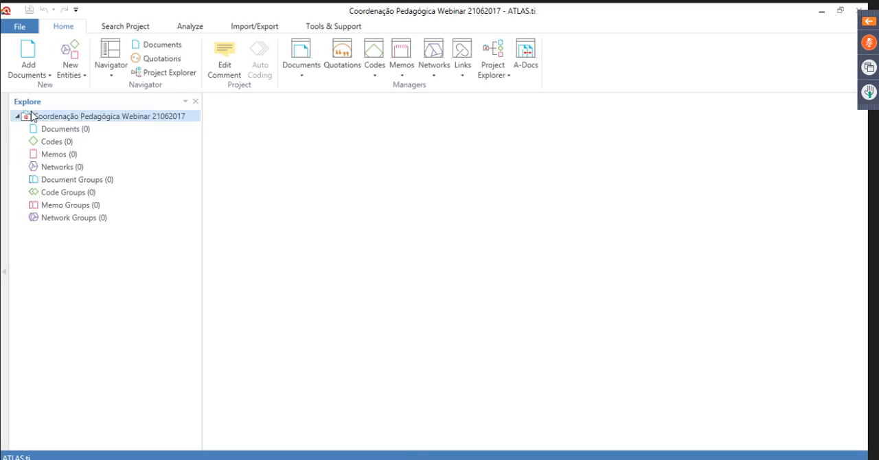
Add the image Foto Coordenador Pedagogico from the Documentos projeto coordenação pedagógica folder inside ATLAS_TI_WEBINARS to the project
click(27, 63)
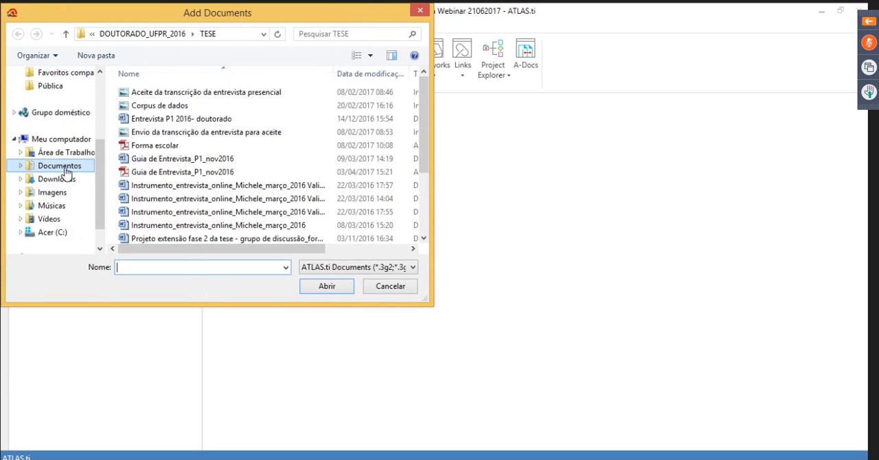
click(65, 169)
click(156, 134)
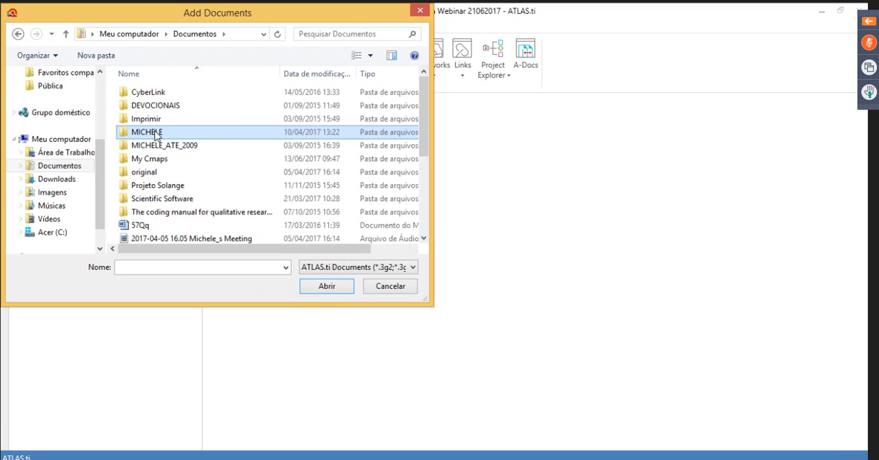
double_click(155, 134)
double_click(176, 108)
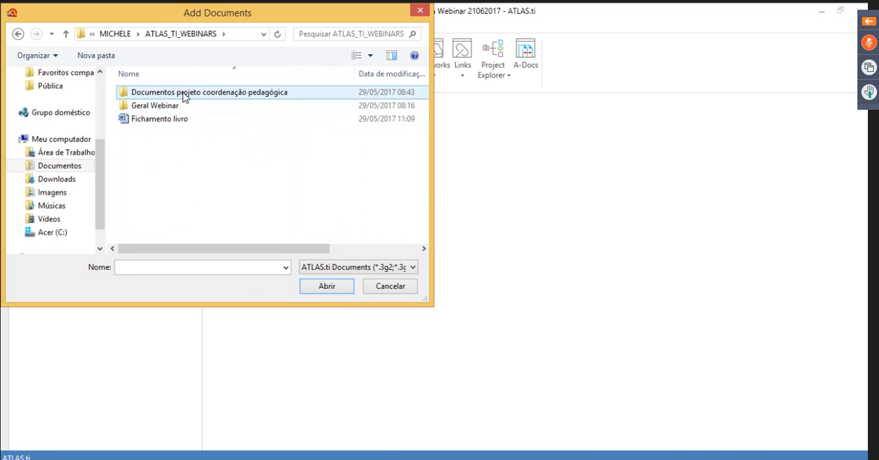
click(175, 109)
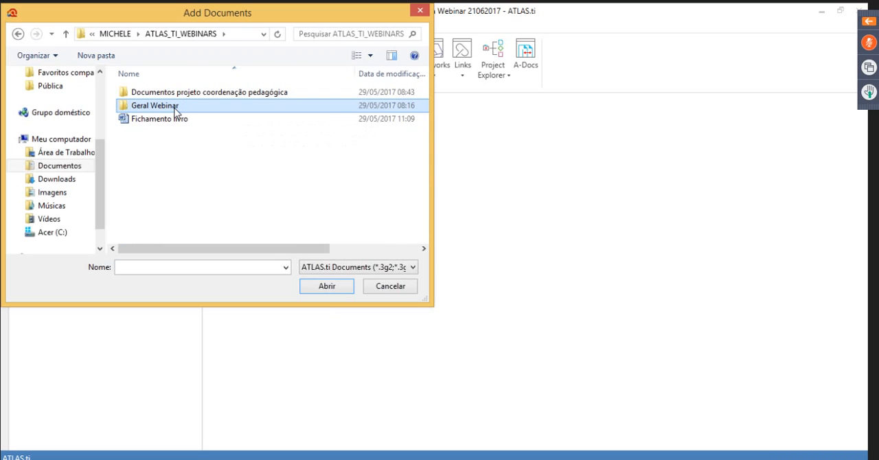
double_click(175, 108)
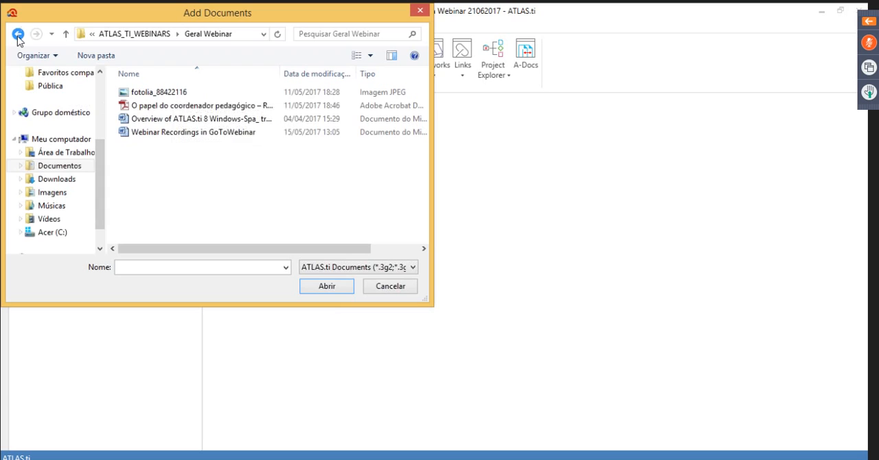
click(18, 35)
click(242, 97)
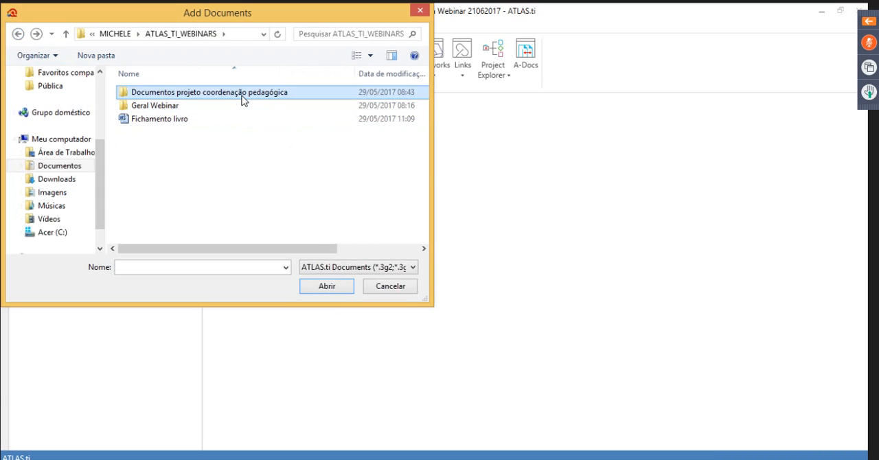
double_click(241, 97)
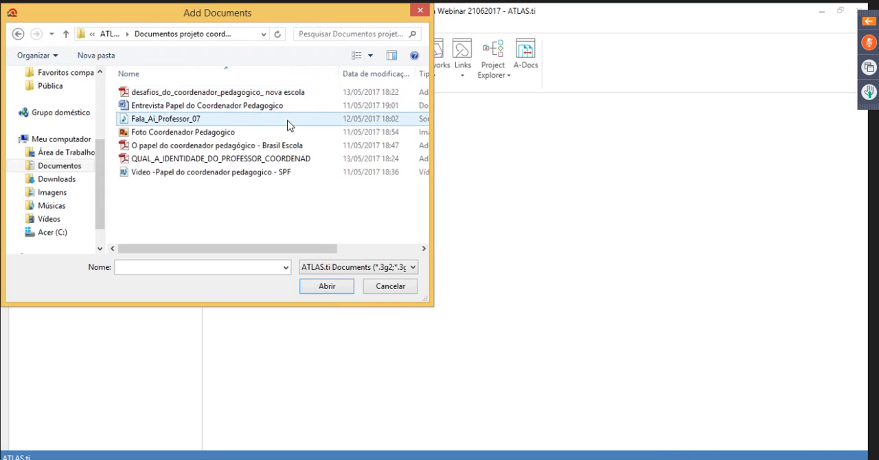
click(177, 133)
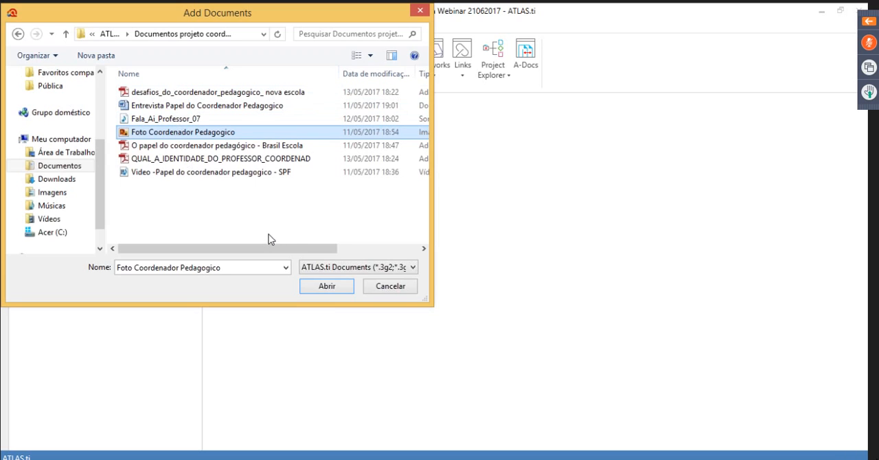
click(315, 287)
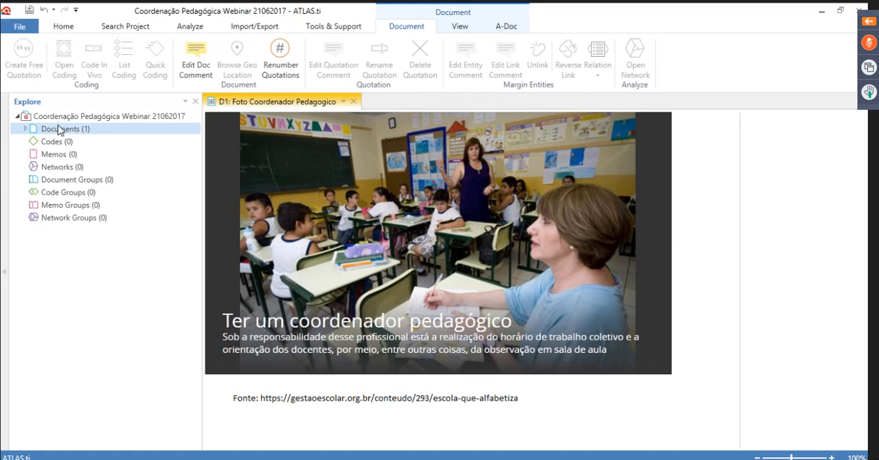
Add the audio file Fala_Ai_Professor_07 from the same folder to the project
click(35, 130)
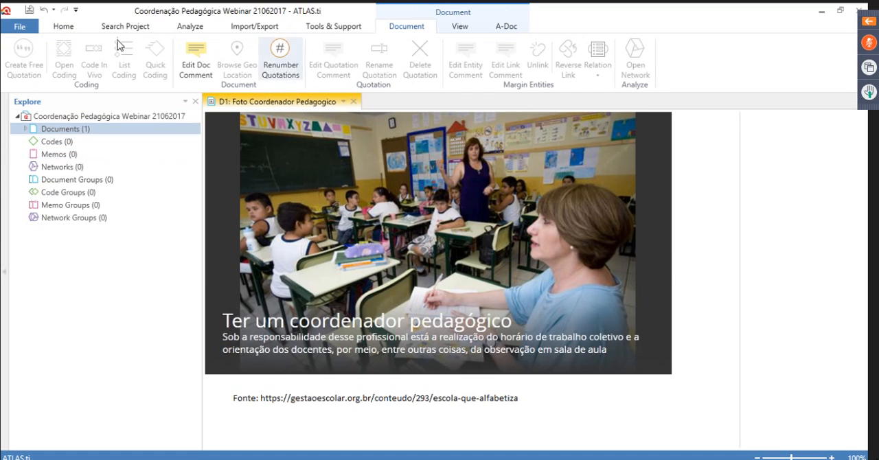
click(61, 31)
click(27, 62)
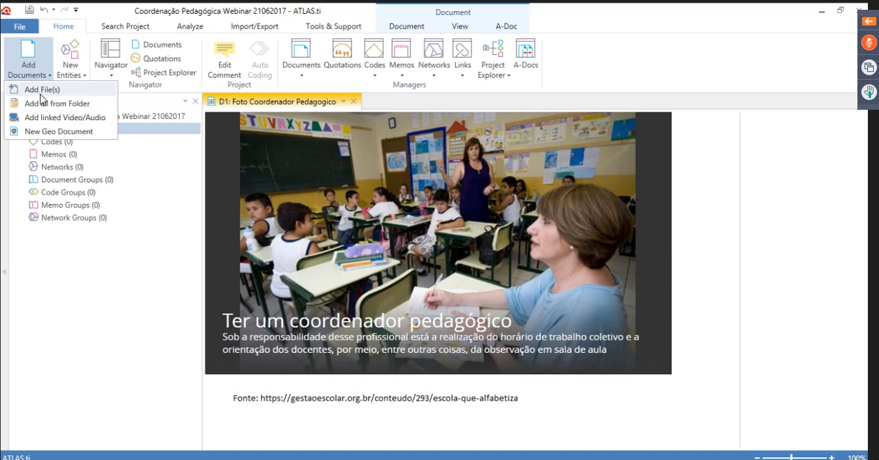
click(25, 60)
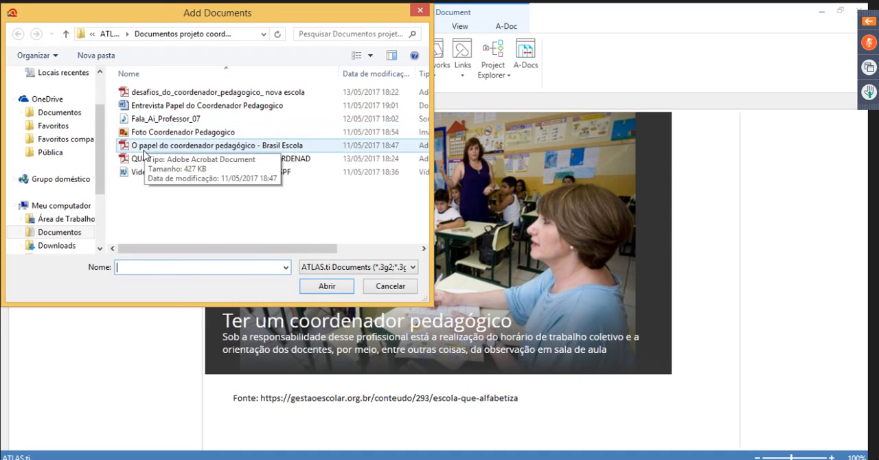
click(165, 119)
click(327, 286)
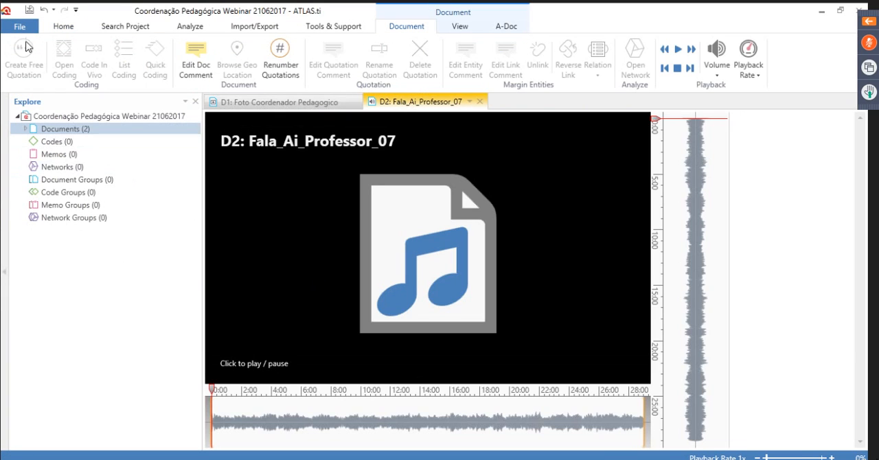
Add the video file Video -Papel do coordenador pedagogico - SPF to the project
click(59, 27)
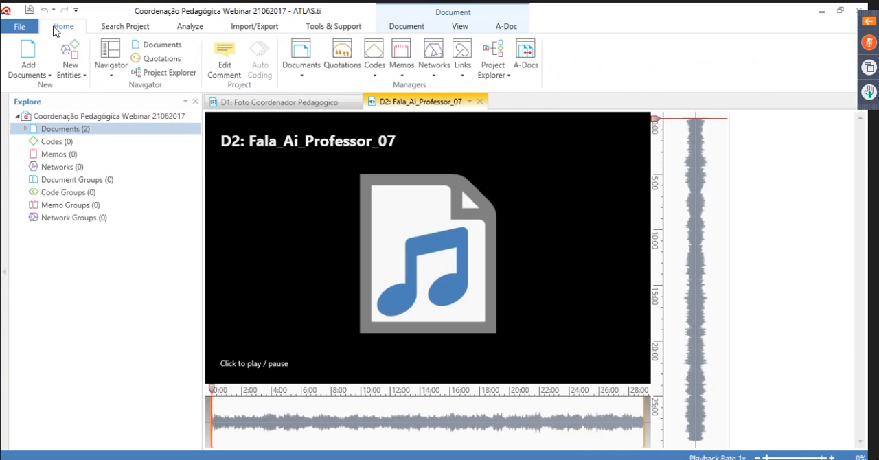
click(28, 55)
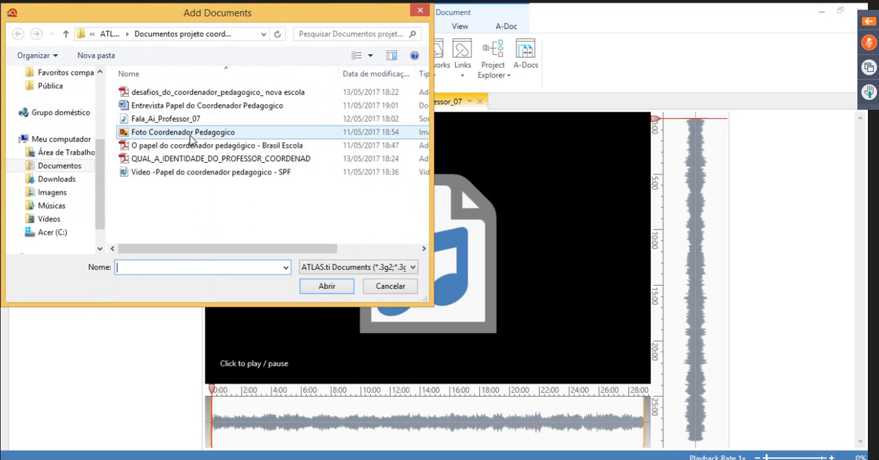
click(139, 175)
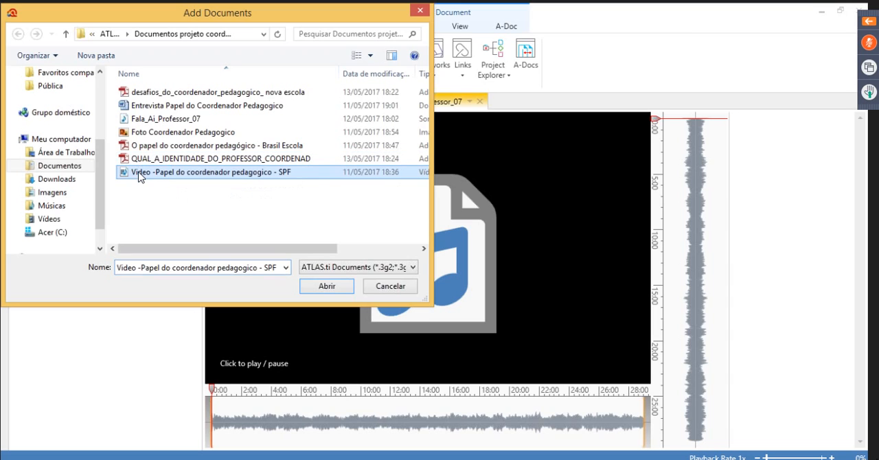
click(326, 287)
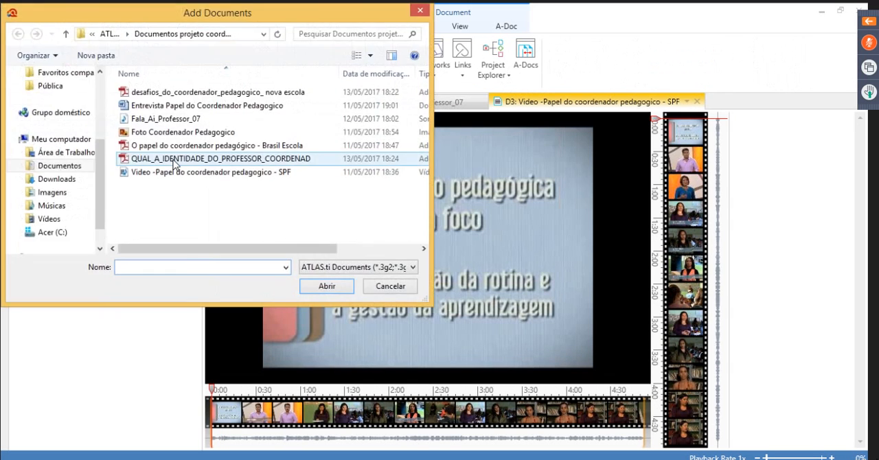
Add the Word document Entrevista Papel do Coordenador Pedagogico to the project
click(171, 162)
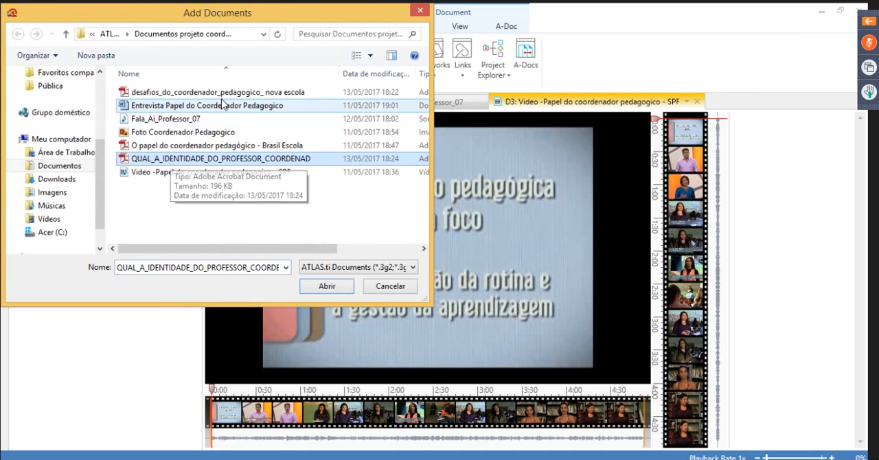
click(180, 108)
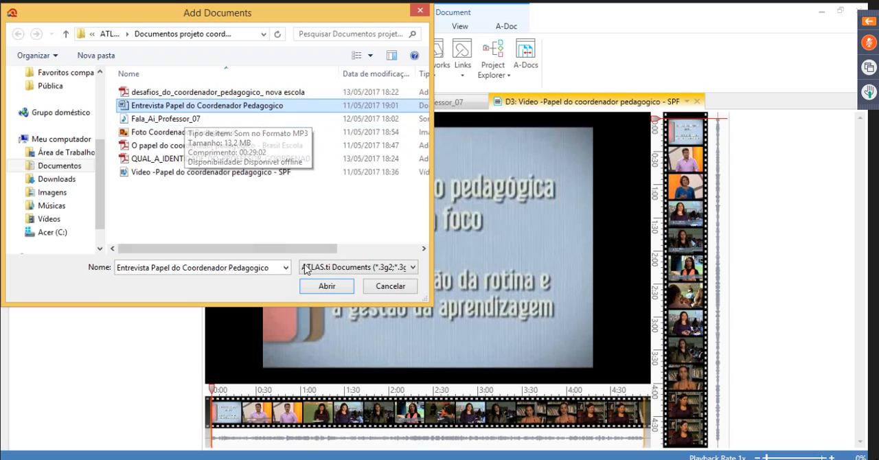
click(318, 287)
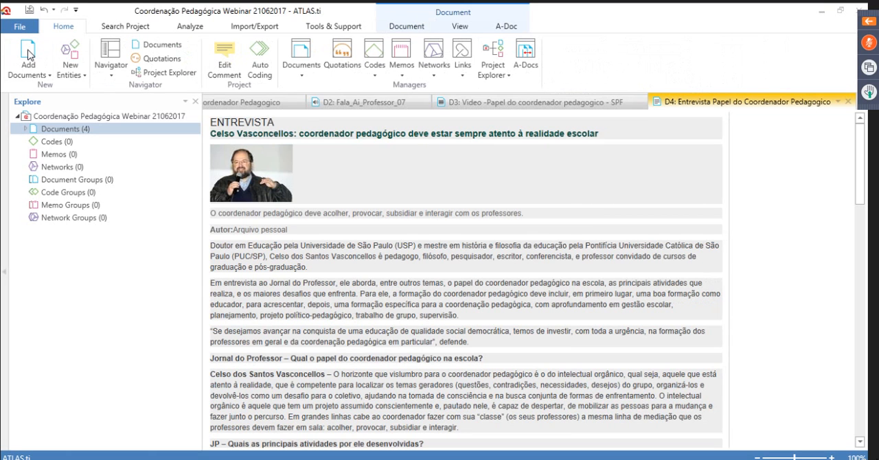
Add the PDF QUAL_A_IDENTIDADE_DO_PROFESSOR_COORDENAD to the project
click(30, 55)
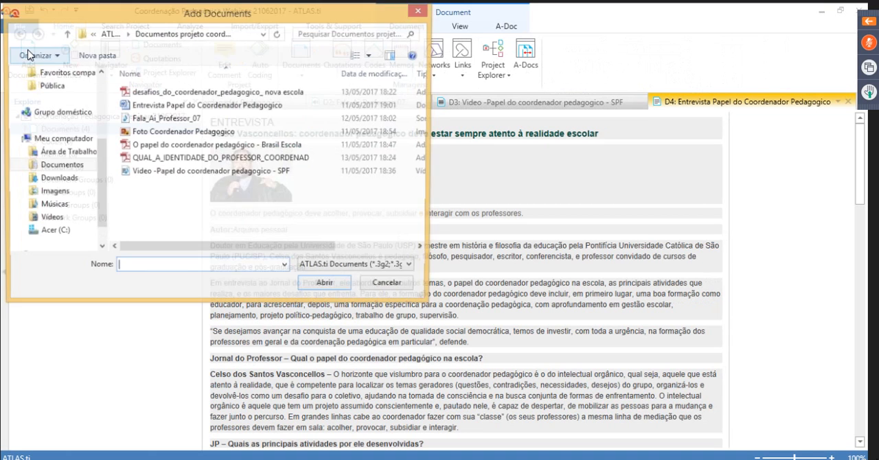
click(167, 158)
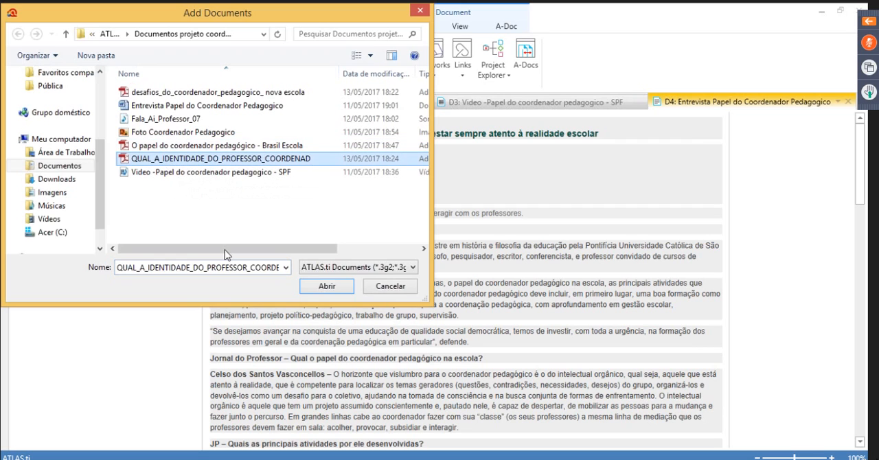
click(314, 290)
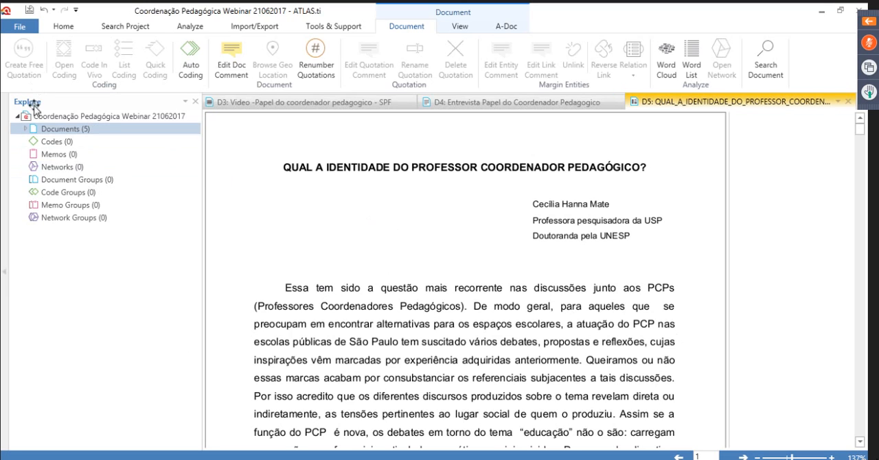
Add a new geo document with the world map to the project
click(62, 26)
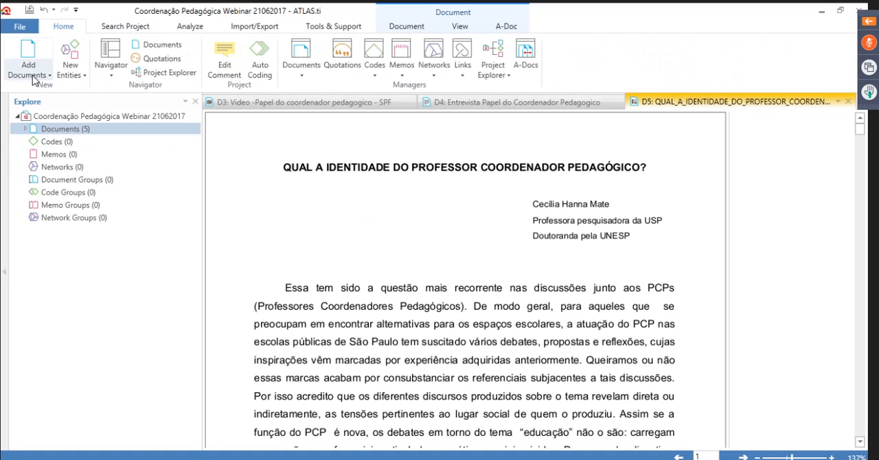
click(49, 75)
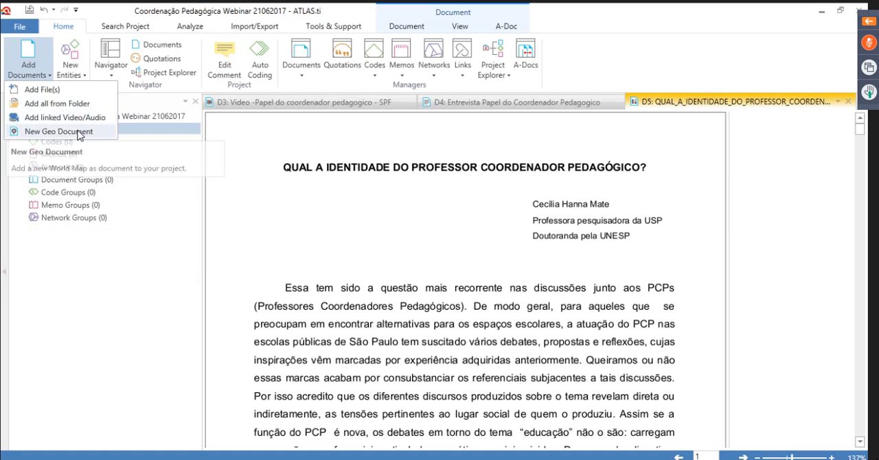
click(42, 132)
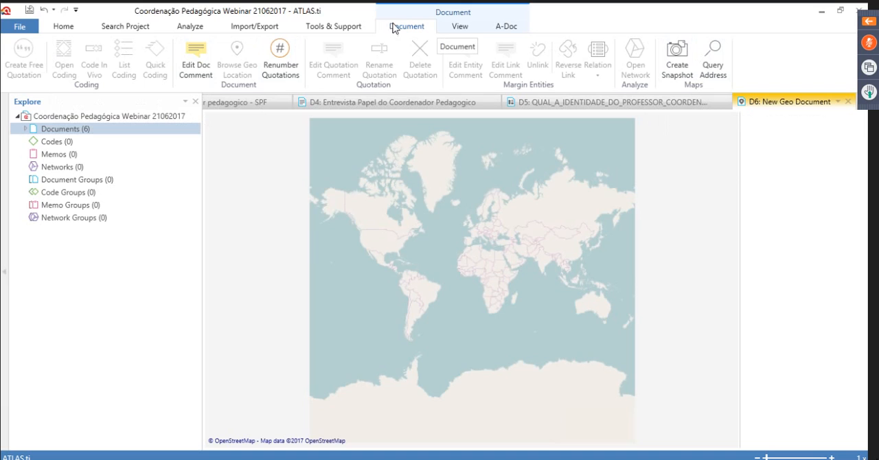
Query the geo document's map for the full street address, including house number, city and state
click(714, 55)
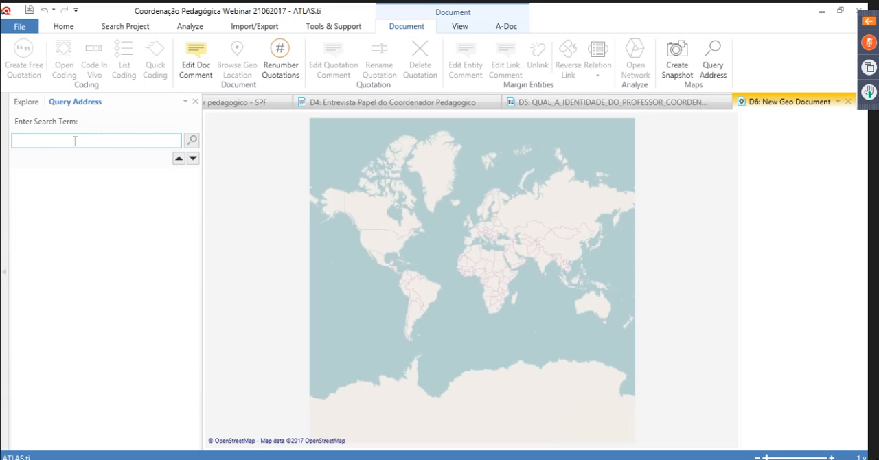
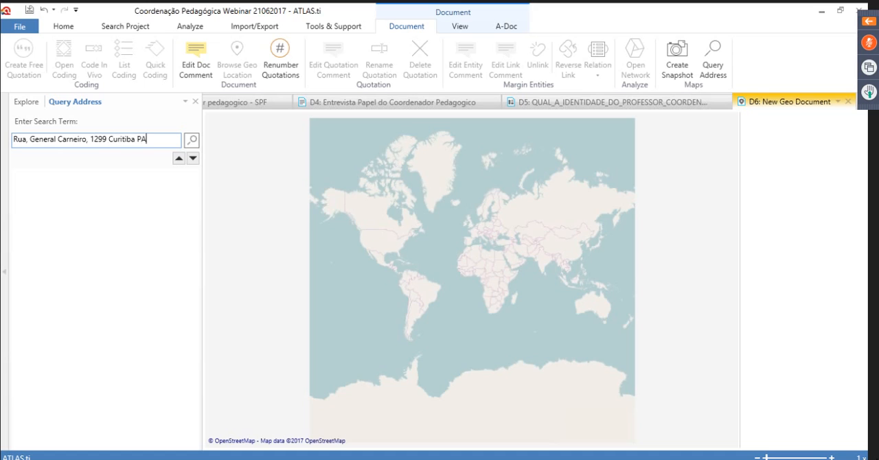
click(192, 143)
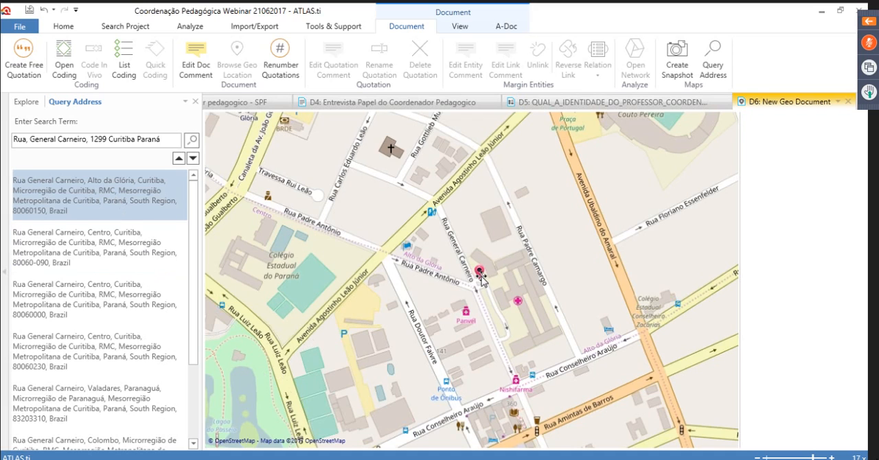
Reposition the location marker on the geo document's map to the street corner beside the large building complex
mouse_move(481, 275)
click(489, 259)
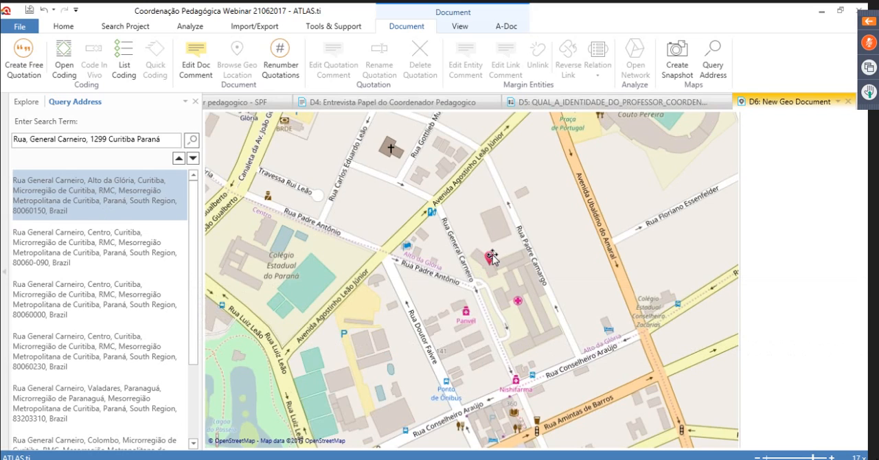
drag(492, 256, 468, 282)
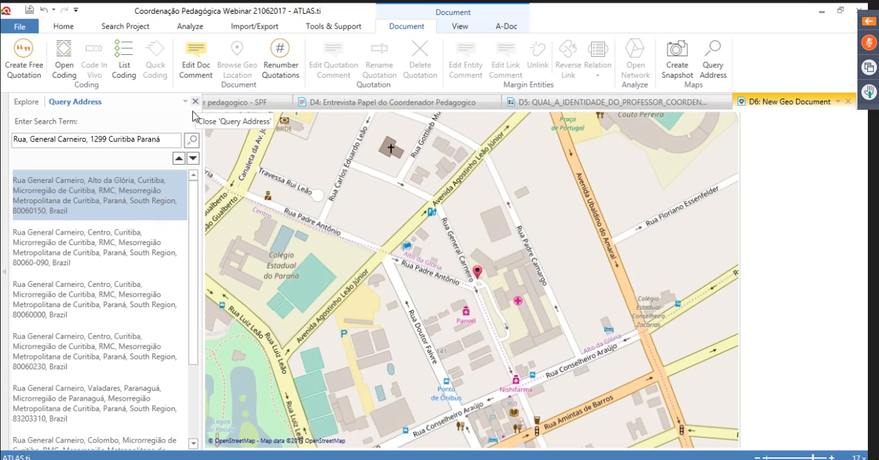
Return to the project explorer and expand the list of the project's documents
click(22, 103)
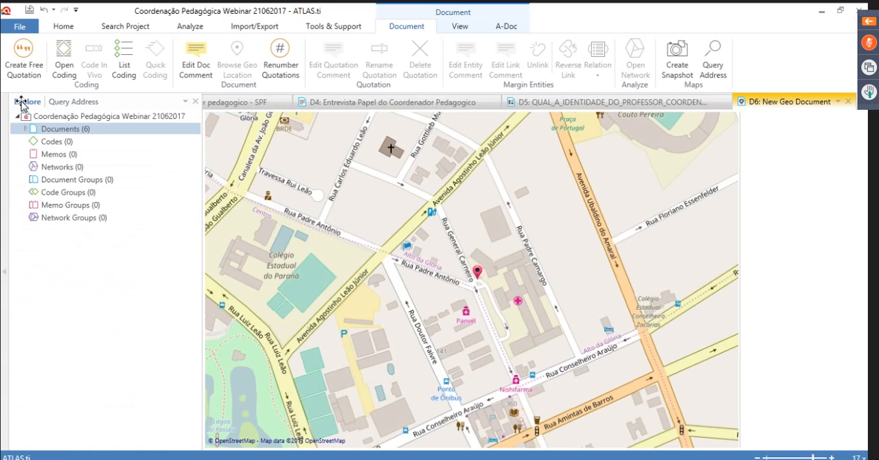
click(25, 130)
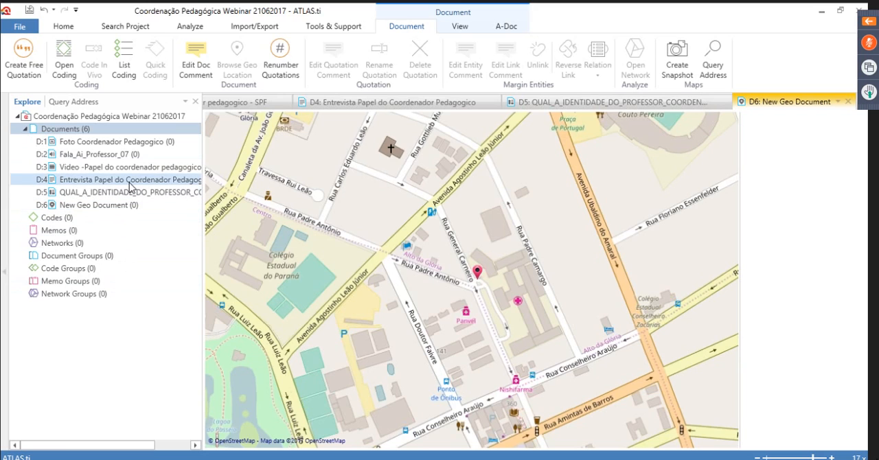
key(XF86AudioLowerVolume)
key(XF86AudioLowerVolume)
key(XF86AudioLowerVolume)
key(XF86AudioLowerVolume)
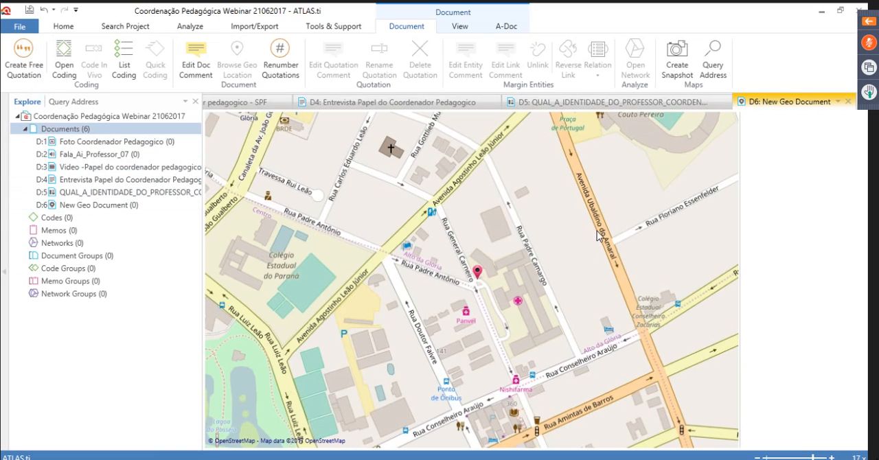
Close all the open documents, from the PDF and the interview to the geo, video, audio and image documents
click(725, 102)
click(725, 102)
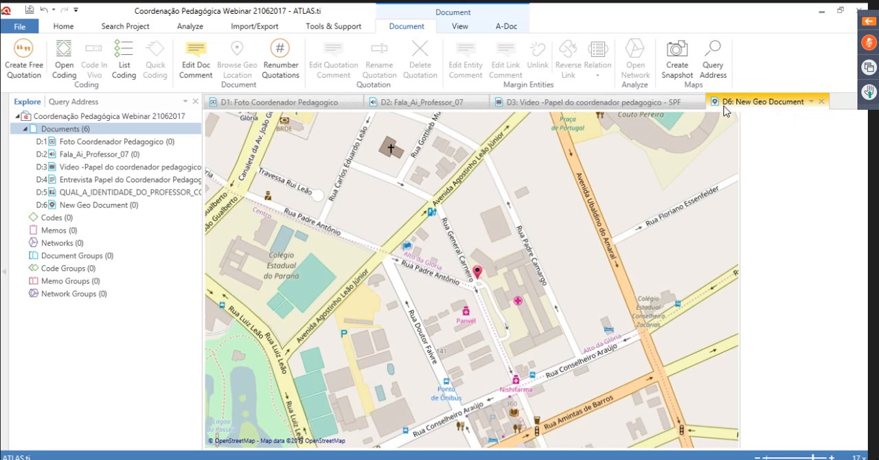
click(821, 102)
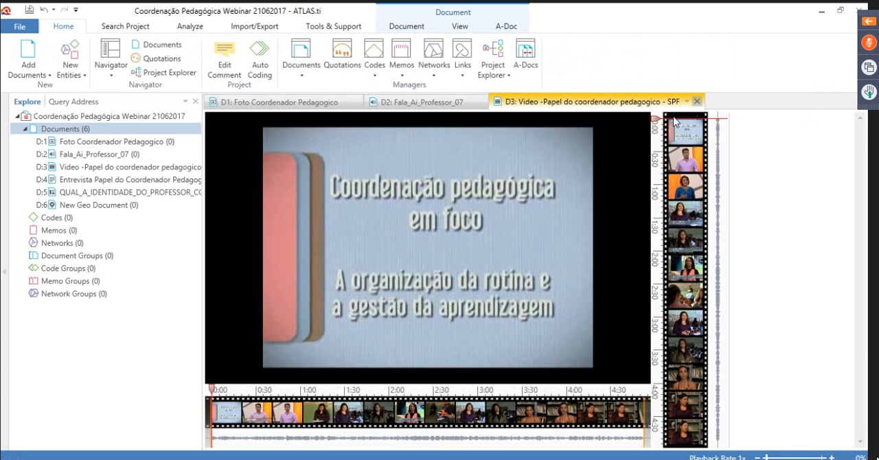
click(698, 102)
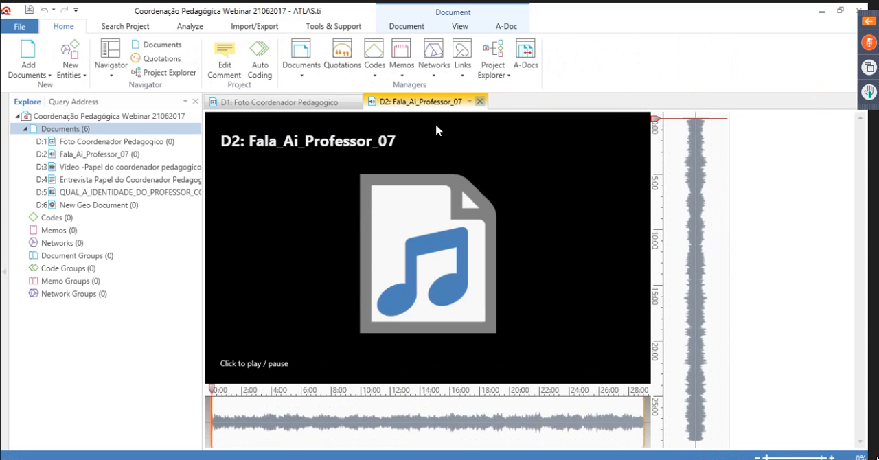
click(479, 102)
click(356, 102)
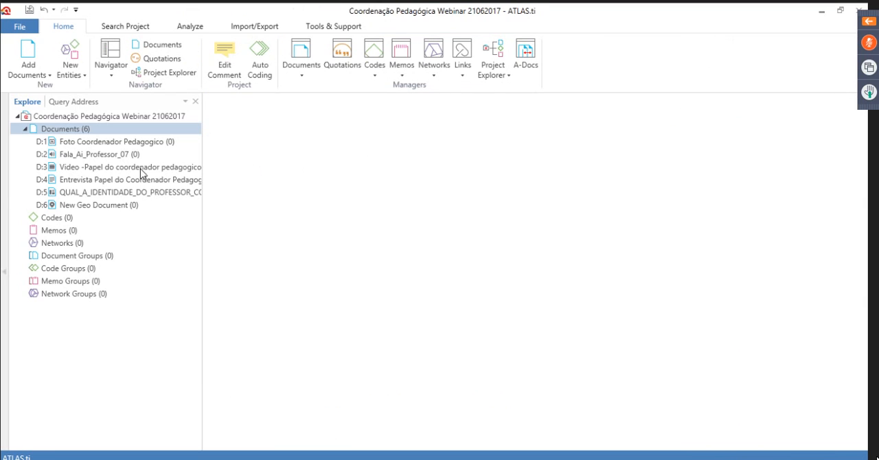
Open the Entrevista Papel do Coordenador Pedagogico document and create a free quotation from the paragraph beginning "Doutor em Educação"
click(72, 182)
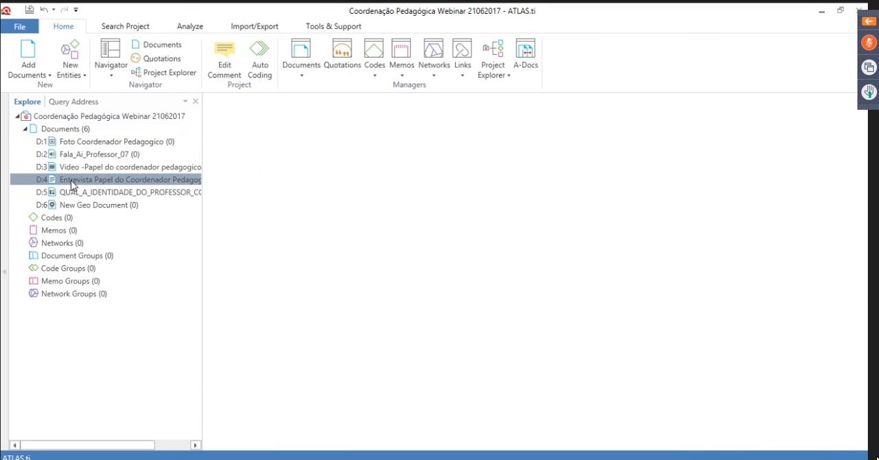
double_click(72, 182)
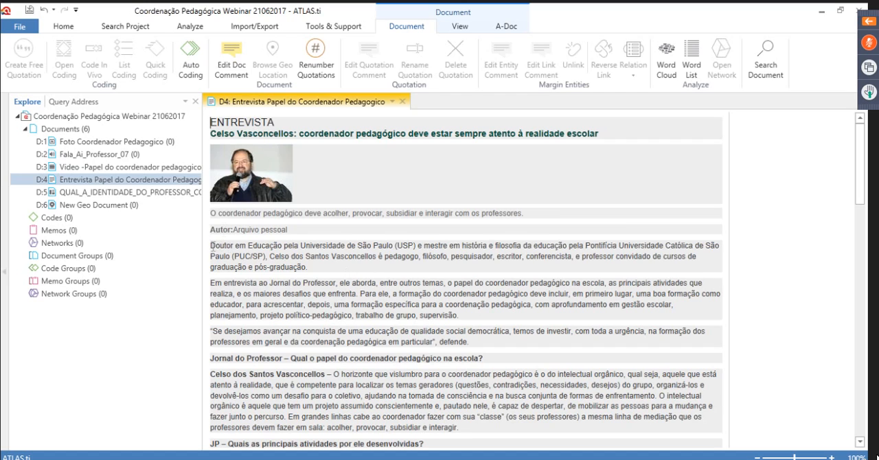
drag(211, 246, 313, 272)
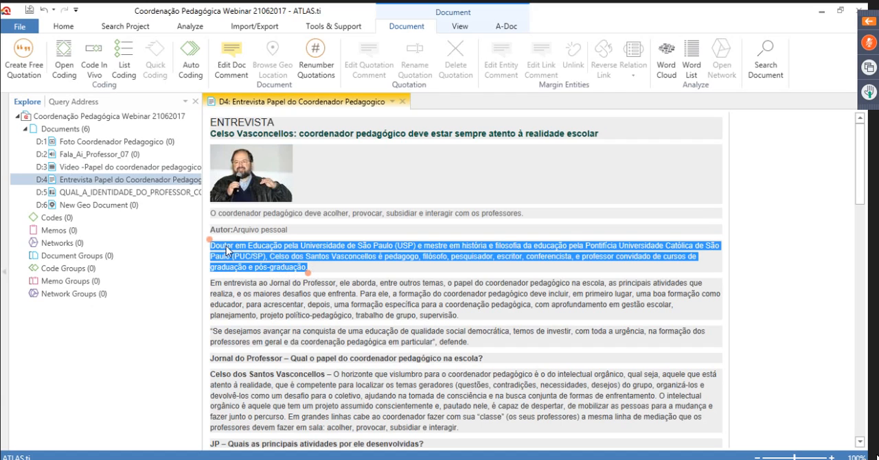
drag(210, 245, 311, 271)
right_click(288, 267)
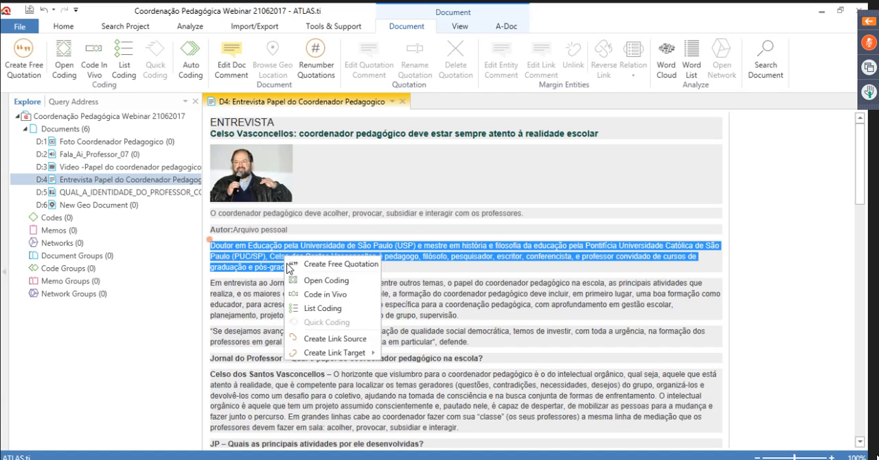
click(330, 265)
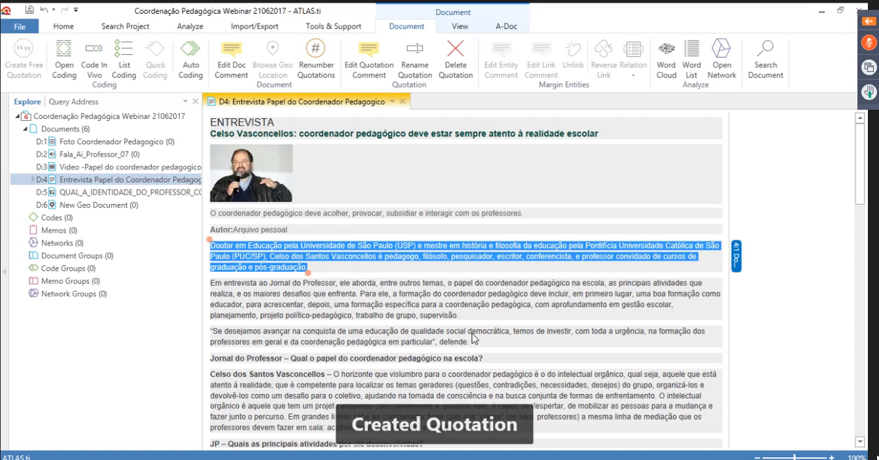
Create a free quotation from the passage "depois, uma formação específica" through "supervisão" in the interview's next paragraph
scroll(332, 271, down, 1)
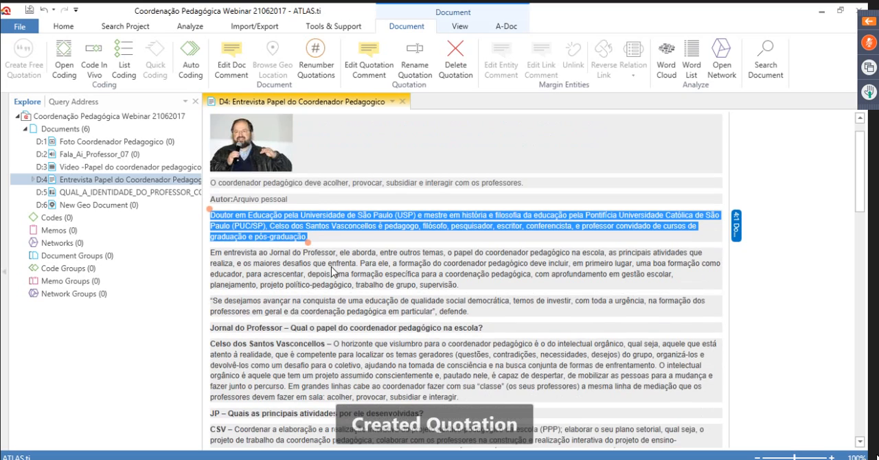
scroll(331, 272, down, 1)
drag(307, 243, 458, 255)
right_click(342, 245)
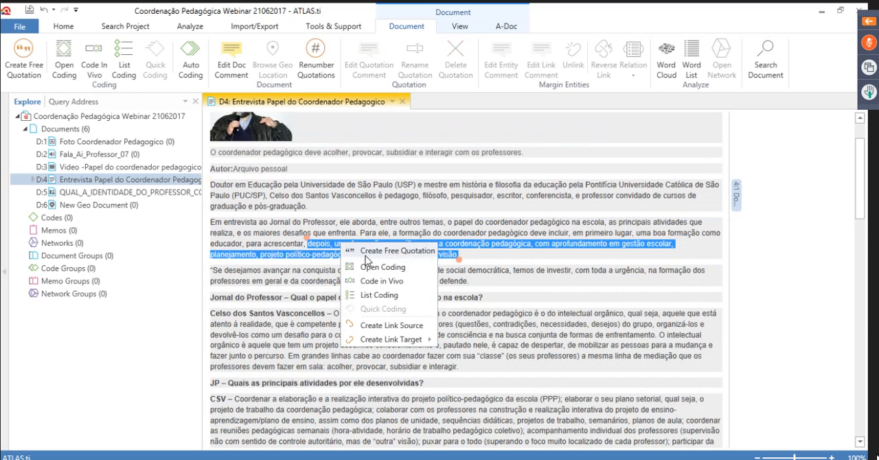
click(392, 252)
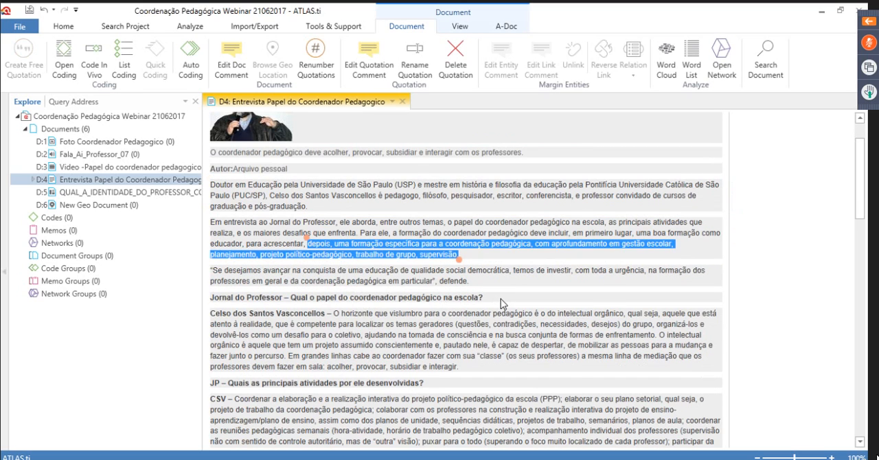
Create a free quotation from the phrase "pedagógico é o do intelectual orgânico" in the first interview answer
scroll(501, 303, down, 1)
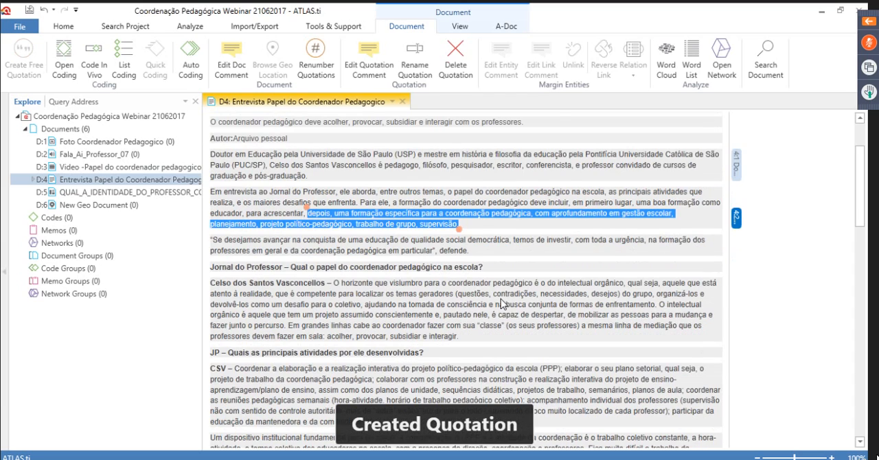
scroll(500, 304, down, 1)
drag(493, 252, 622, 253)
right_click(604, 254)
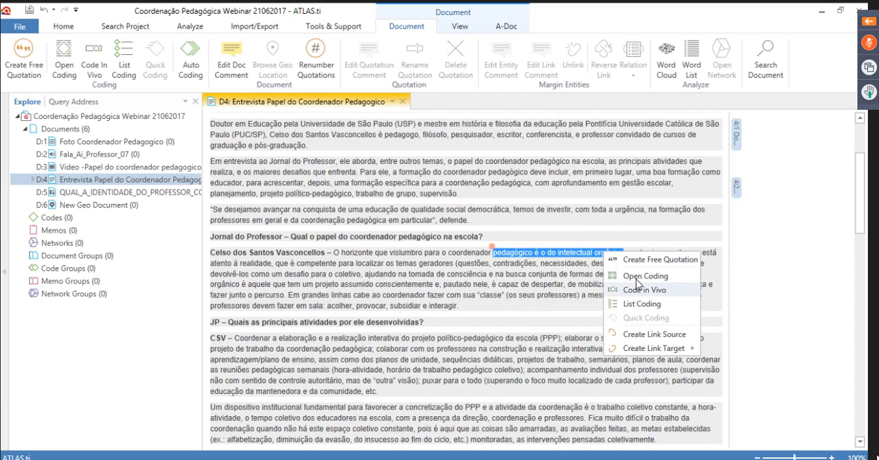
click(635, 262)
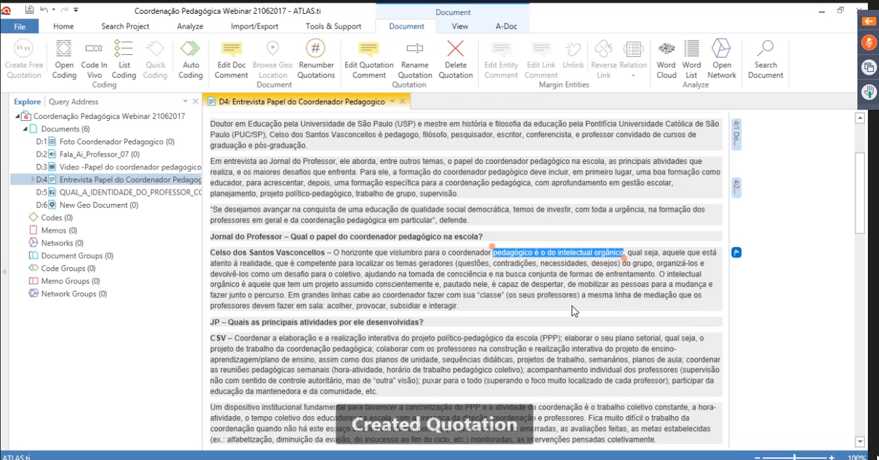
Open the Code Manager for the project's codes and dock it in the main window
scroll(580, 309, up, 3)
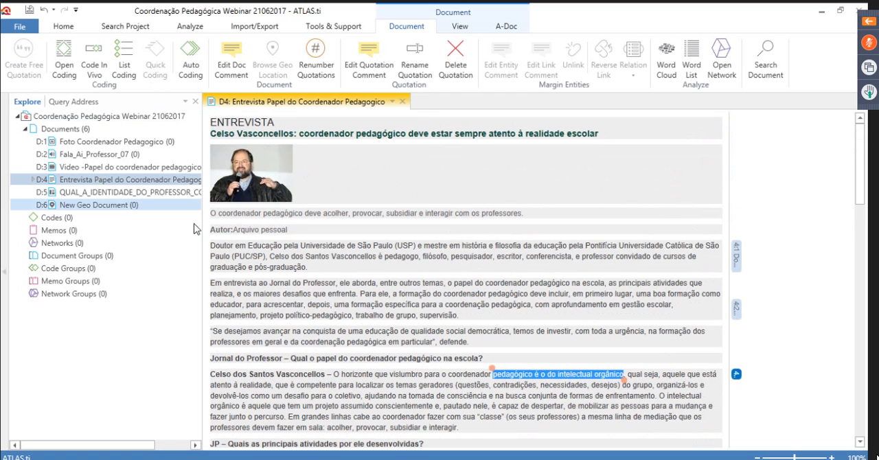
click(54, 219)
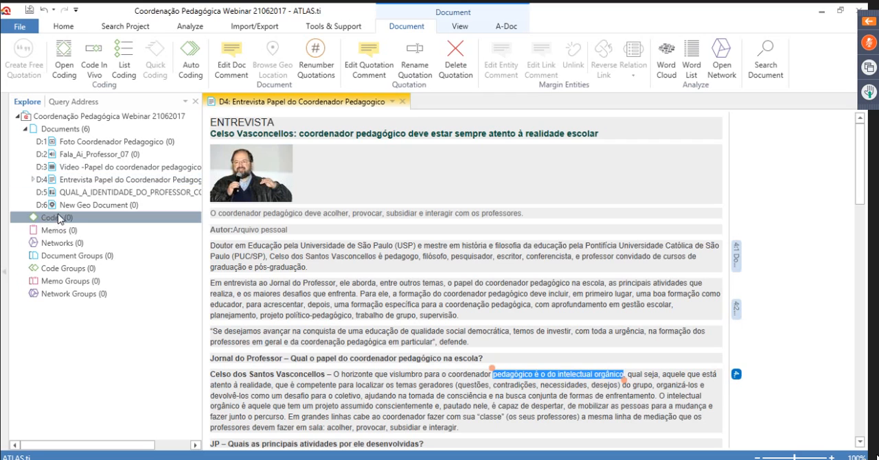
scroll(493, 330, down, 3)
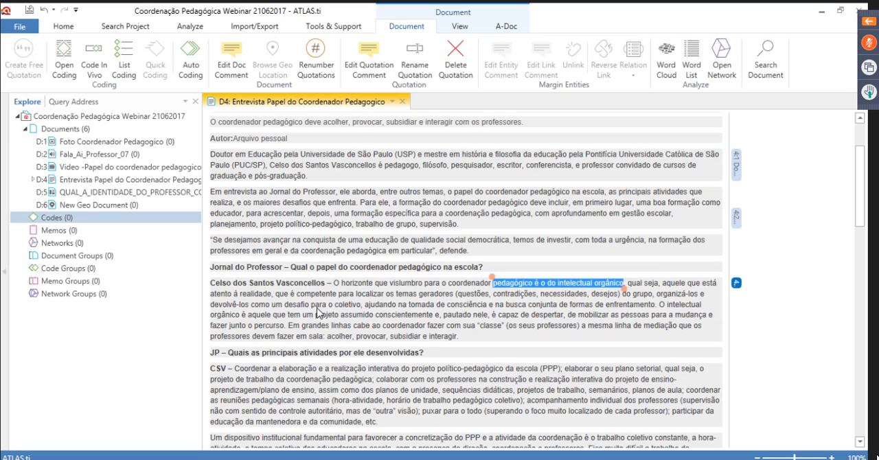
double_click(50, 219)
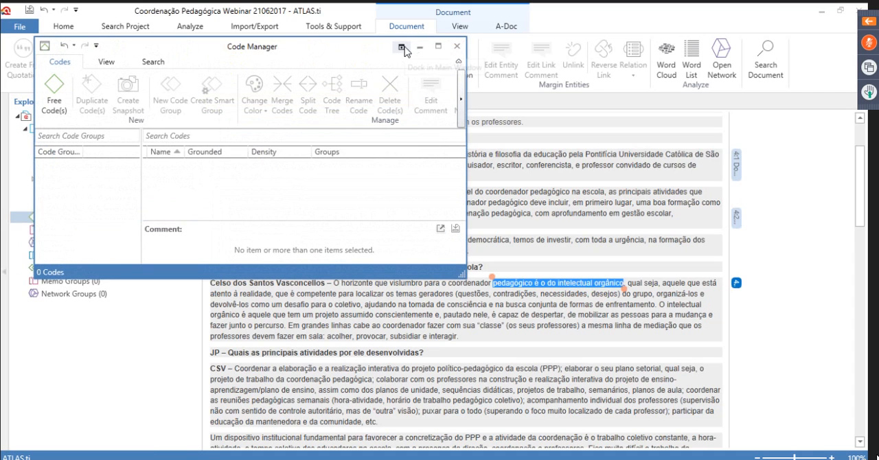
click(403, 47)
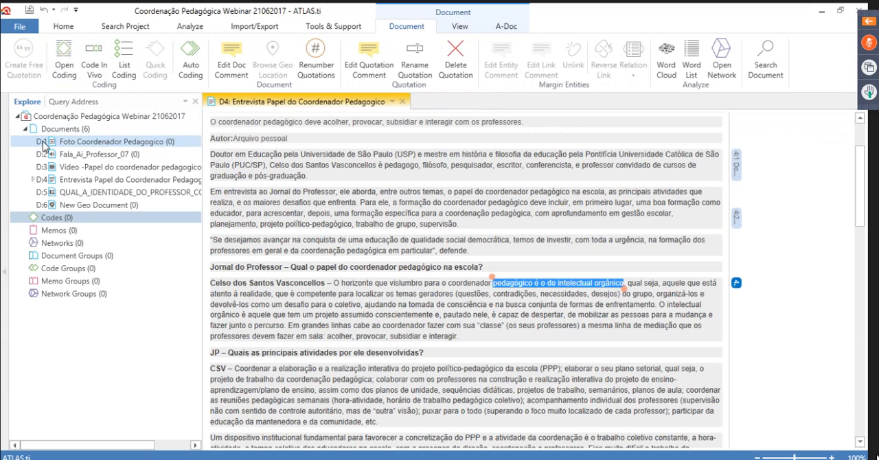
double_click(43, 220)
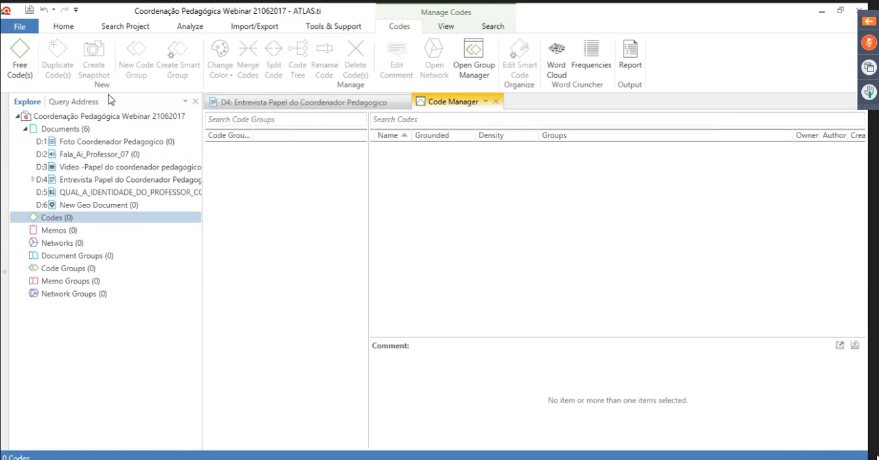
Start creating free codes, entering Orientação Didática and Orientação dos professores as the first two names
click(19, 61)
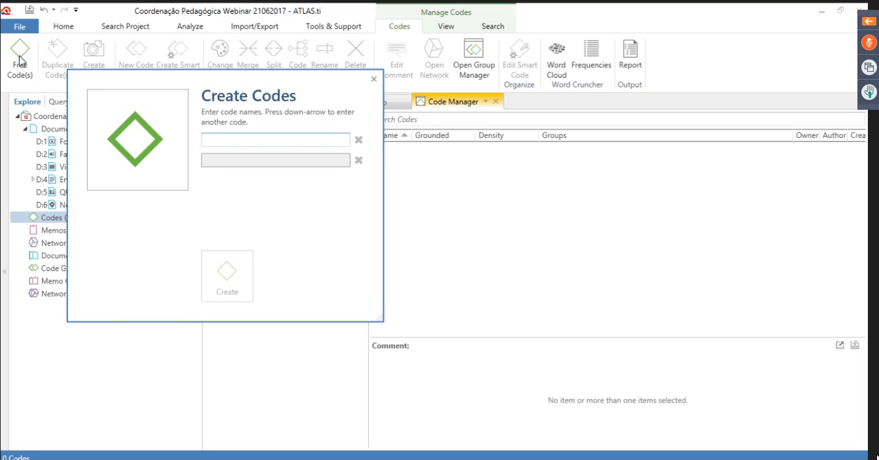
text(Orientação Di)
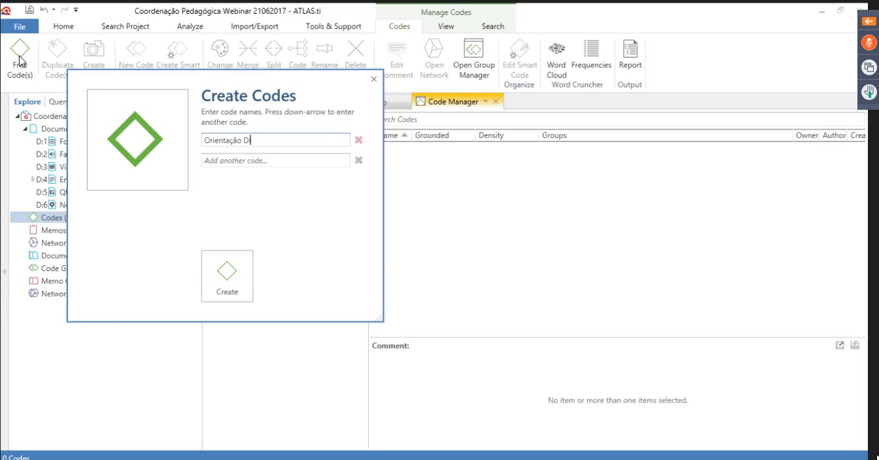
text(dática)
click(209, 160)
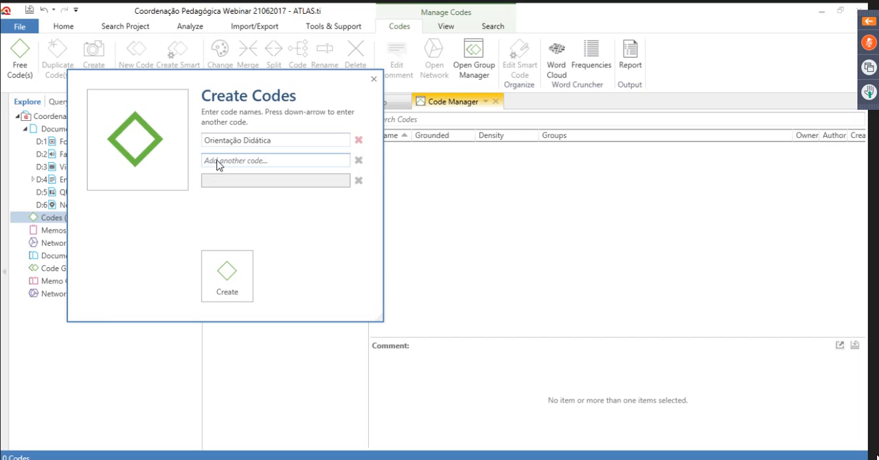
text(Orientação)
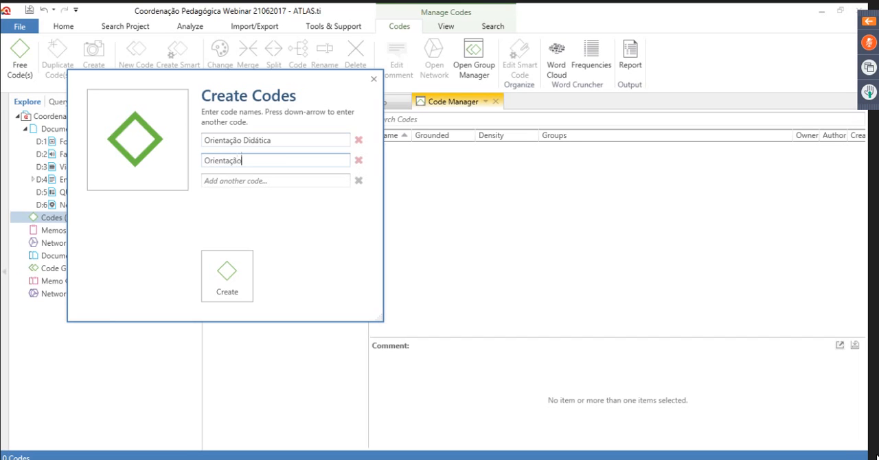
text( dos professores)
Enter Observação em classe as the third code name
click(234, 183)
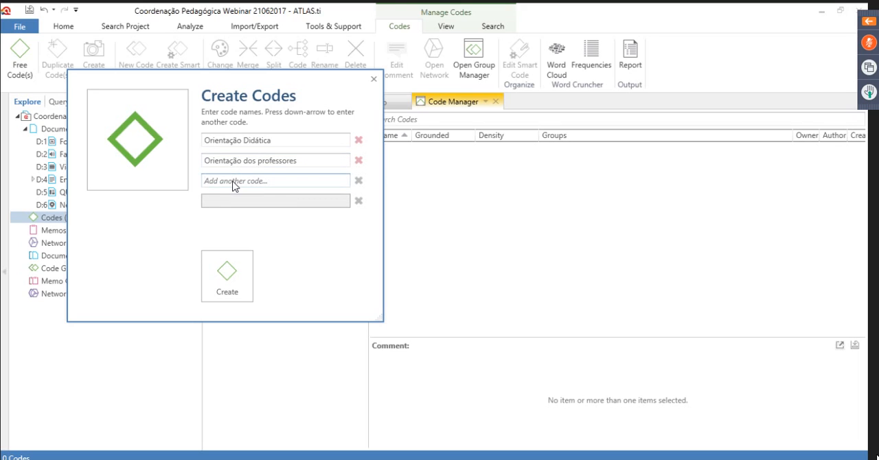
text(Obse)
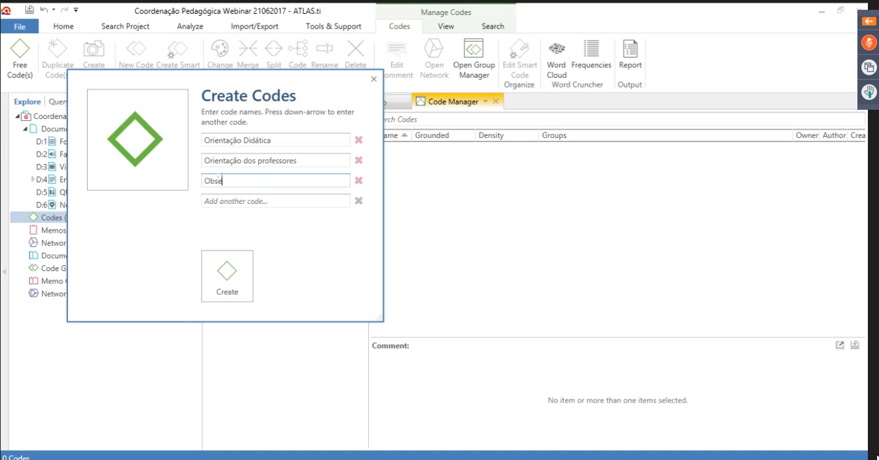
text(rvação em classe)
Capitalize Professores and Classe in the second and third code names, and create the three codes
click(261, 161)
key(BackSpace)
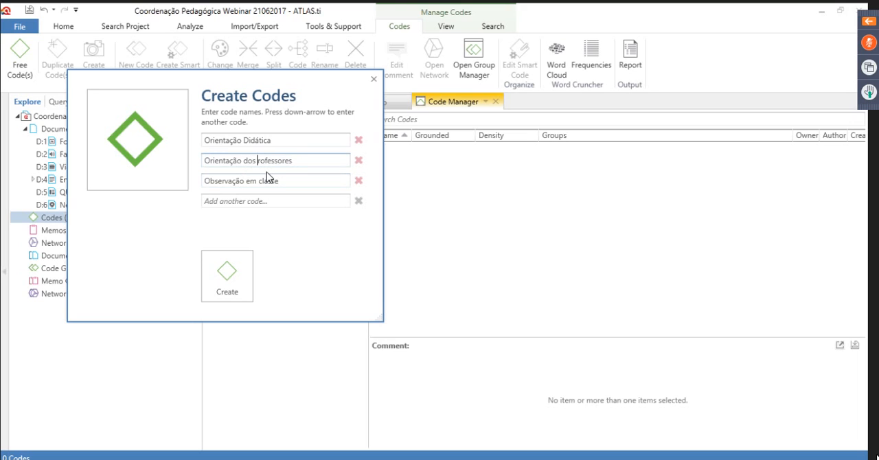
text(P)
click(263, 181)
key(BackSpace)
text(C)
click(232, 278)
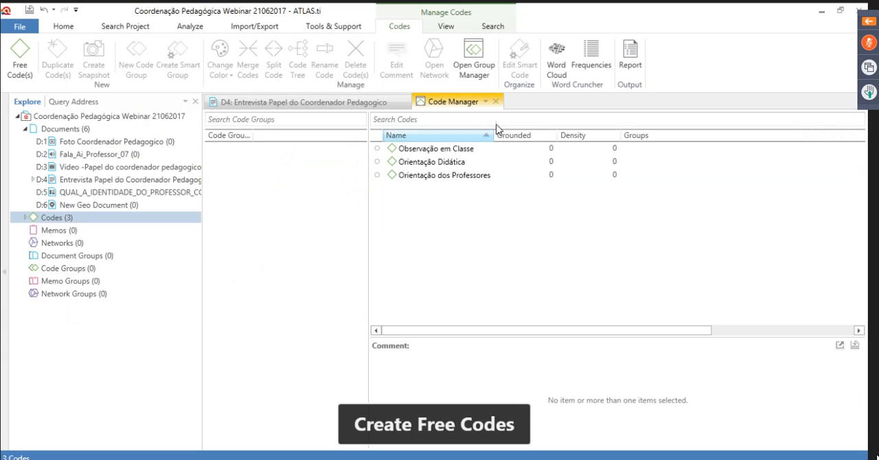
Add the comment "Significa que o trecho está relacionado xxxxxxxxxxxxx" to the code Observação em Classe and save it
click(396, 150)
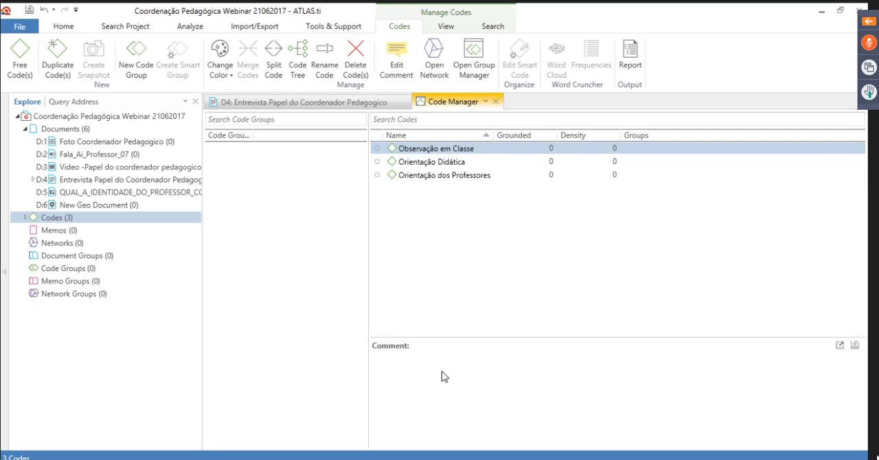
click(430, 151)
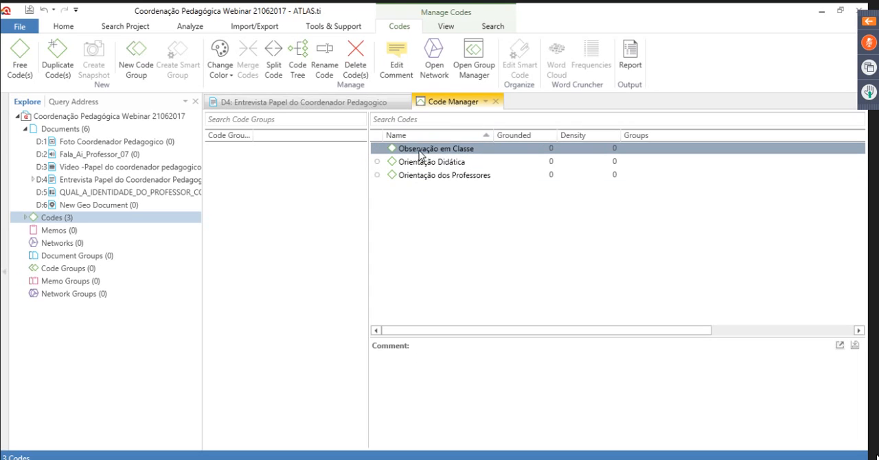
click(401, 374)
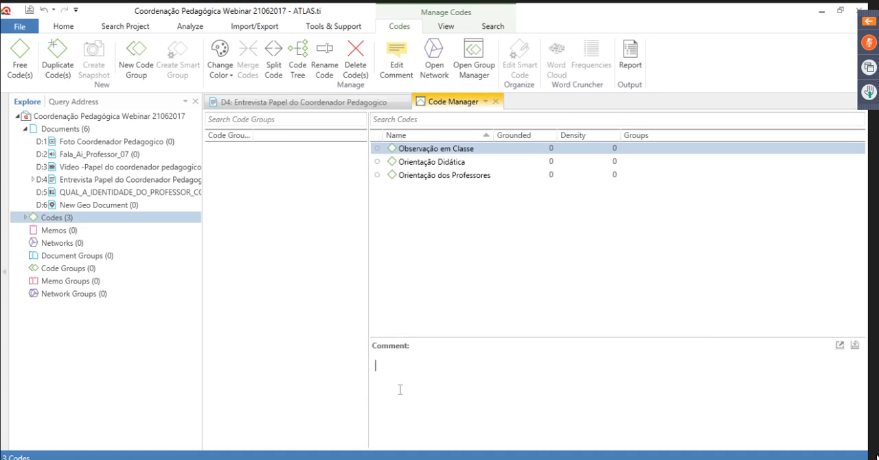
text(Significa que o tre)
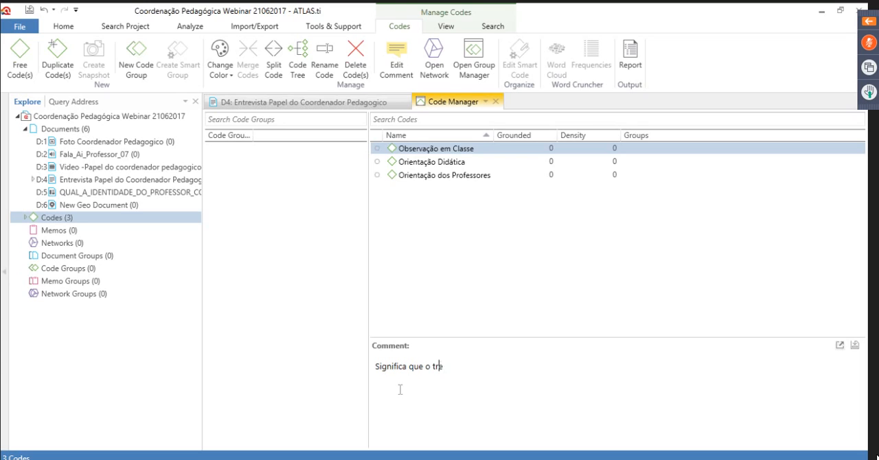
text(cho está relacionado)
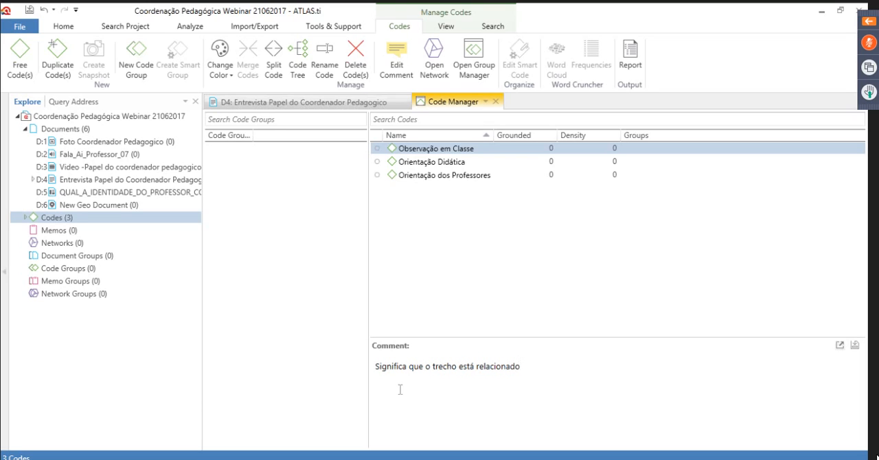
text( xxxxxxxxxxxxx)
click(855, 346)
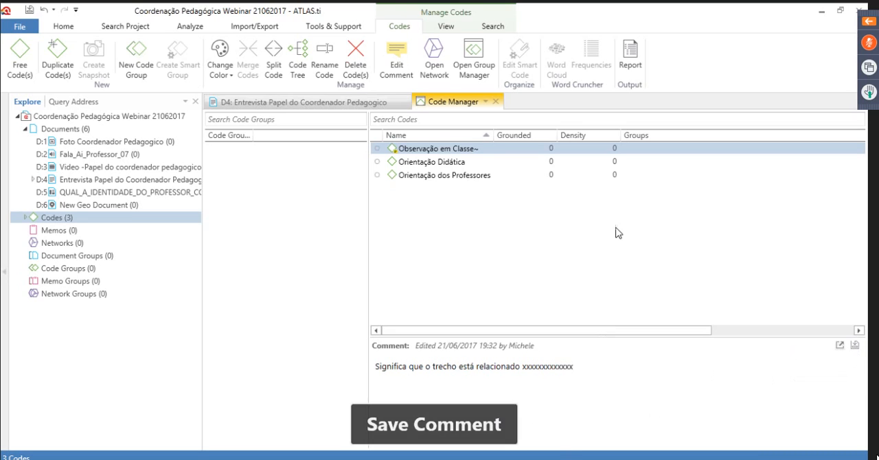
click(396, 152)
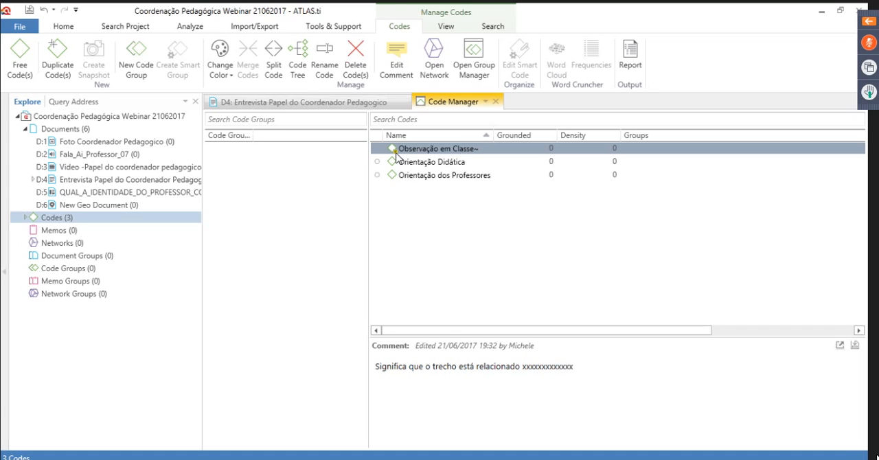
Add the comment "Então a definição" to the code Orientação Didática and save it
click(442, 164)
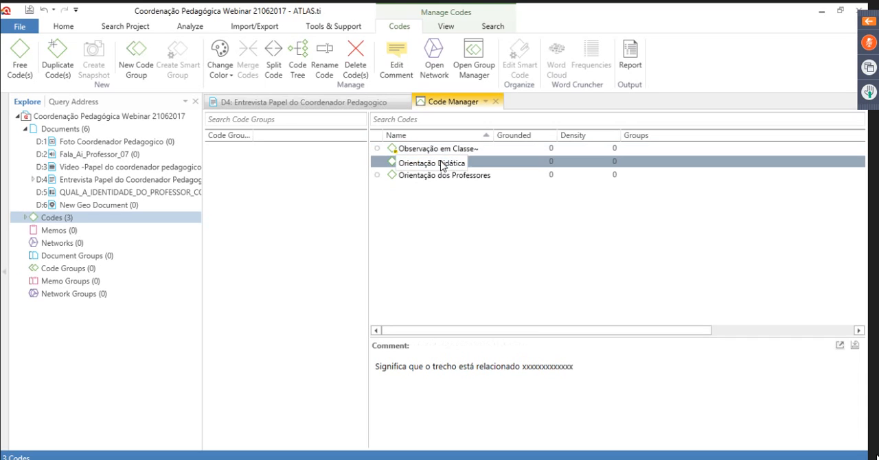
double_click(441, 164)
click(282, 112)
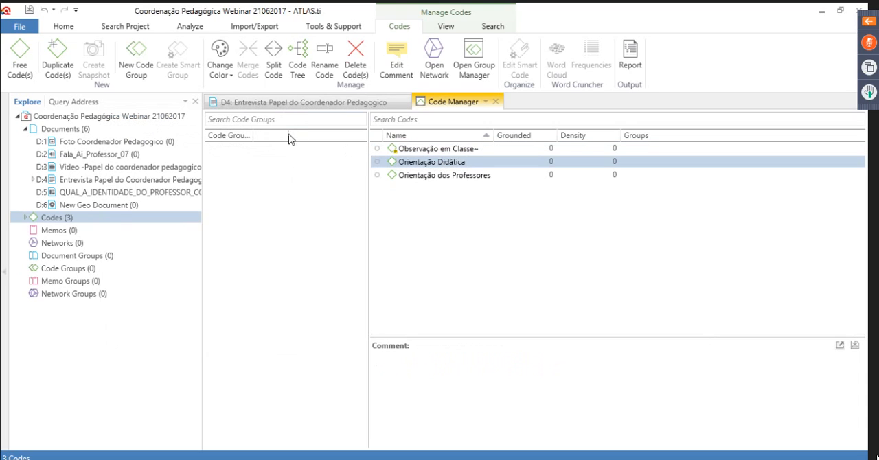
click(419, 367)
text(Então a defiição)
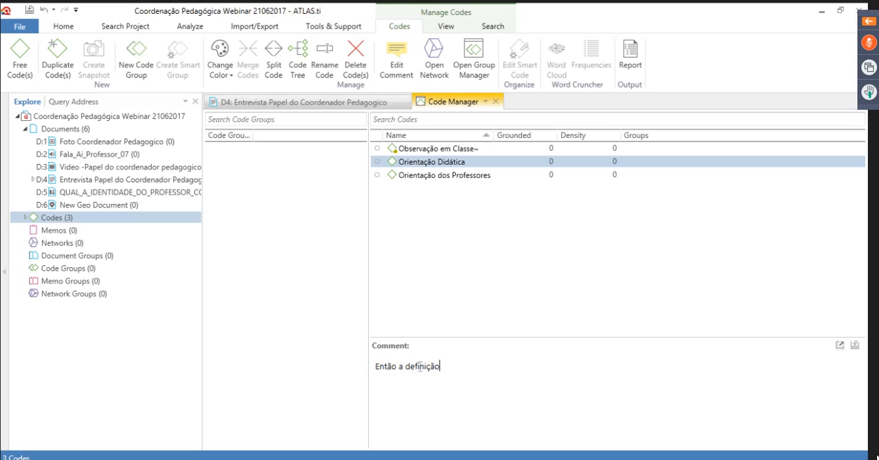
click(855, 347)
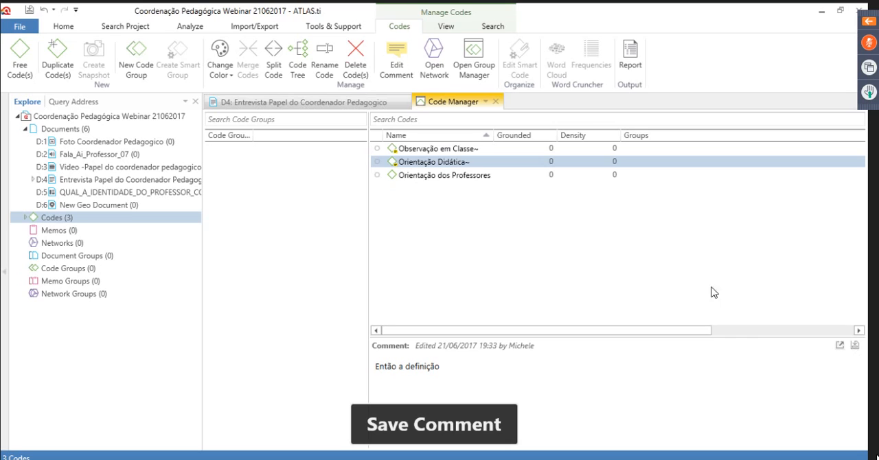
Color the codes: orange for Observação em Classe, brown for Orientação Didática, and dark green for Orientação dos Professores
click(381, 150)
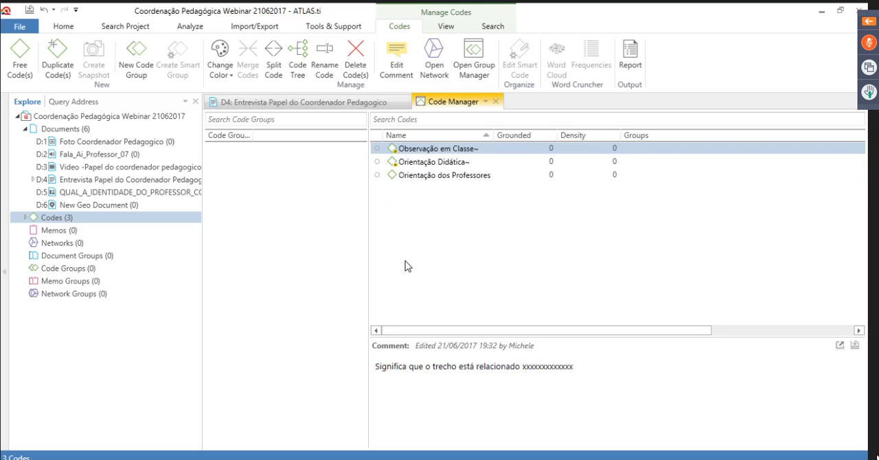
click(232, 81)
click(222, 93)
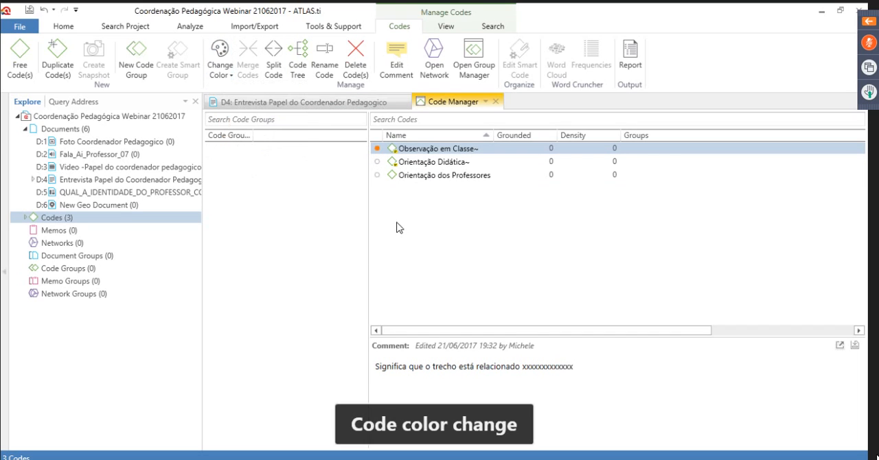
click(393, 163)
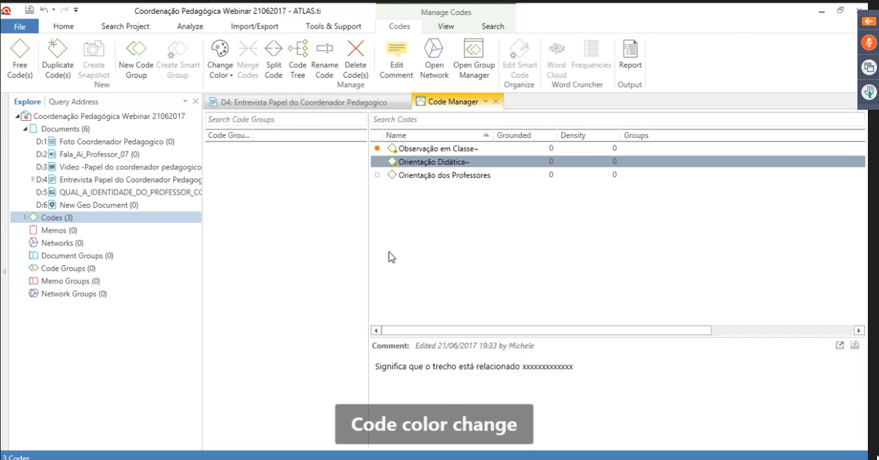
click(228, 81)
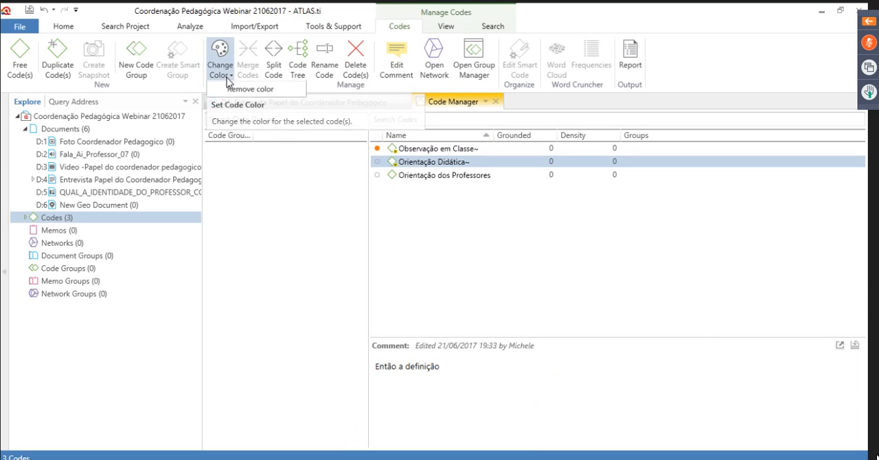
click(243, 123)
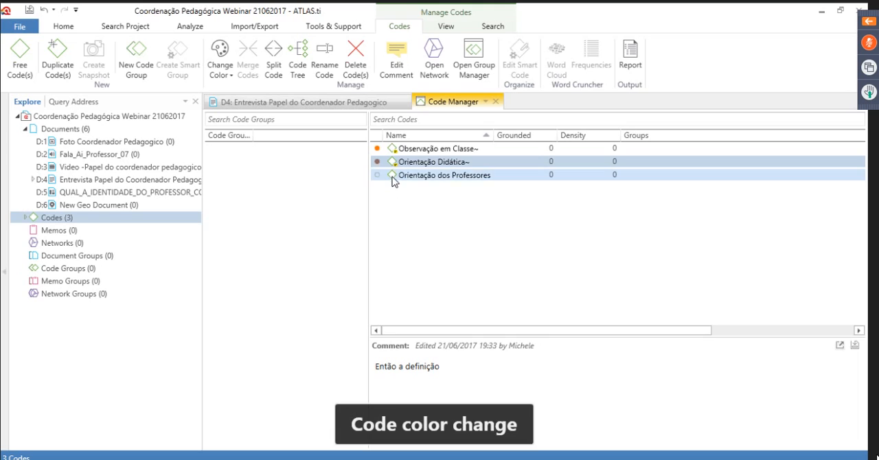
click(393, 176)
click(225, 77)
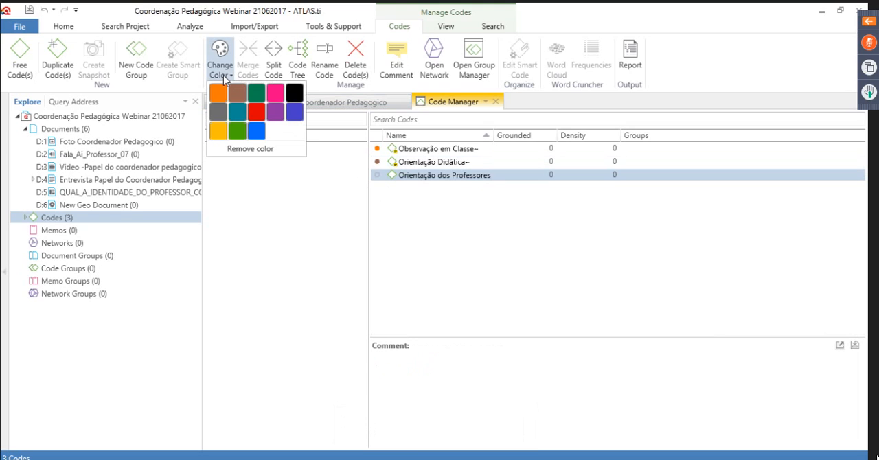
click(256, 96)
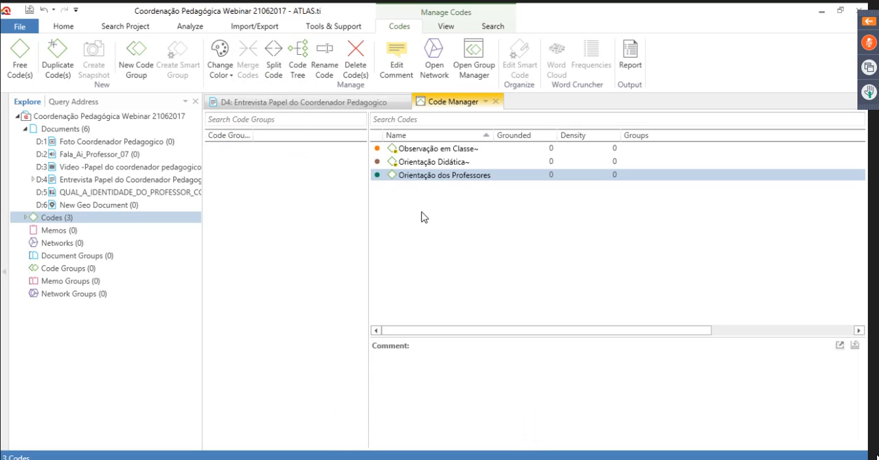
Close the Code Manager and expand the codes in the project tree, with the documents branch collapsed
click(506, 396)
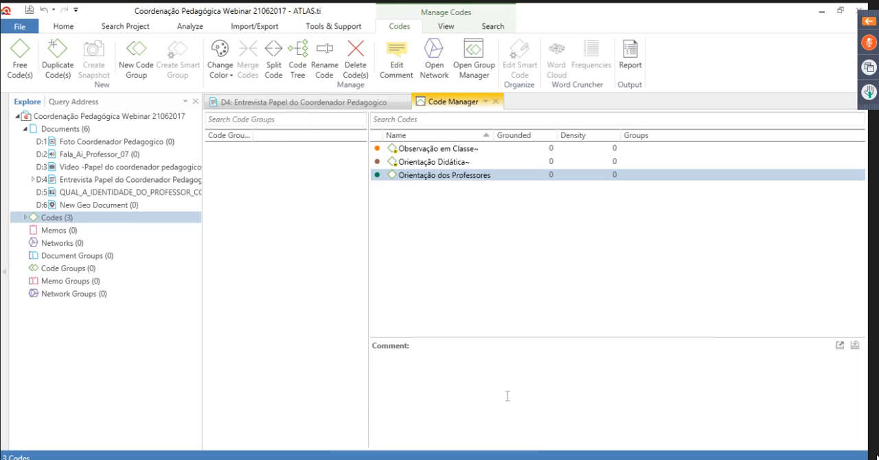
click(495, 102)
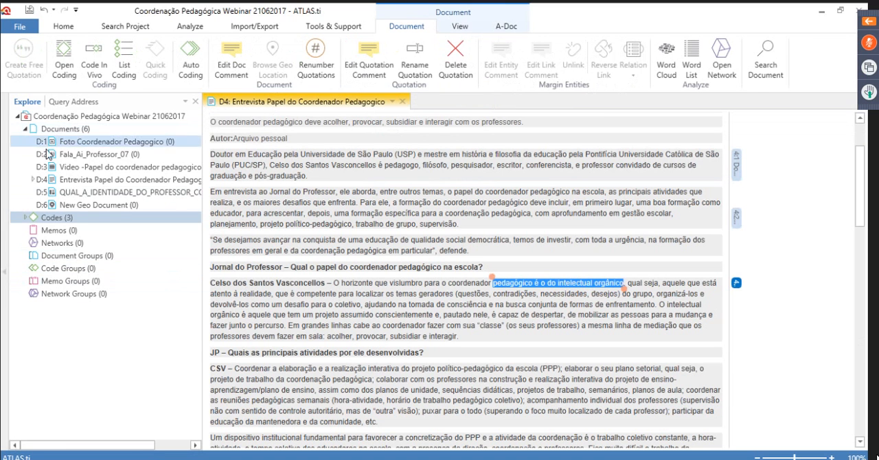
click(24, 129)
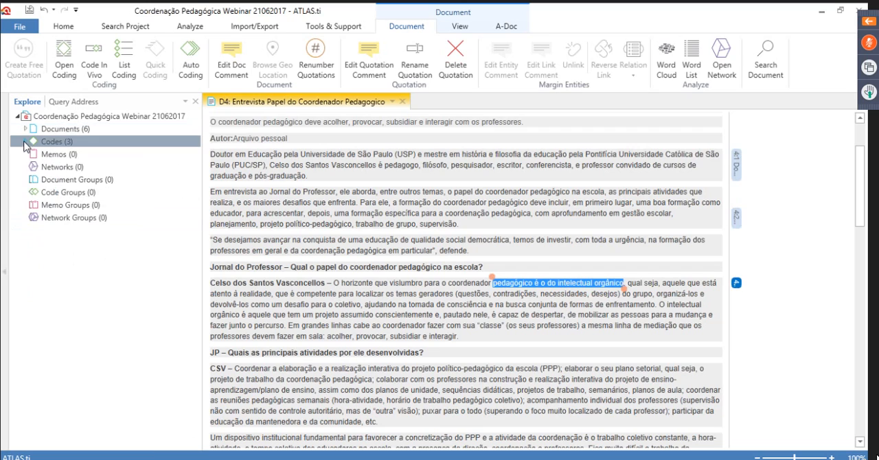
click(25, 141)
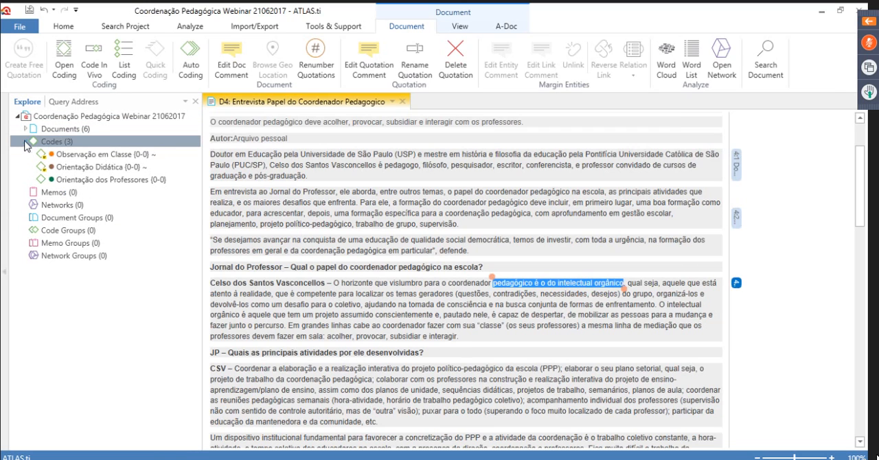
click(25, 142)
click(24, 143)
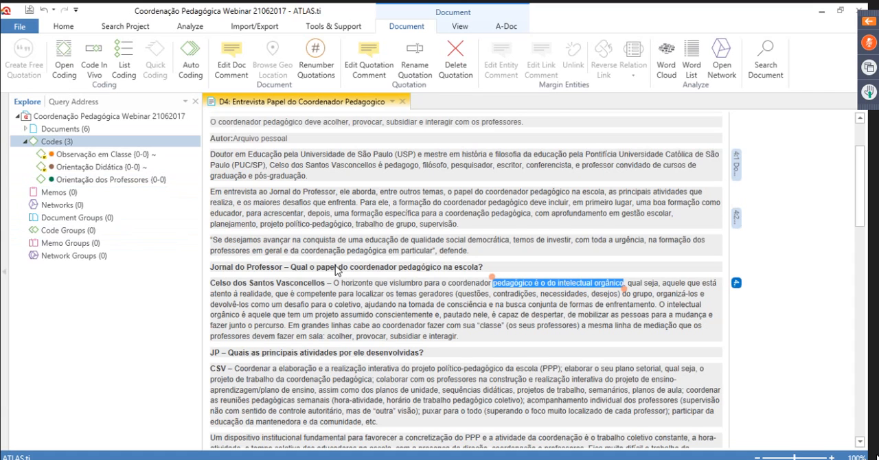
Code the whole interview paragraph beginning "Em entrevista ao Jornal do Professor" with Orientação dos Professores
scroll(336, 271, down, 1)
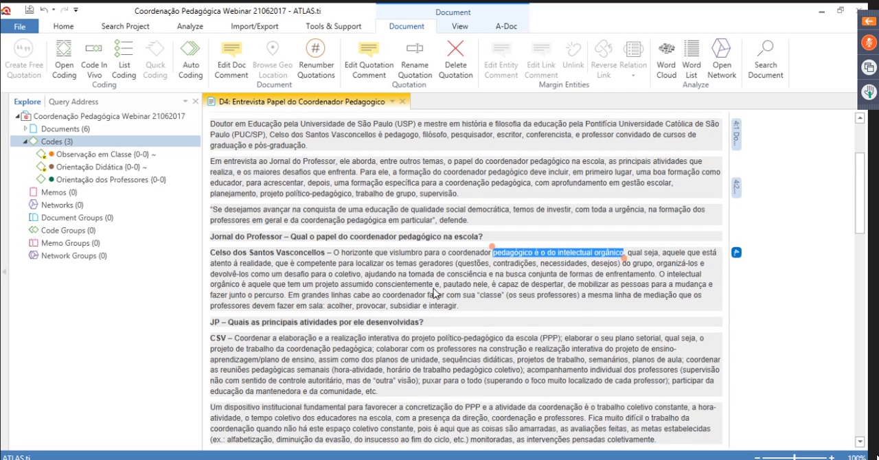
scroll(434, 293, down, 3)
scroll(575, 287, up, 3)
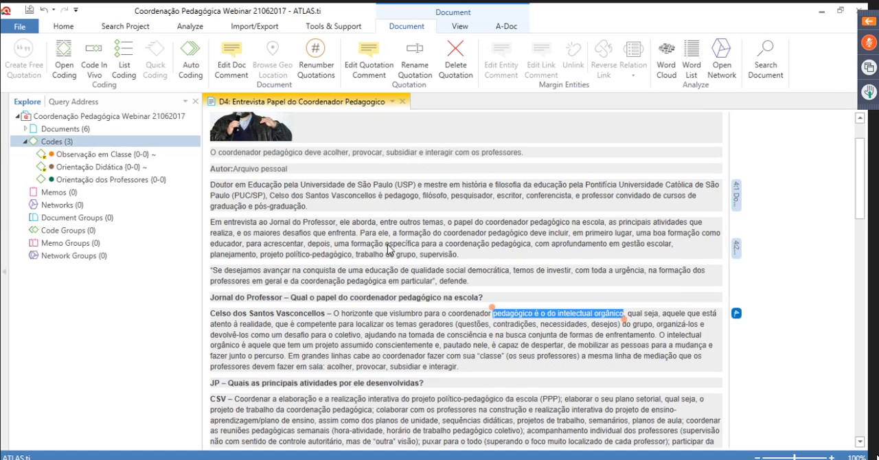
click(249, 224)
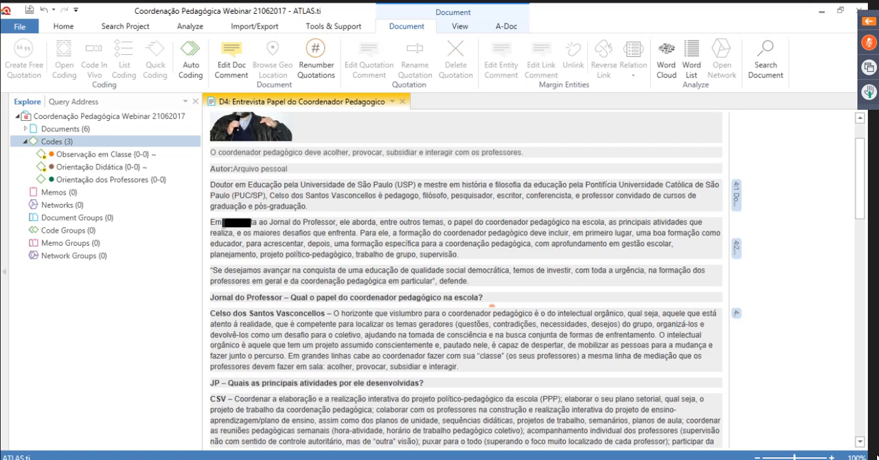
drag(224, 222, 351, 244)
drag(210, 222, 458, 255)
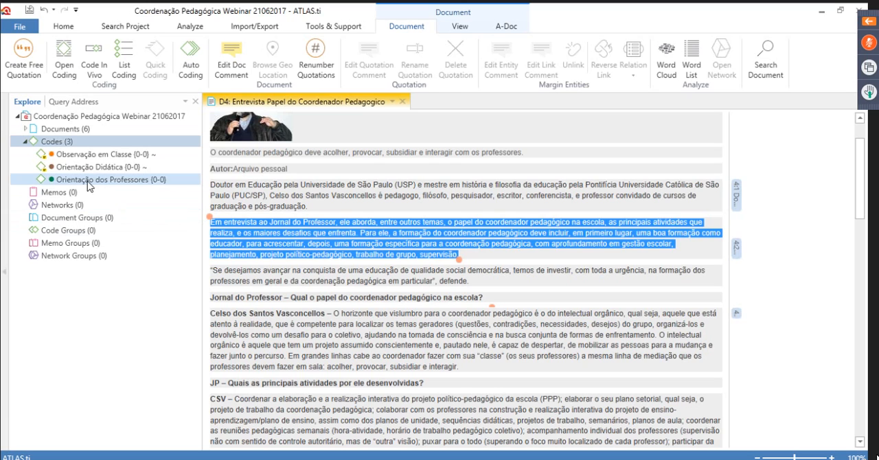
drag(88, 185, 330, 238)
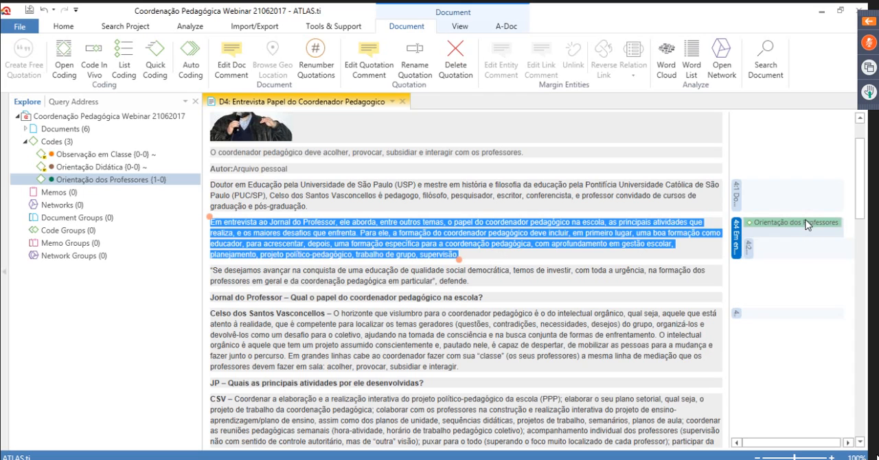
click(787, 294)
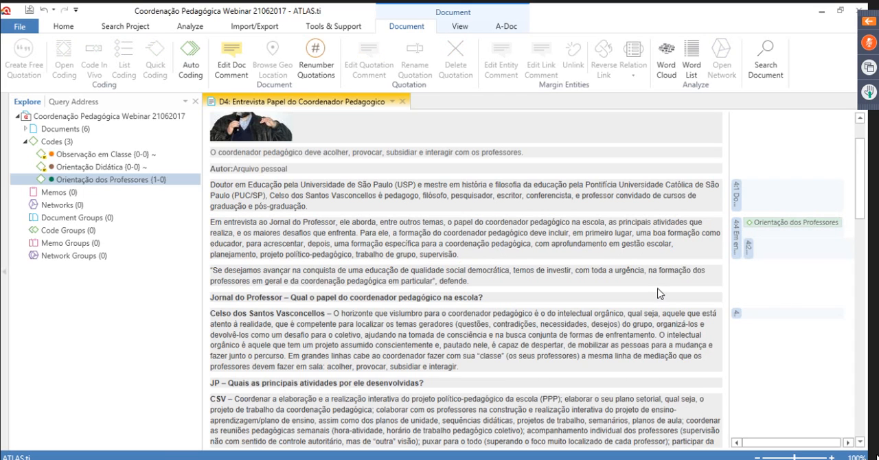
Code the passage from "colaborar com os professores" to "puxar para o todo" with Orientação dos Professores
scroll(467, 292, down, 2)
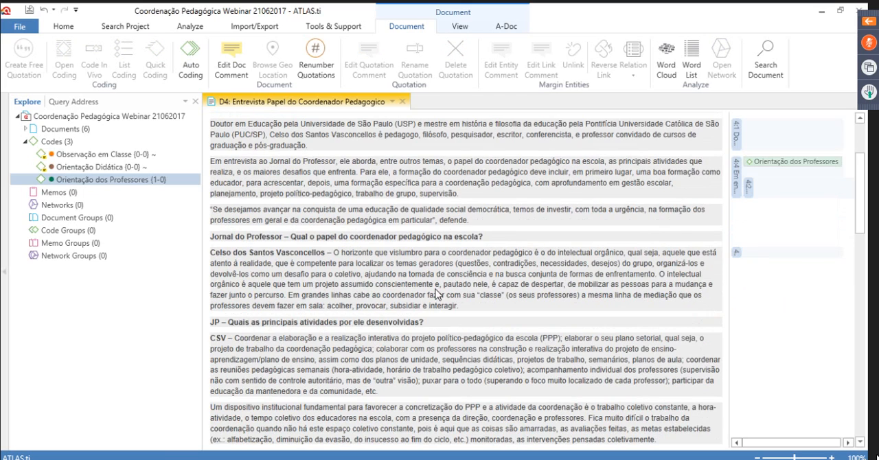
scroll(440, 295, down, 2)
scroll(451, 302, down, 2)
drag(375, 227, 482, 259)
drag(85, 180, 372, 244)
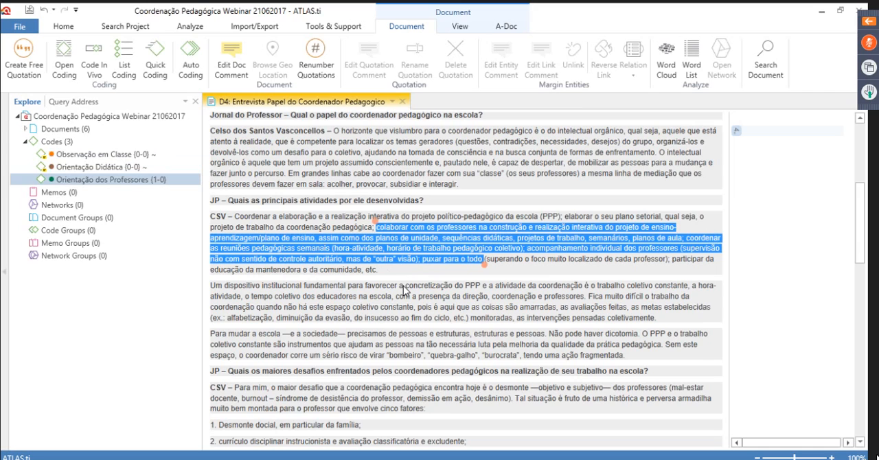
scroll(403, 291, down, 1)
drag(191, 179, 427, 209)
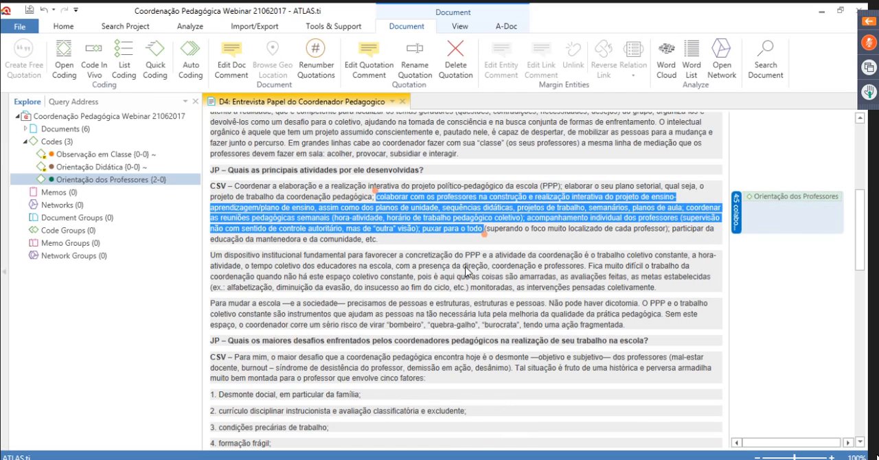
Code the passage from "direção, coordenação e professores" to "as metas estabelecidas" with Orientação dos Professores
drag(464, 265, 712, 277)
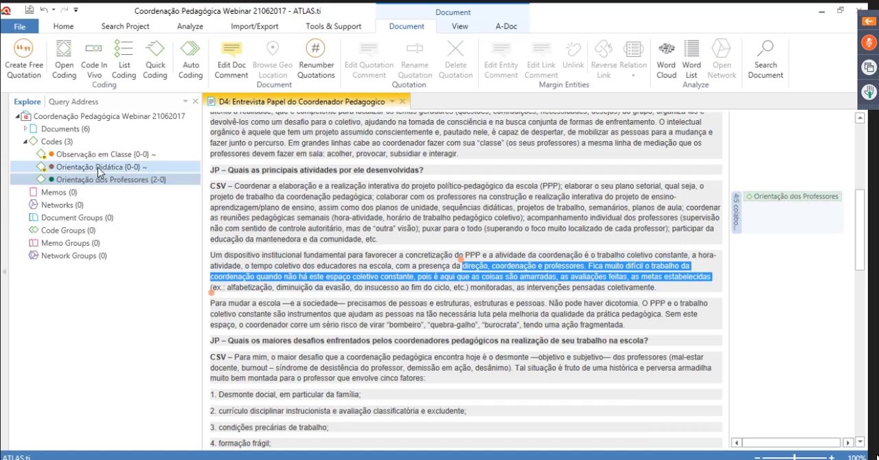
drag(98, 180, 526, 278)
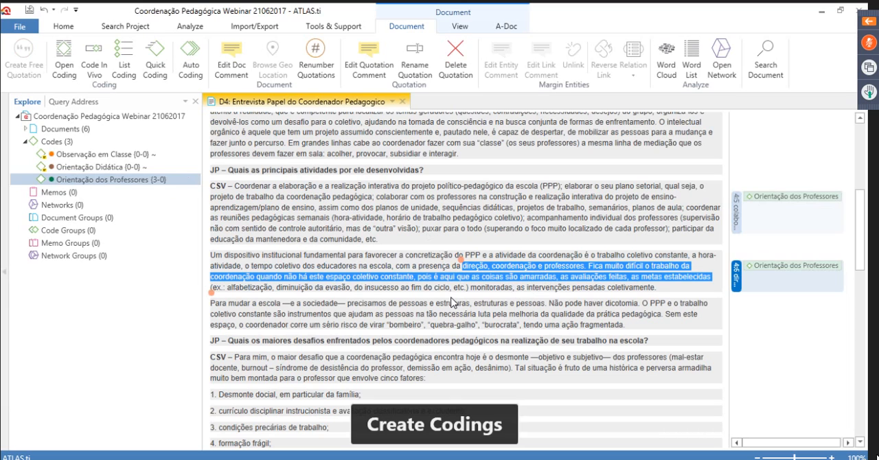
Code the passage from "síndrome de desistência do professor" to "em particular da família" with Observação em Classe
scroll(453, 302, down, 3)
drag(276, 246, 373, 270)
click(165, 156)
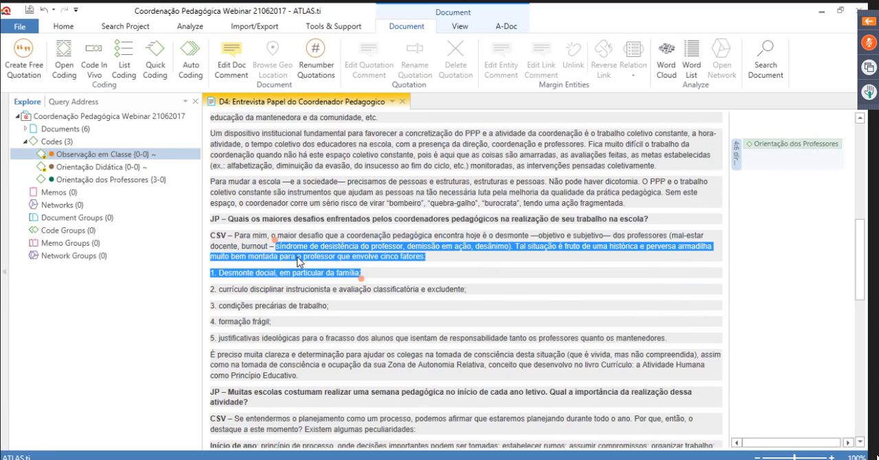
drag(158, 154, 347, 248)
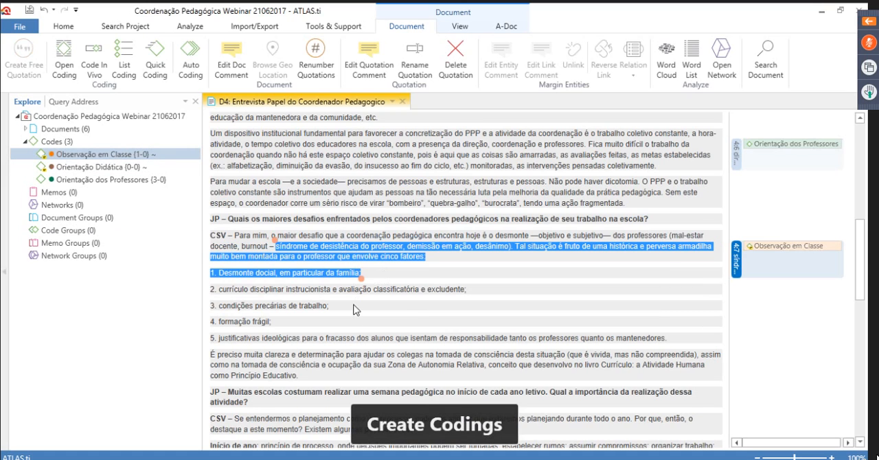
Code the passage from "ideológicas para o fracasso" to "como Princípio Educativo" with Orientação Didática
scroll(353, 306, down, 1)
drag(261, 307, 299, 345)
drag(90, 167, 317, 339)
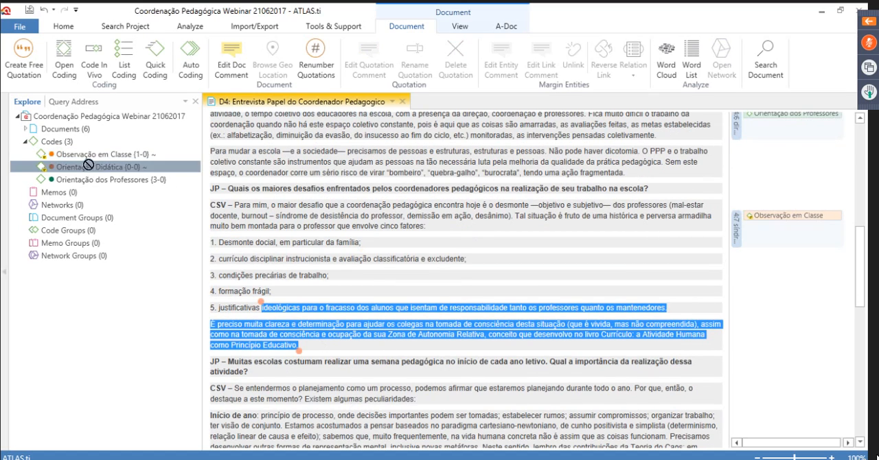
drag(87, 165, 314, 330)
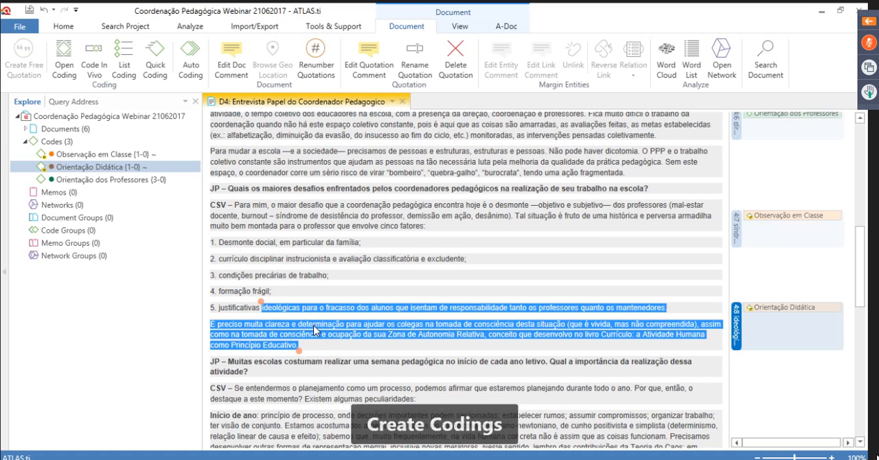
Close the interview document and open the audio document Fala_Ai_Professor_07 from the project tree
click(404, 103)
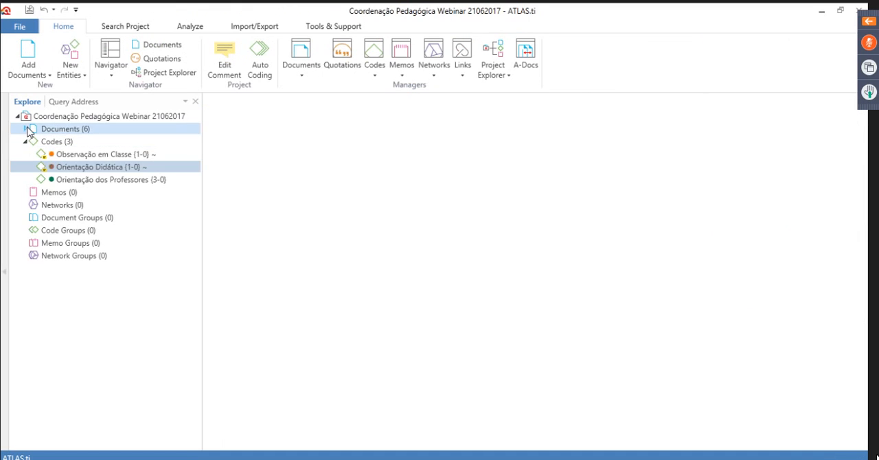
click(28, 130)
click(128, 158)
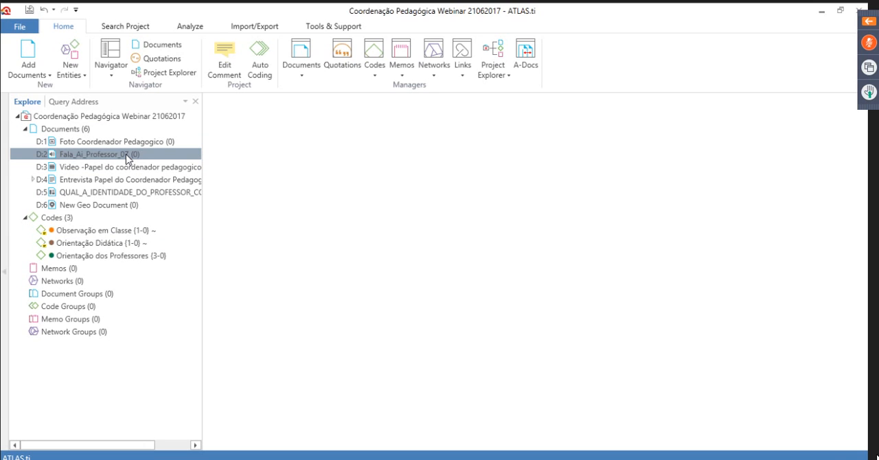
double_click(127, 159)
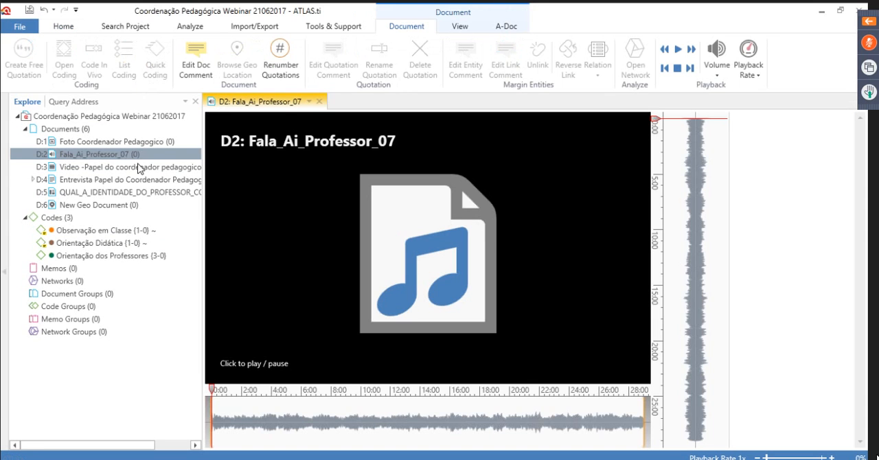
Play the opening seconds of the Fala_Ai_Professor_07 audio and pause it
mouse_move(335, 368)
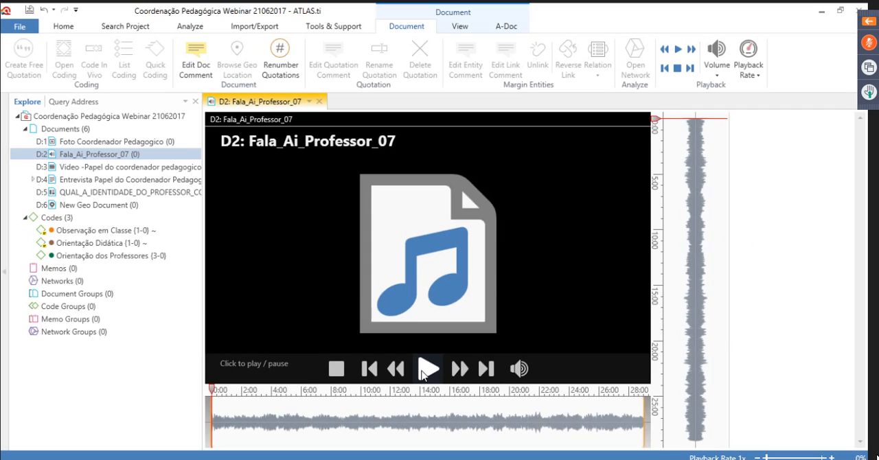
click(425, 370)
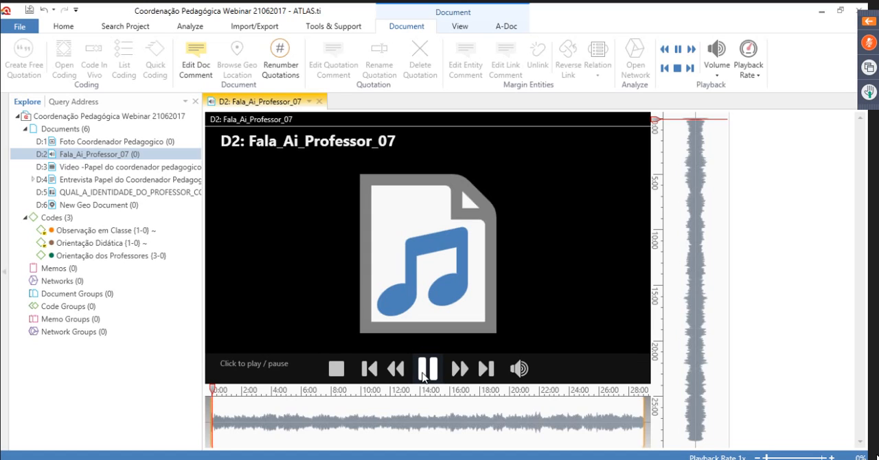
click(425, 371)
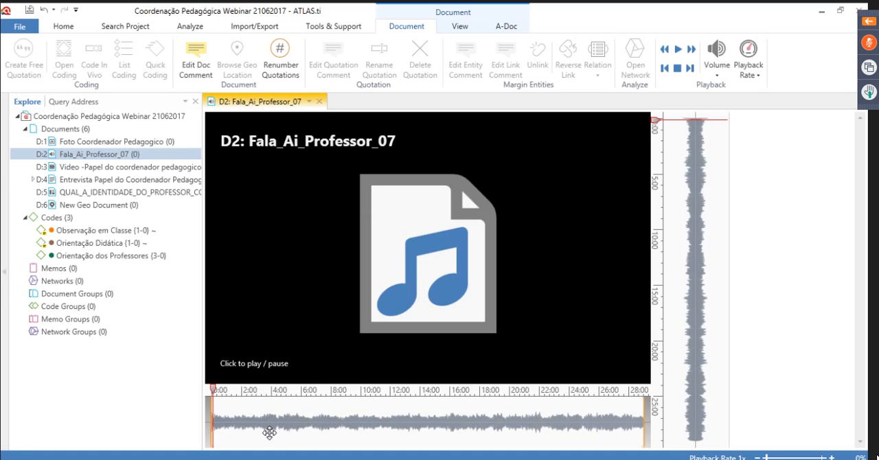
Collapse the documents branch, then preview the audio segment from about 1:40 to 3:30 and code it with Observação em Classe
click(26, 129)
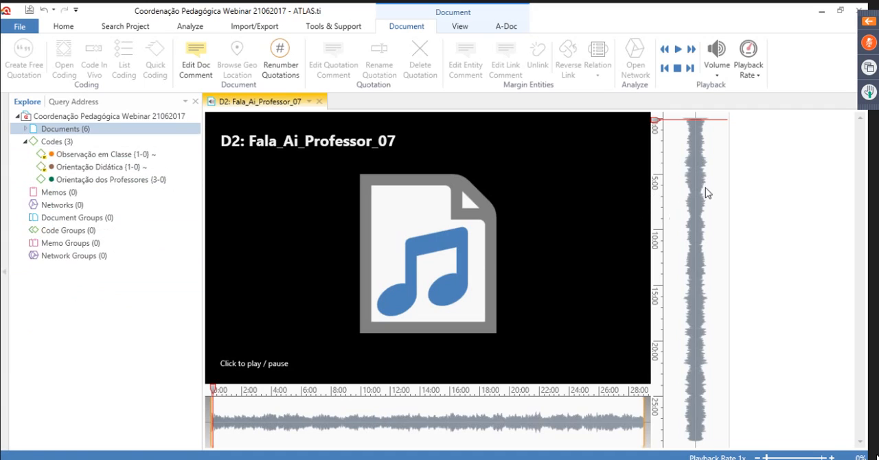
drag(678, 137, 693, 156)
mouse_move(718, 145)
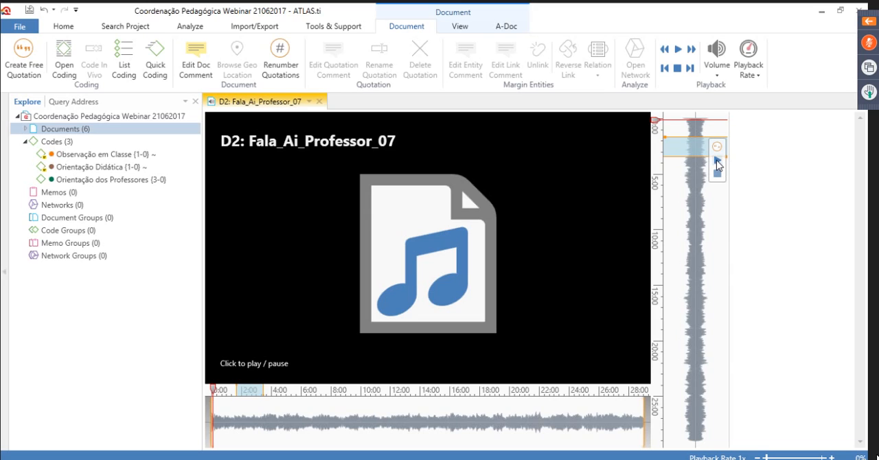
click(717, 162)
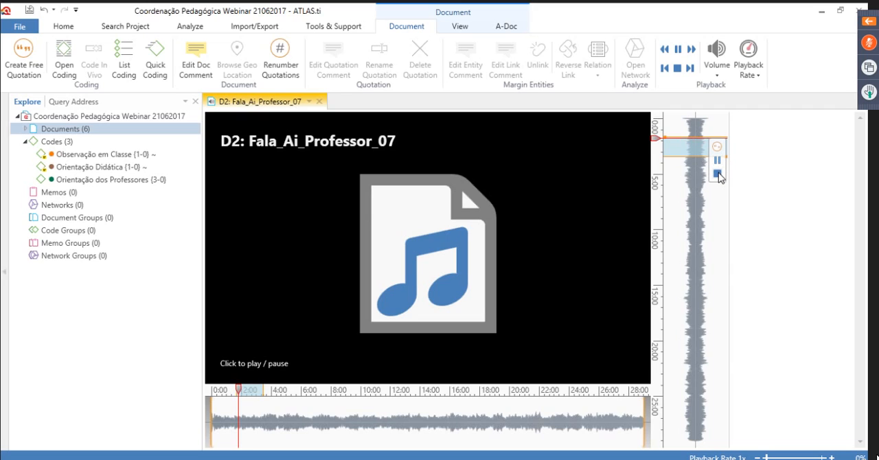
click(717, 174)
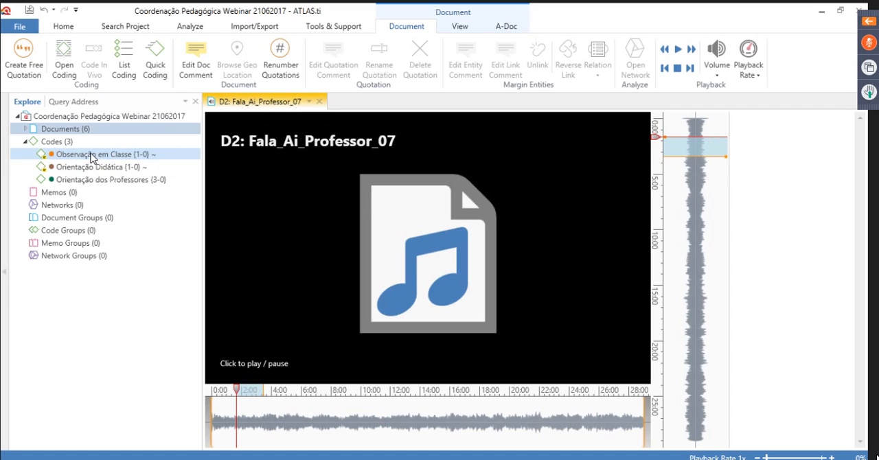
drag(93, 157, 679, 144)
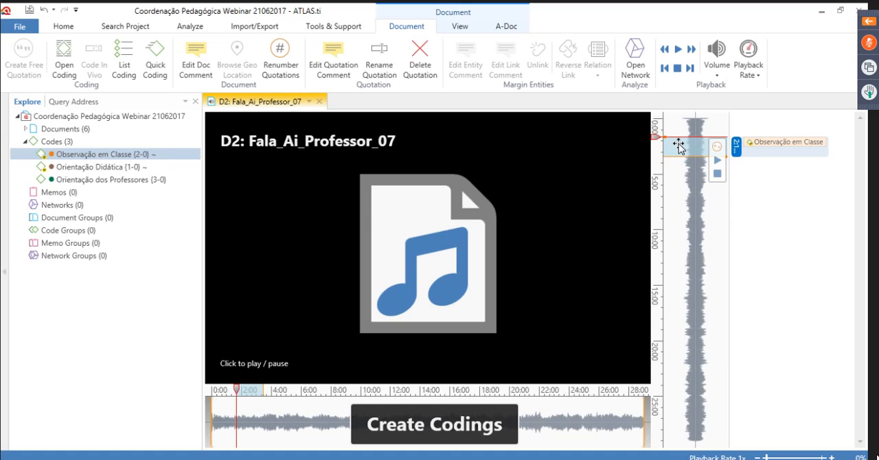
Mark and preview the audio segment from about 4:50 to 7:10 and code it with a new code named Fala do professor
click(692, 178)
drag(688, 172, 688, 199)
click(717, 198)
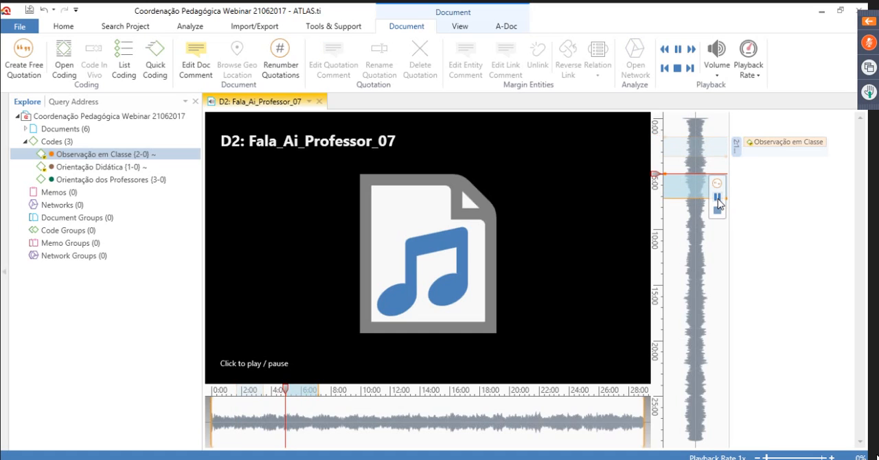
click(717, 199)
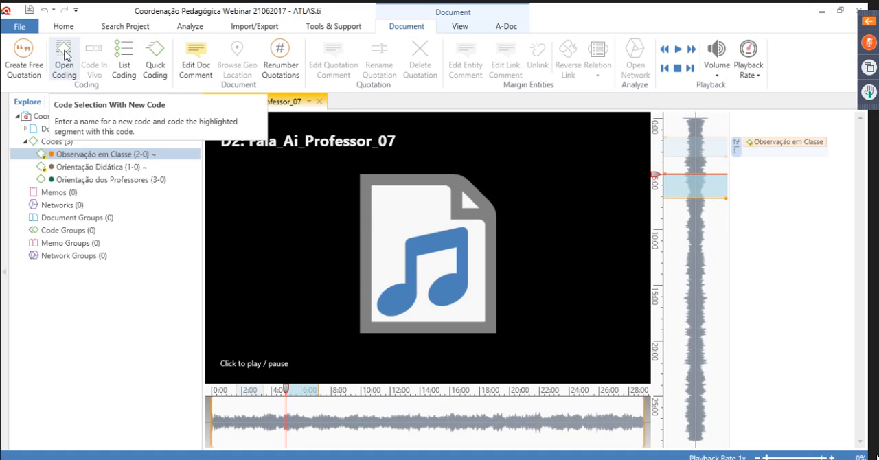
click(66, 55)
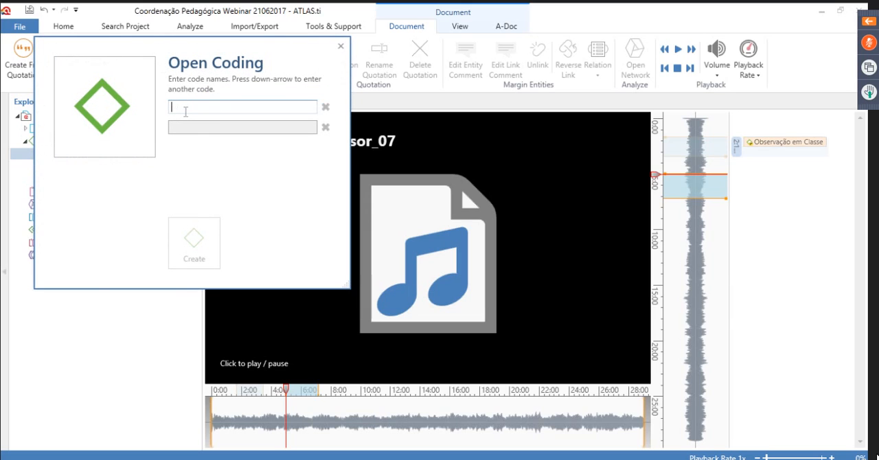
text(Fala d)
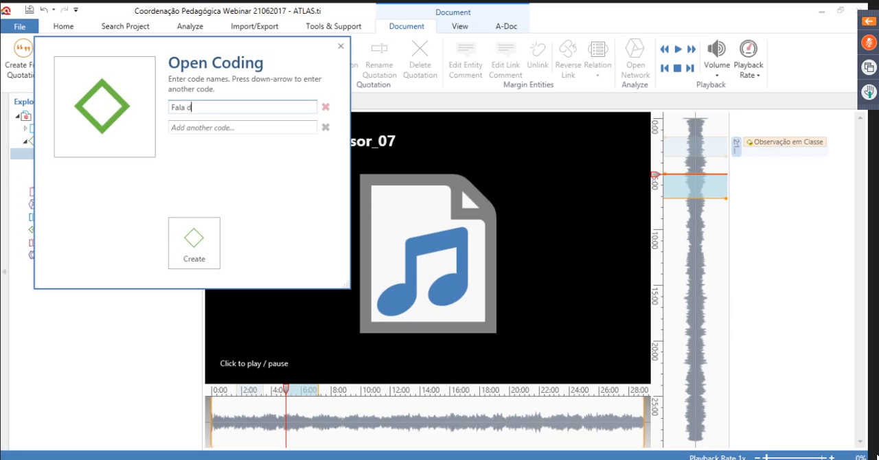
text(o professor)
click(195, 242)
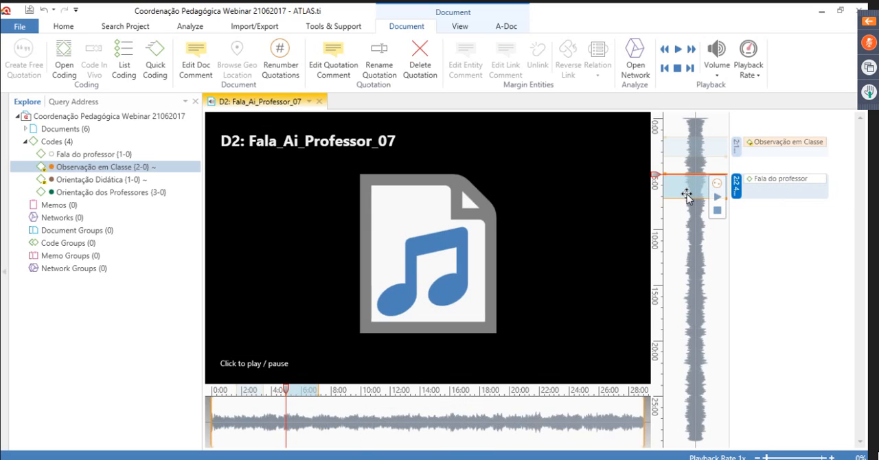
click(762, 276)
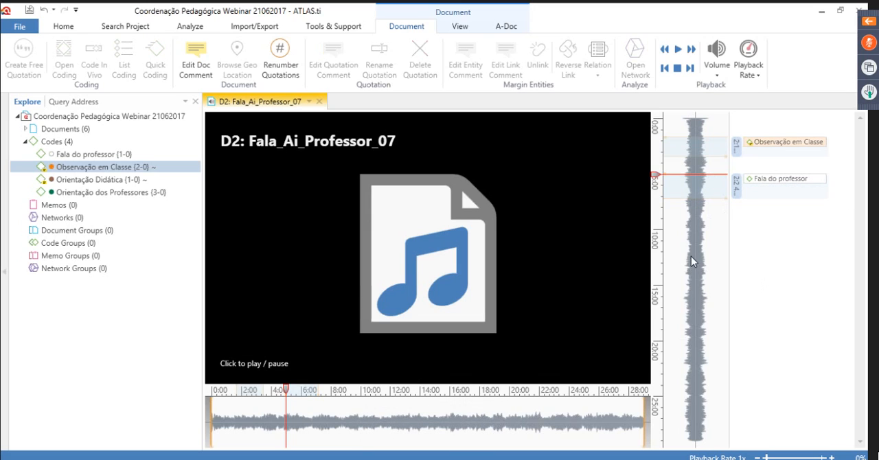
Mark and preview the audio segment from about 12:55 to 16:30 and code it with Orientação dos Professores
drag(691, 263, 708, 302)
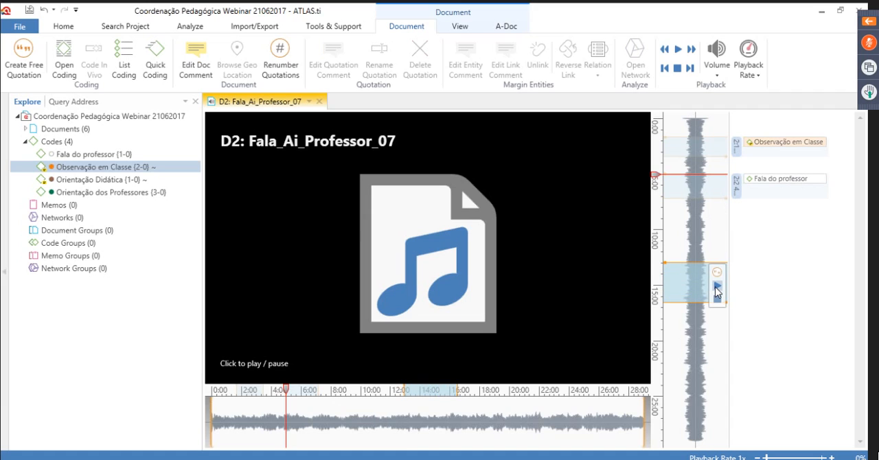
click(717, 287)
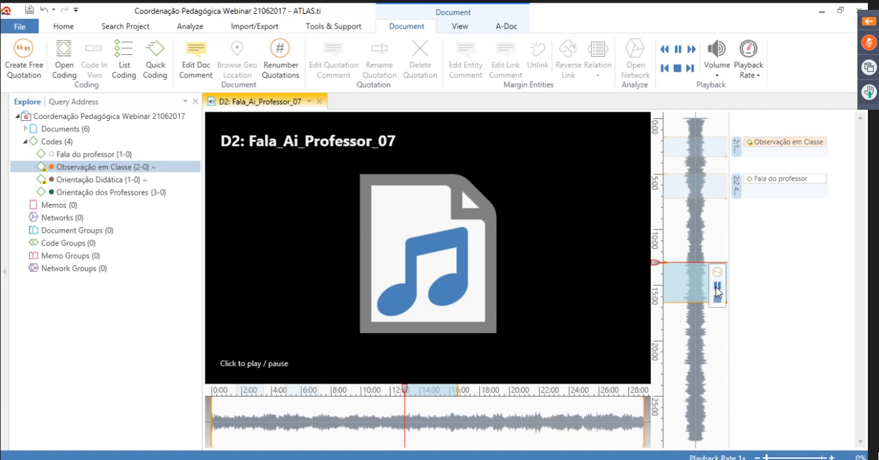
click(716, 288)
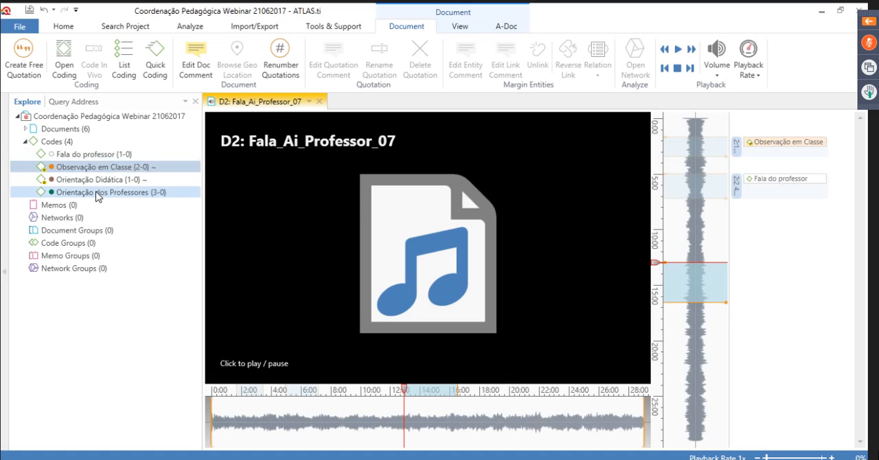
drag(96, 193, 693, 272)
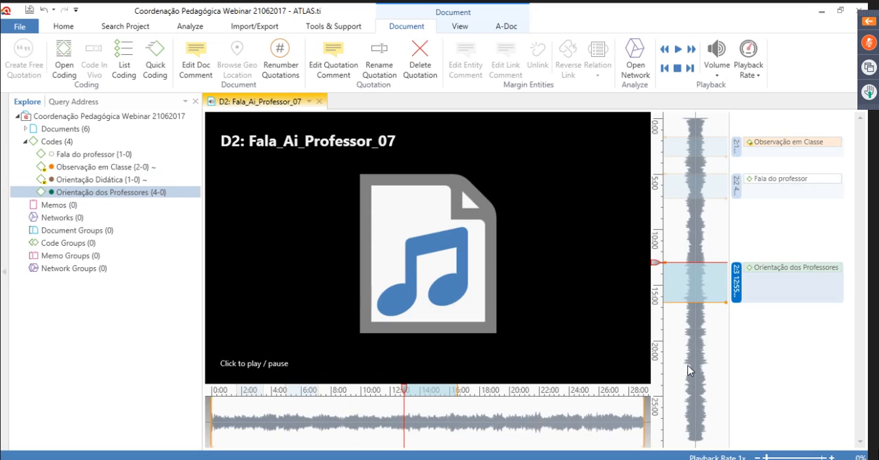
Mark and preview the audio segment from about 22:40 to 24:30 and code it with Orientação Didática
drag(690, 371, 690, 392)
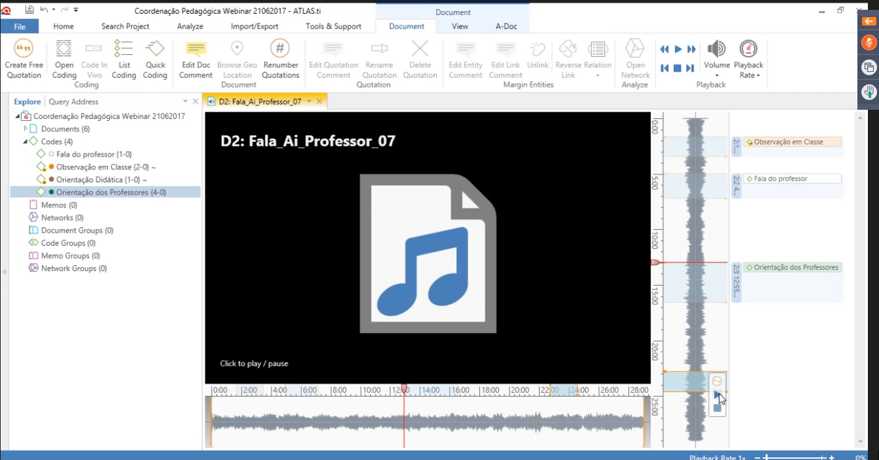
click(718, 394)
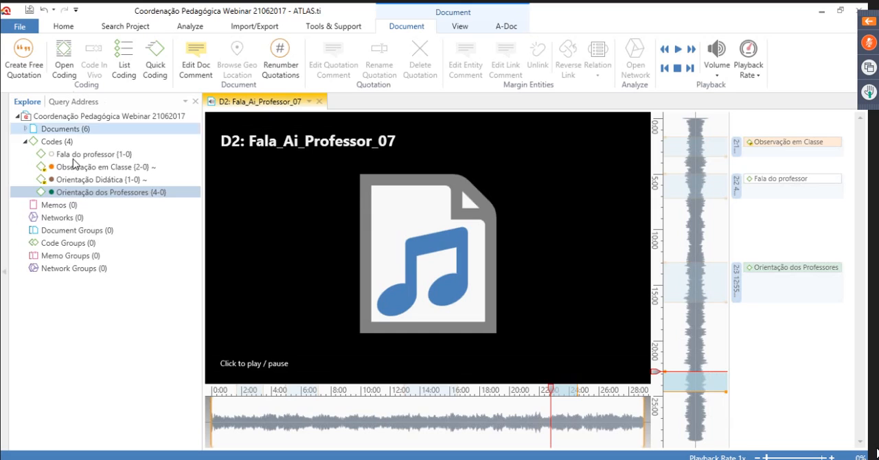
drag(59, 179, 677, 385)
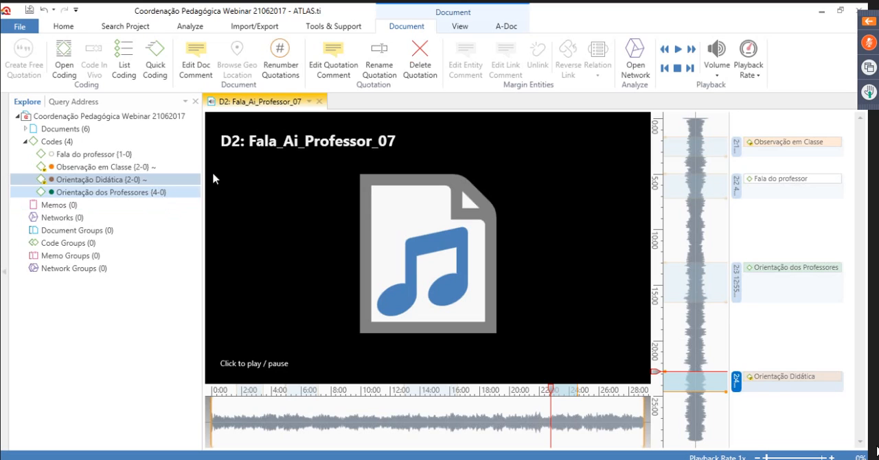
Close the audio document and open the D3 video about the papel do coordenador pedagogico from the expanded documents branch
click(319, 103)
click(25, 130)
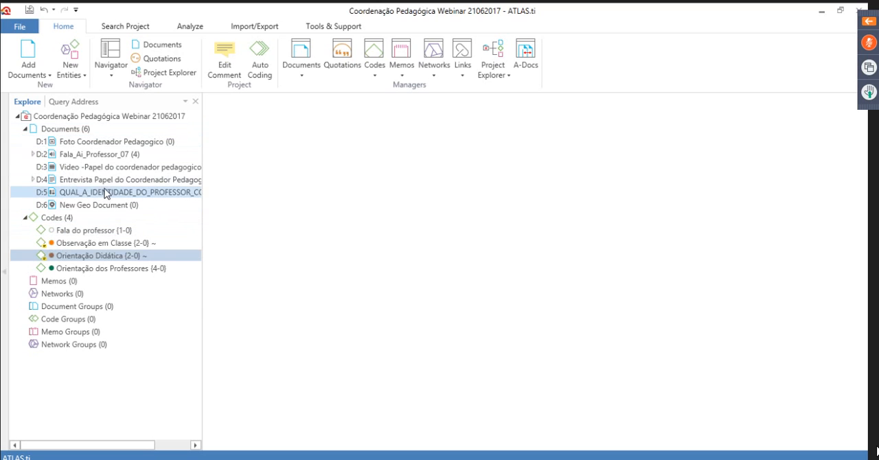
click(103, 168)
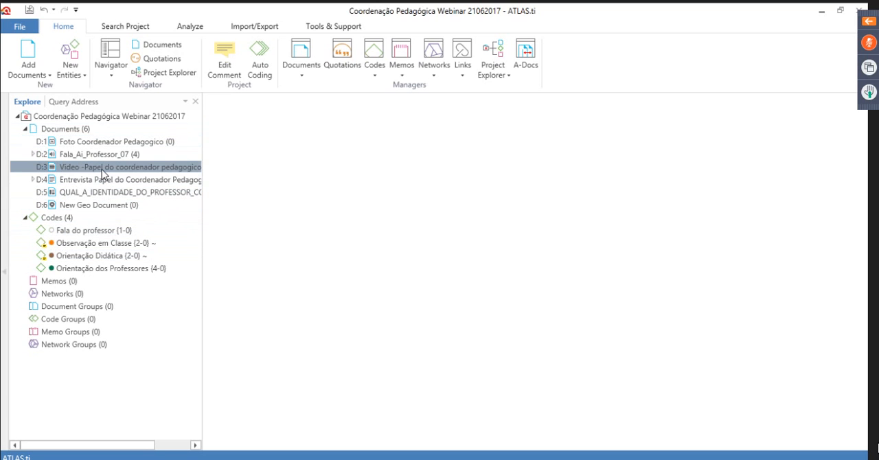
double_click(101, 168)
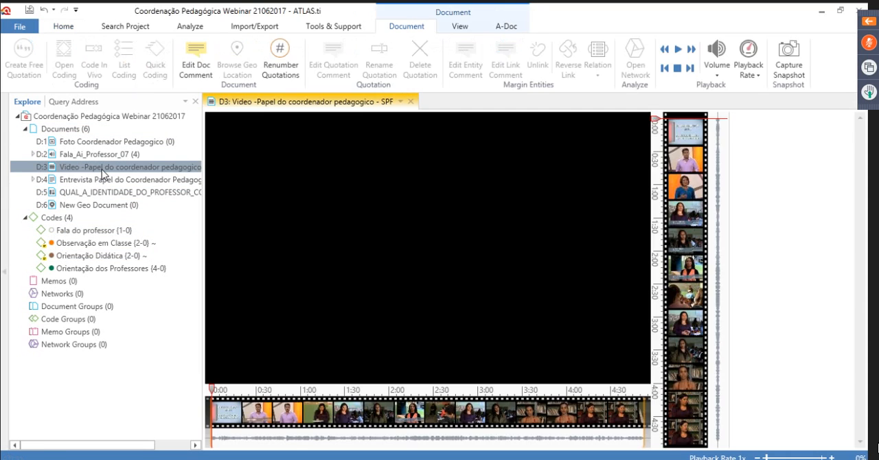
Play the opening of the D3 video and pause it
click(426, 371)
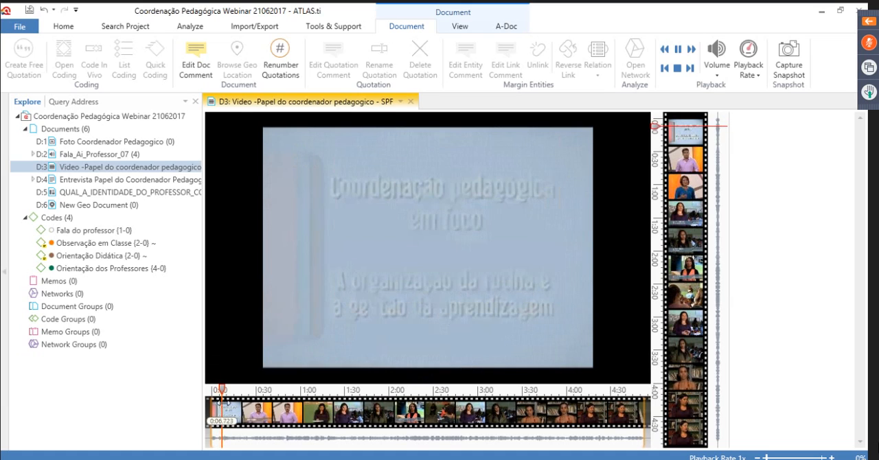
mouse_move(434, 376)
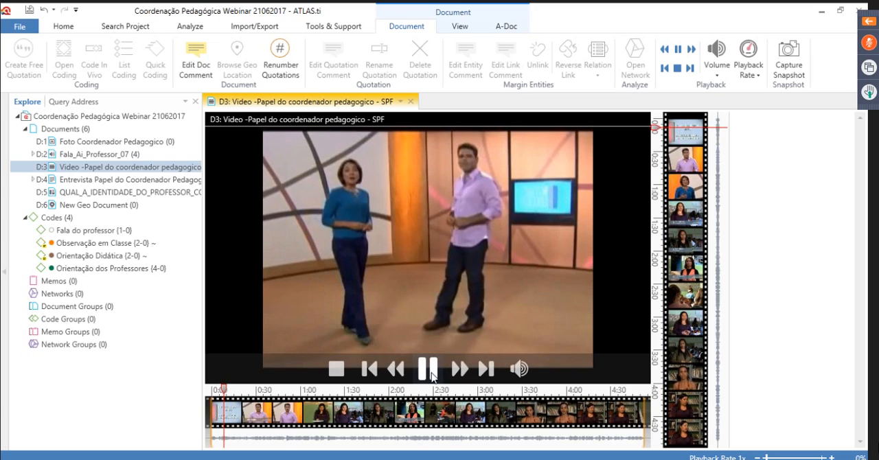
click(427, 369)
Mark and preview the D3 video segment from about 1:03 to 1:31 and code it with Orientação dos Professores
drag(680, 186, 711, 217)
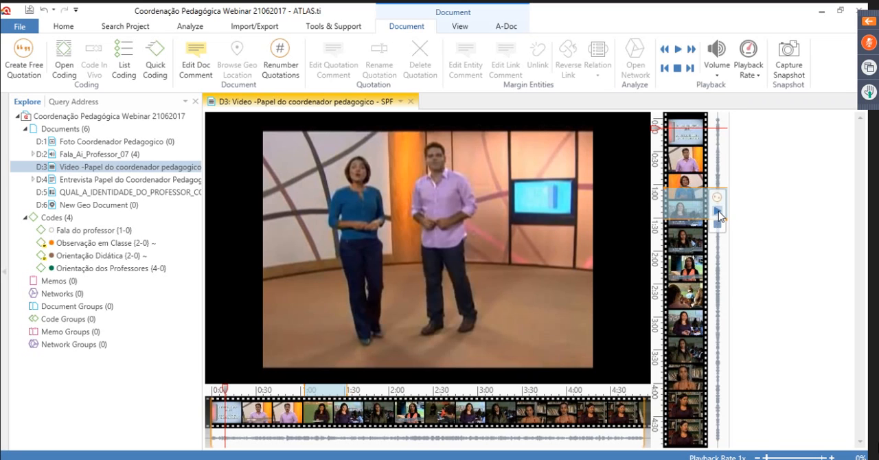
click(717, 212)
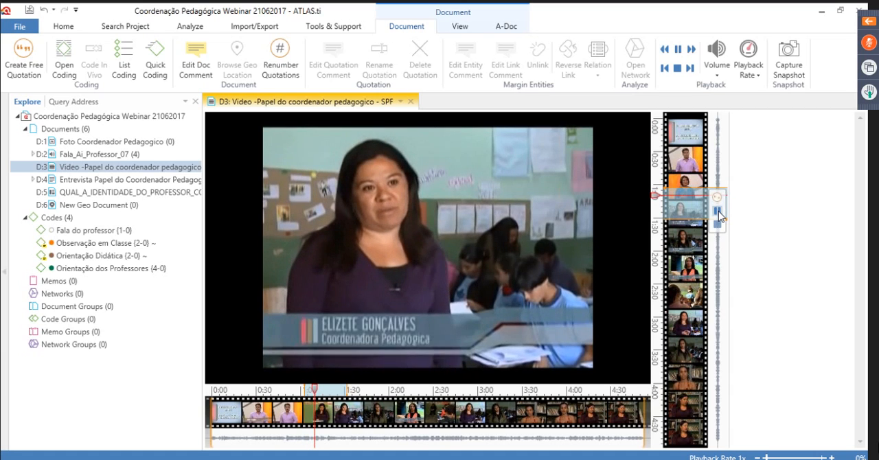
click(717, 213)
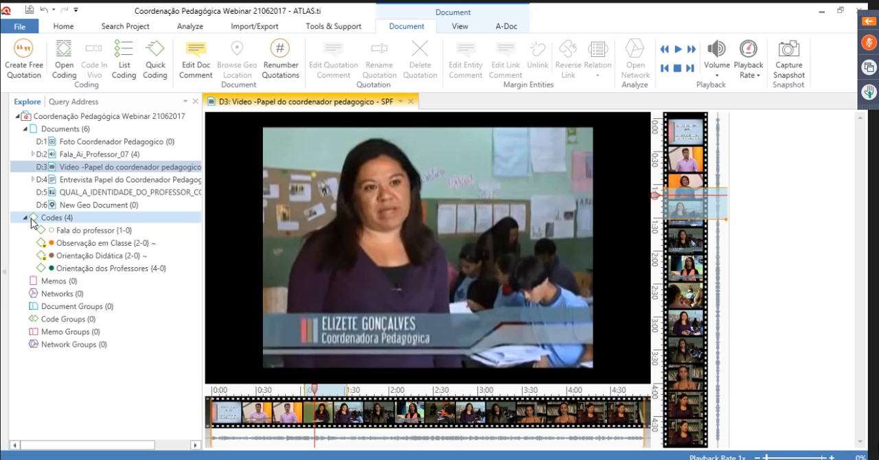
click(25, 129)
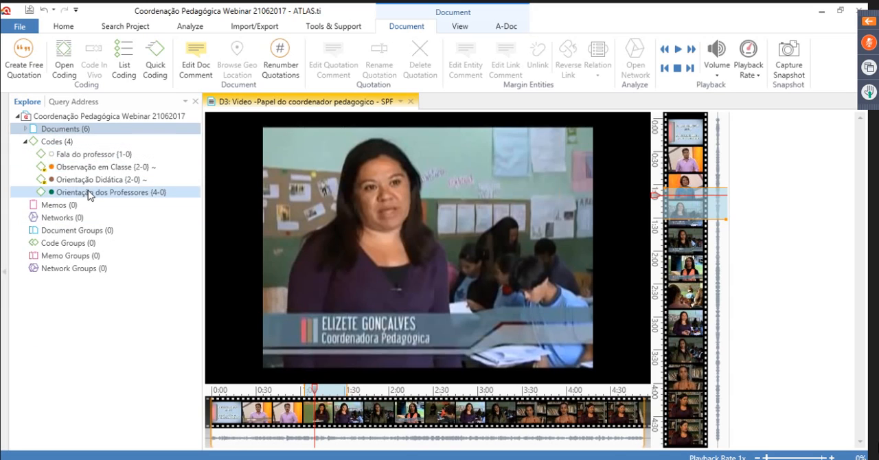
drag(87, 195, 670, 219)
drag(644, 247, 678, 214)
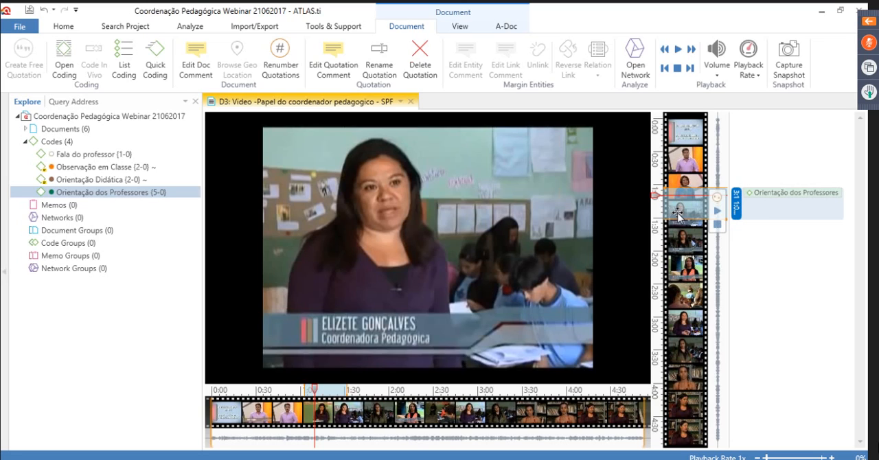
click(804, 257)
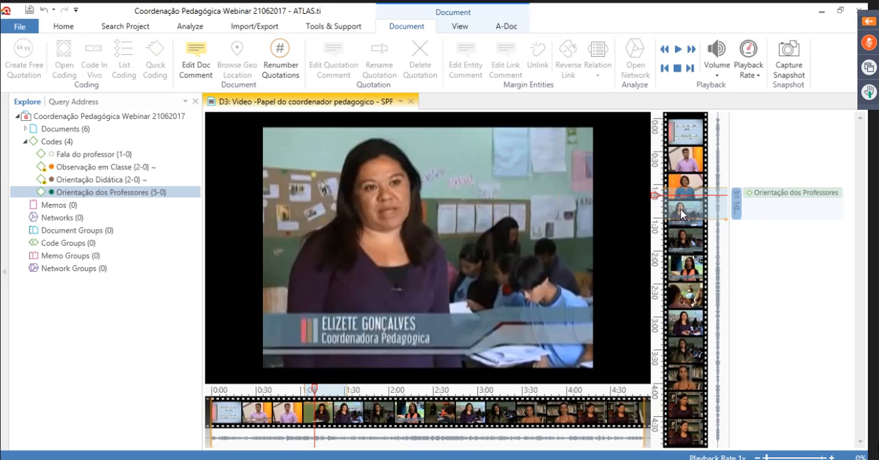
Try to mark and preview a short video segment from about 1:27 to 1:31 and code it with Orientação Didática
drag(718, 214, 720, 220)
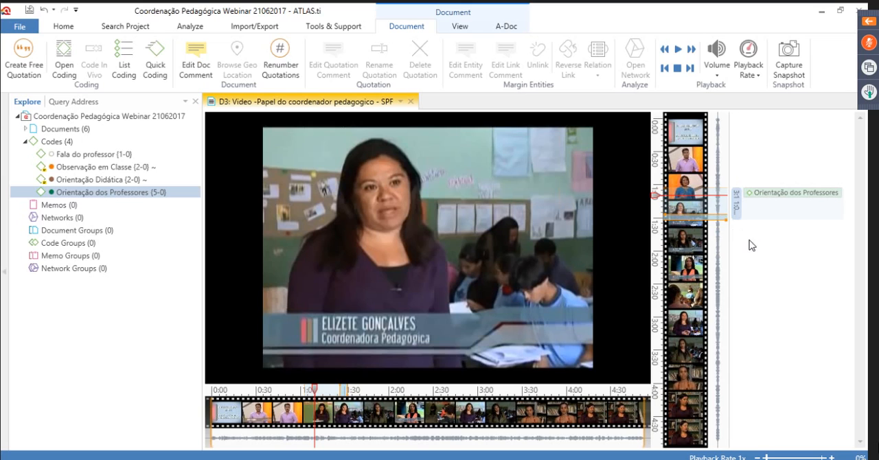
mouse_move(718, 234)
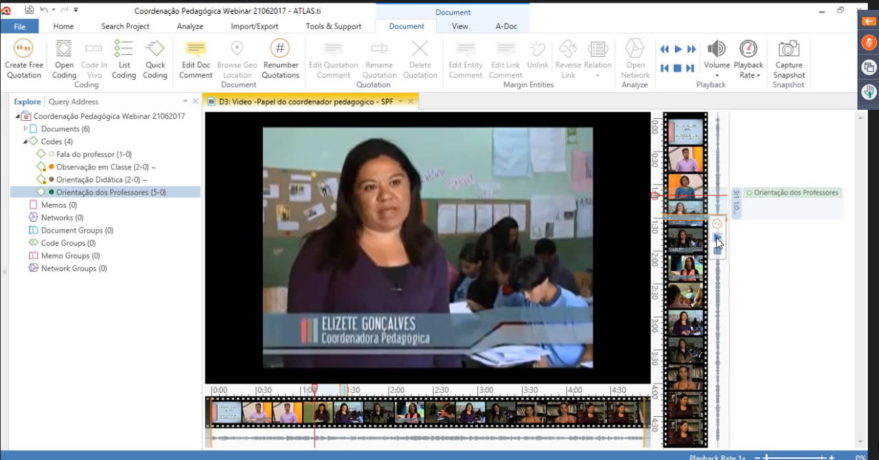
click(718, 238)
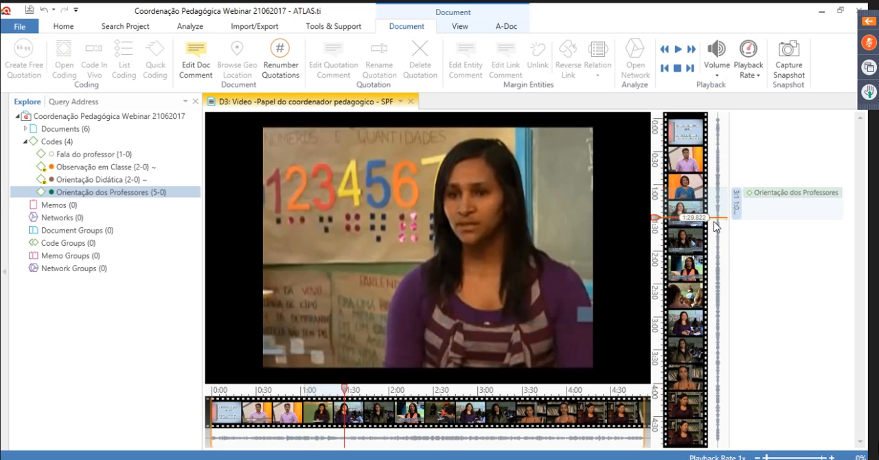
drag(89, 180, 714, 217)
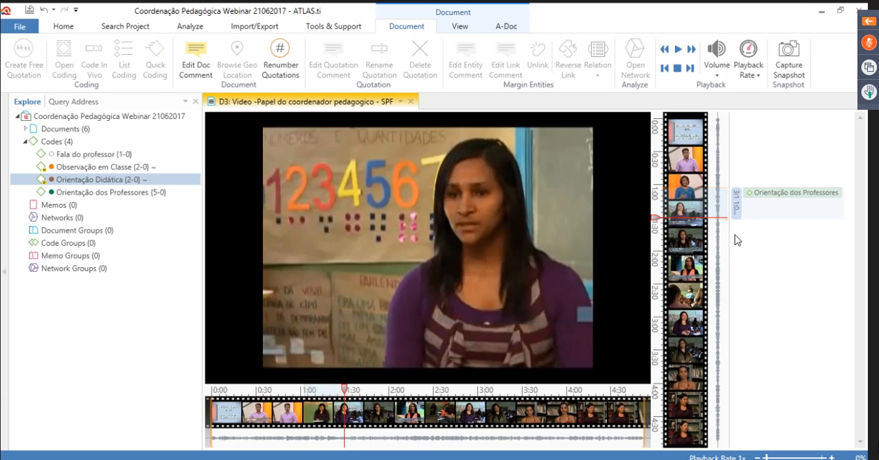
Mark a short video segment from about 1:25 to 1:35 and code it with Orientação Didática
drag(718, 218, 717, 224)
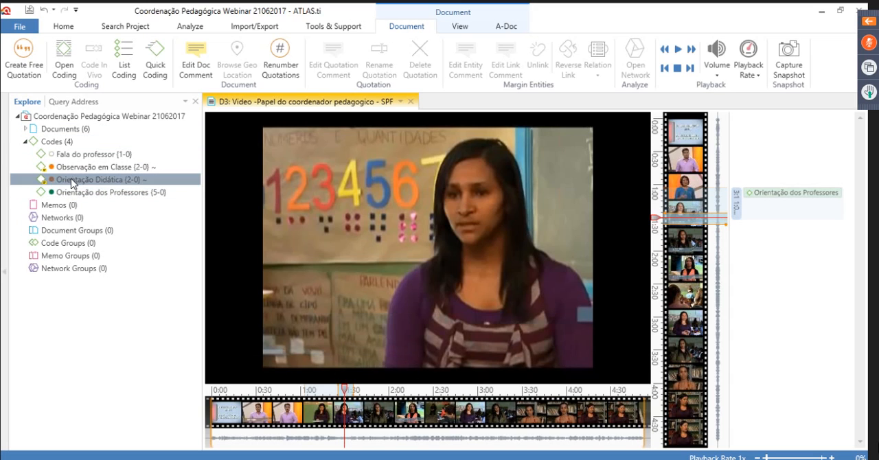
drag(72, 182, 697, 220)
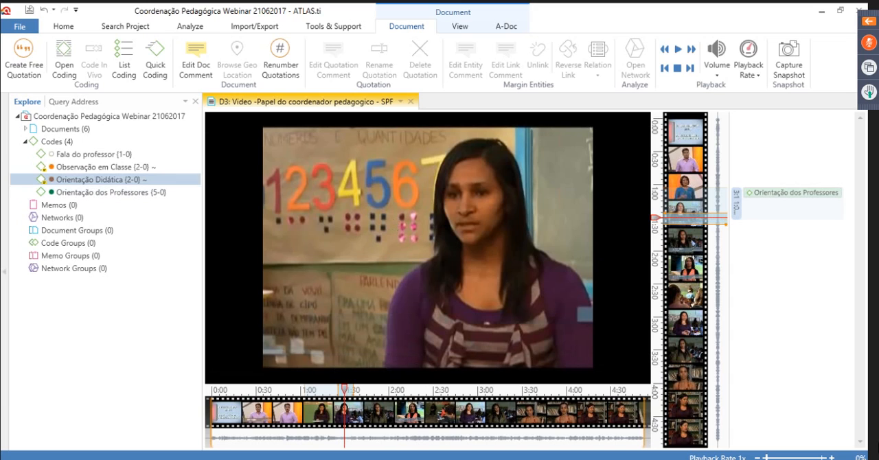
drag(79, 181, 693, 220)
click(799, 290)
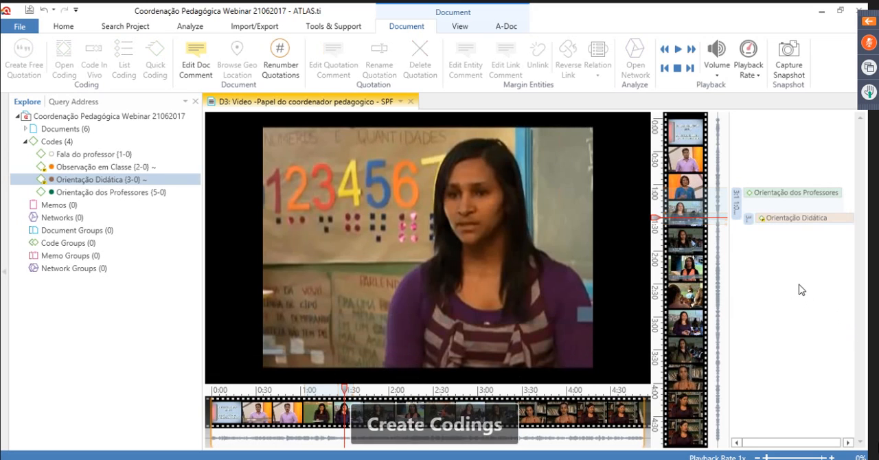
click(812, 229)
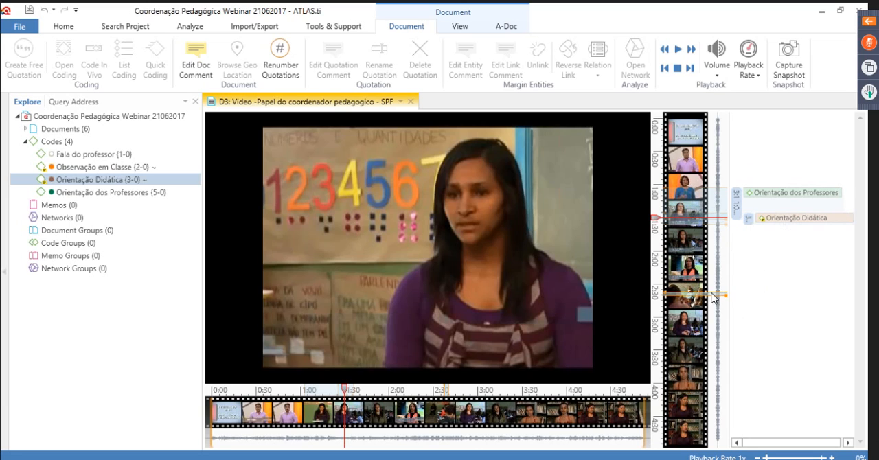
Mark and preview the video segment from about 2:37 to 3:17 and code it with Observação em Classe
drag(712, 296, 707, 335)
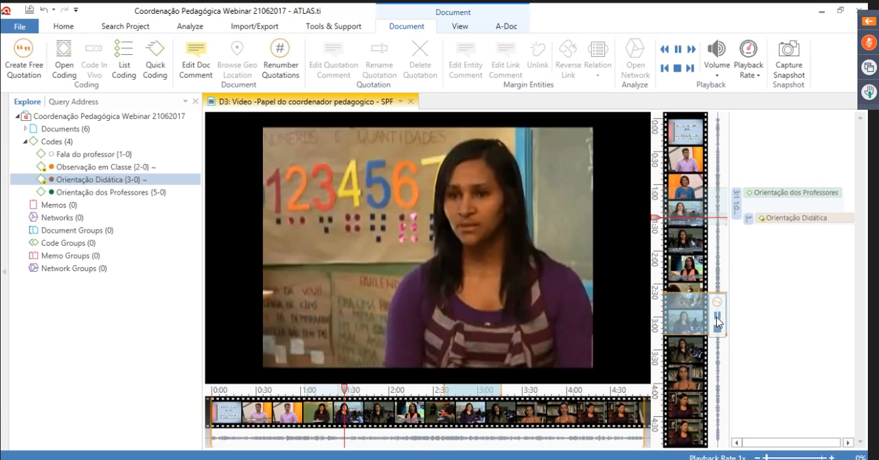
click(717, 317)
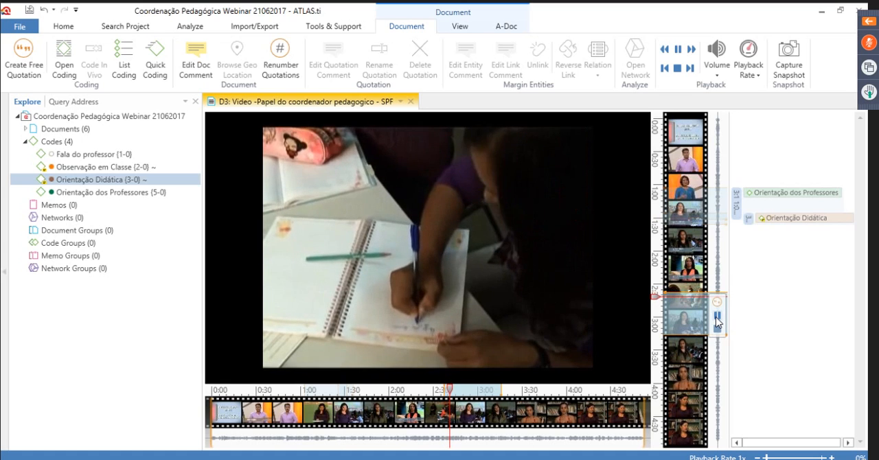
click(716, 319)
click(81, 169)
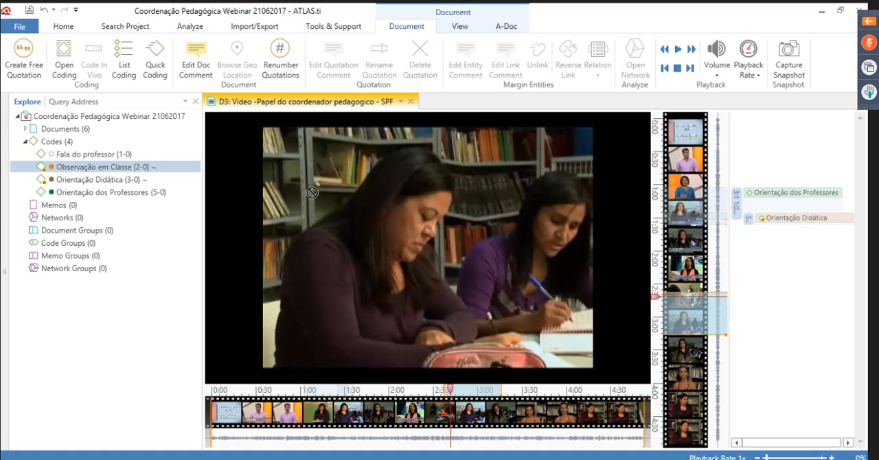
drag(815, 356, 789, 355)
click(778, 365)
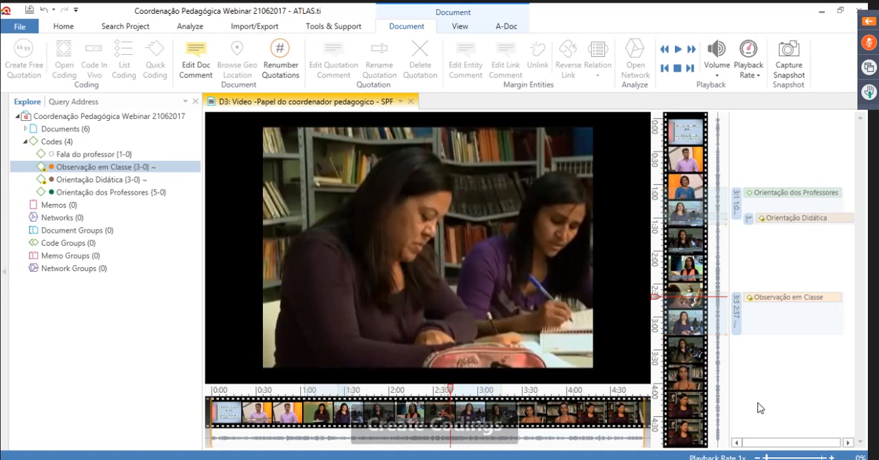
Close the D3 video and open the D1 Foto Coordenador Pedagogico document from the expanded documents branch
click(410, 103)
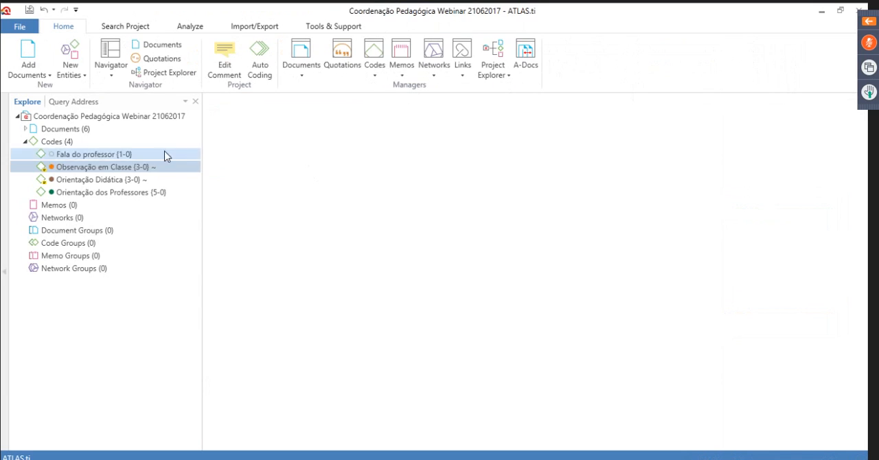
click(30, 129)
click(25, 130)
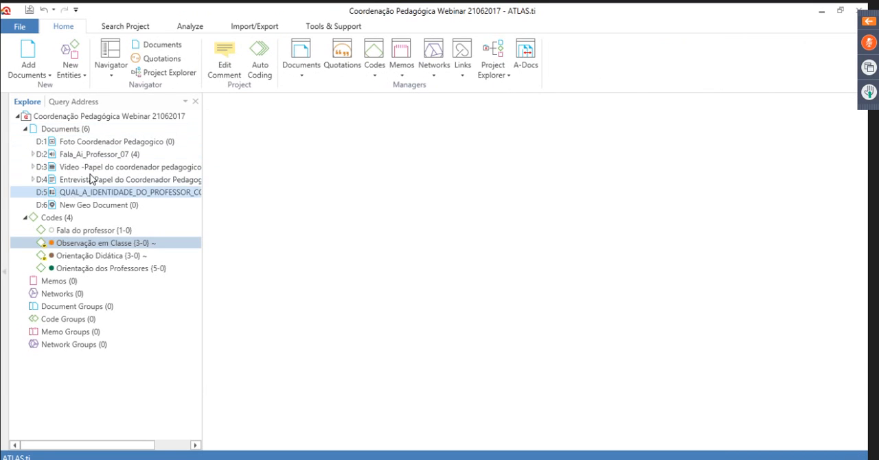
click(96, 146)
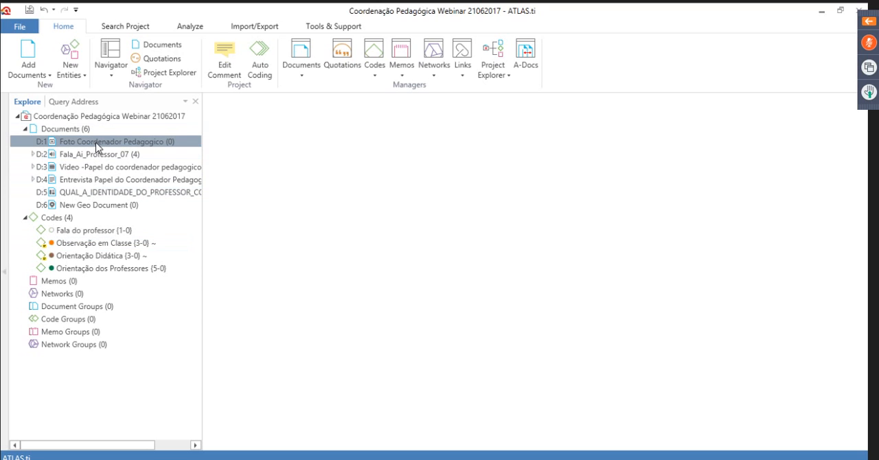
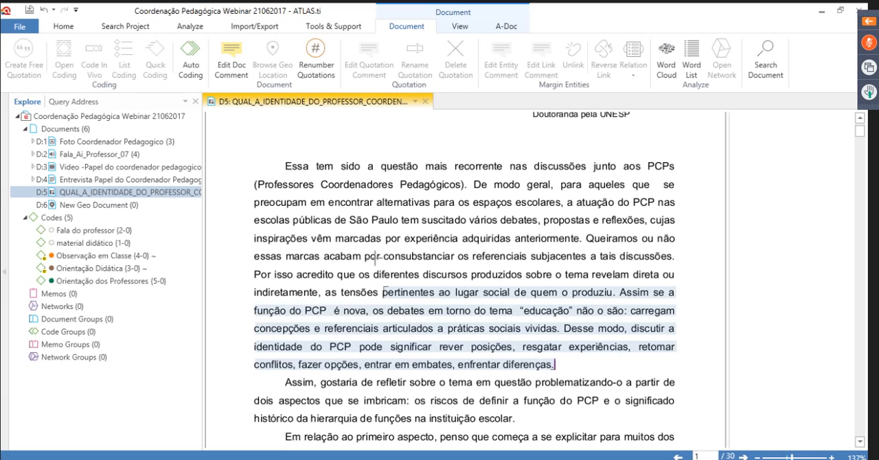
Create a new memo named "Memo Analítica" from the project's memo manager
click(49, 295)
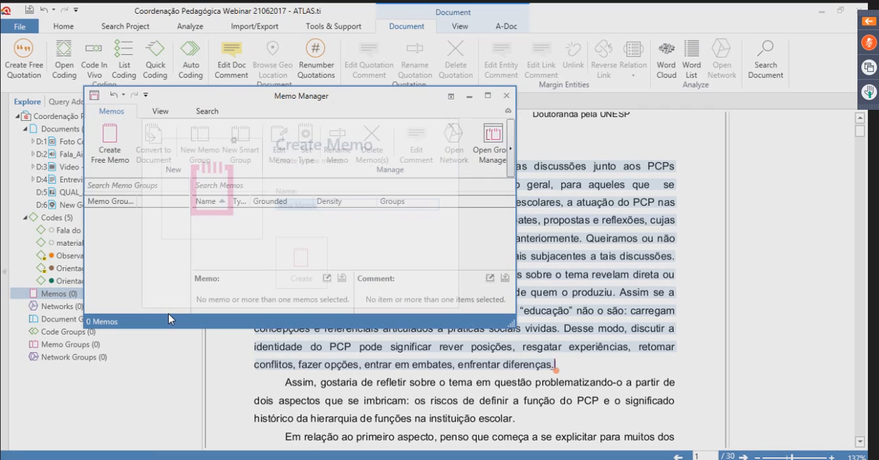
text(Mem)
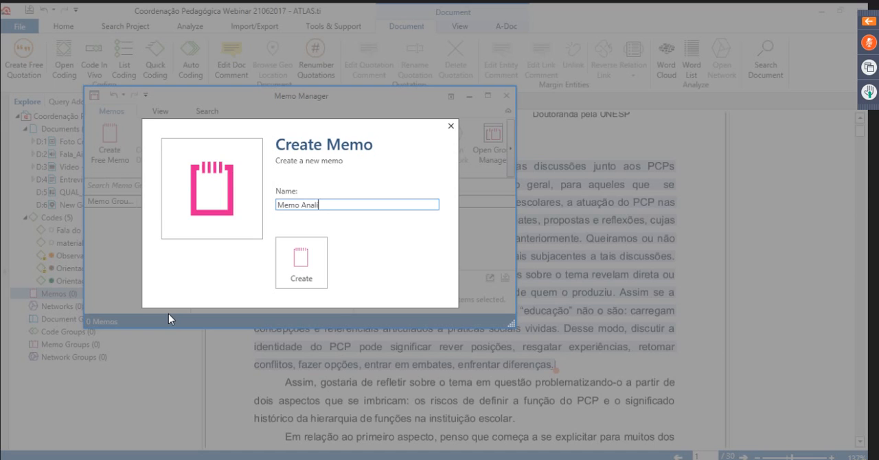
text(o Analítica)
click(313, 258)
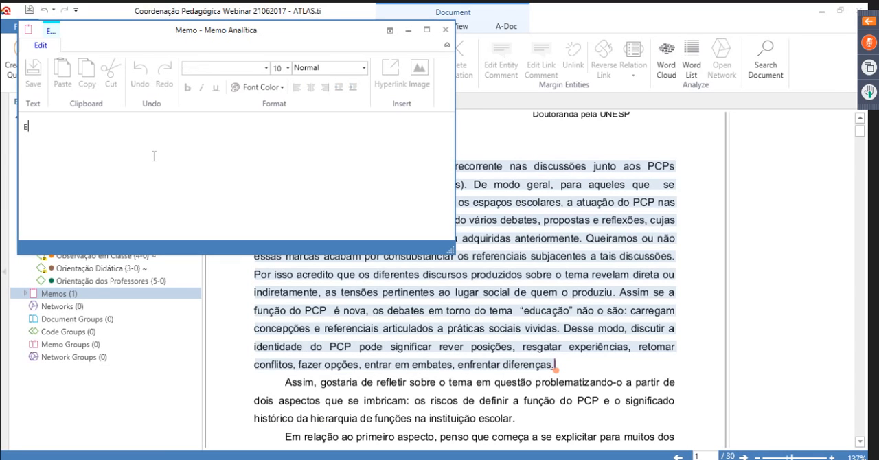
Write "Estou compreendendo que" followed by a run of placeholder X characters in the memo, save it and close the memo windows
text(Estou co)
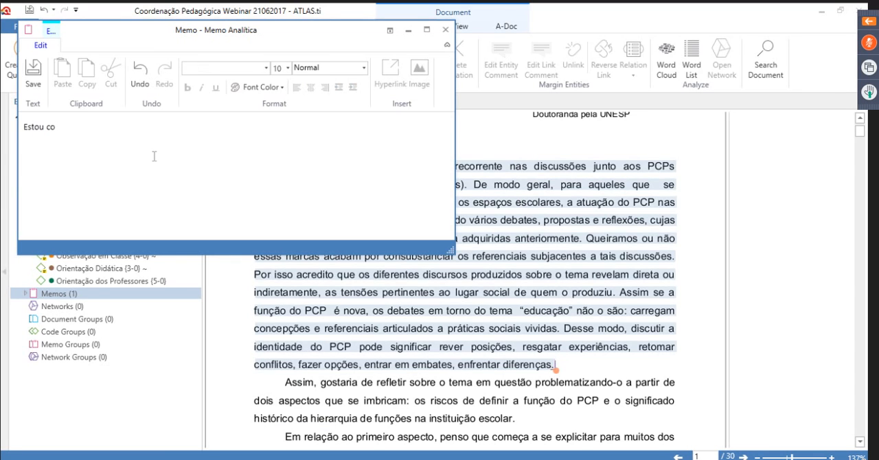
text(mpreendendo que XXXXXXXXXXXXXXXXXXXXXXXXXXXXX)
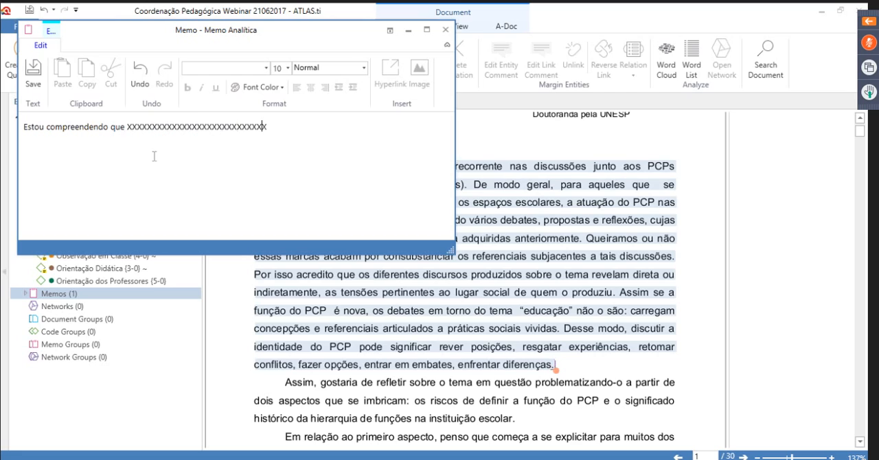
click(39, 89)
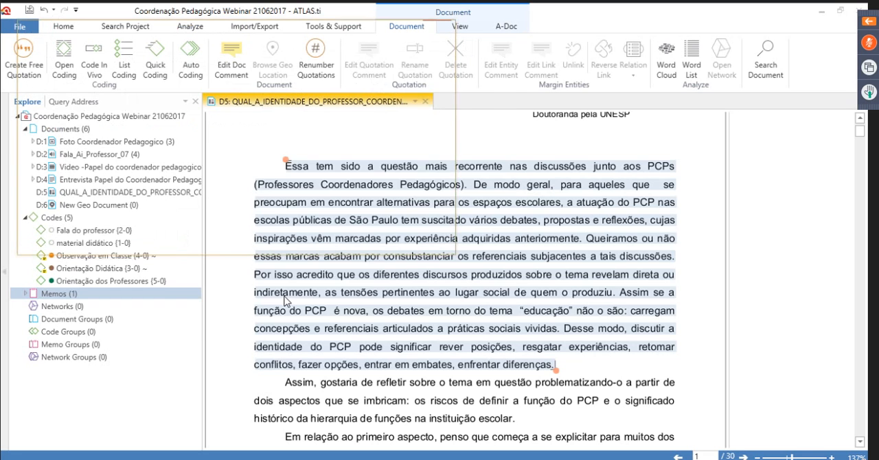
click(507, 97)
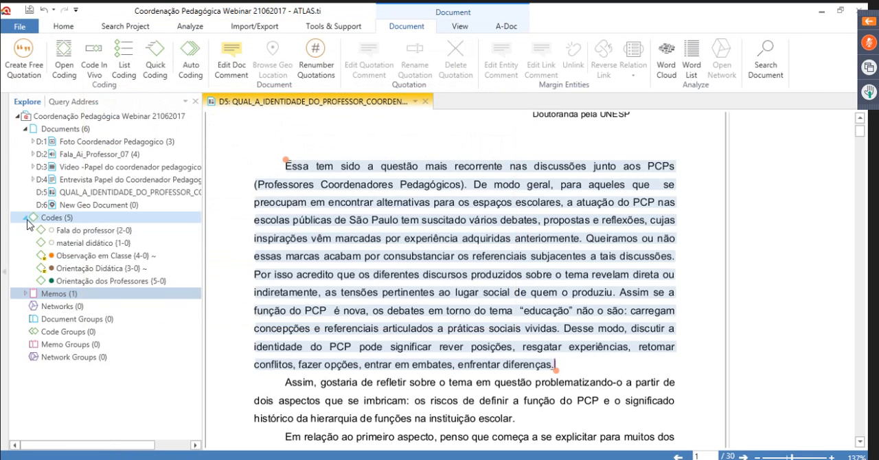
Collapse the Codes and Documents branches of the project tree and expand the Memos branch
click(26, 217)
click(25, 129)
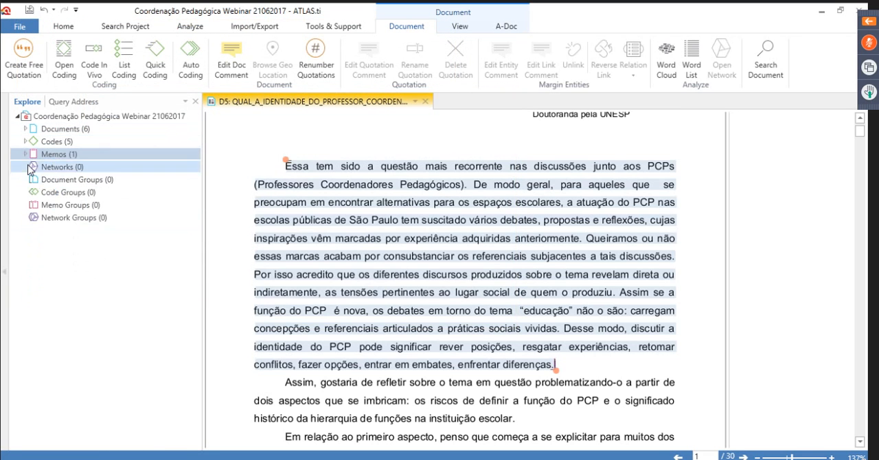
click(25, 154)
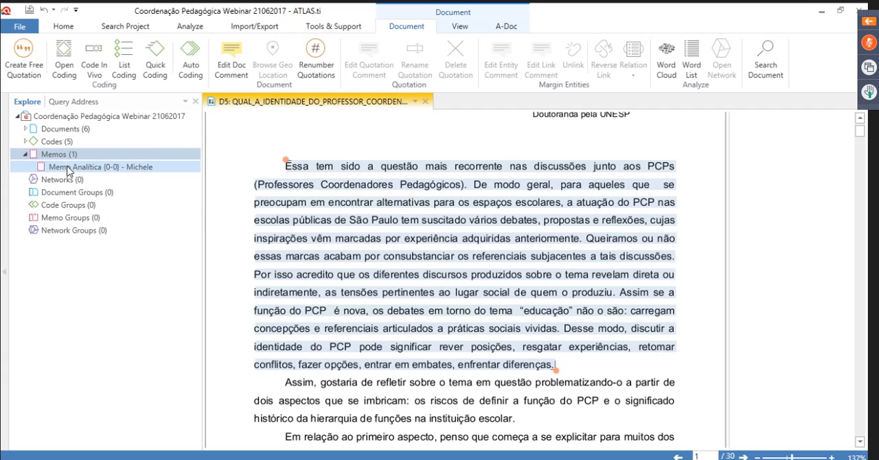
Try to attach Memo Analítica to the selected D5 paragraph beginning "Essa tem sido a questão", also marking it as a rectangular area
drag(69, 171, 468, 230)
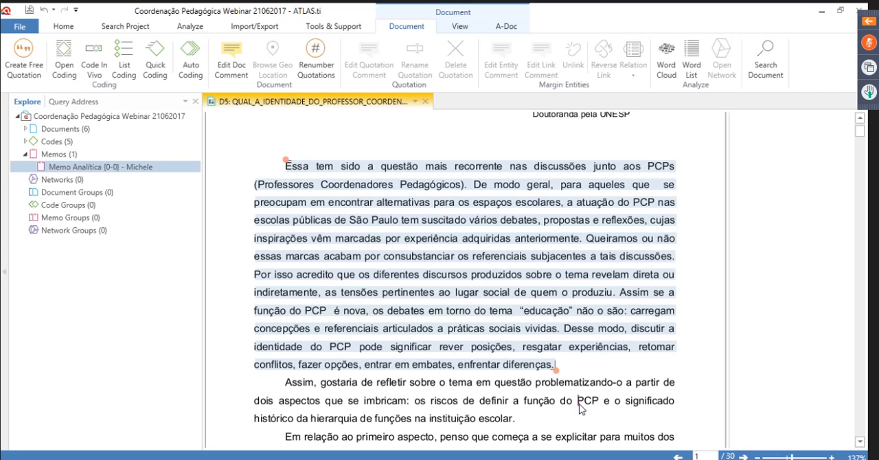
drag(560, 362, 318, 184)
drag(273, 159, 672, 374)
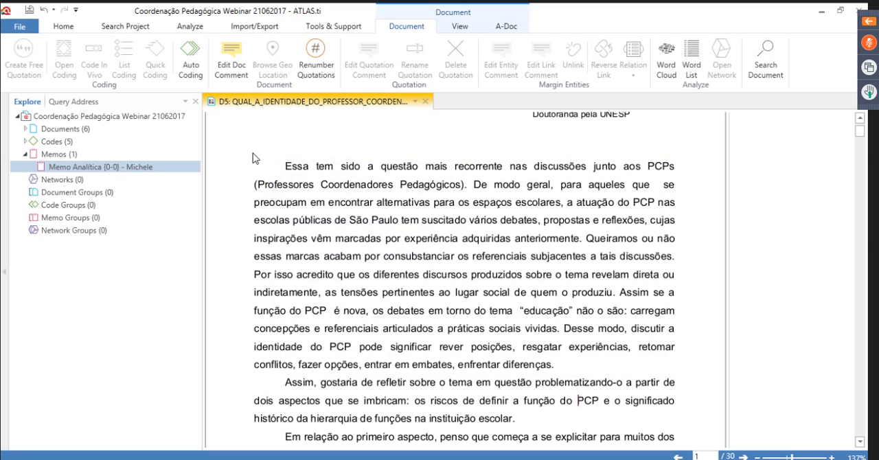
drag(252, 153, 684, 289)
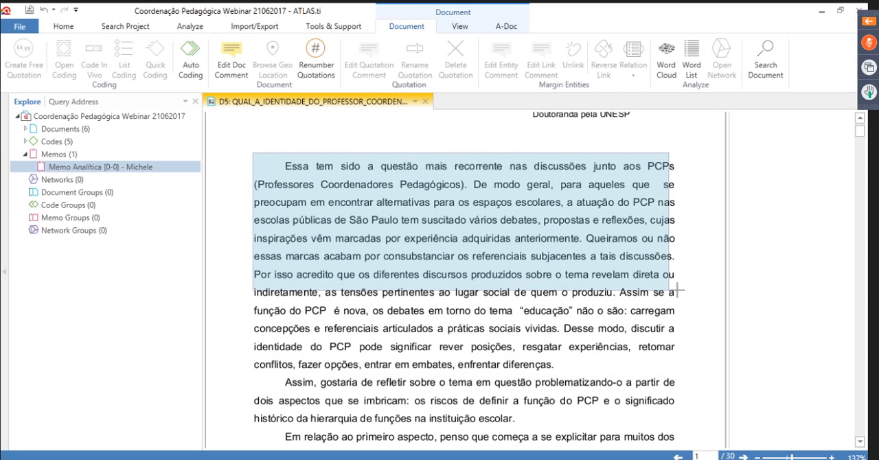
drag(403, 217, 621, 267)
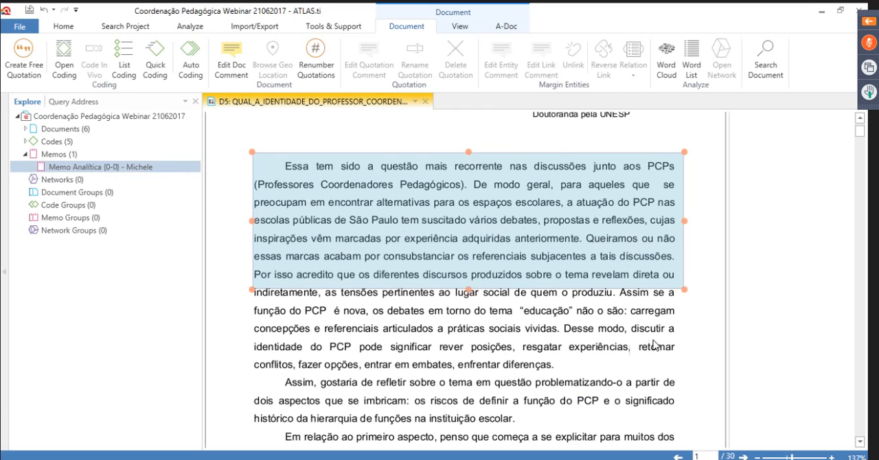
click(677, 330)
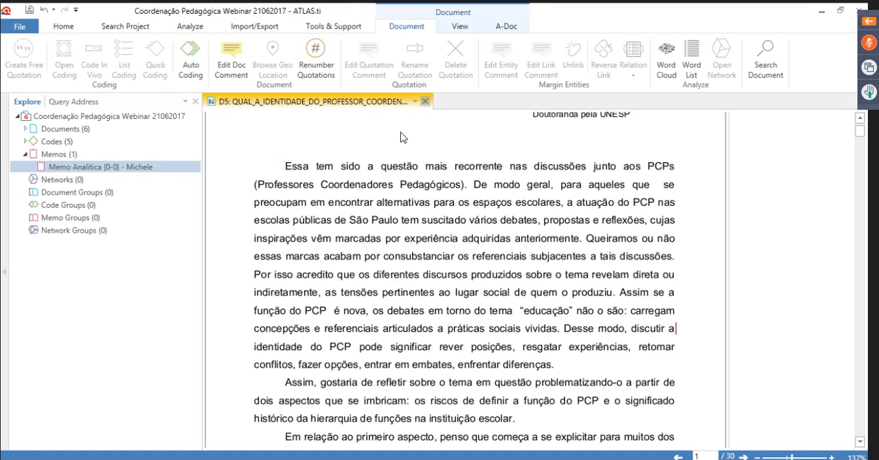
Close the D5 document, expand the Documents branch and open the D4 Entrevista Papel do Coordenador Pedagogico document
click(425, 101)
click(25, 130)
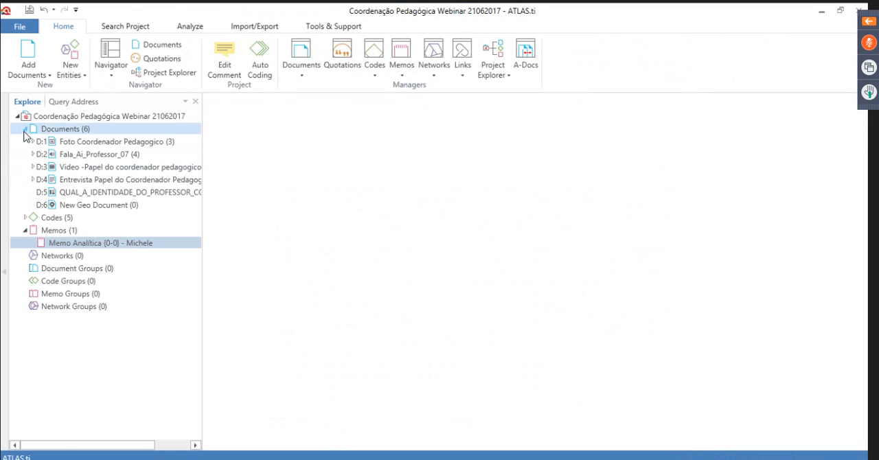
click(110, 181)
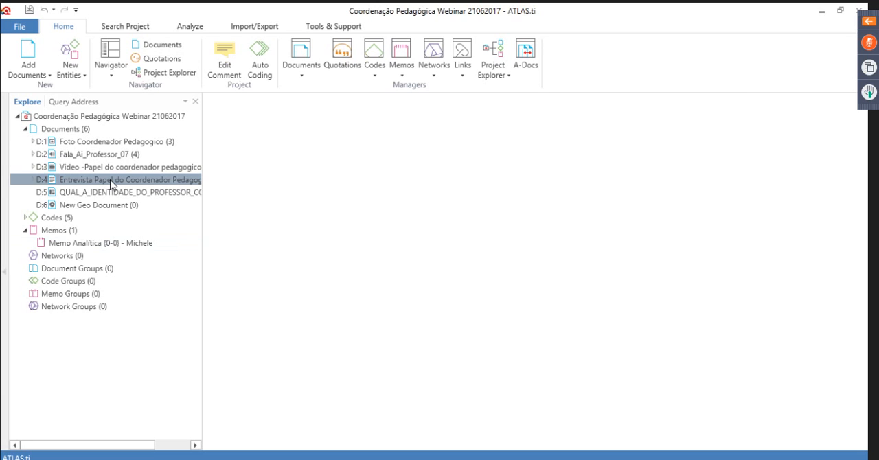
double_click(110, 181)
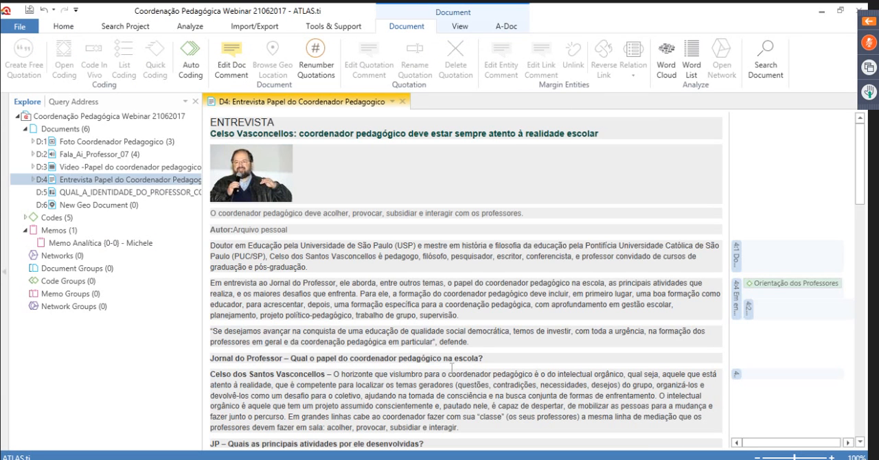
Try to attach Memo Analítica to the D4 passage after "Início de ano", selected from "princípio de processo" to "novas metáforas"
scroll(451, 367, down, 2)
scroll(452, 371, down, 5)
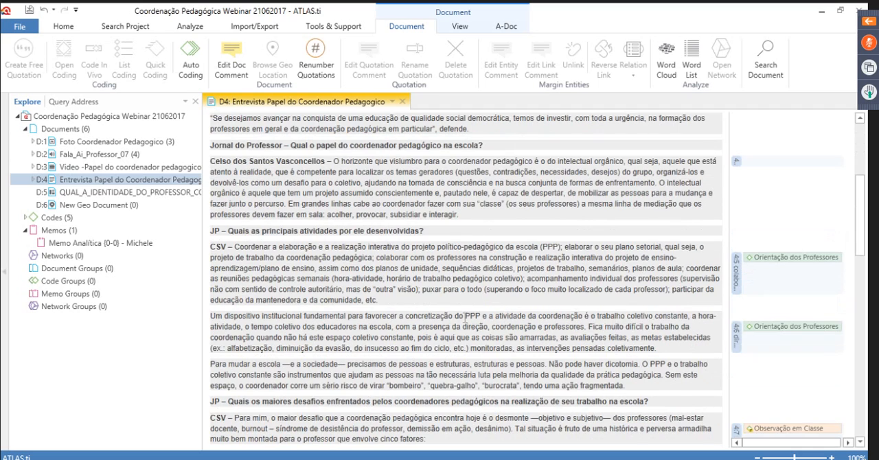
scroll(466, 318, down, 11)
drag(261, 293, 478, 326)
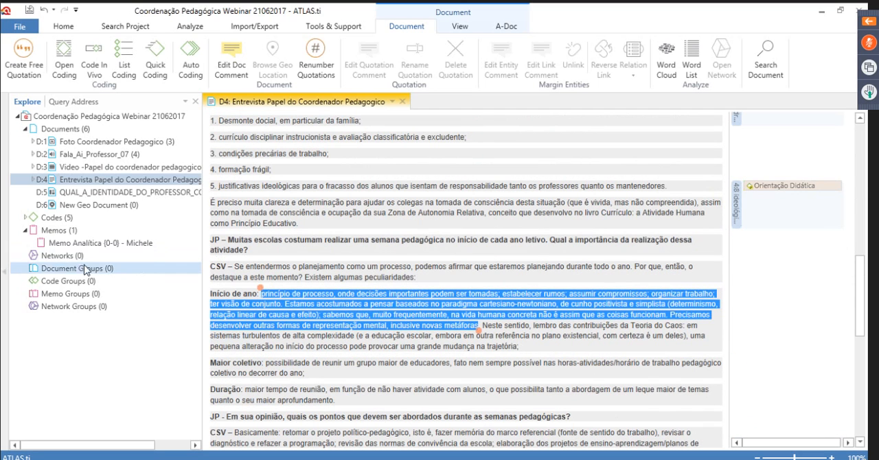
click(104, 244)
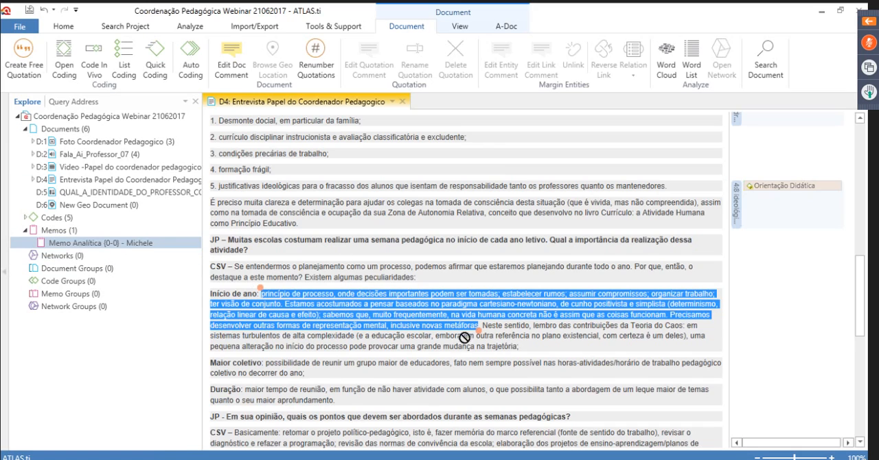
click(586, 366)
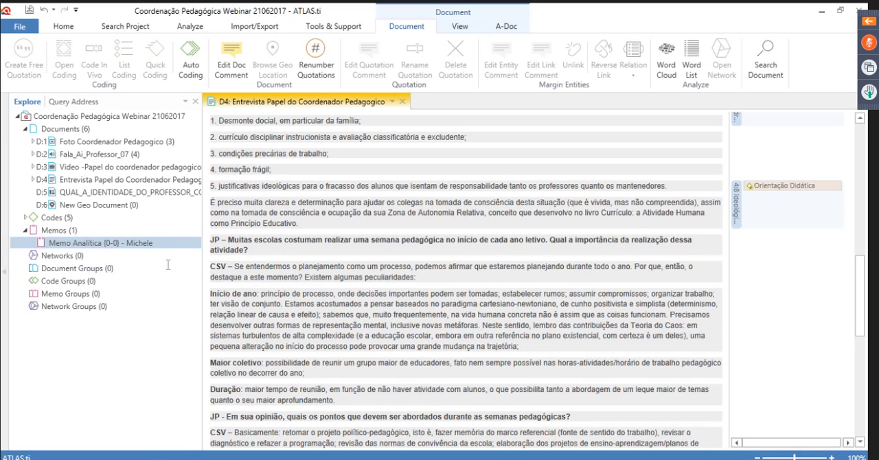
Replace the Orientação Didática code on quotation 4:8 in D4 with Memo Analítica
click(773, 195)
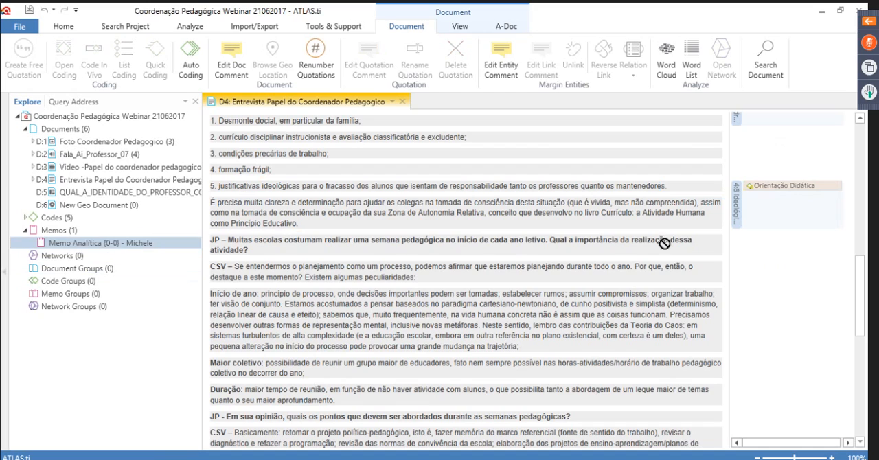
drag(100, 243, 786, 188)
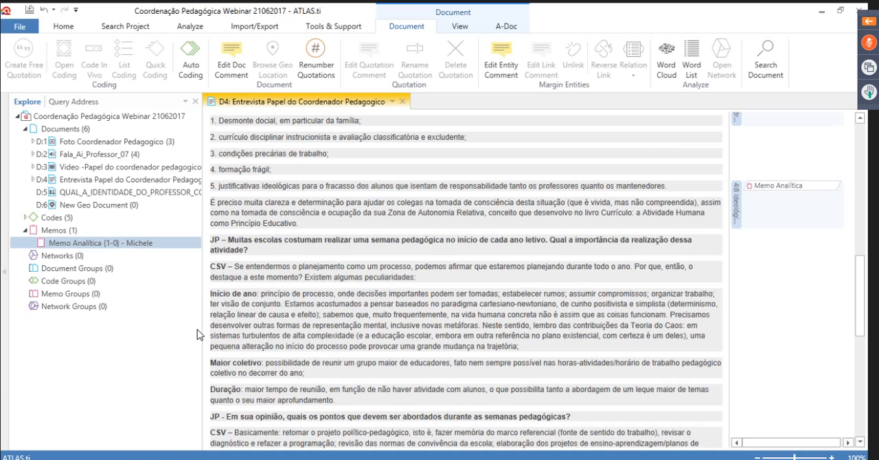
Expand the Codes branch, open the Orientação dos Professores code in the network editor and dock its network in the main window
click(64, 256)
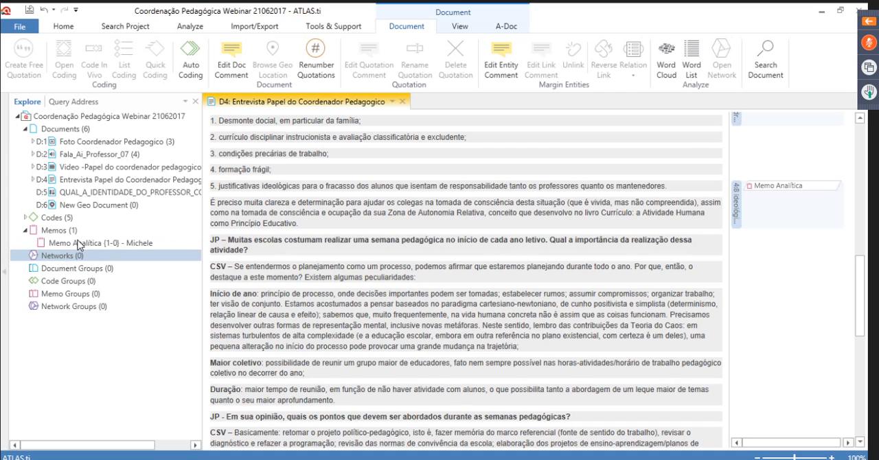
click(94, 154)
click(96, 179)
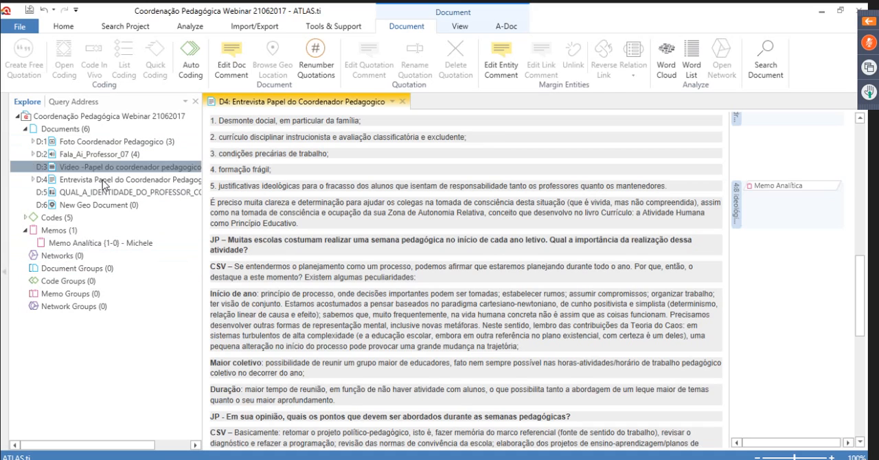
click(24, 218)
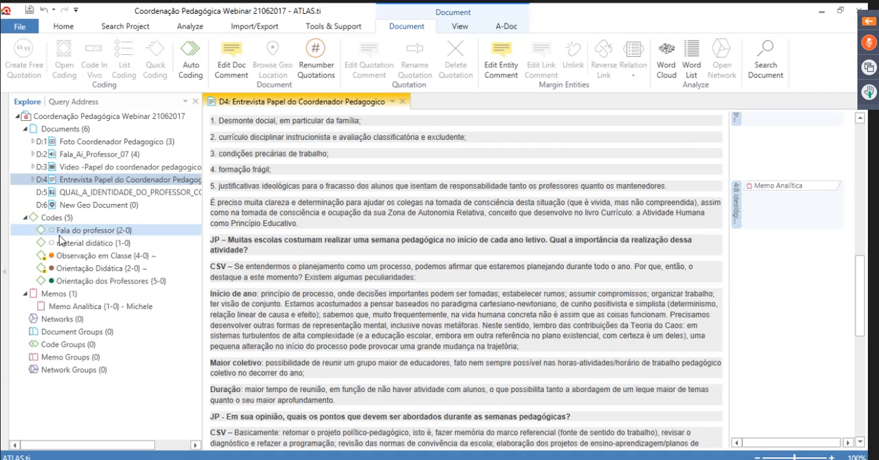
click(143, 284)
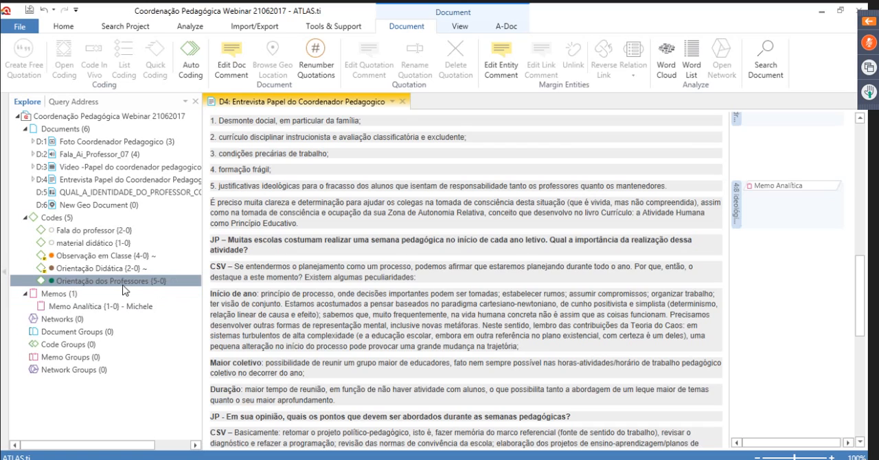
right_click(127, 288)
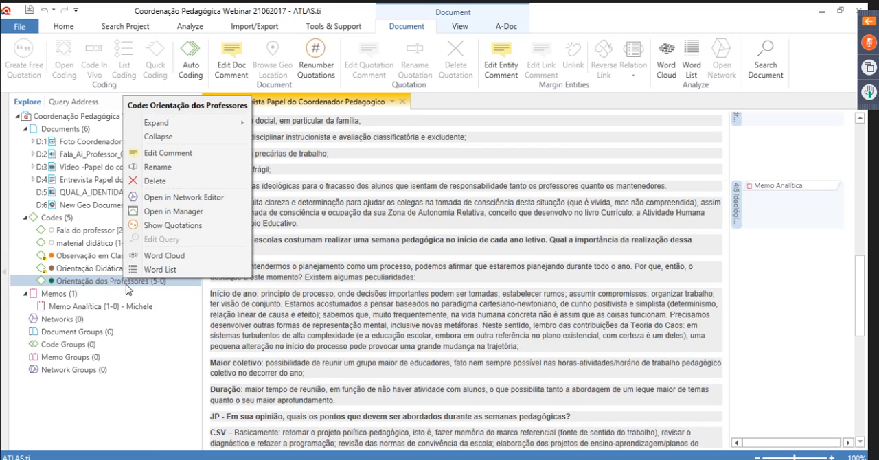
click(180, 198)
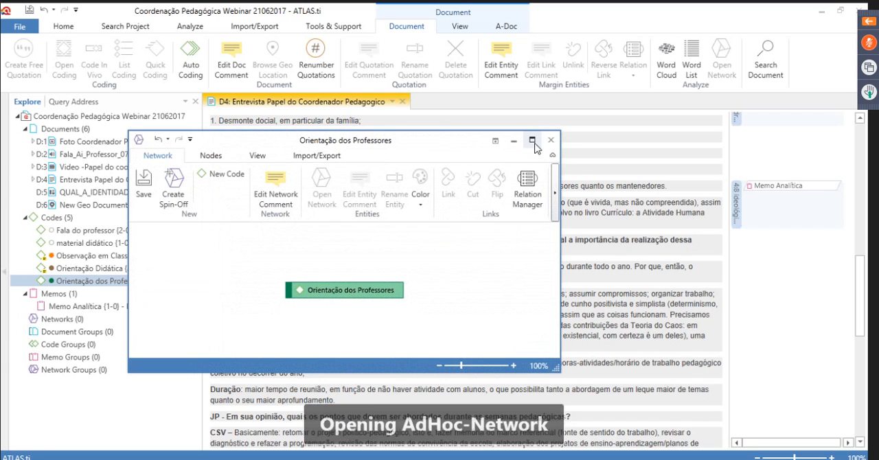
click(494, 142)
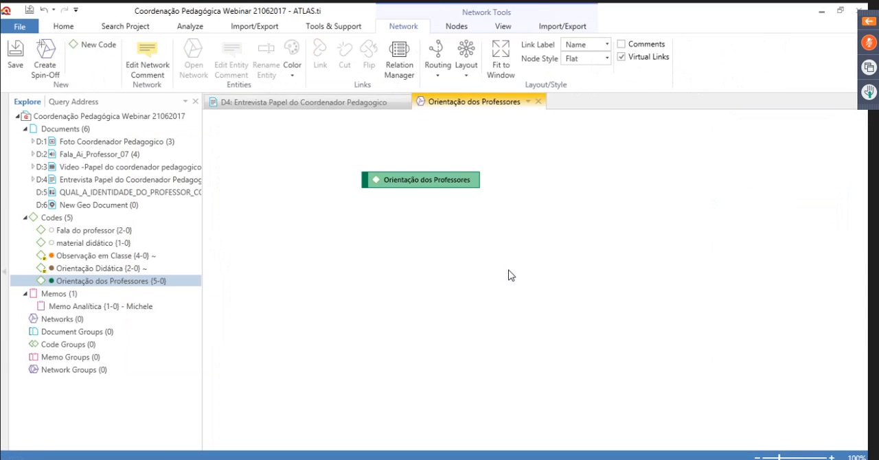
Import the common neighbors of the Orientação dos Professores code into the network
right_click(436, 183)
mouse_move(504, 250)
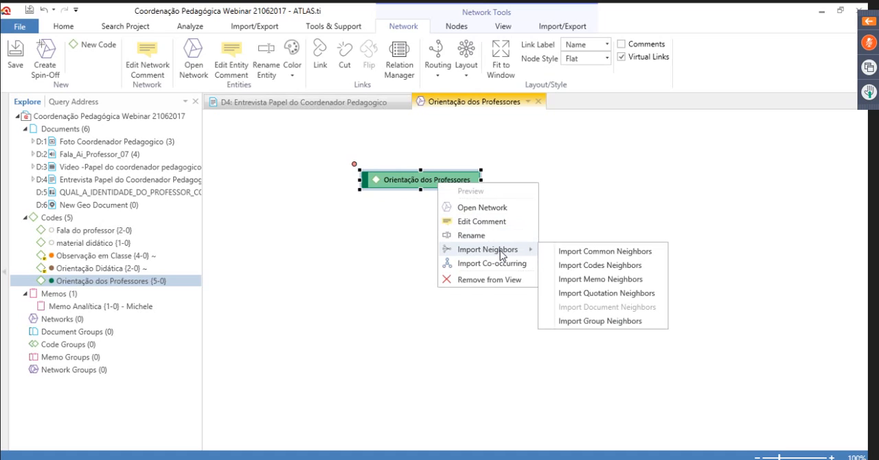
click(624, 251)
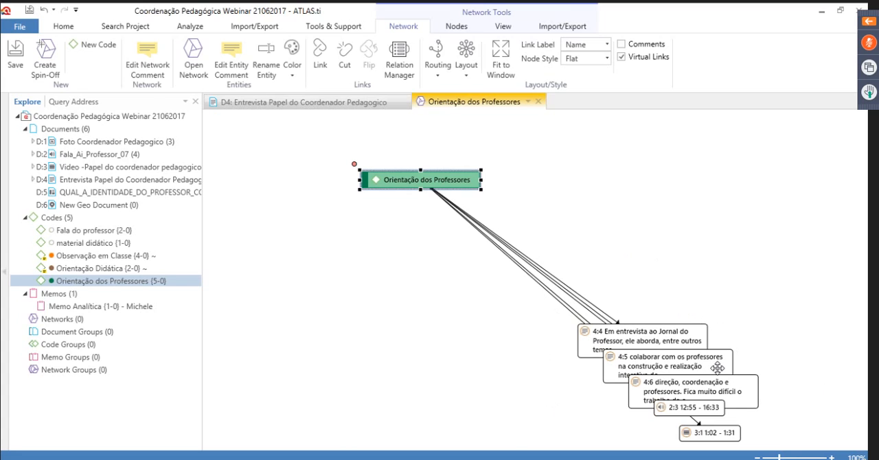
Apply the Orthogonal layout to the network and switch it to the Orthogonal - Tree layout
click(466, 77)
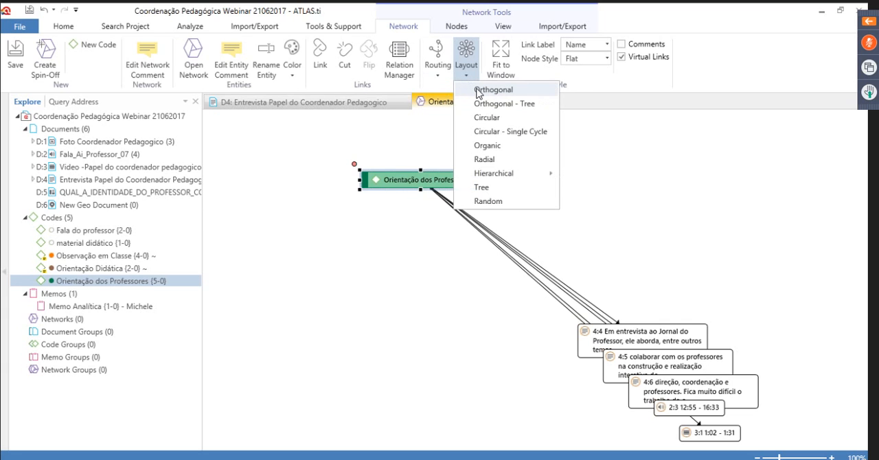
click(478, 92)
click(464, 80)
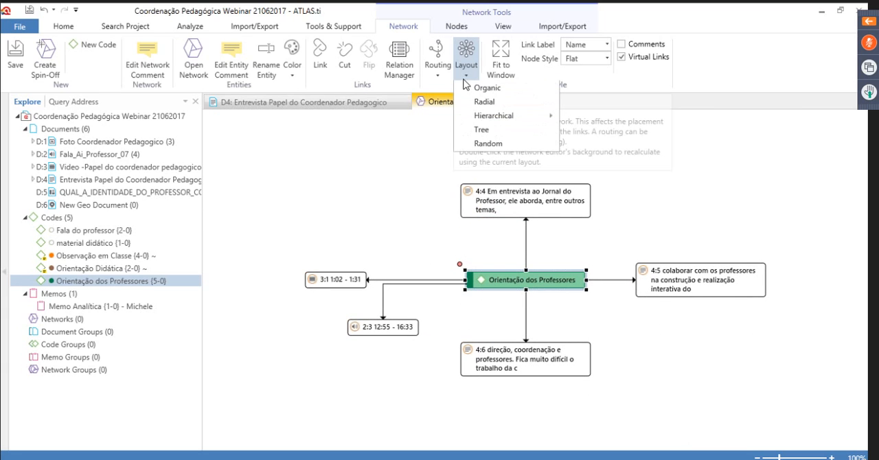
click(476, 105)
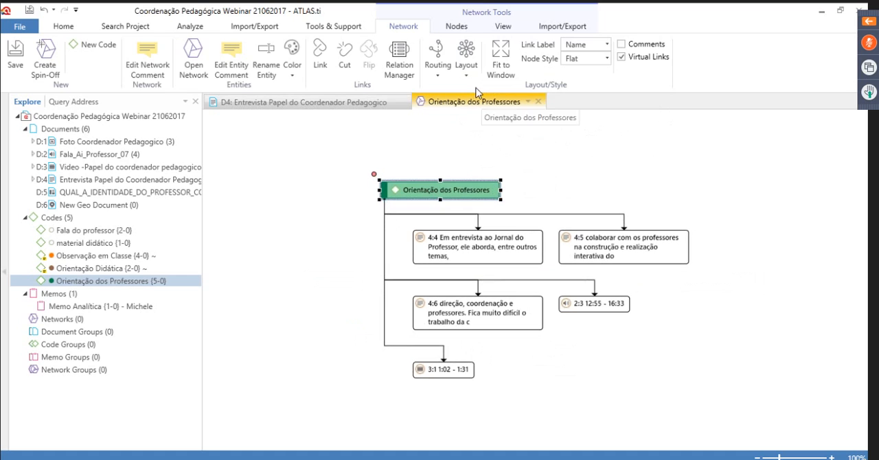
Apply the Circular layout to the Orientação dos Professores network and switch it to the Radial layout
click(466, 75)
click(480, 120)
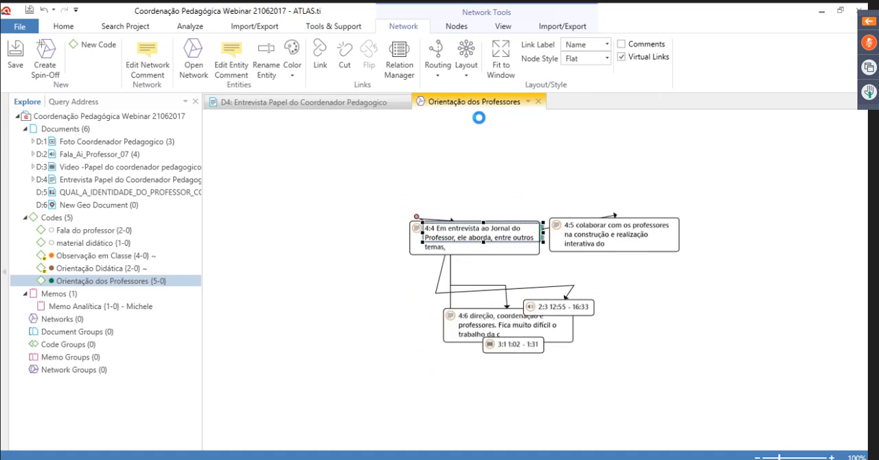
click(465, 72)
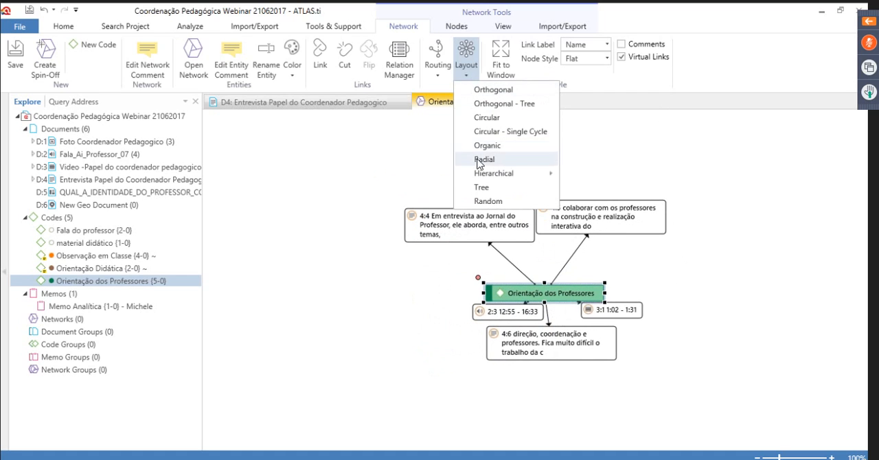
click(480, 169)
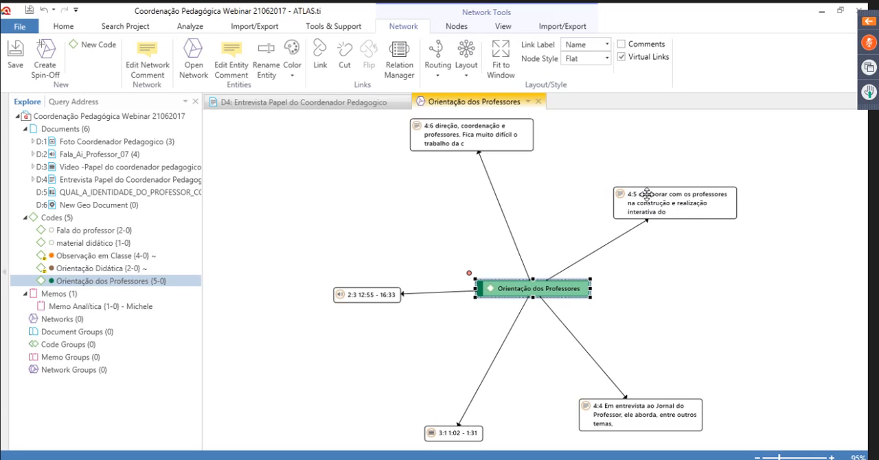
Preview quotation 4:5 in the network, show it in its source document D4 and return to the network
click(685, 209)
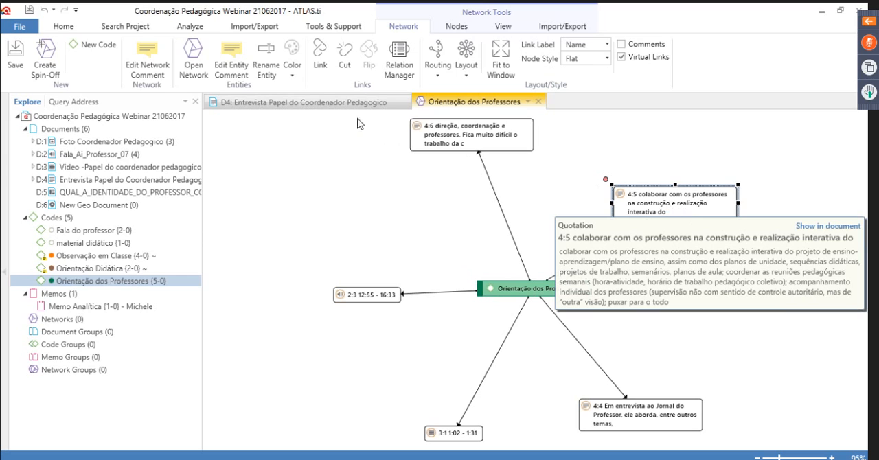
click(308, 107)
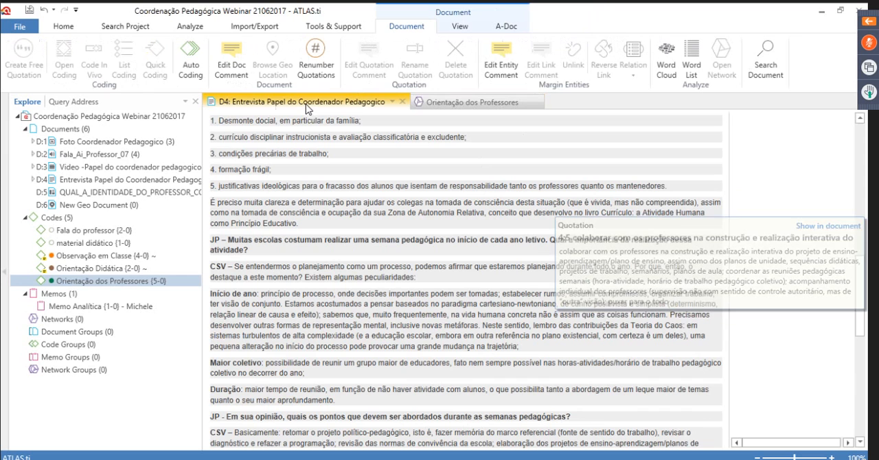
click(471, 102)
mouse_move(679, 217)
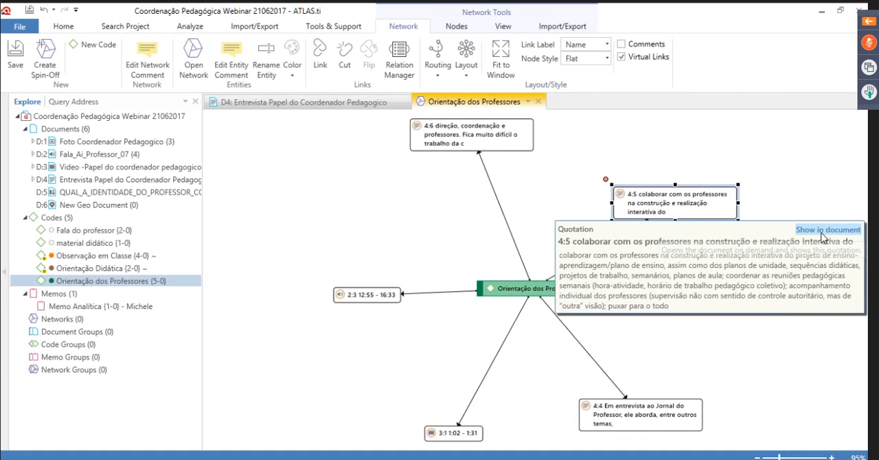
click(823, 237)
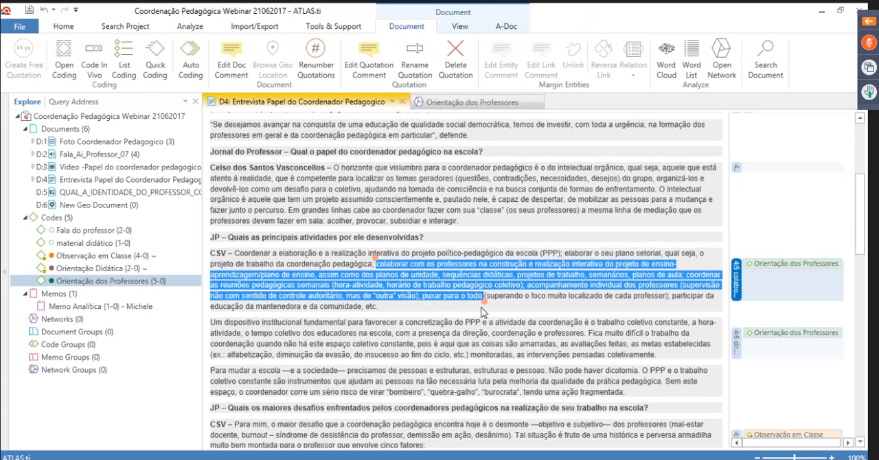
click(481, 105)
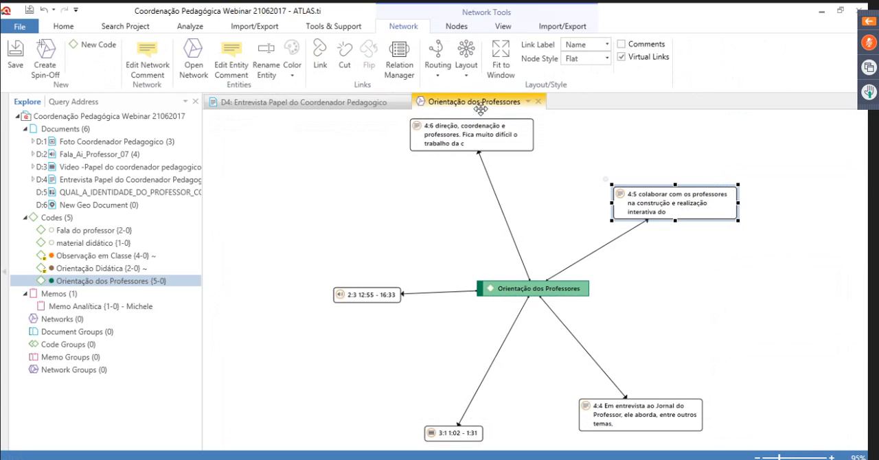
Show the audio quotation 2:3 in its document D2 from the network, then close D2
click(349, 295)
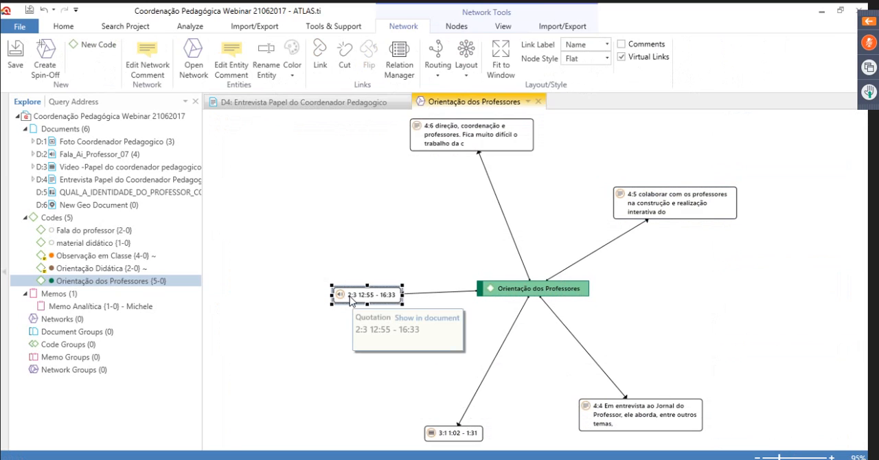
click(426, 320)
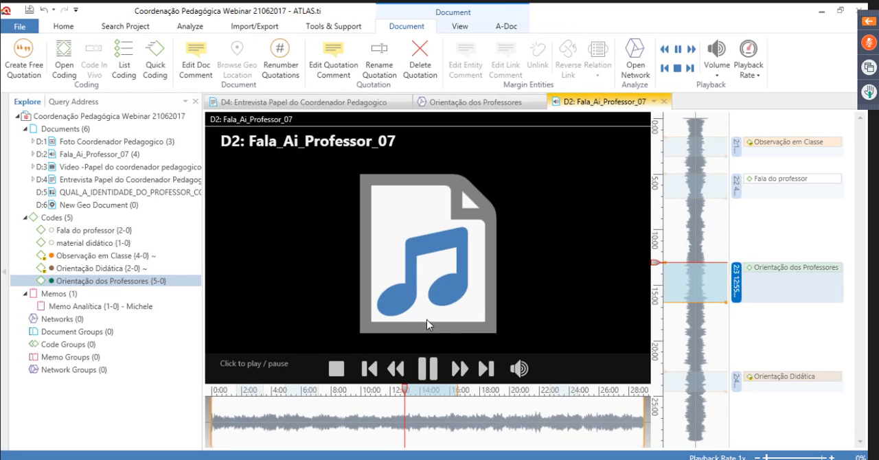
click(664, 102)
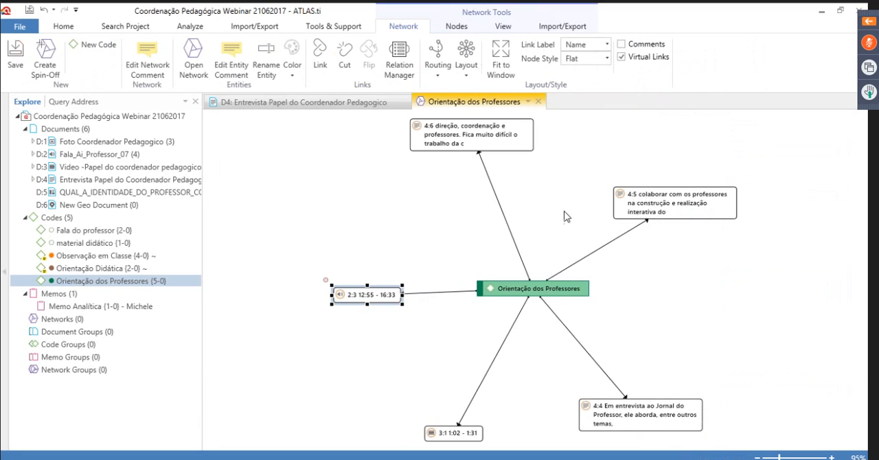
Apply the Tree layout to the network and collapse the Documents, Codes and Memos branches of the project tree
click(467, 77)
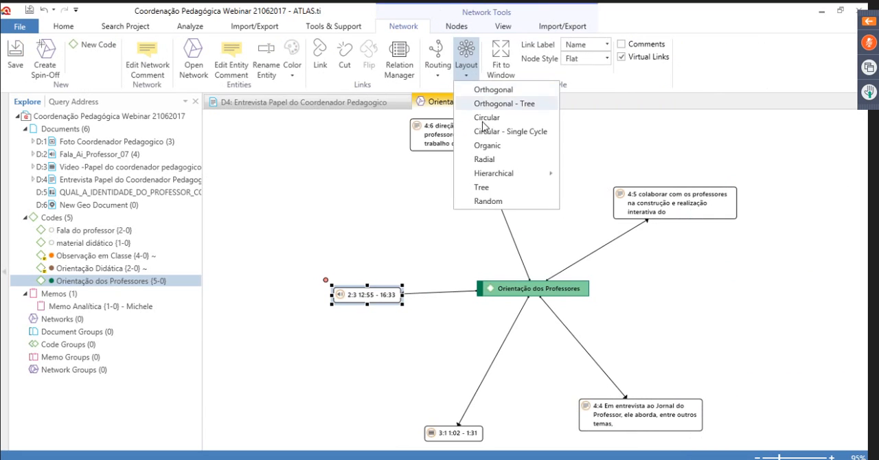
click(482, 189)
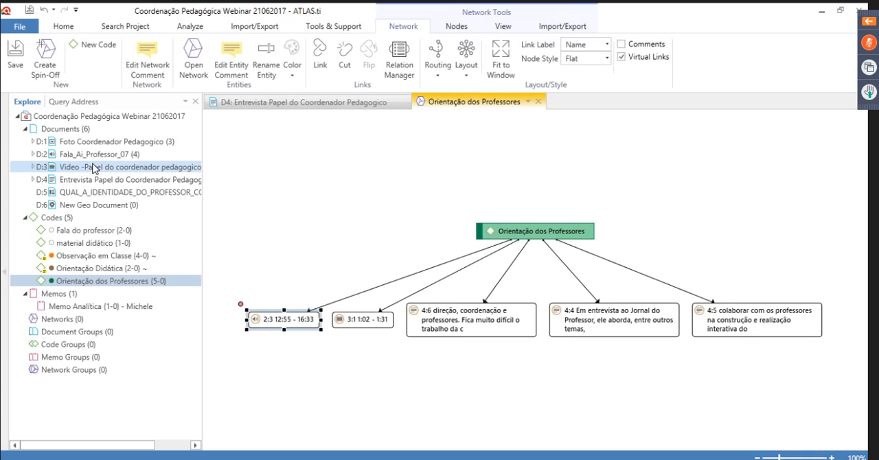
click(26, 130)
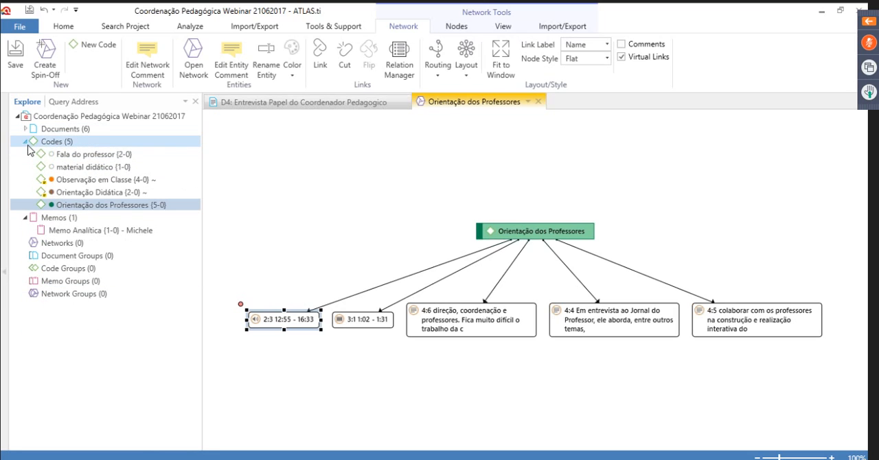
click(26, 141)
click(26, 154)
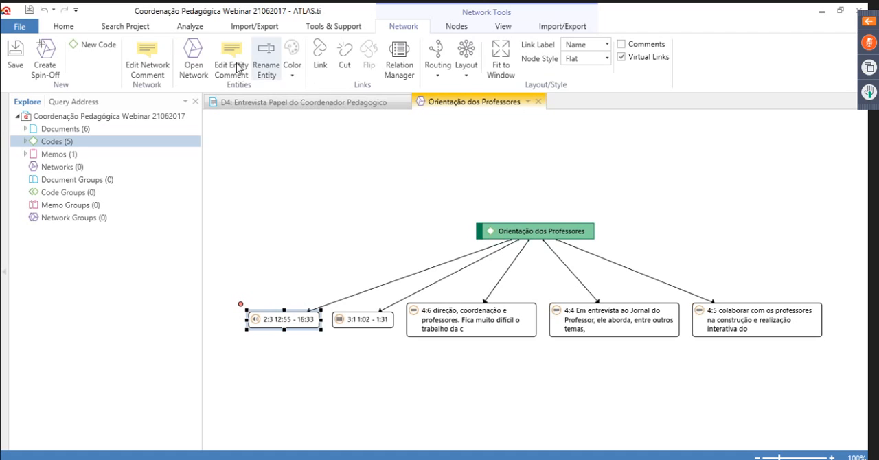
click(123, 28)
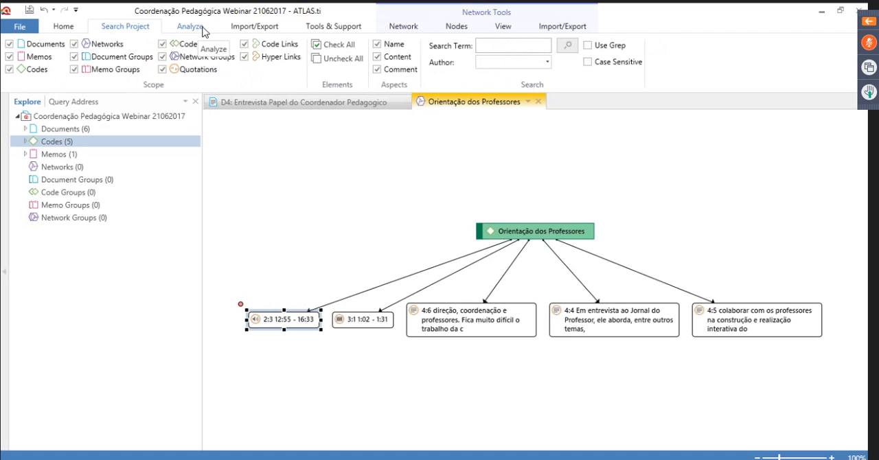
click(251, 28)
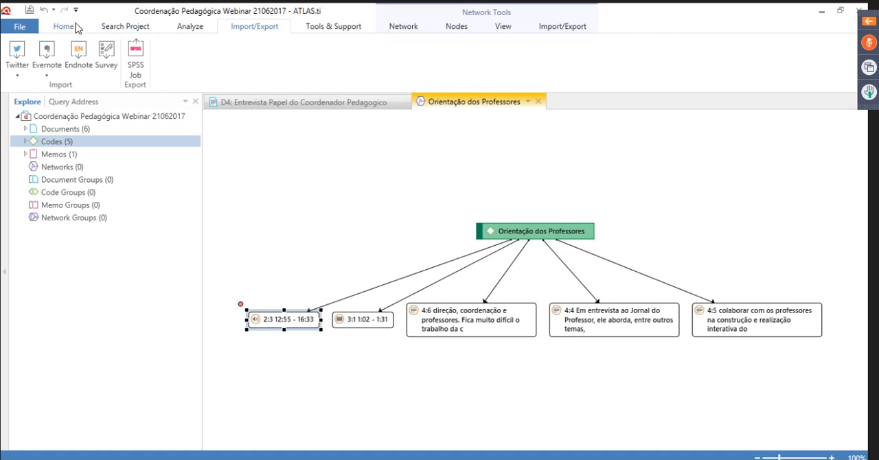
click(125, 27)
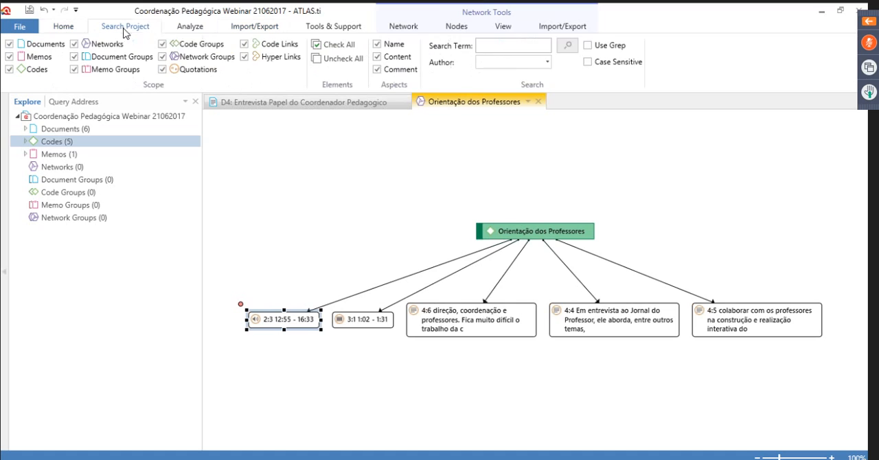
click(201, 30)
Import tweets for the query #educacao with result type Mixed and a maximum of 100 tweets, then close the Twitter import
click(258, 32)
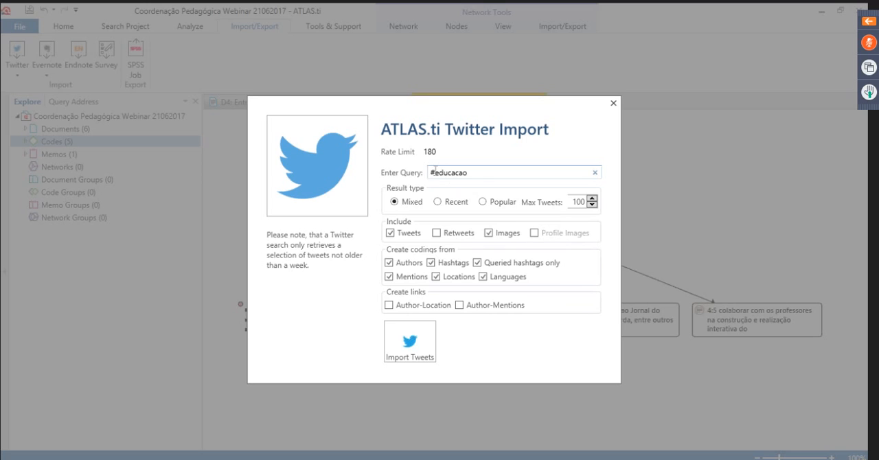
click(485, 173)
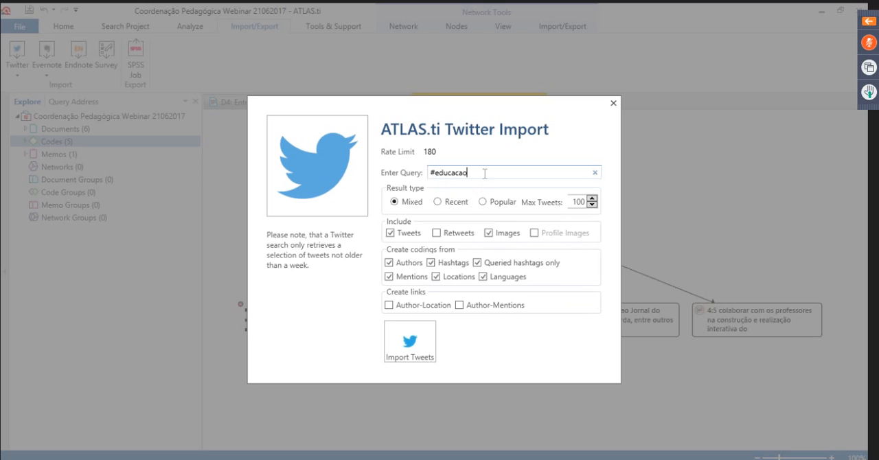
click(418, 341)
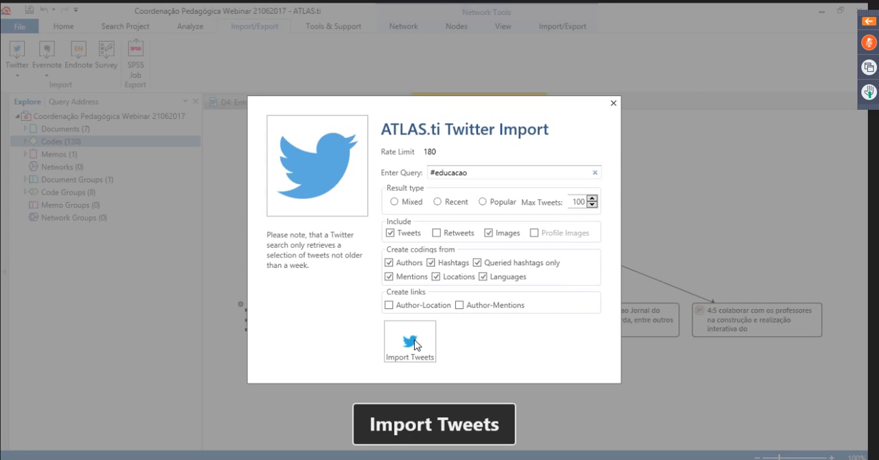
click(612, 104)
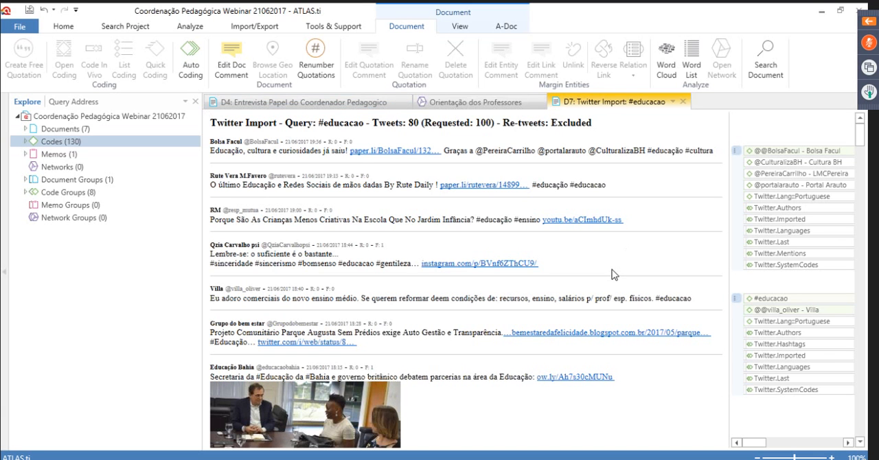
Look through the imported tweets and their codings in the Twitter Import: #educacao document
scroll(613, 274, down, 5)
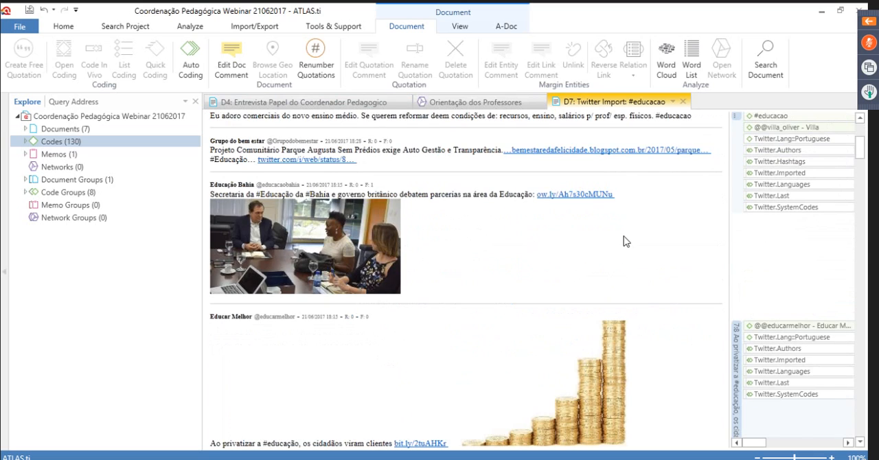
scroll(573, 268, down, 10)
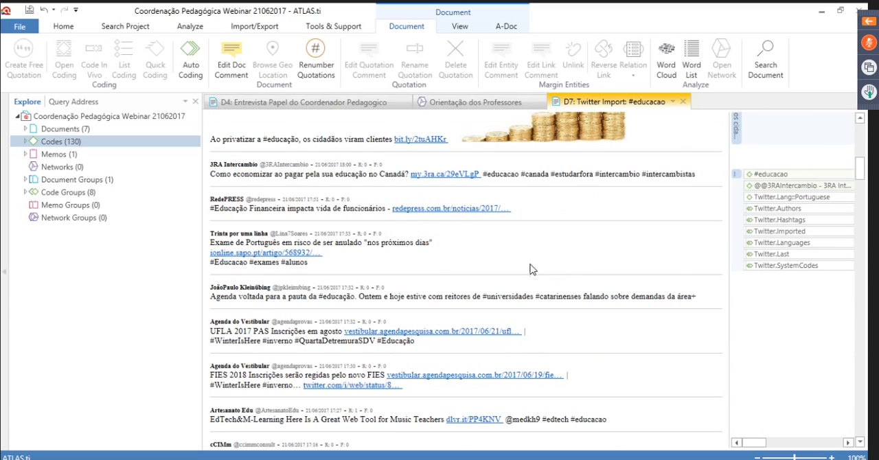
scroll(530, 269, down, 3)
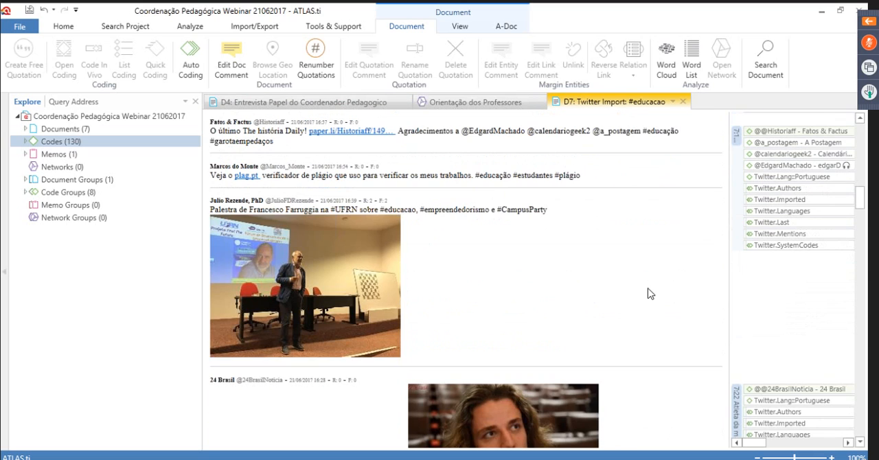
scroll(650, 293, down, 12)
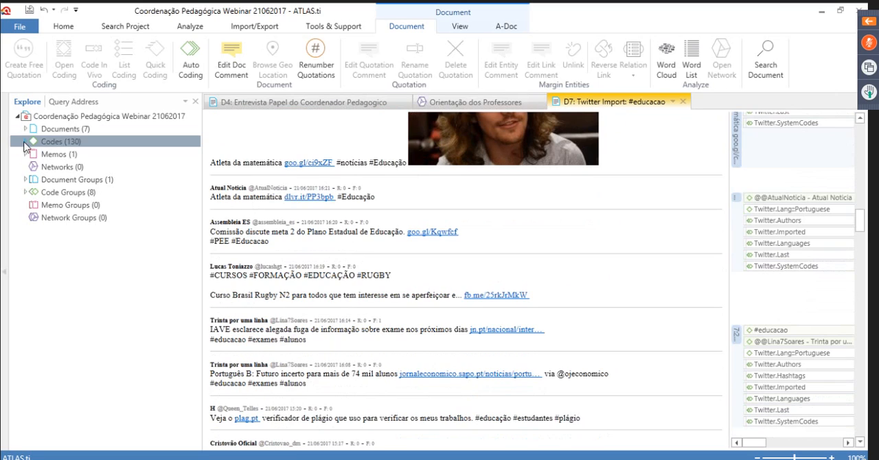
Expand the Codes branch, look through the codes created by the Twitter import and collapse the branch
click(25, 143)
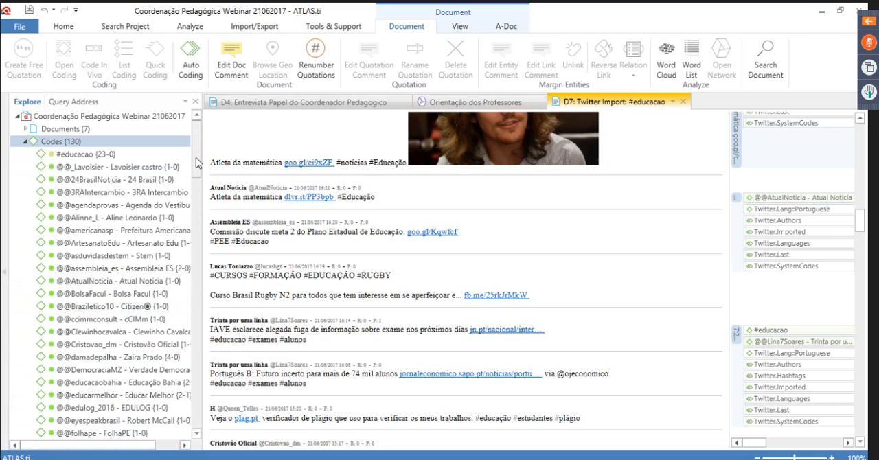
drag(195, 157, 208, 115)
drag(195, 149, 204, 341)
drag(192, 273, 208, 124)
drag(196, 143, 210, 132)
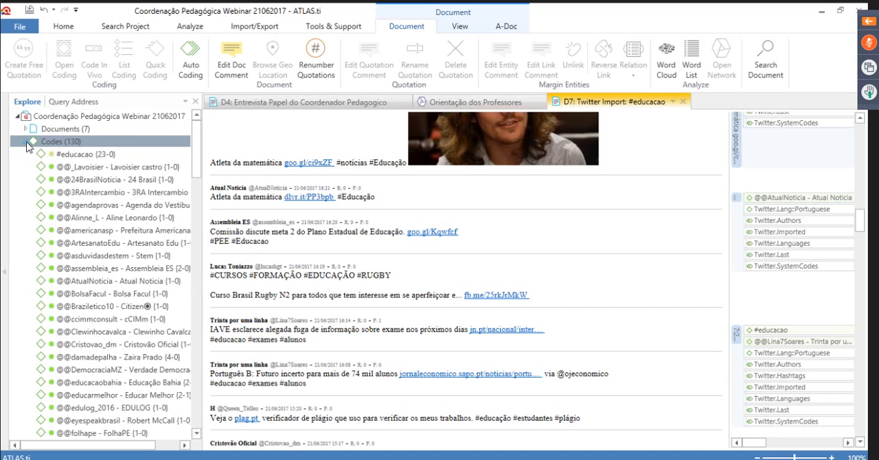
click(27, 143)
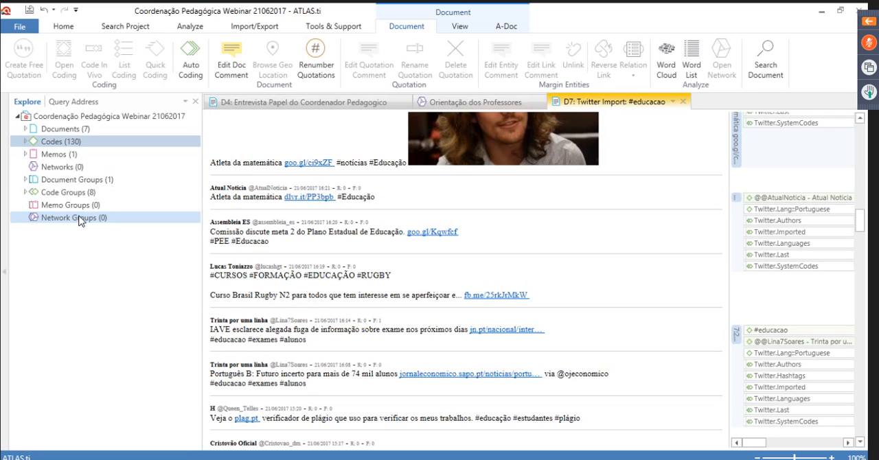
Expand Code Groups, examine the codes in Twitter.Languages and Twitter.Locations, and collapse the groups again
click(25, 192)
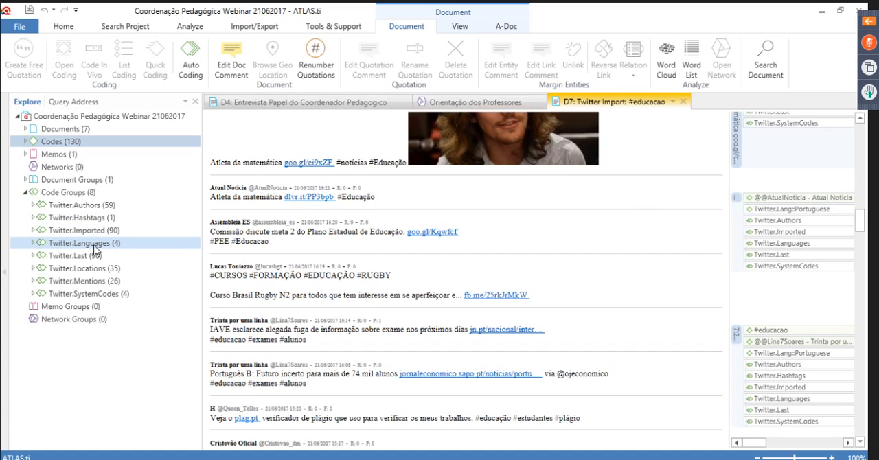
click(33, 243)
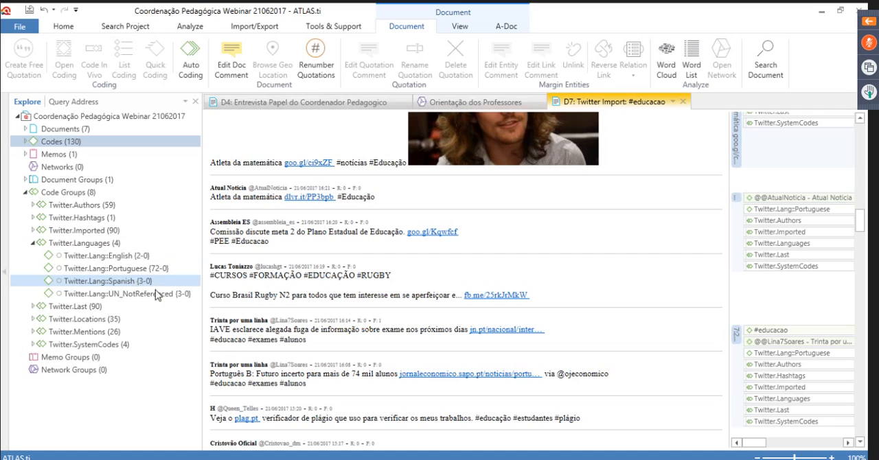
click(34, 244)
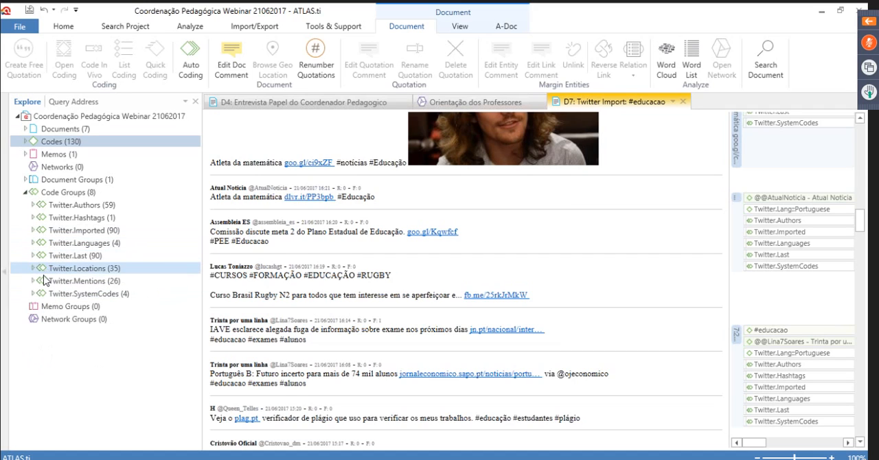
click(34, 268)
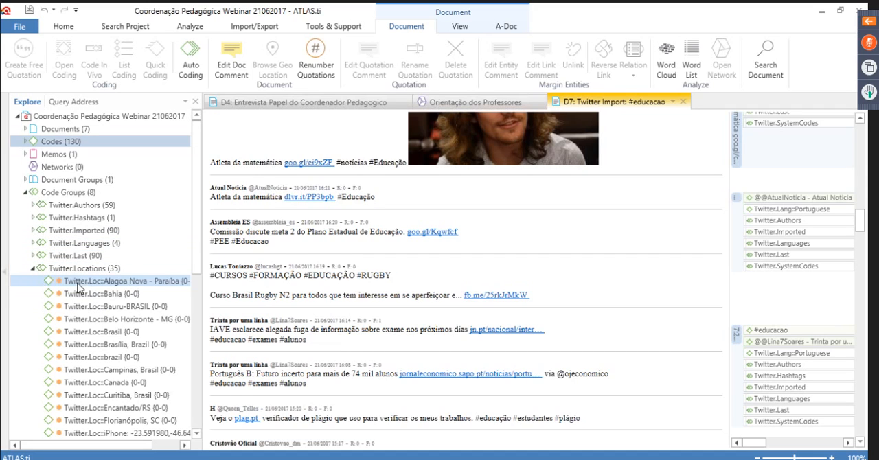
scroll(136, 382, down, 9)
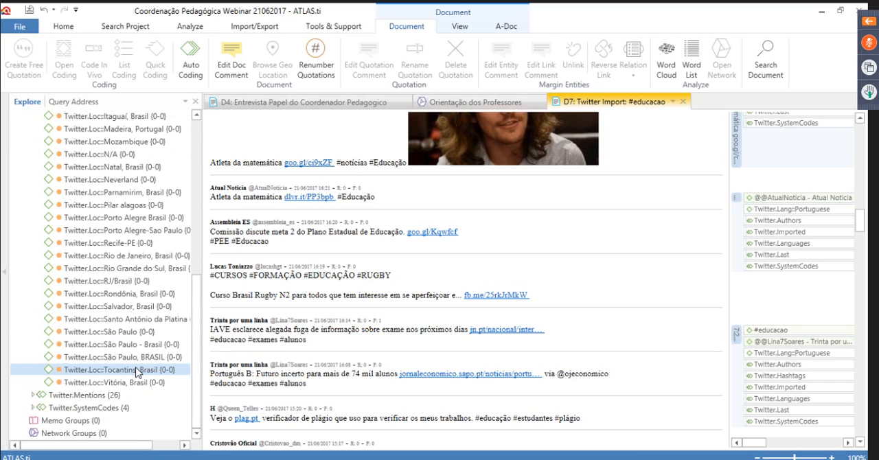
scroll(137, 372, up, 9)
click(33, 249)
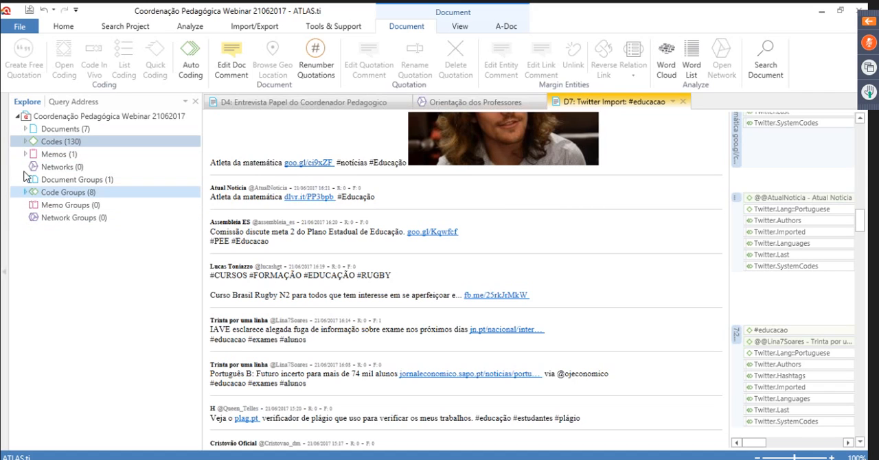
Expand the Documents branch, then close the Twitter Import: #educacao and Entrevista Papel do Coordenador Pedagogico documents
click(25, 129)
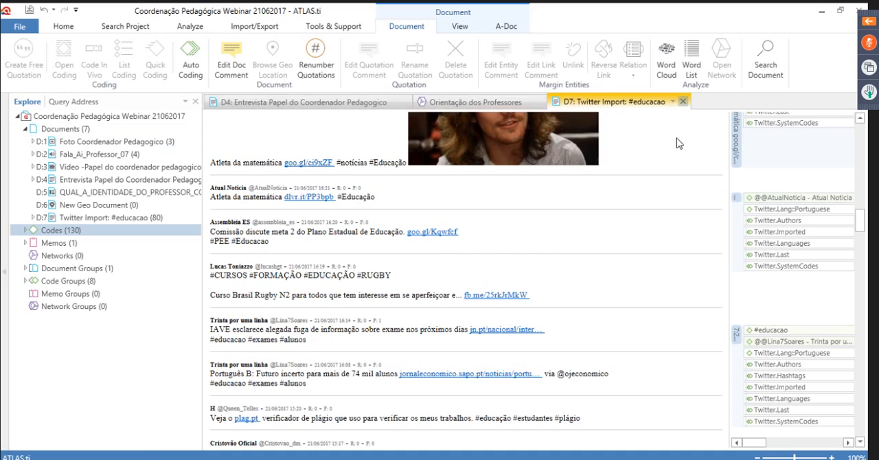
click(682, 101)
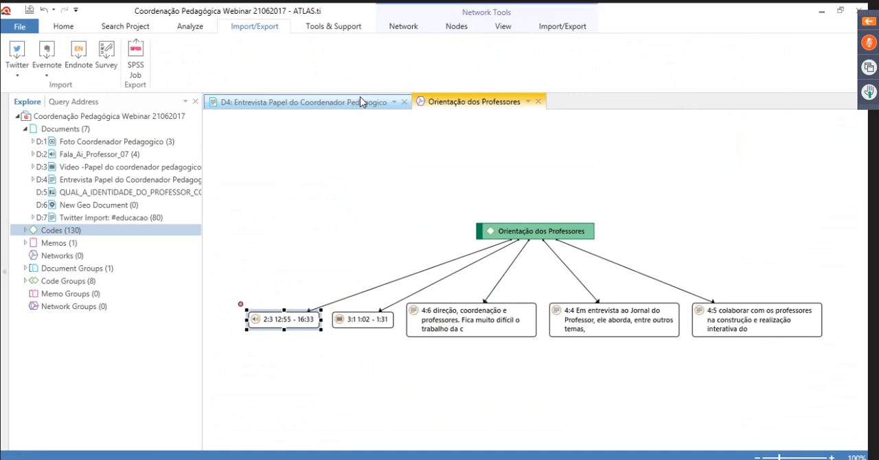
click(404, 102)
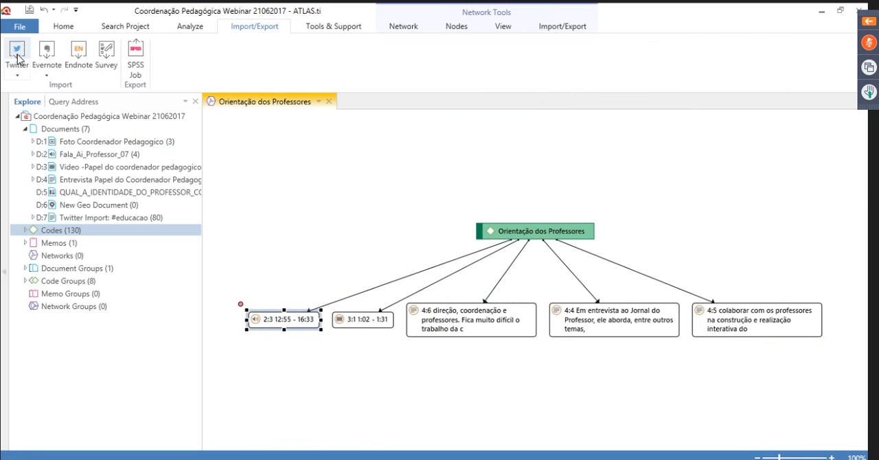
Close the ad-hoc code network and save it under the name Orientação dos Professores
click(187, 28)
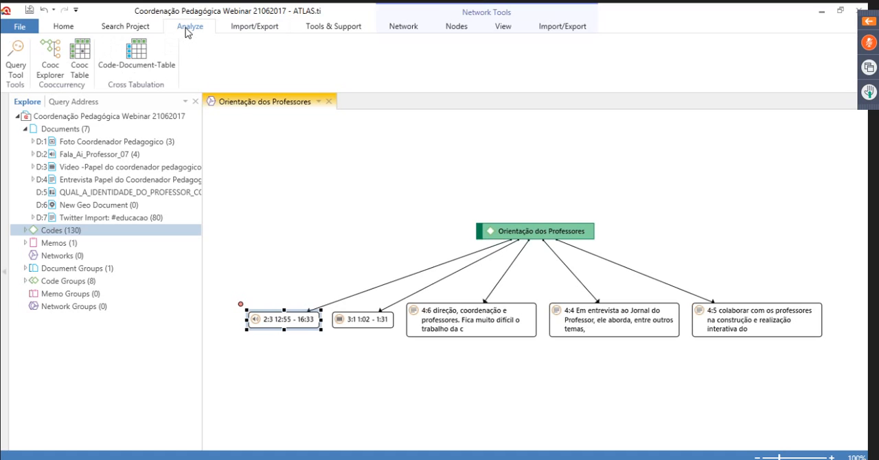
click(329, 102)
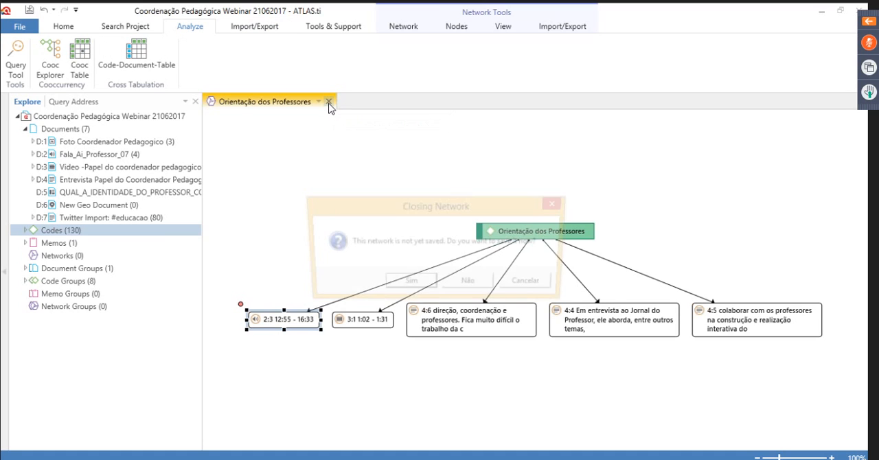
click(389, 335)
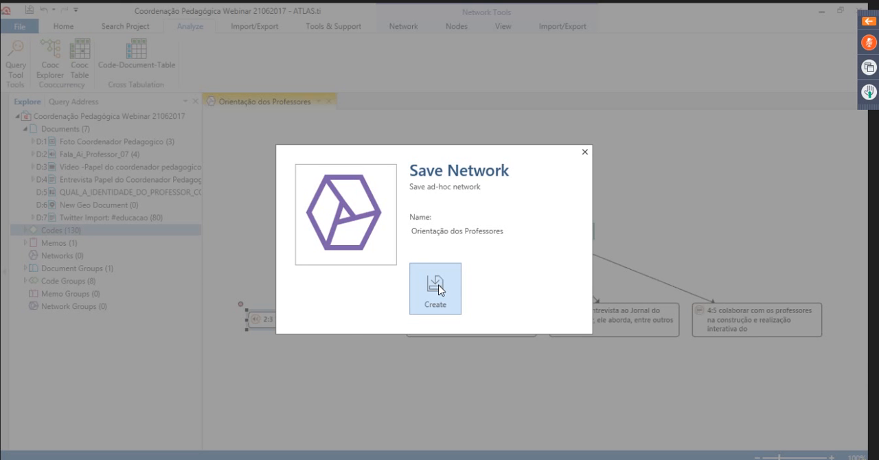
click(438, 288)
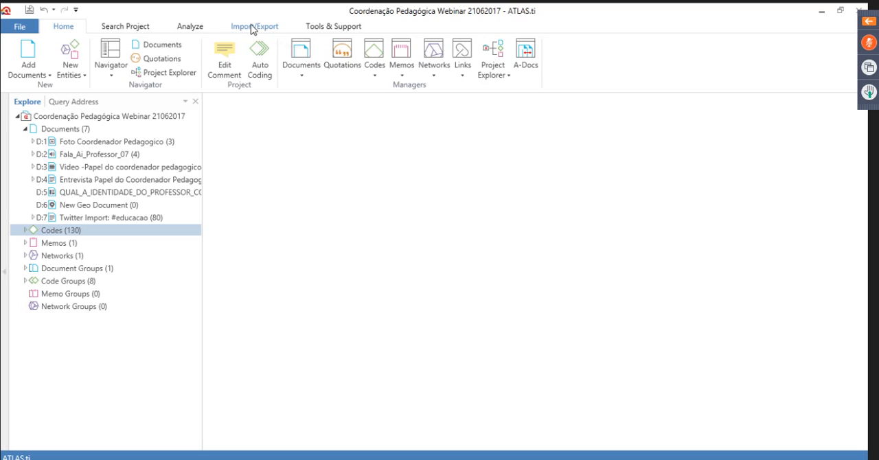
Open a Code-Document Table and include #educacao plus the first eight @@ author codes, skipping the fifth
click(240, 27)
click(194, 29)
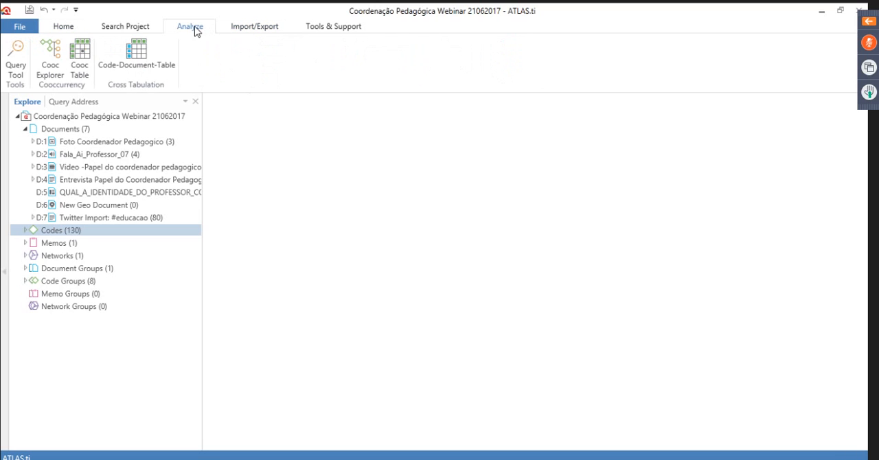
click(136, 53)
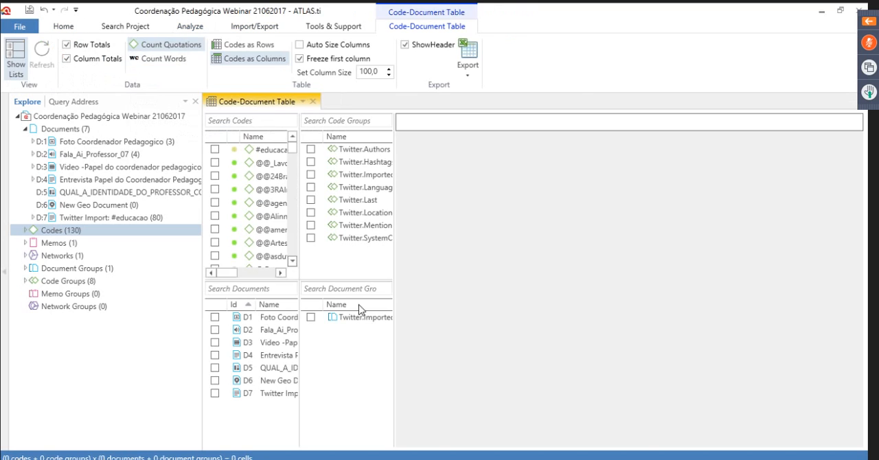
click(214, 149)
click(215, 162)
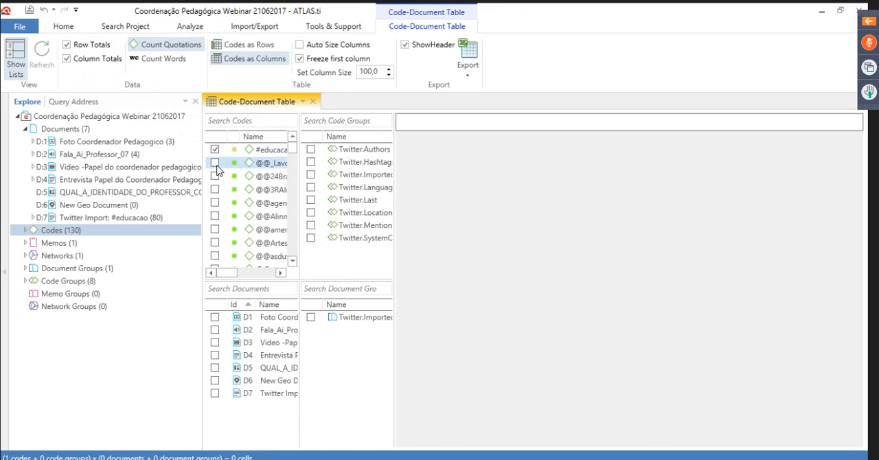
click(215, 175)
click(215, 189)
click(215, 202)
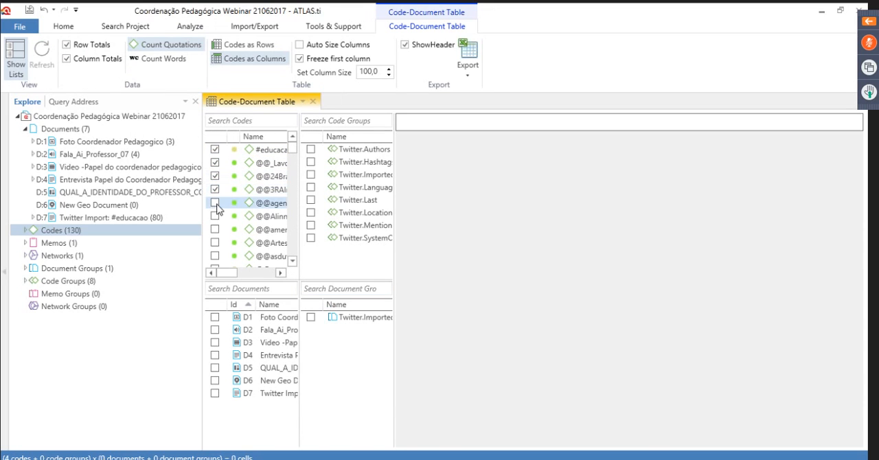
click(215, 229)
click(215, 242)
click(214, 256)
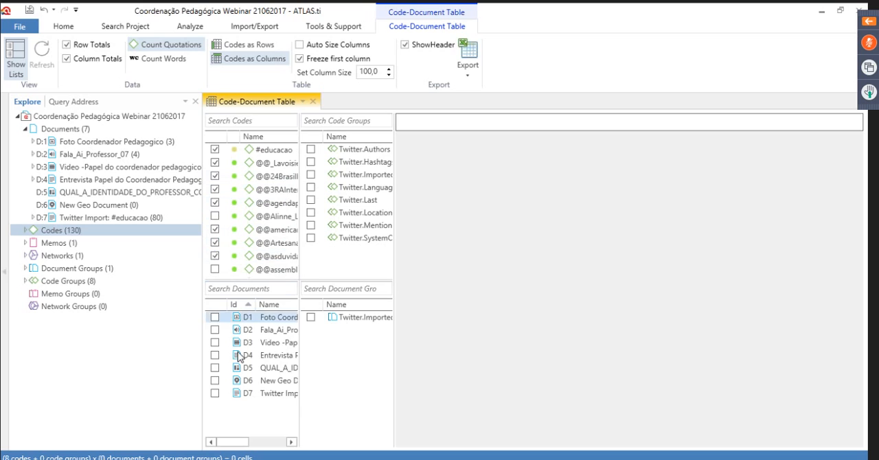
Include all seven documents, D1 to D7, in the Code-Document Table
click(215, 317)
click(215, 330)
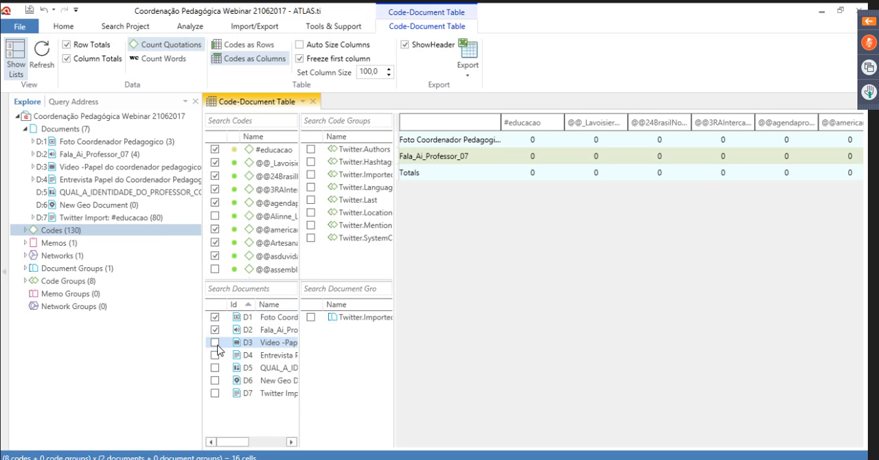
click(215, 341)
click(215, 355)
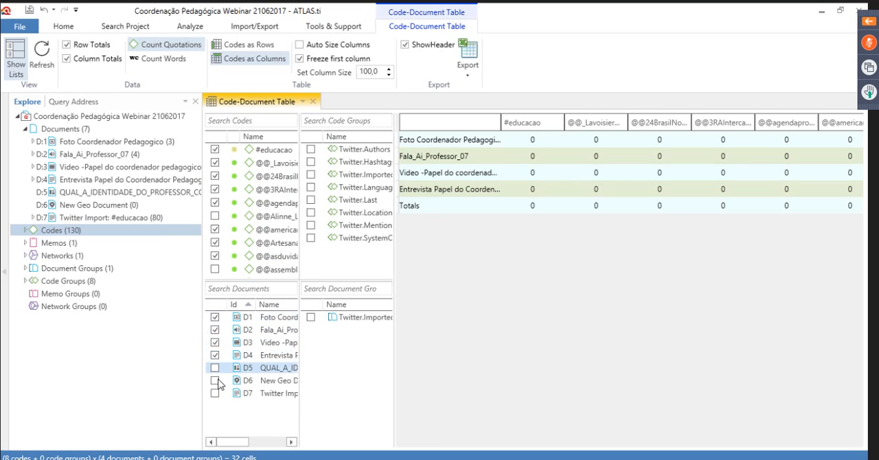
click(215, 368)
click(215, 381)
click(215, 393)
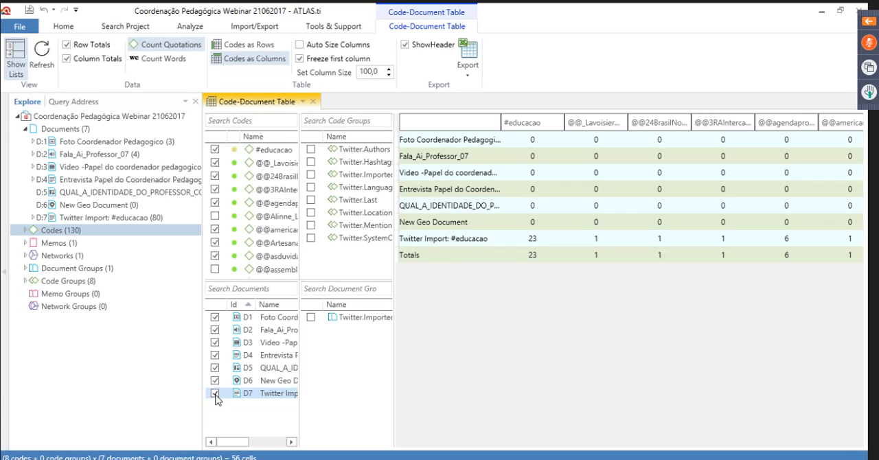
Check the available export formats for the Code-Document Table, then close the table without exporting
click(468, 62)
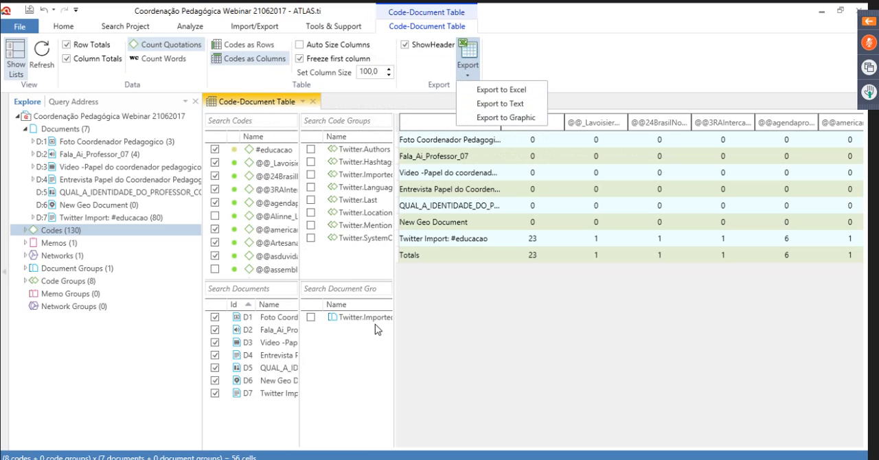
click(553, 65)
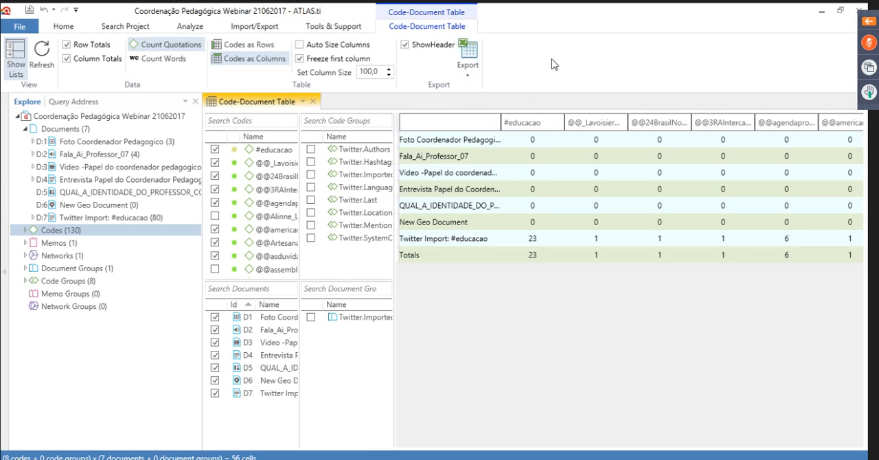
click(313, 103)
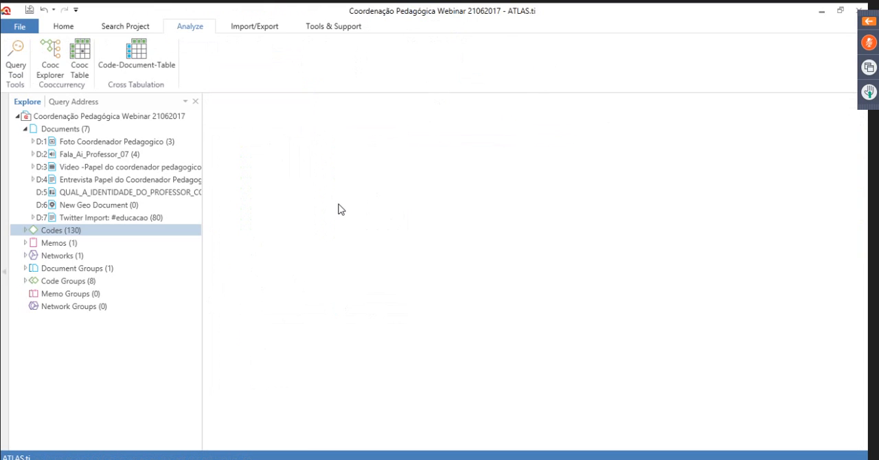
click(25, 129)
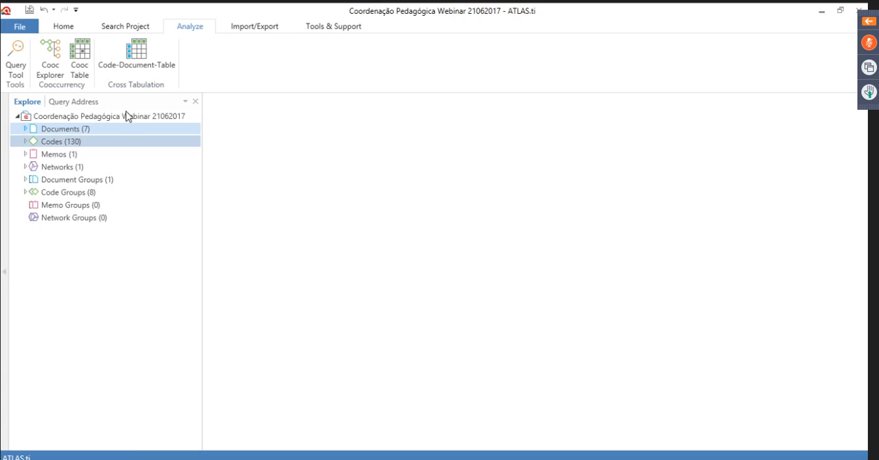
click(139, 30)
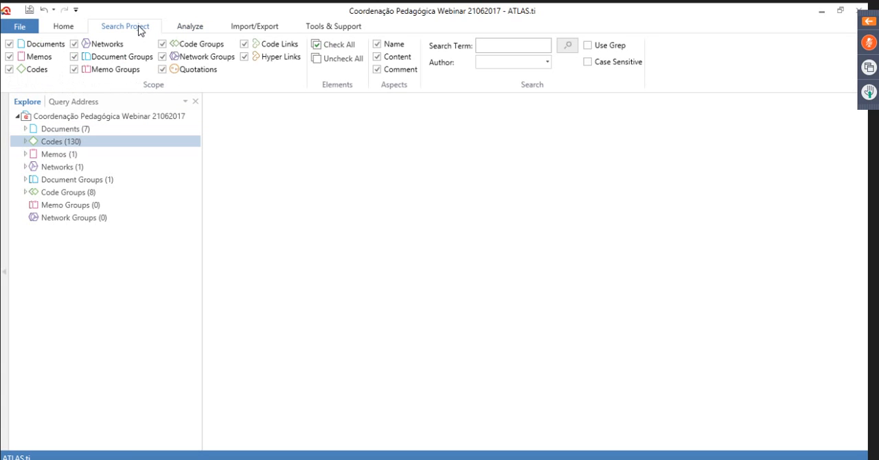
click(66, 31)
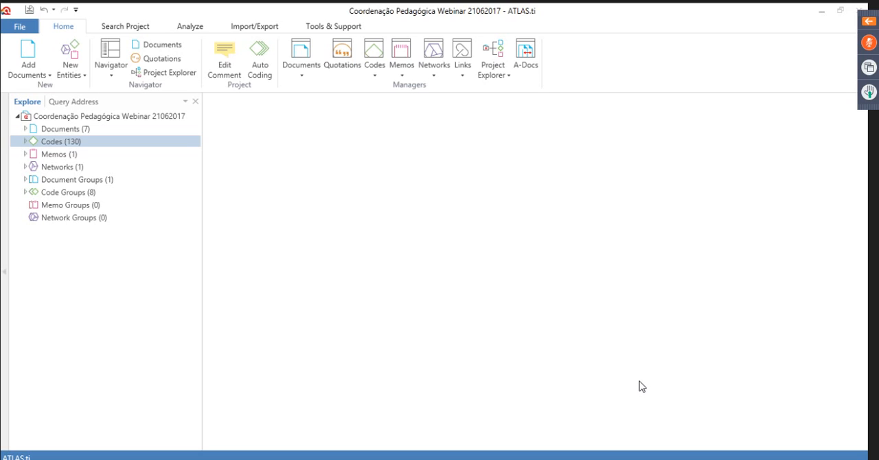
Expand the Documents branch and open document D4, Entrevista Papel do Coordenador Pedagogico
click(27, 131)
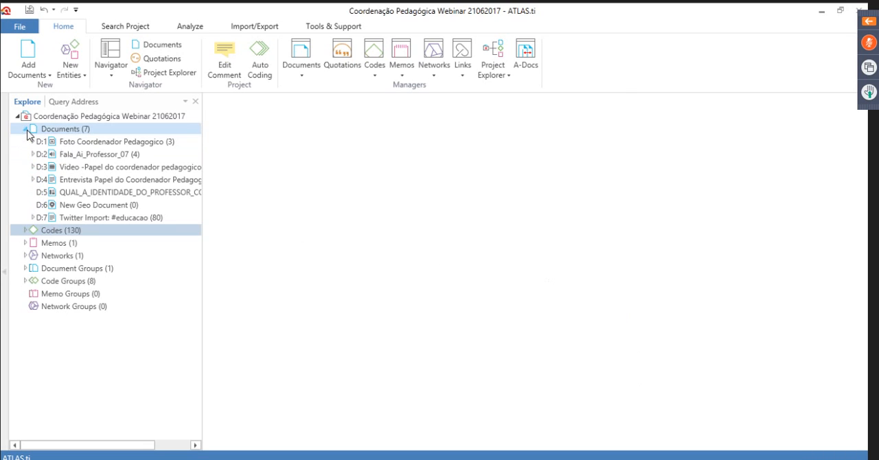
click(110, 187)
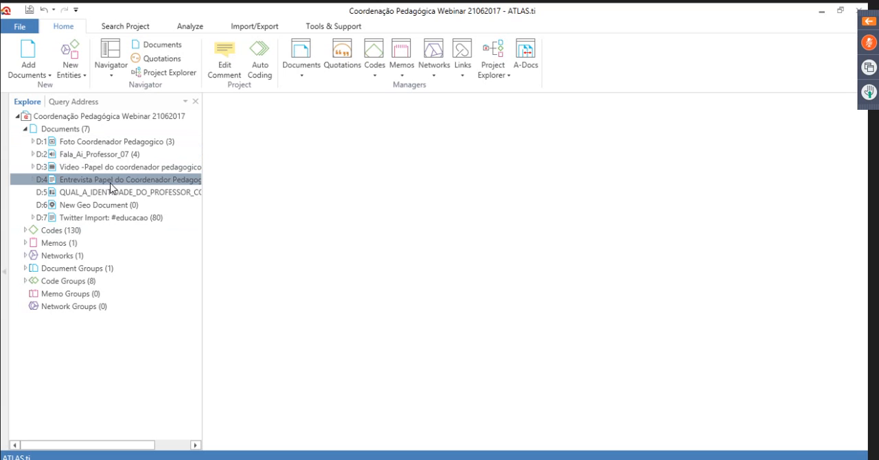
double_click(112, 187)
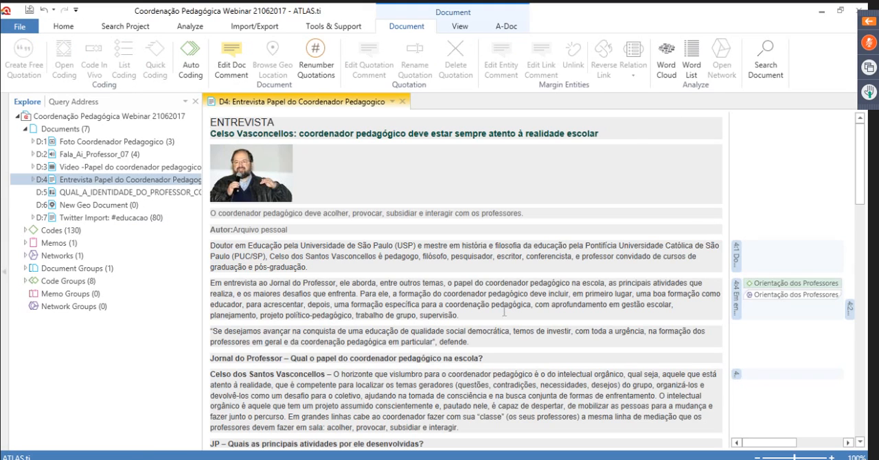
Read through the D4 interview down to the questions about the semana pedagógica, highlighting sample passages such as the Início de ano paragraph
scroll(504, 311, down, 2)
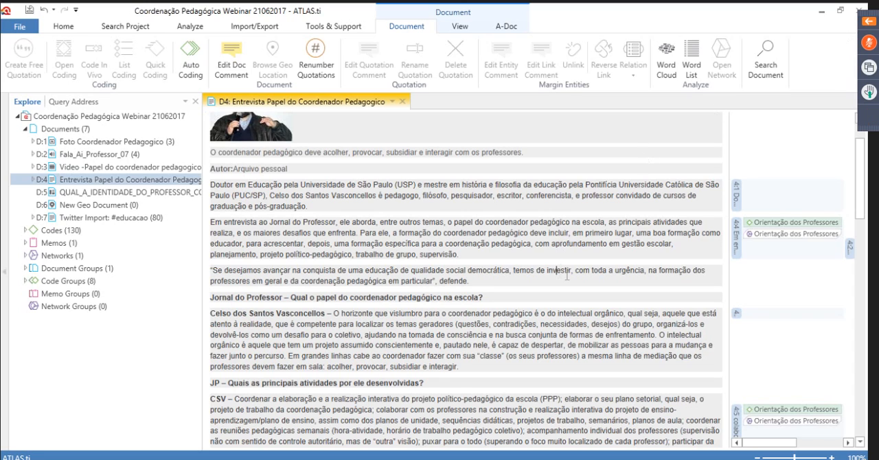
drag(557, 272, 470, 281)
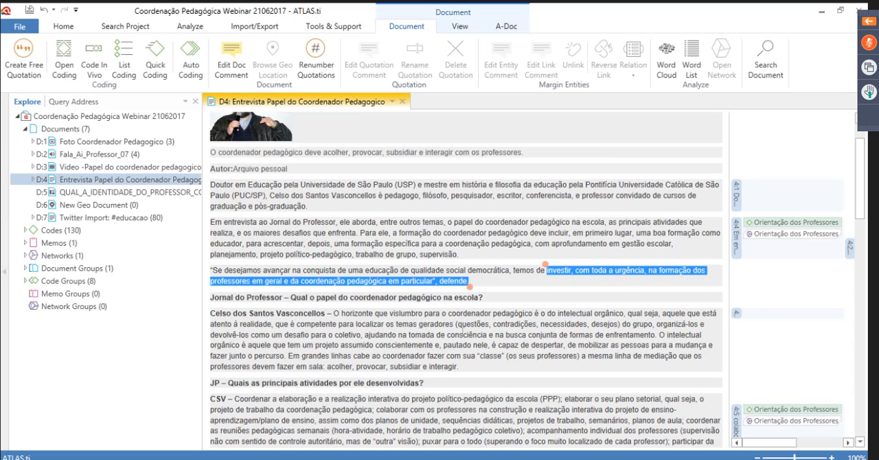
drag(418, 324, 441, 346)
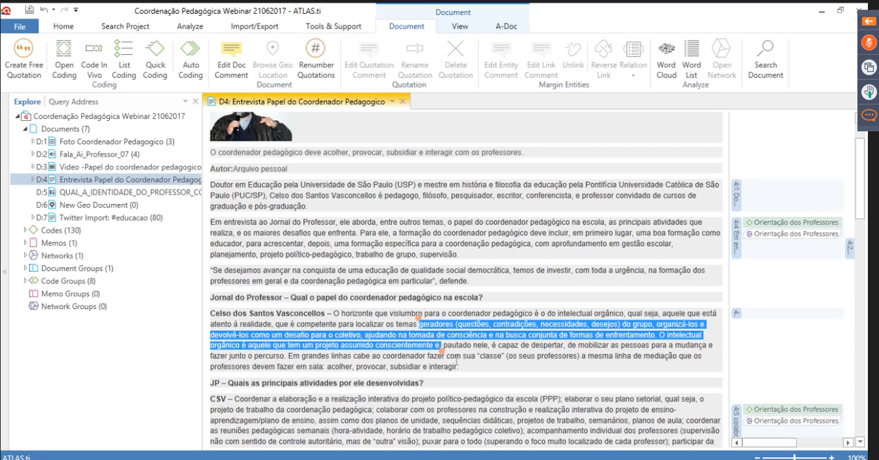
click(485, 382)
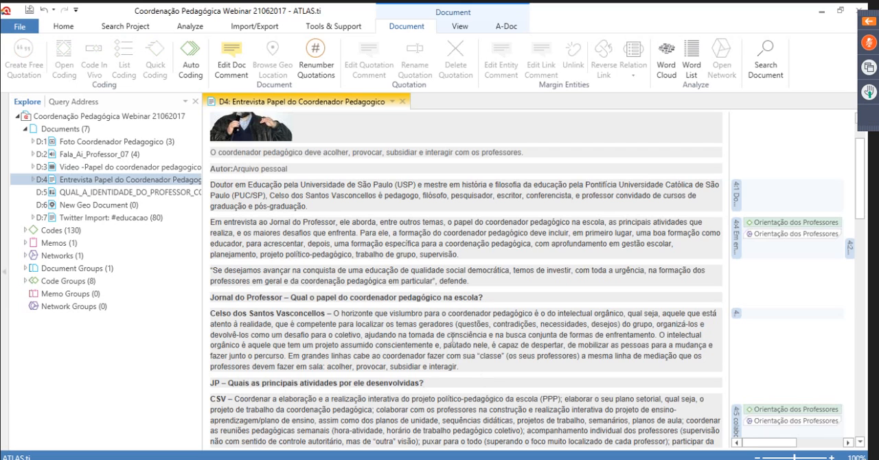
scroll(453, 338, down, 1)
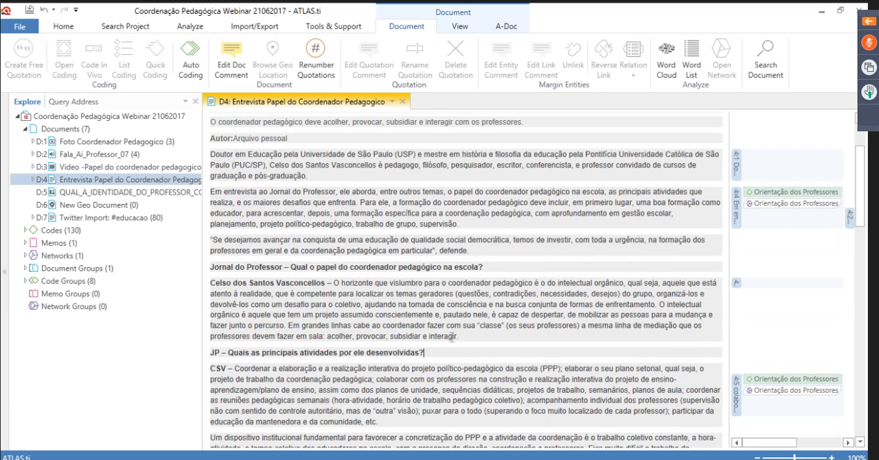
scroll(452, 337, down, 1)
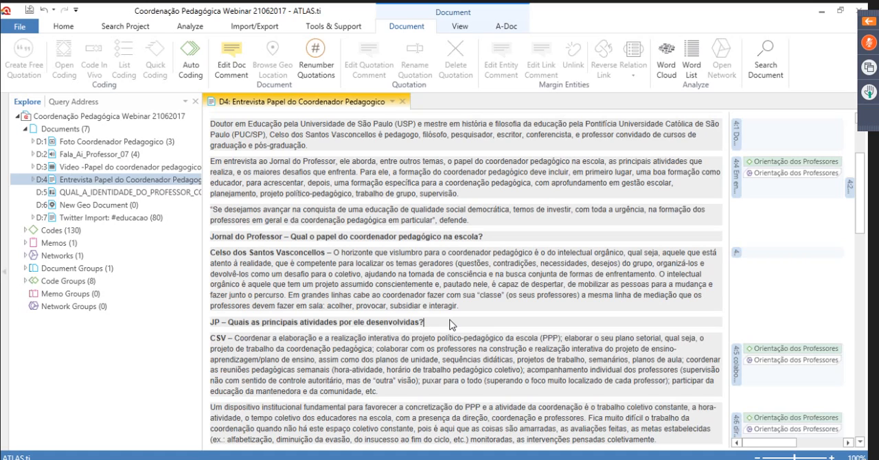
drag(427, 284, 467, 313)
click(470, 315)
scroll(447, 290, down, 1)
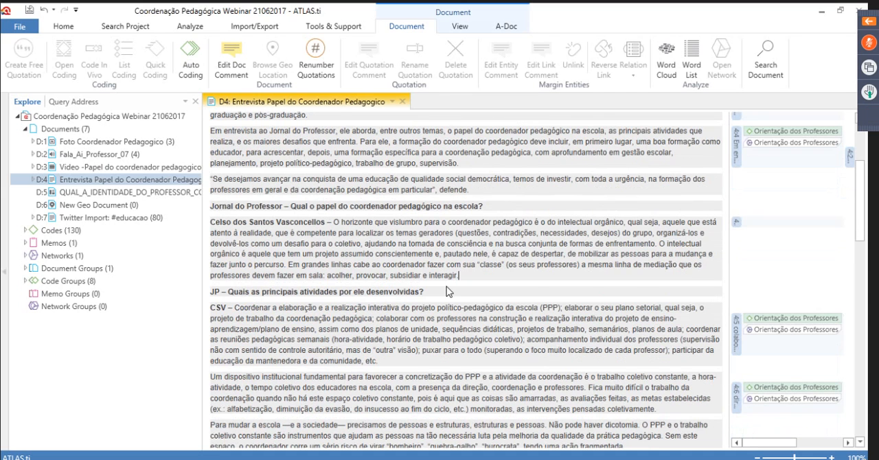
scroll(448, 290, down, 5)
scroll(417, 242, down, 8)
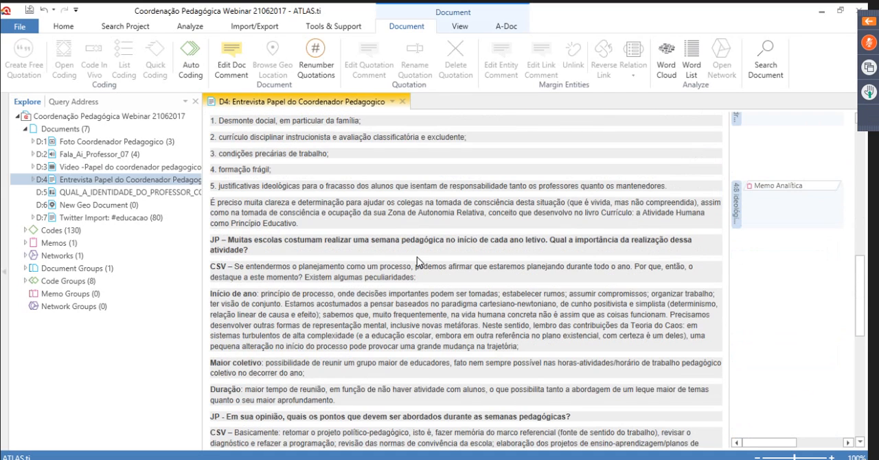
scroll(417, 262, down, 1)
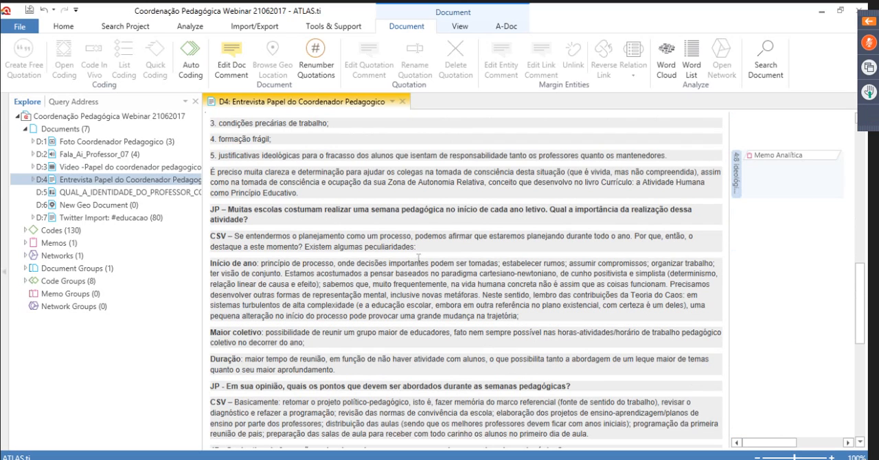
drag(260, 263, 445, 297)
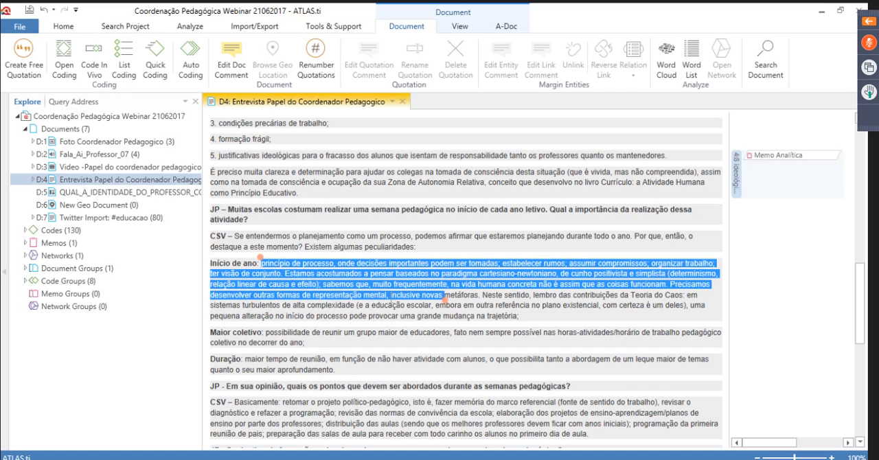
click(335, 333)
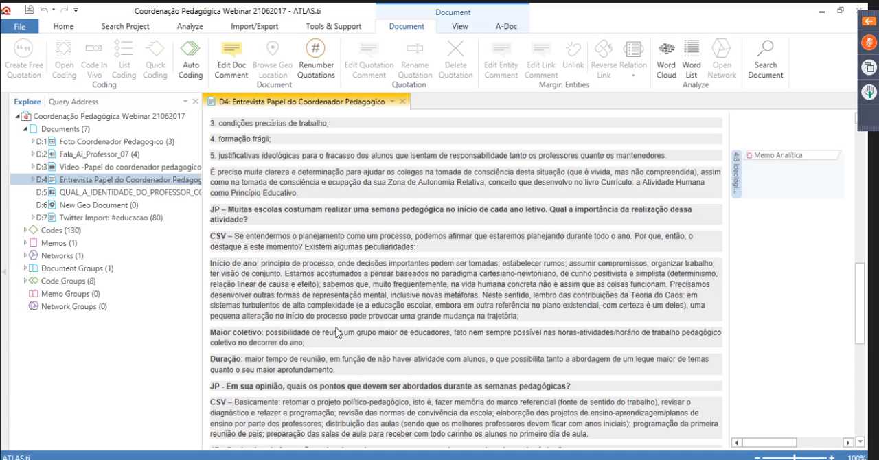
scroll(341, 217, down, 1)
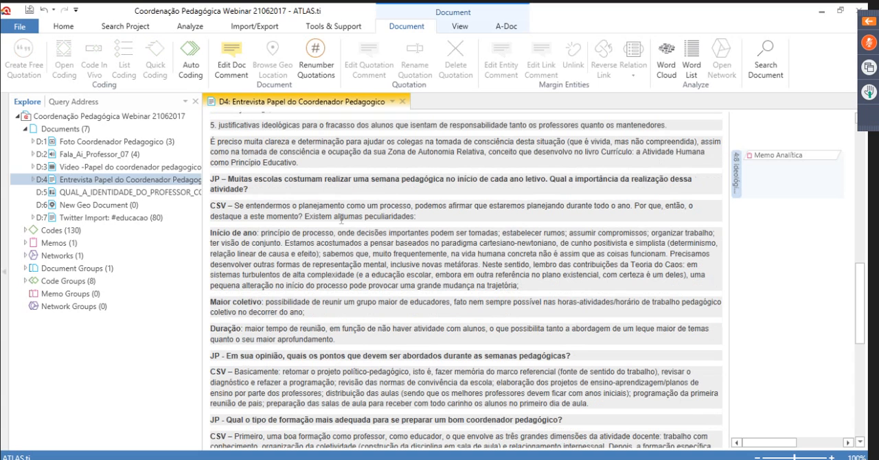
Create a free quotation in D4 from the Início de ano passage running from "princípio de processo" to "novas metáforas"
scroll(341, 220, down, 1)
drag(261, 202, 480, 235)
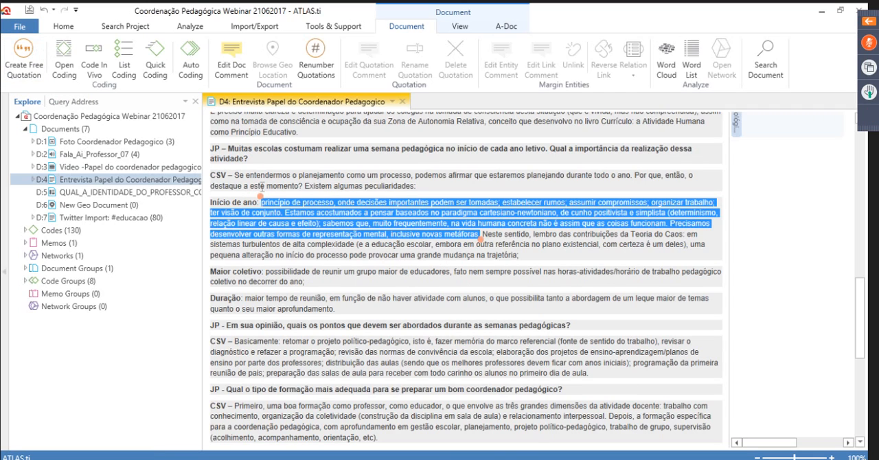
key(ctrl+q)
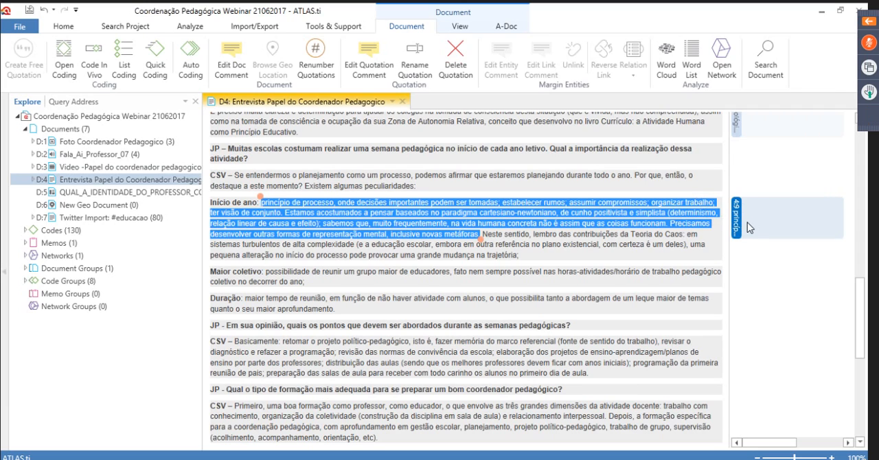
click(600, 260)
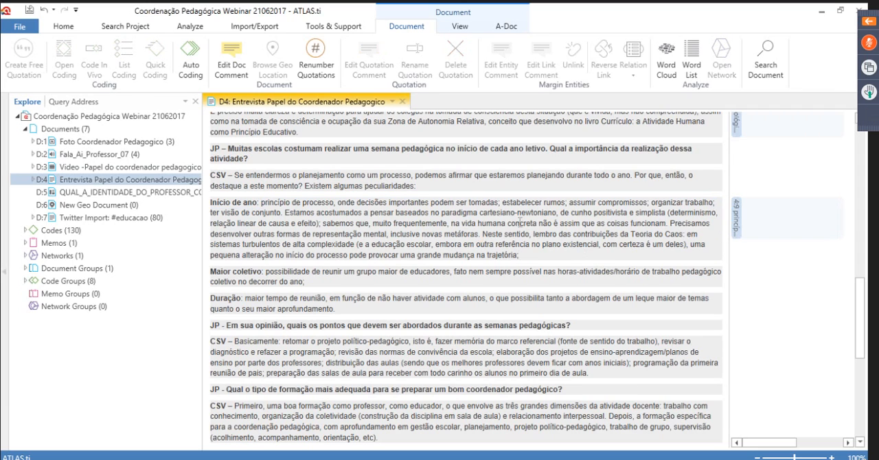
drag(519, 224, 477, 236)
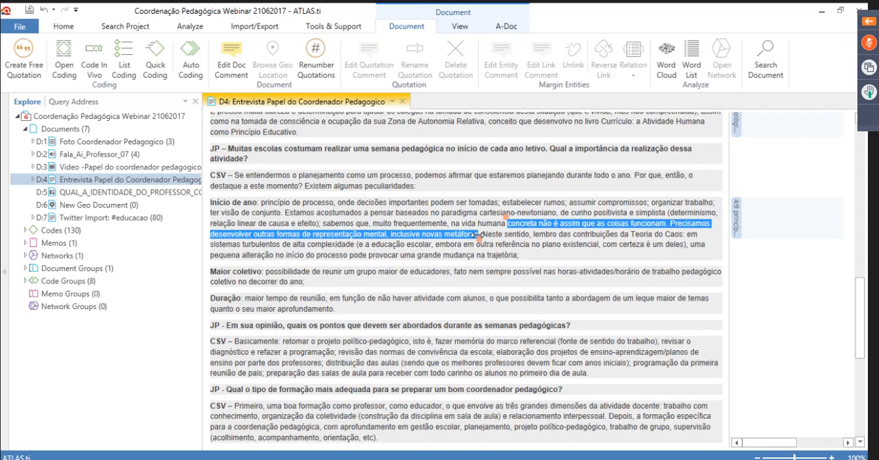
click(534, 264)
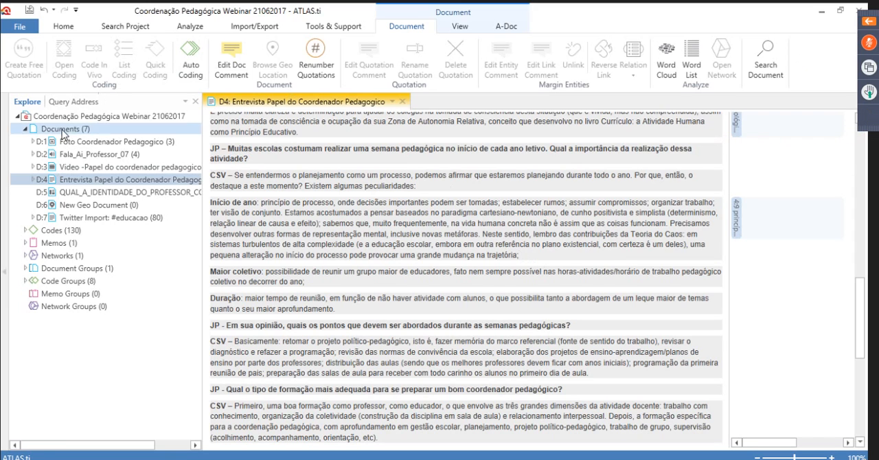
Check the quotations, code and memo in the D4 margin, including the new quotation beside the Início de ano paragraph
scroll(517, 205, up, 2)
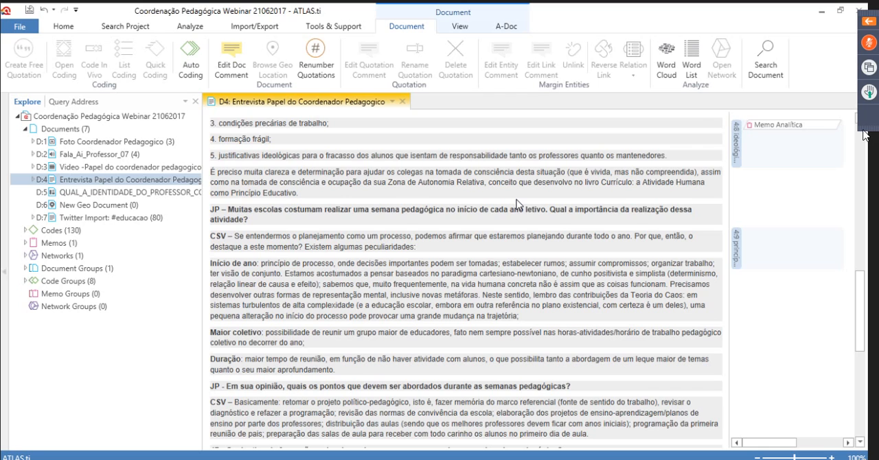
scroll(516, 205, up, 2)
scroll(517, 205, up, 1)
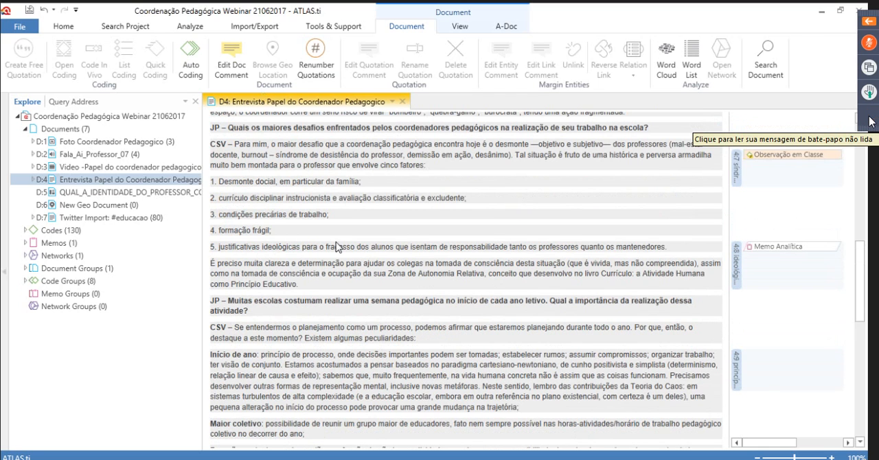
click(735, 371)
click(779, 413)
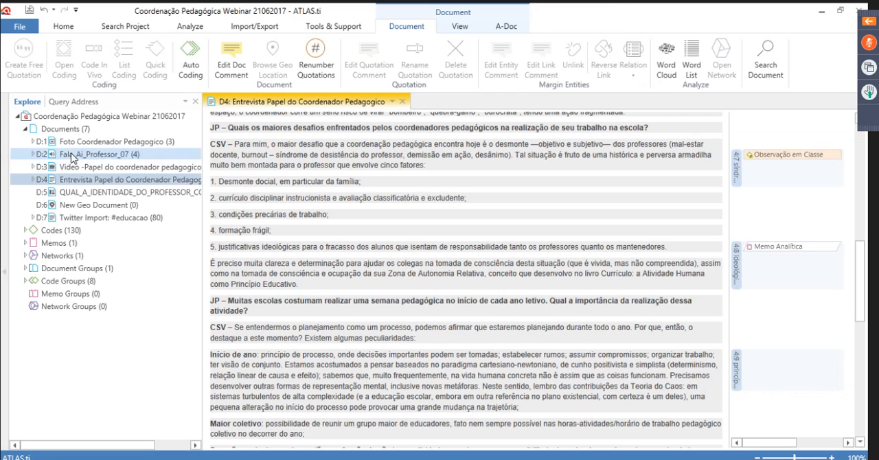
Open document D4 in the Network Editor and import the document node's common neighbors
right_click(74, 182)
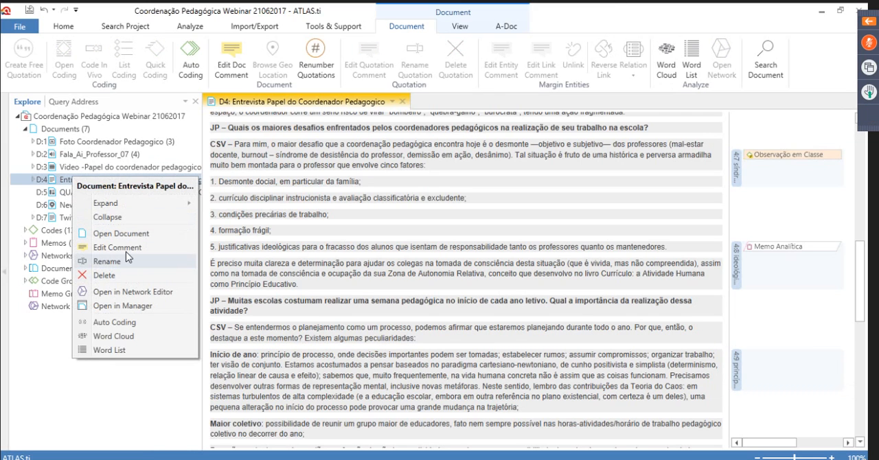
click(132, 292)
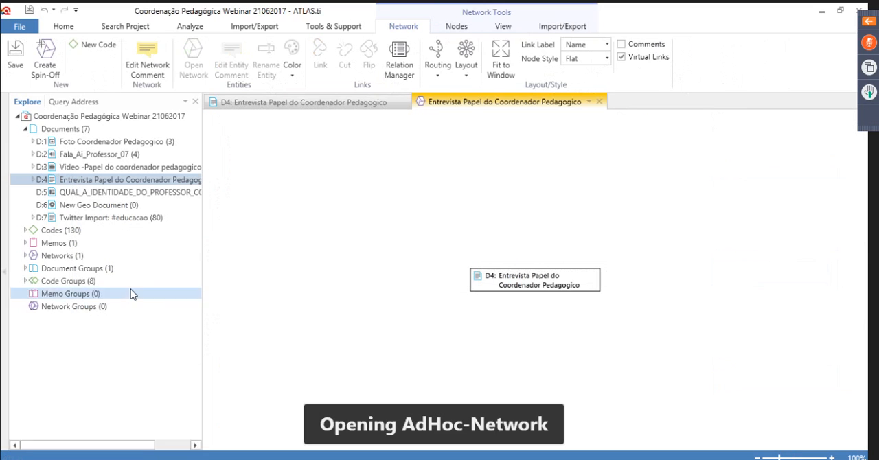
click(518, 285)
right_click(519, 285)
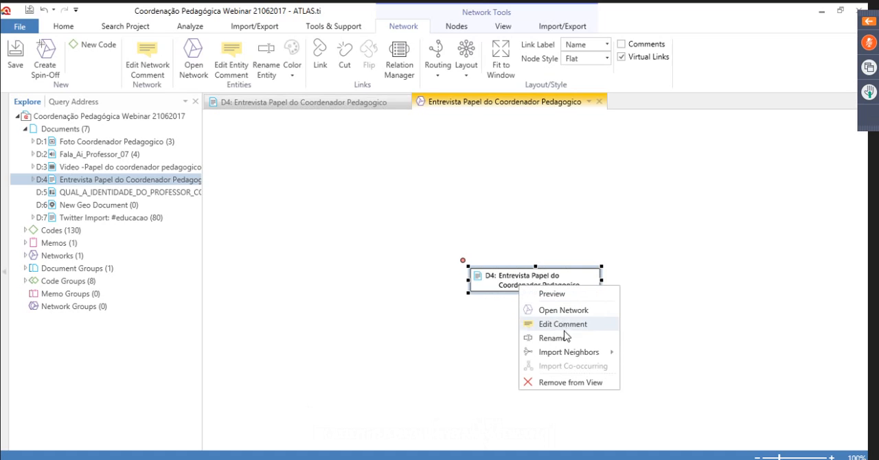
mouse_move(570, 351)
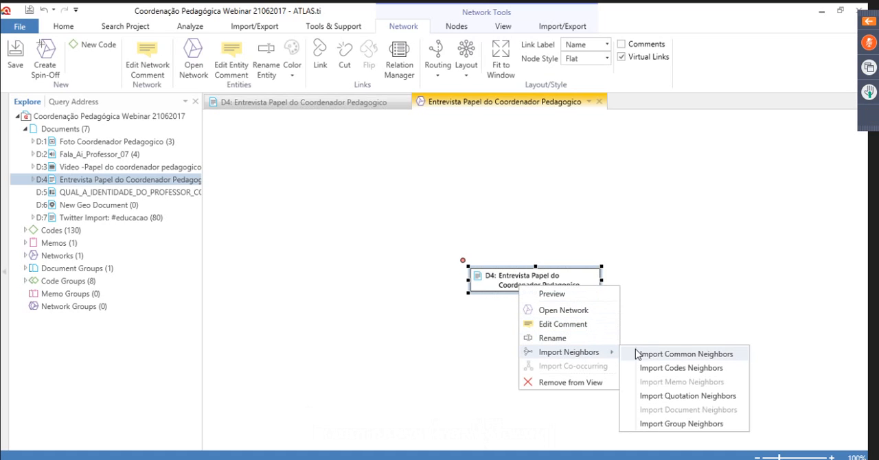
click(684, 354)
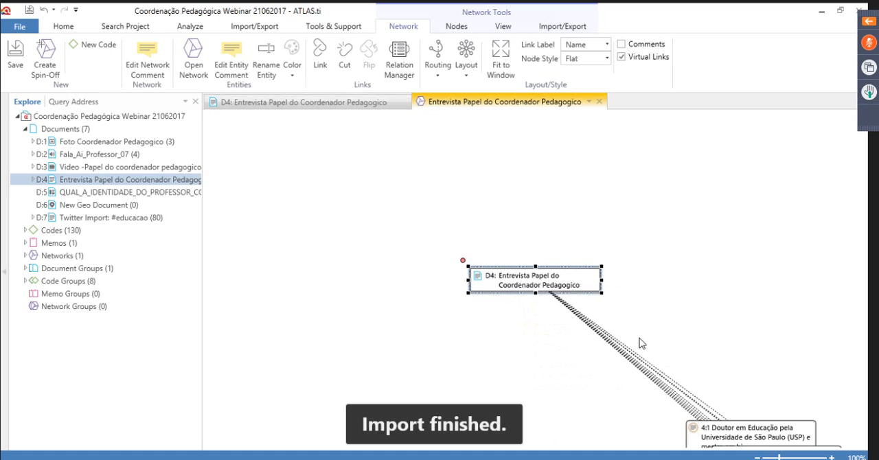
Arrange the D4 network in the Orthogonal layout and clear the node selection
click(465, 72)
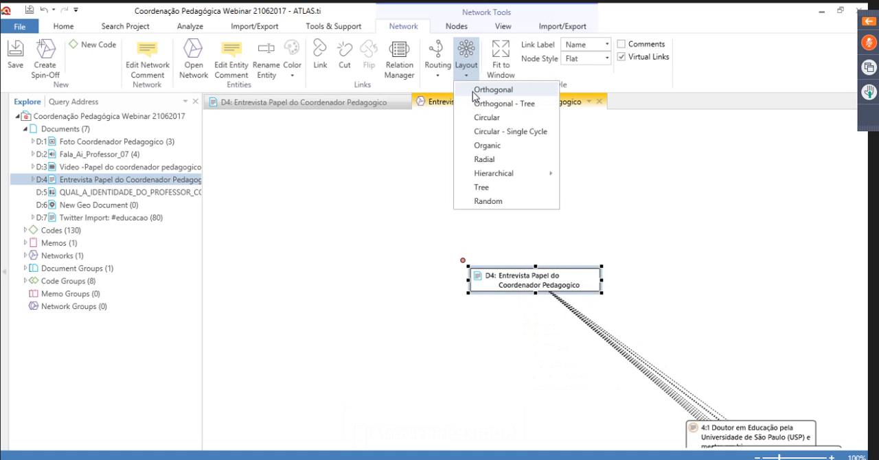
click(473, 92)
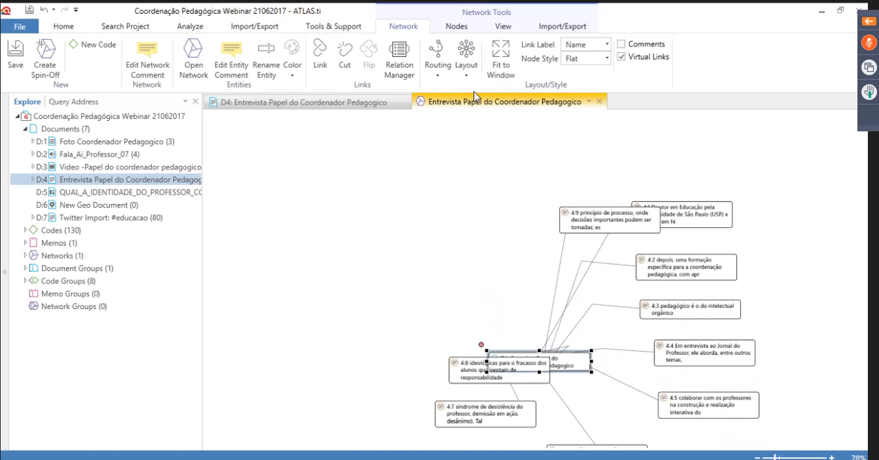
click(780, 323)
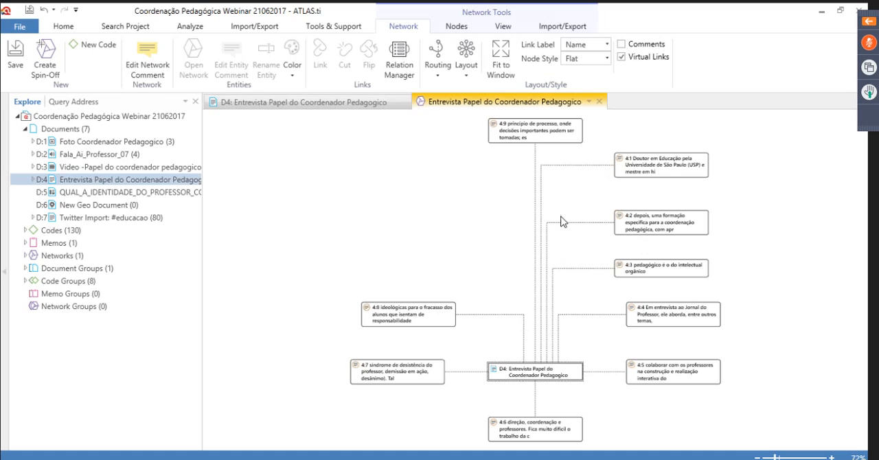
Import the code neighbors of the D4 document node into the network
click(530, 372)
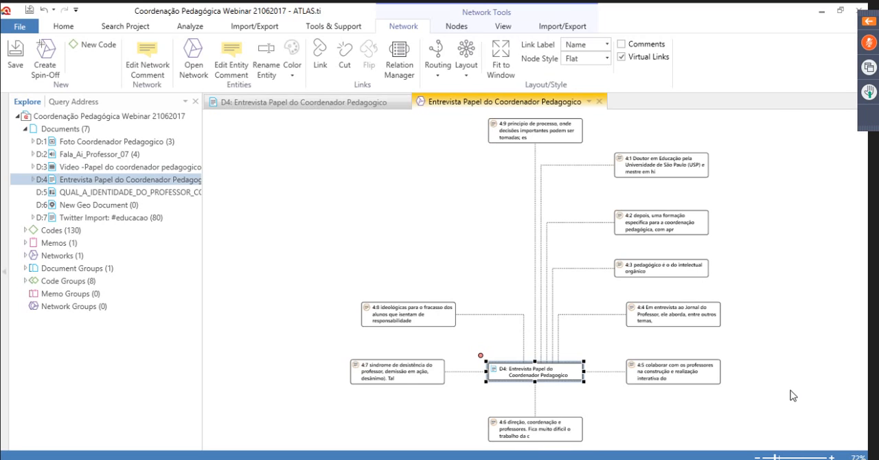
right_click(548, 373)
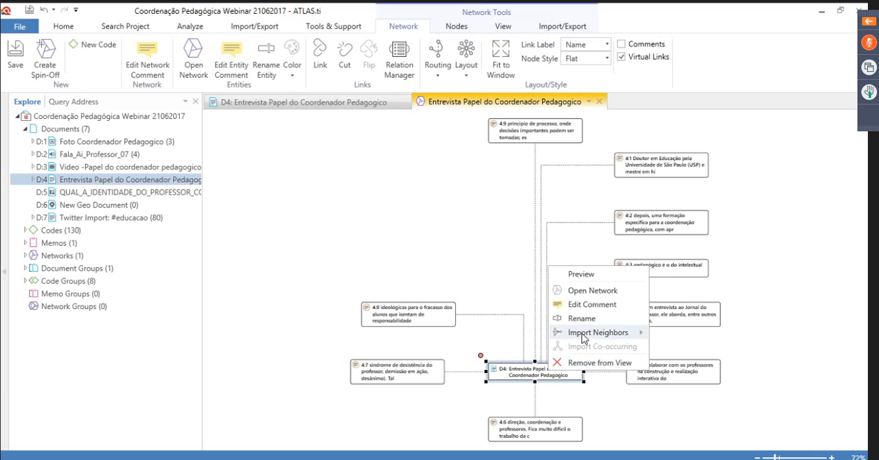
mouse_move(583, 334)
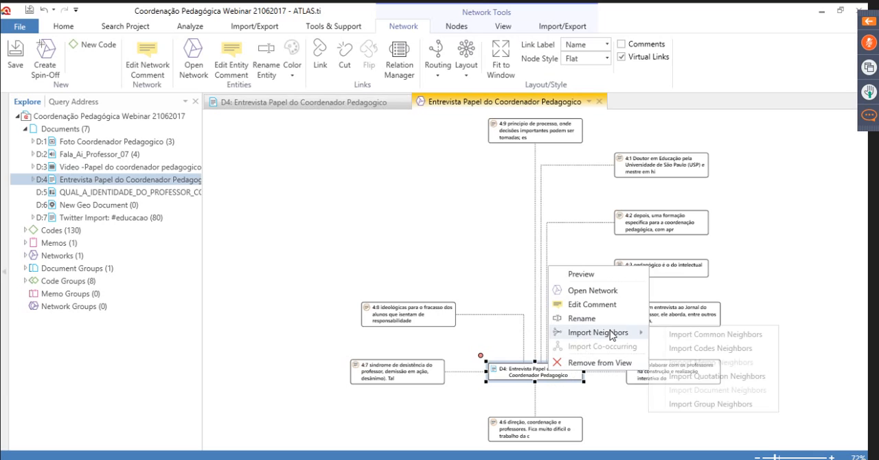
click(676, 348)
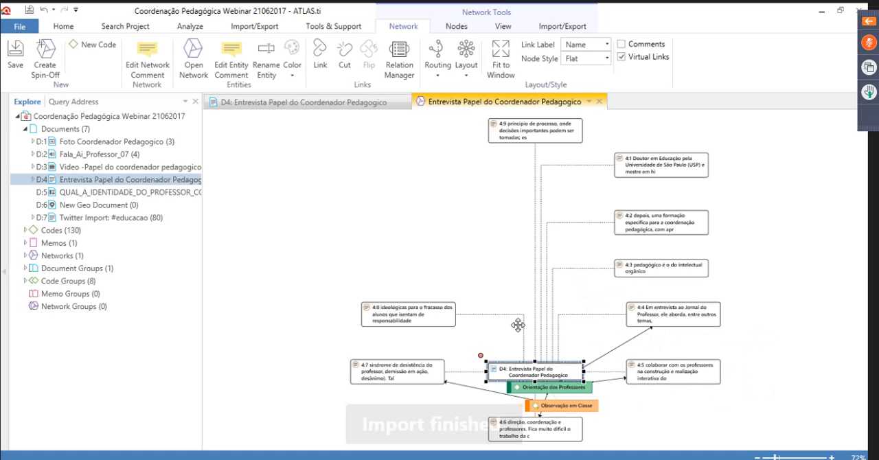
Move the D4 node away to the upper left of the network and separate the Orientação dos Professores and Observação em Classe codes
drag(511, 357, 417, 219)
drag(304, 210, 365, 175)
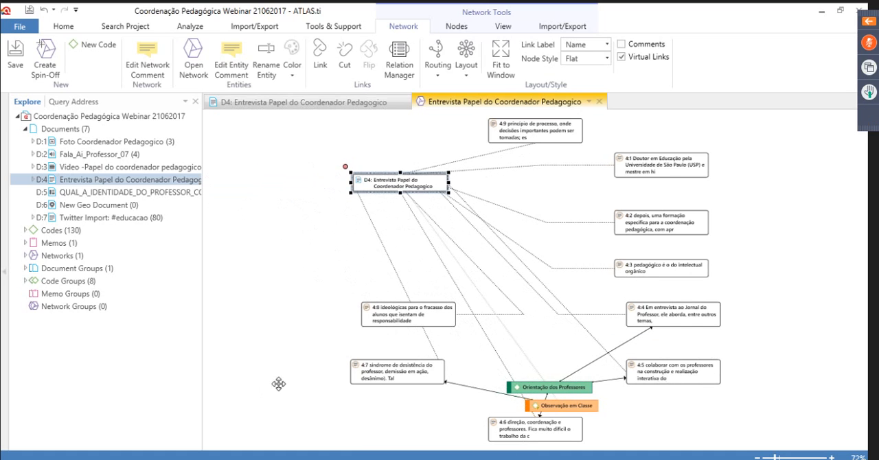
drag(539, 370, 543, 348)
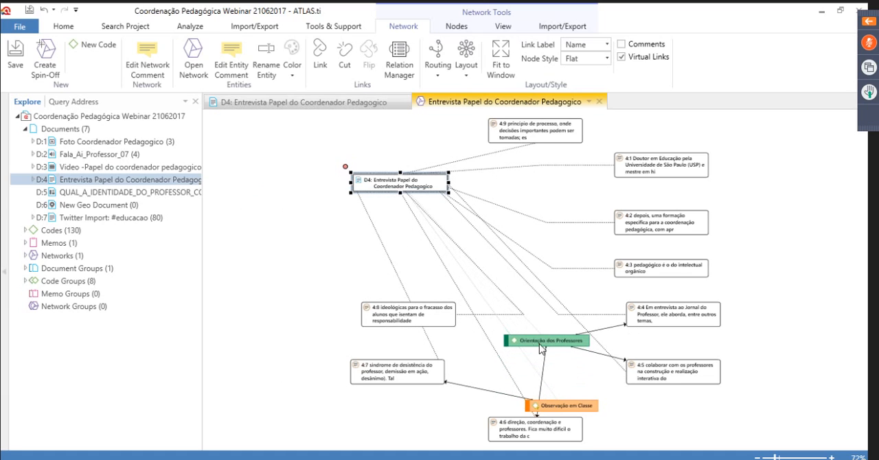
drag(569, 395, 578, 373)
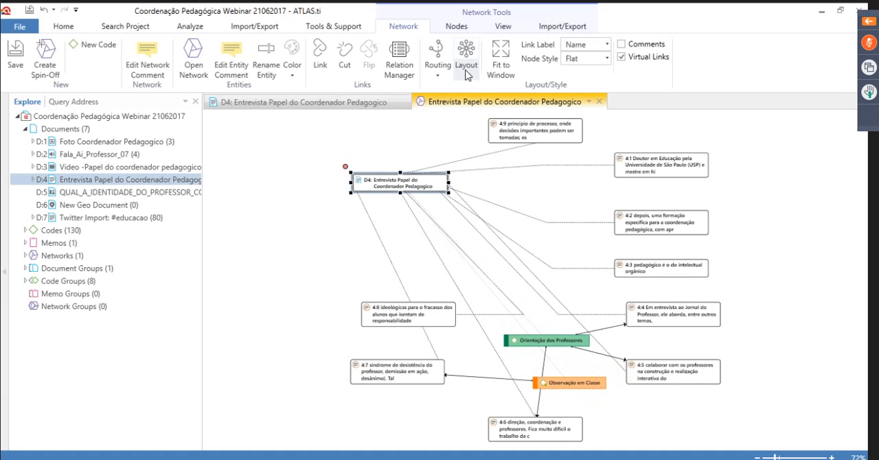
Apply the Circular layout and spread the Observação em Classe and Orientação dos Professores codes and quotation 4:9 outward
click(466, 65)
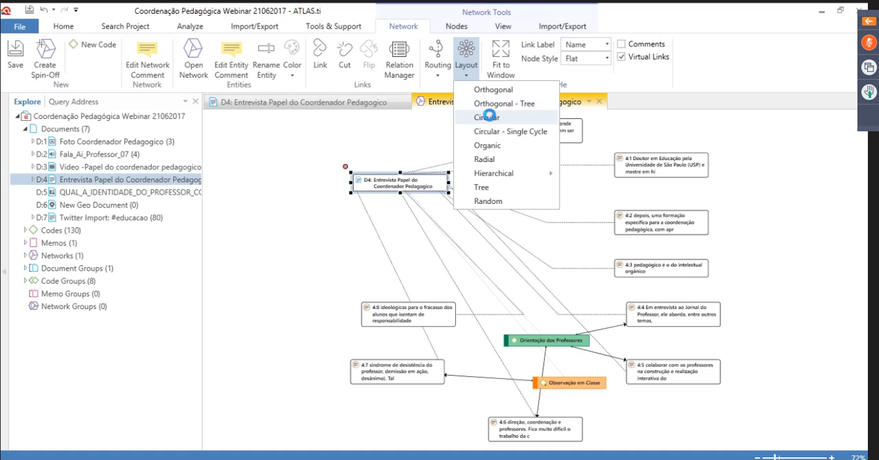
click(489, 117)
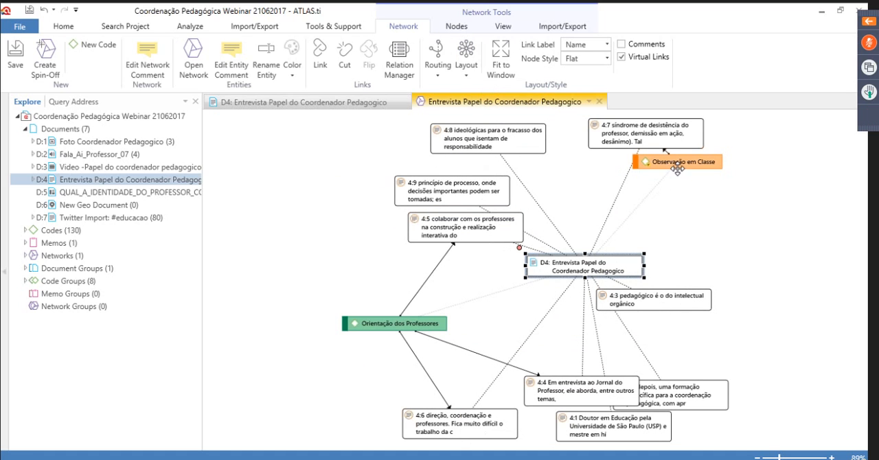
drag(677, 169, 691, 189)
drag(406, 323, 288, 258)
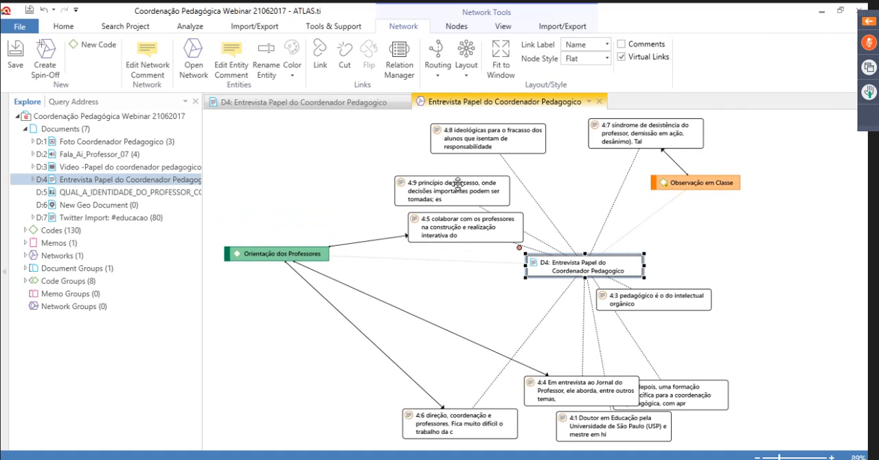
drag(458, 182, 362, 152)
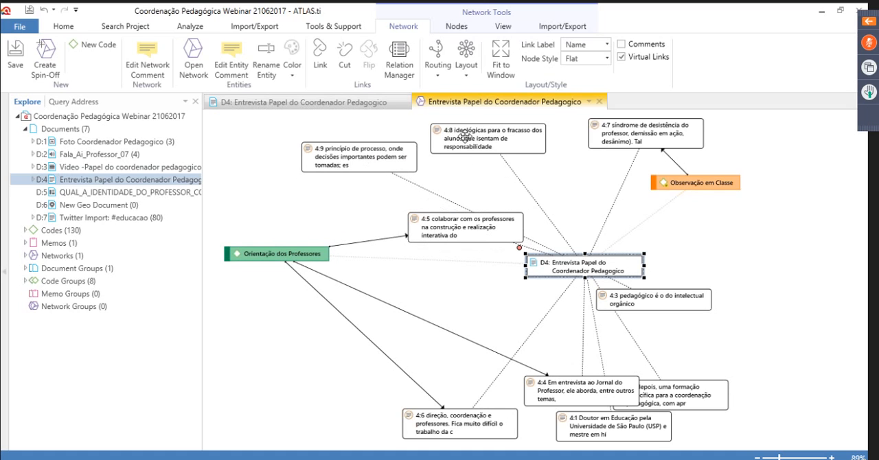
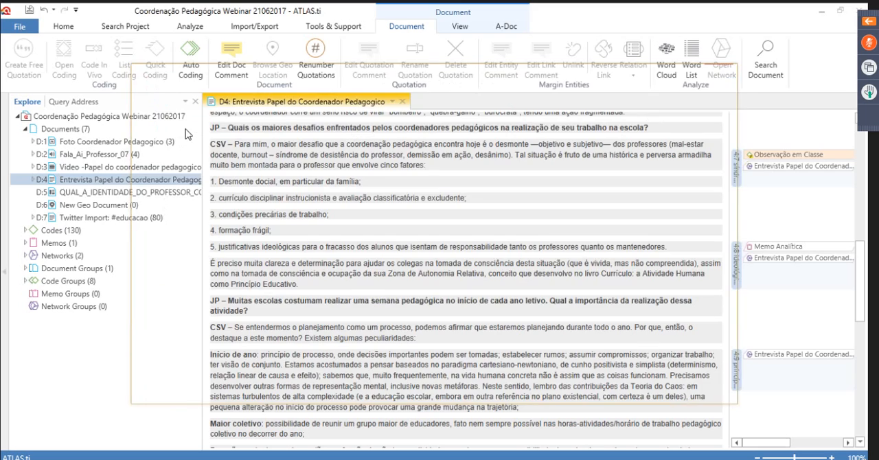
Export the current project as an ATLAS.ti project bundle named Coordenação Pedagógica Webinar 21062017
click(20, 26)
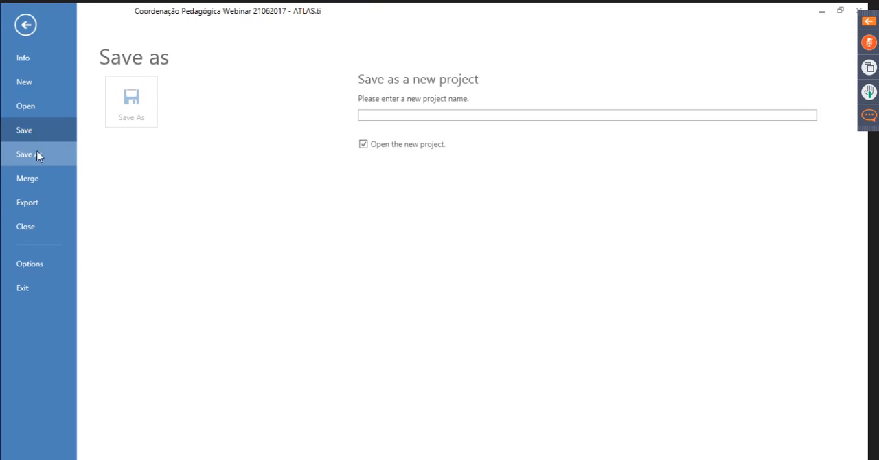
click(36, 207)
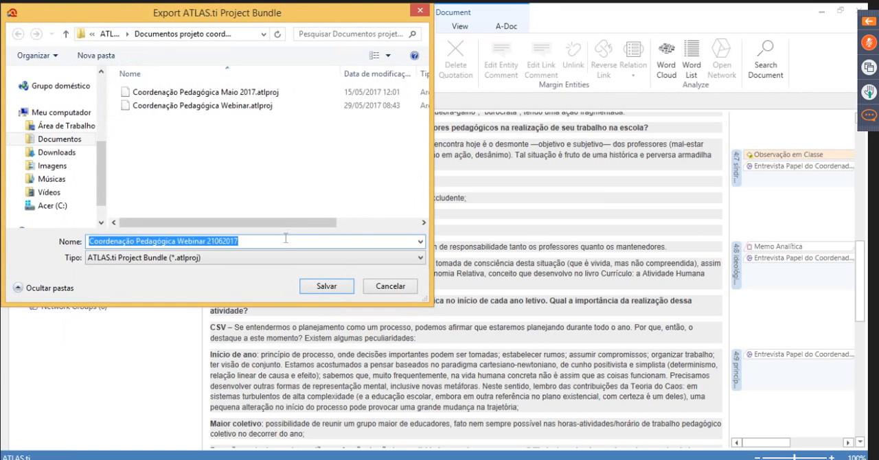
click(323, 291)
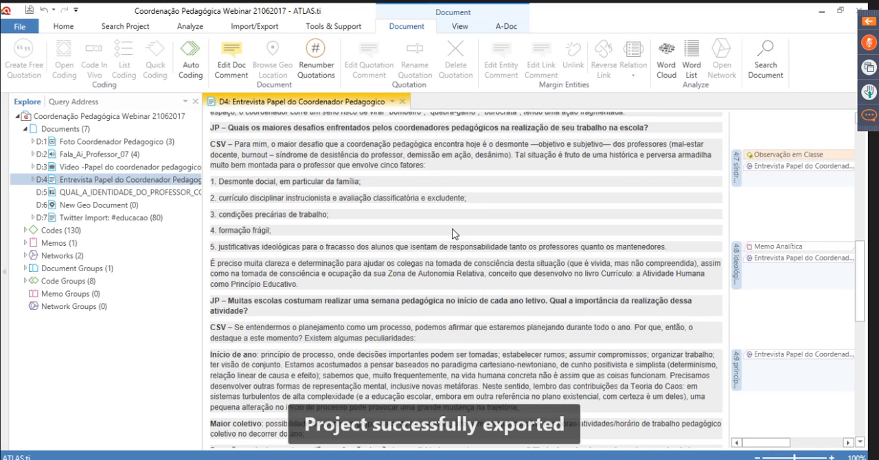
click(26, 28)
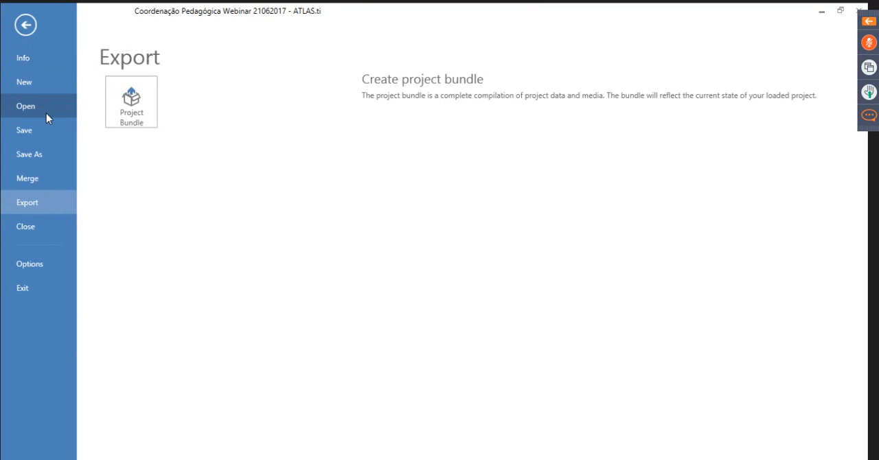
click(28, 34)
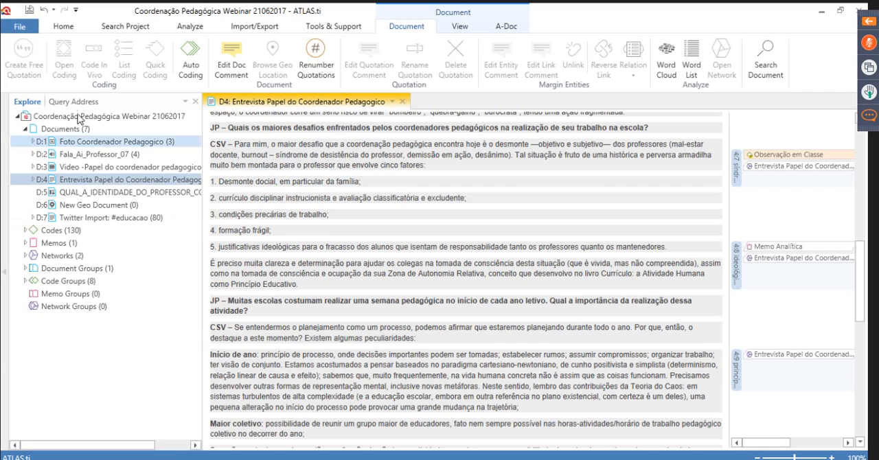
Import the project bundle Coordenação Pedagógica Maio 2017.atlproj from the project documents folder
click(20, 27)
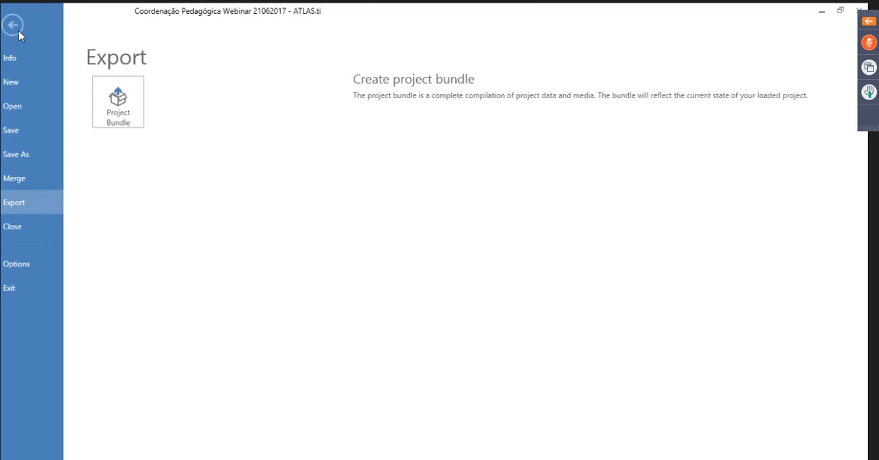
click(28, 84)
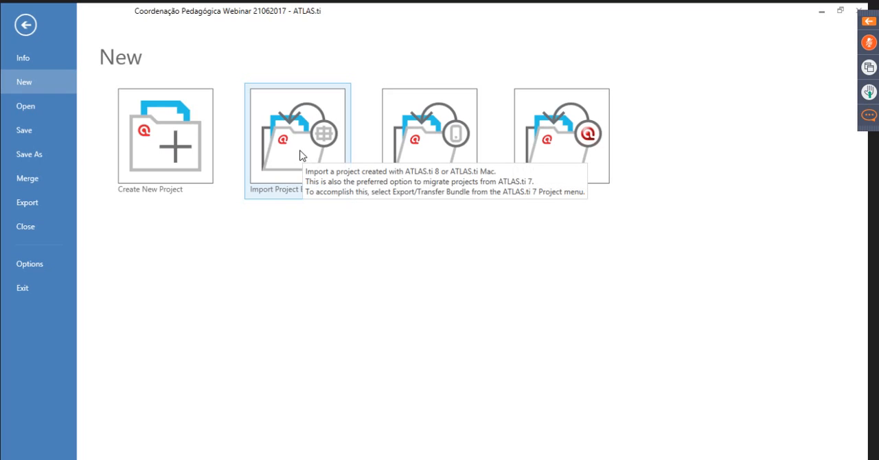
key(Escape)
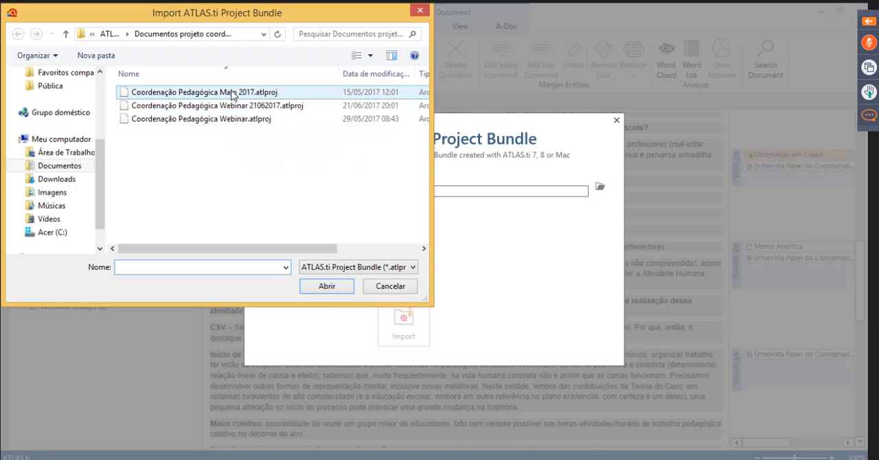
click(227, 93)
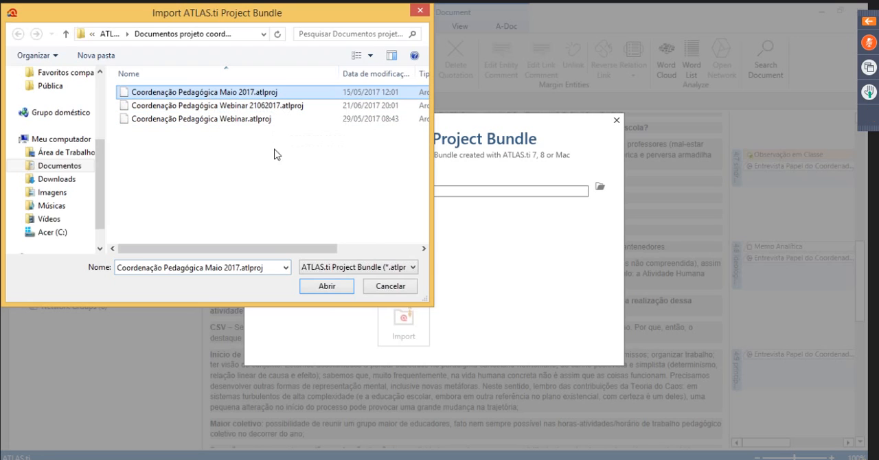
click(332, 290)
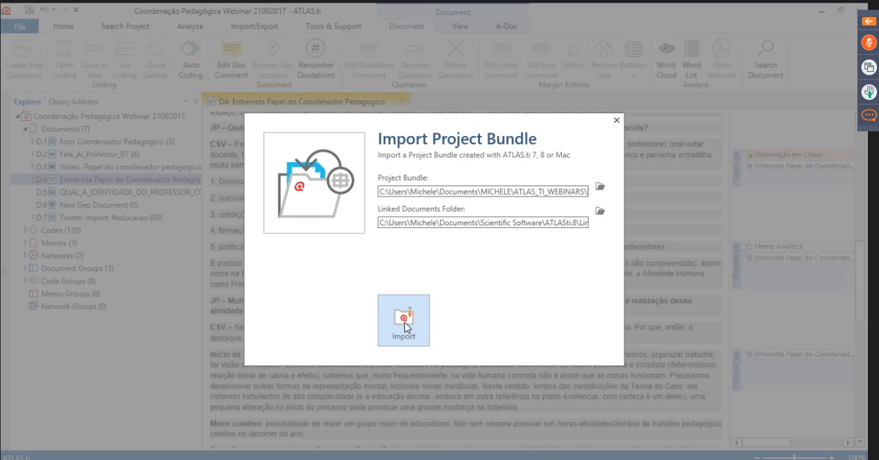
click(405, 322)
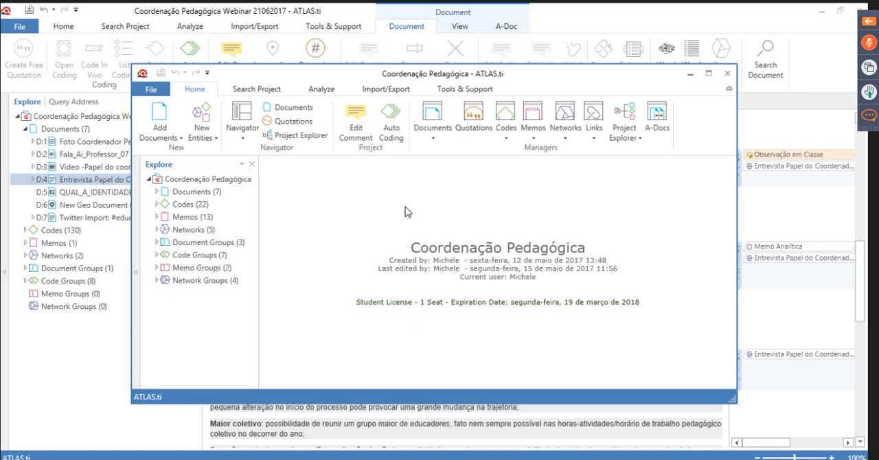
click(709, 74)
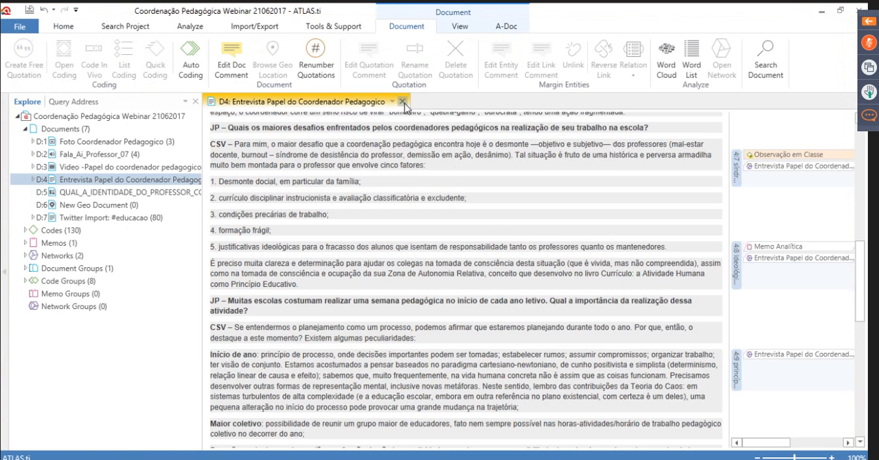
Close the D4 interview document and widen the project tree so the full document names fit
click(403, 102)
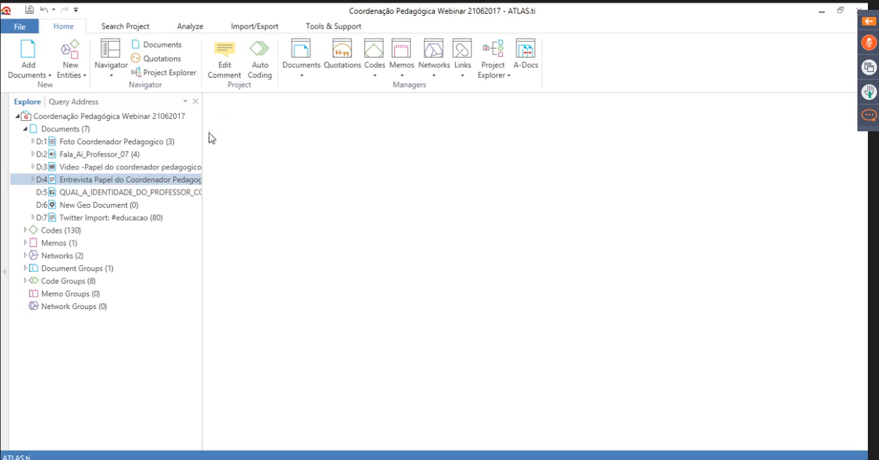
drag(202, 140, 265, 170)
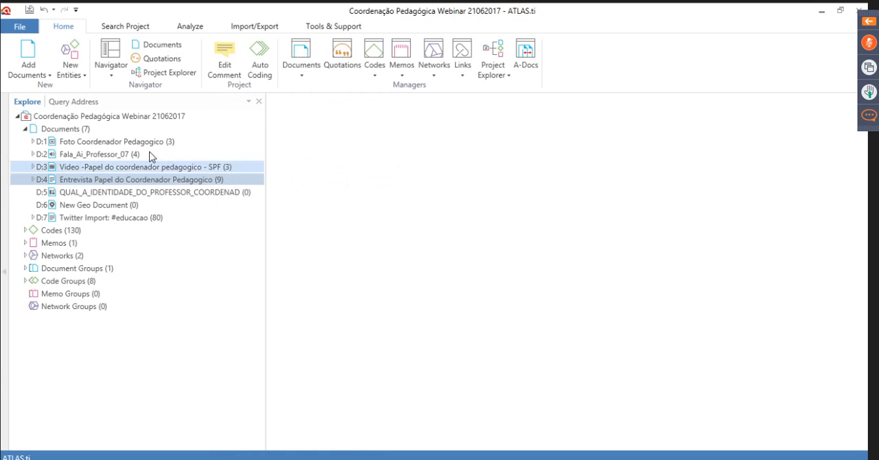
click(25, 128)
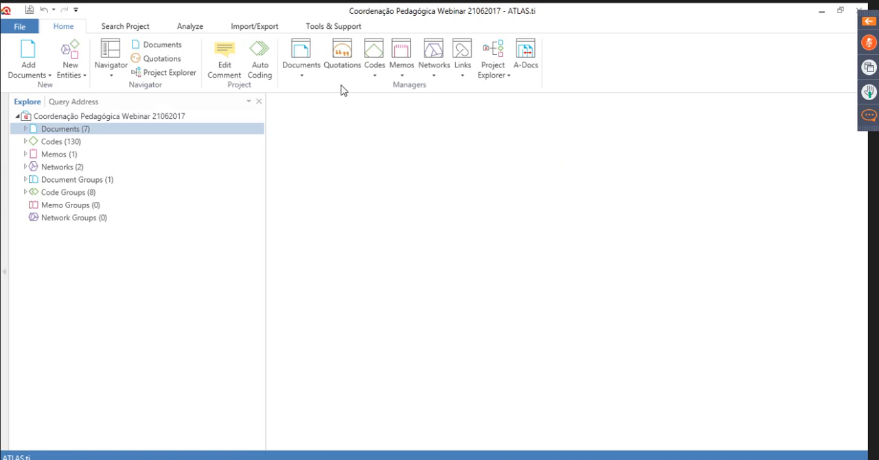
click(69, 154)
click(81, 132)
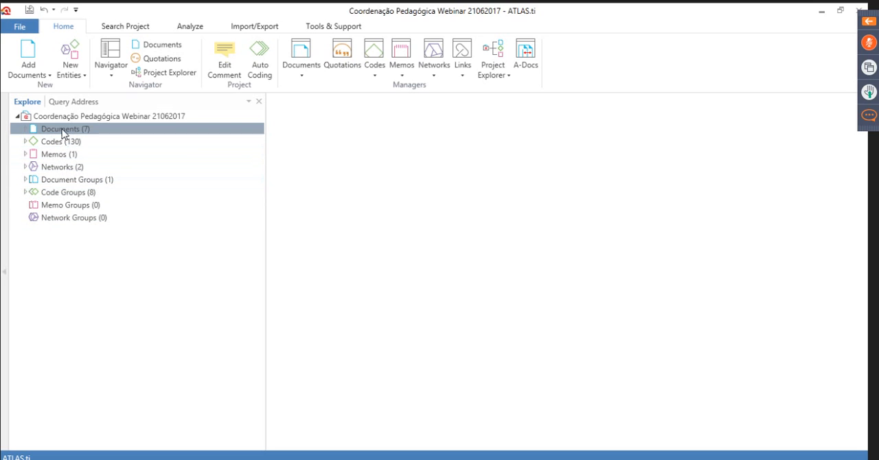
click(26, 130)
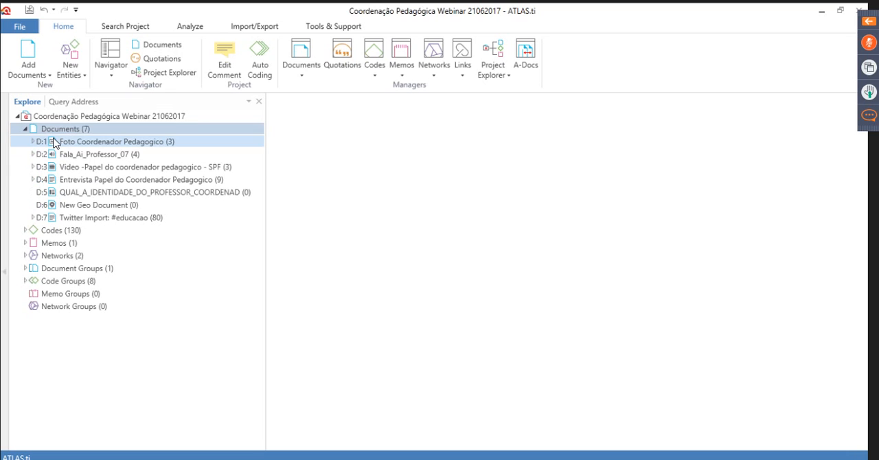
Open the D4 document Entrevista Papel do Coordenador Pedagogico and start a network from it
click(127, 182)
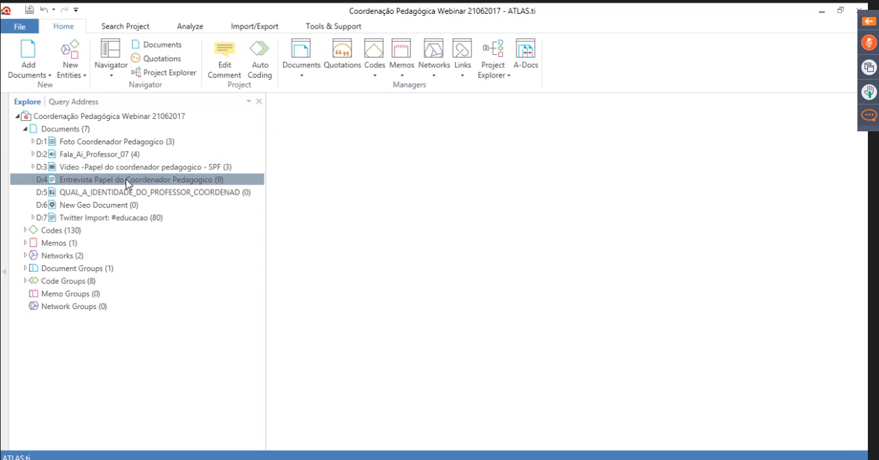
double_click(127, 182)
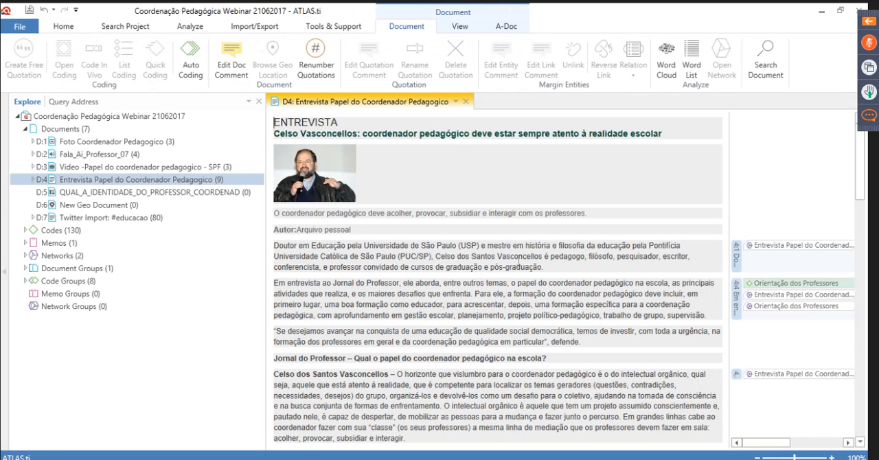
right_click(222, 183)
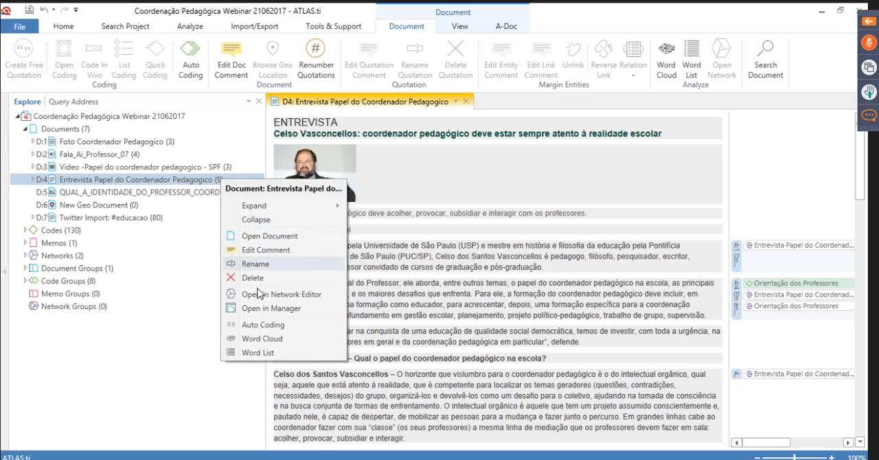
click(265, 308)
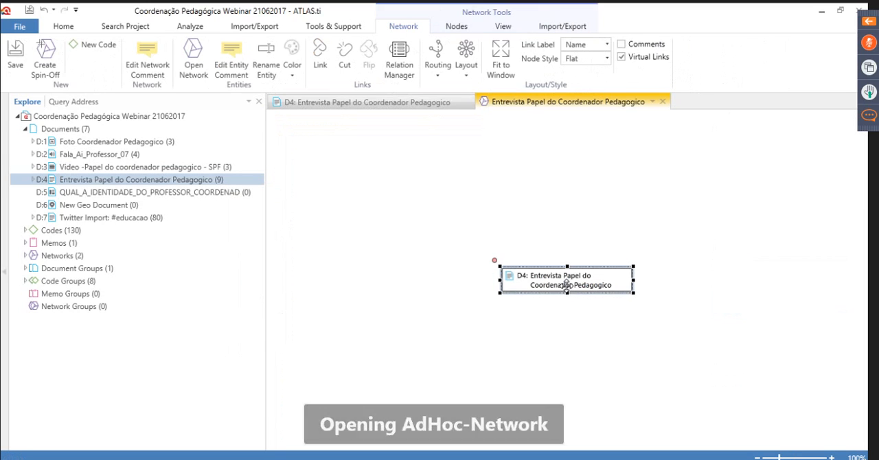
Import the quotation and code neighbors of the D4 node and arrange the network in an orthogonal layout
right_click(566, 285)
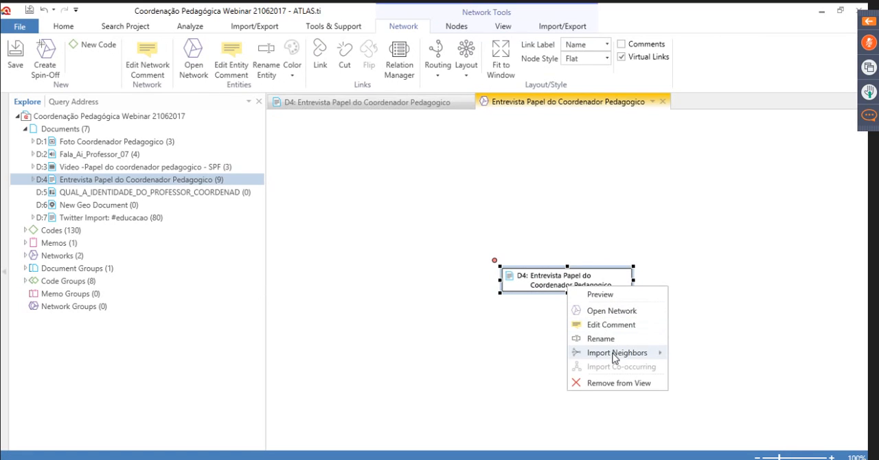
mouse_move(614, 358)
click(717, 358)
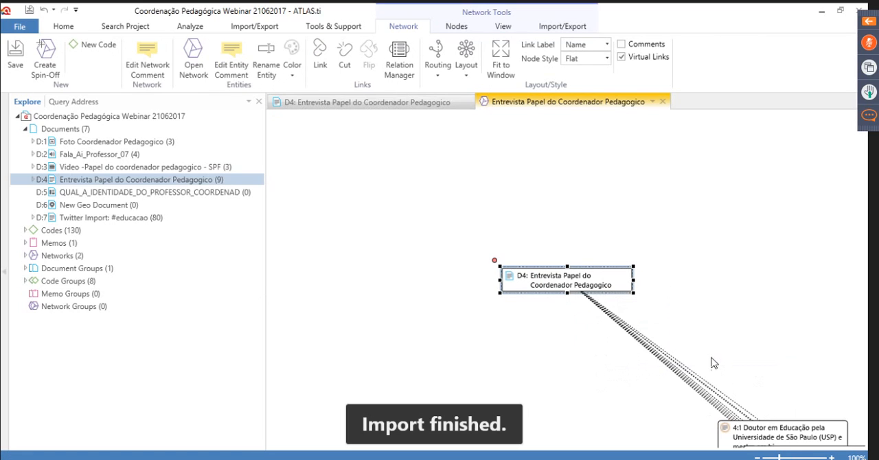
right_click(586, 283)
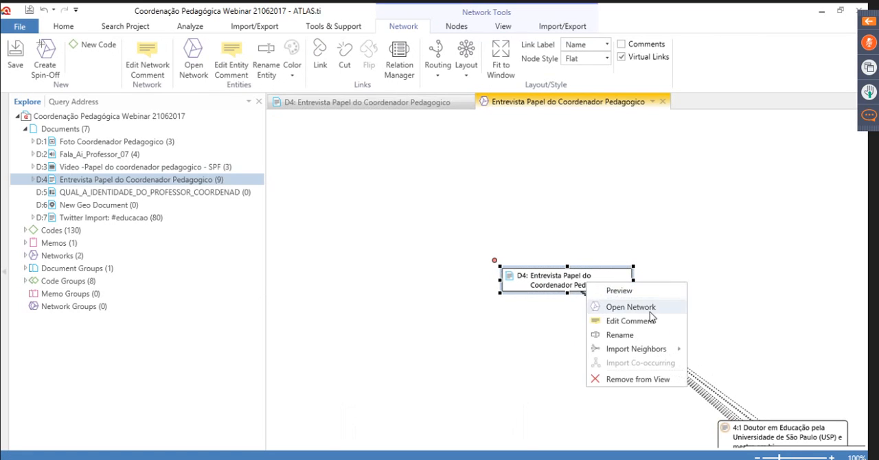
mouse_move(651, 352)
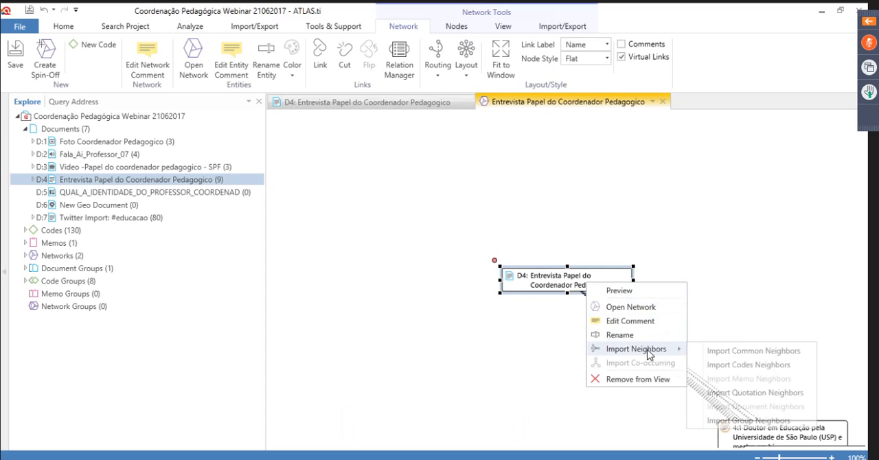
click(747, 364)
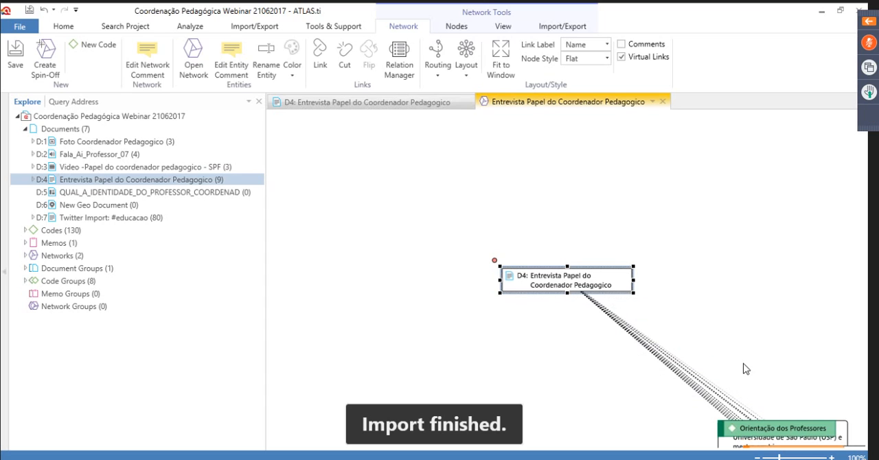
click(466, 65)
click(485, 104)
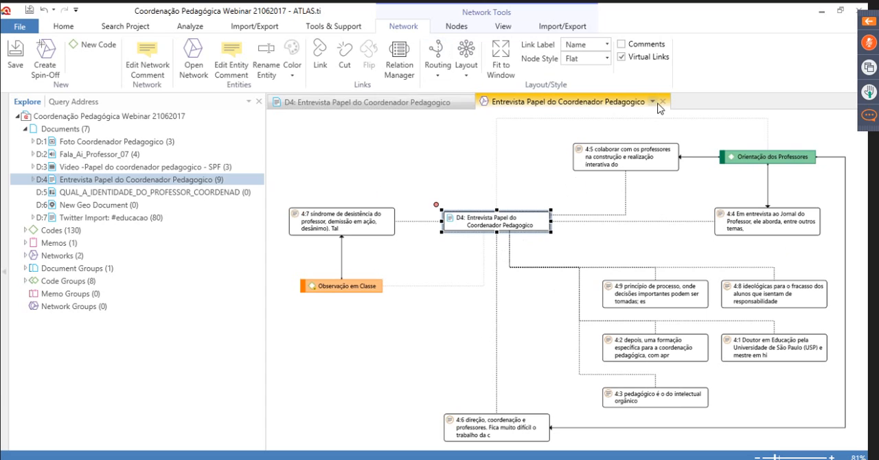
Find the Orientação dos Professores code in the project's code list and open it in the network editor
click(26, 230)
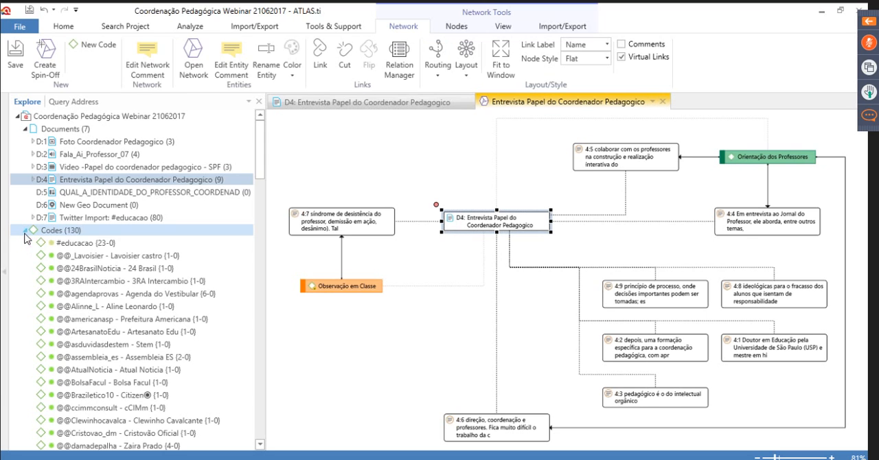
scroll(175, 325, down, 3)
scroll(171, 316, down, 12)
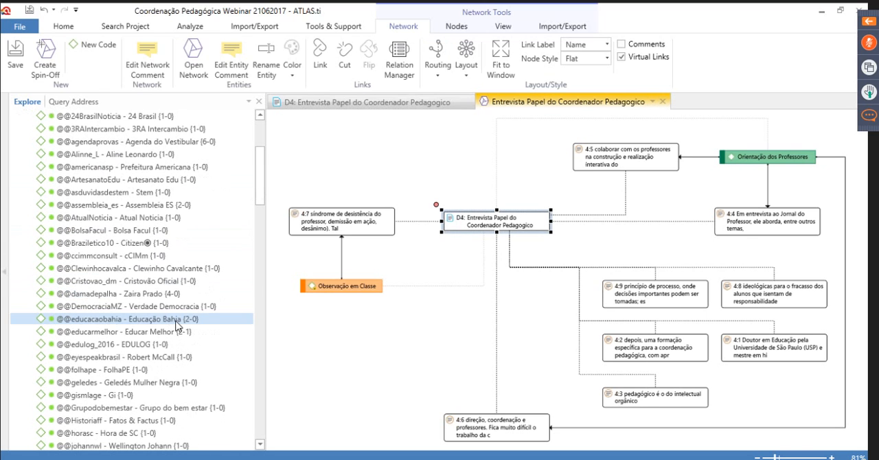
scroll(165, 298, down, 15)
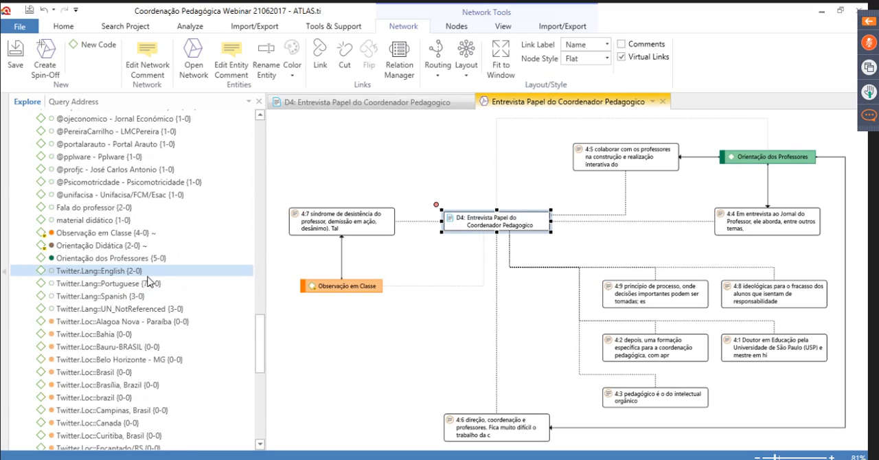
scroll(196, 296, up, 15)
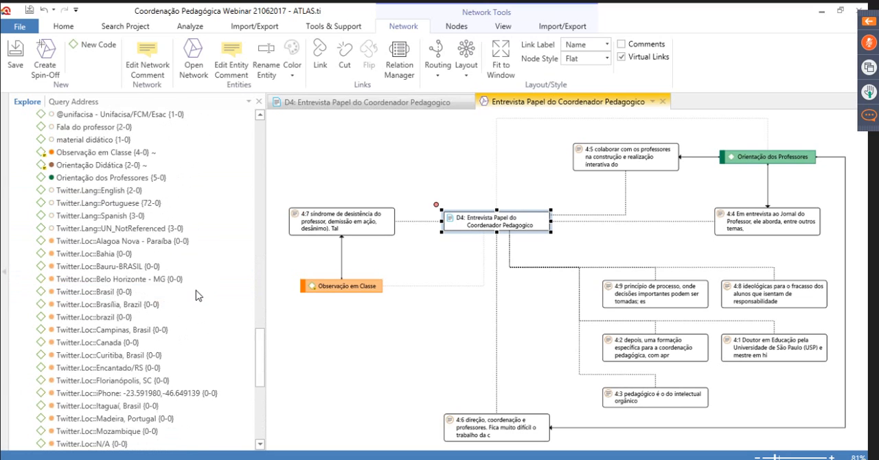
click(116, 300)
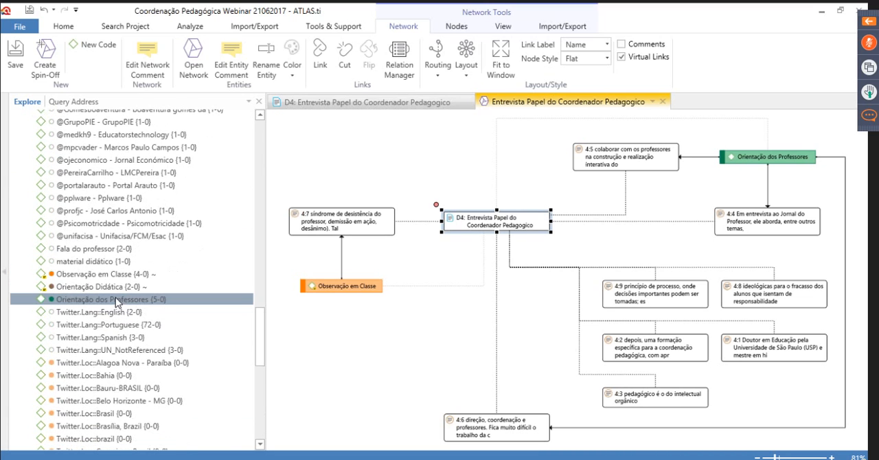
right_click(117, 300)
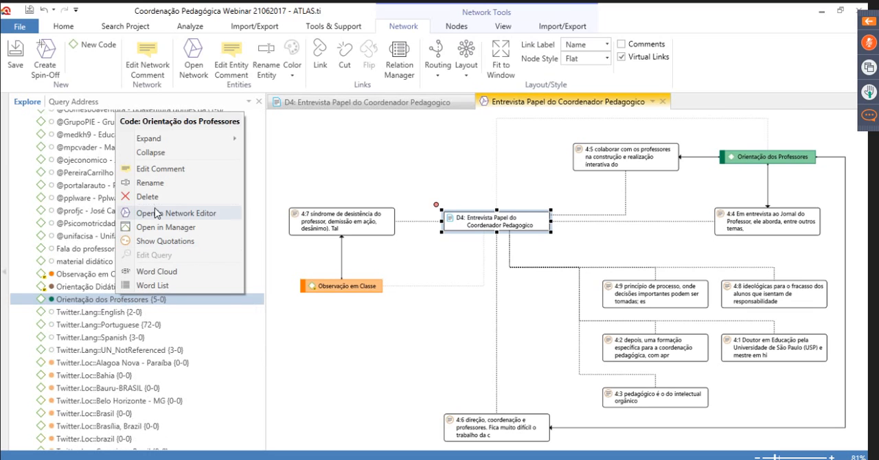
click(184, 219)
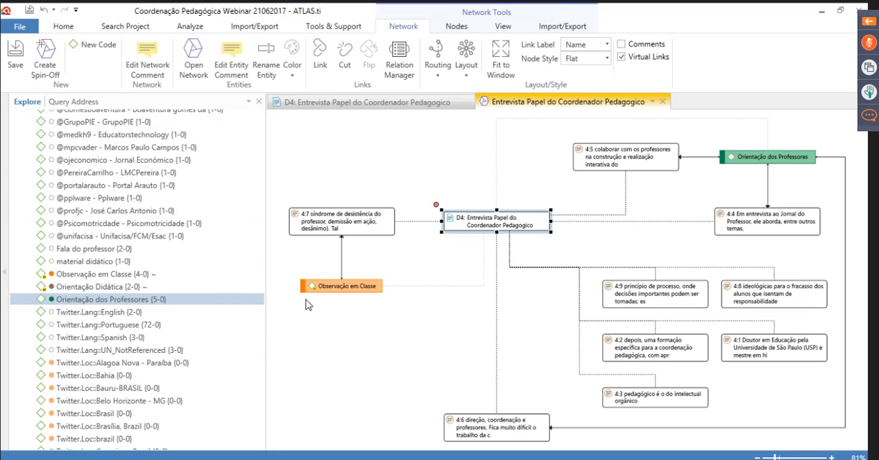
Import the quotation neighbors of the Orientação dos Professores node and arrange the network in an organic layout
right_click(577, 283)
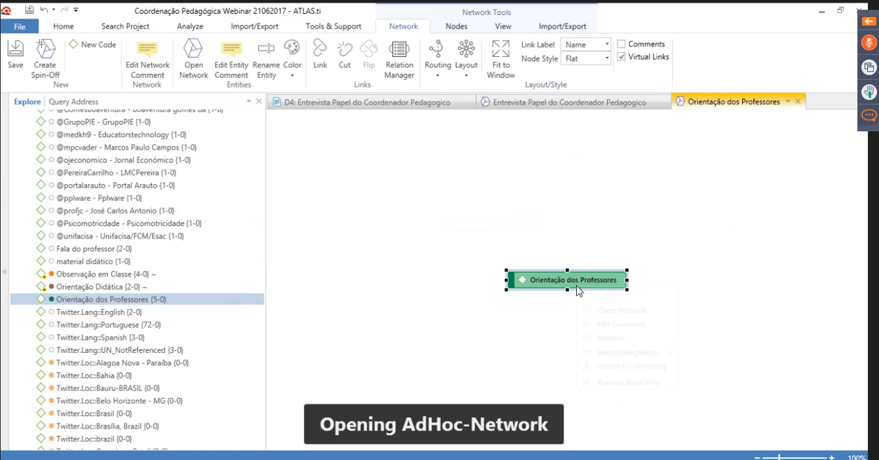
mouse_move(630, 357)
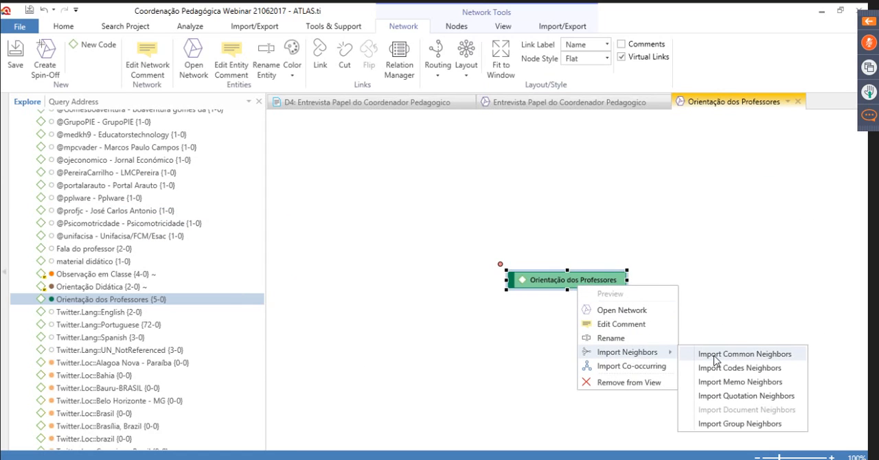
click(714, 359)
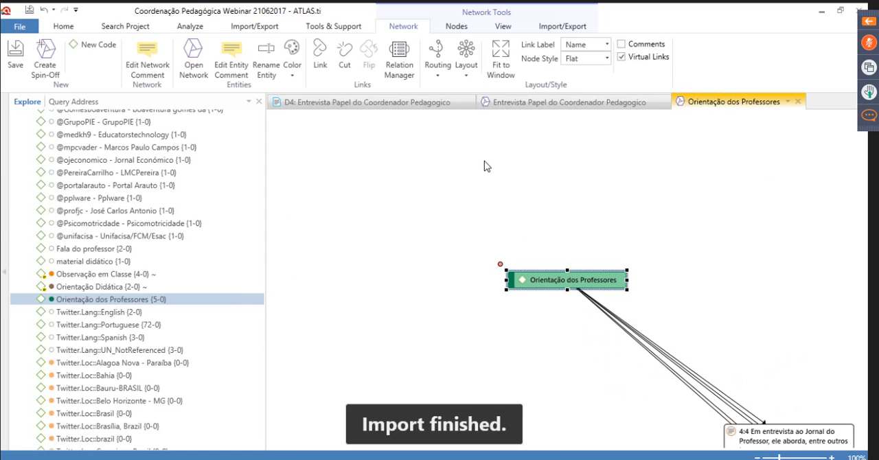
click(471, 70)
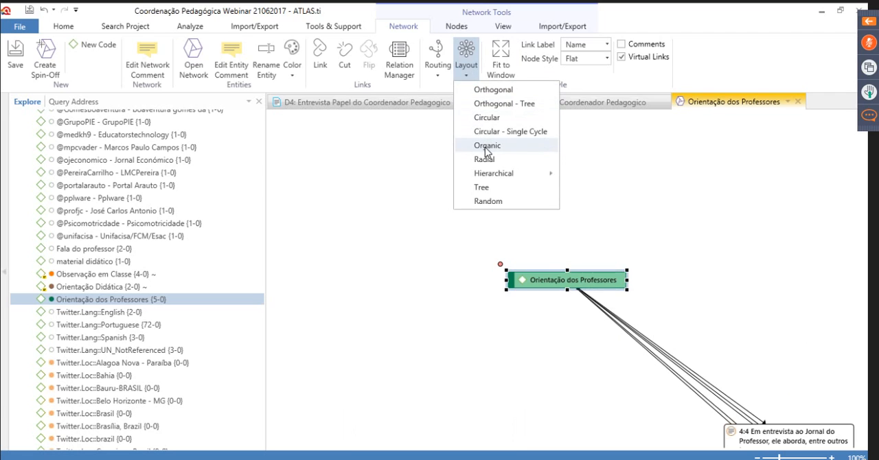
click(486, 146)
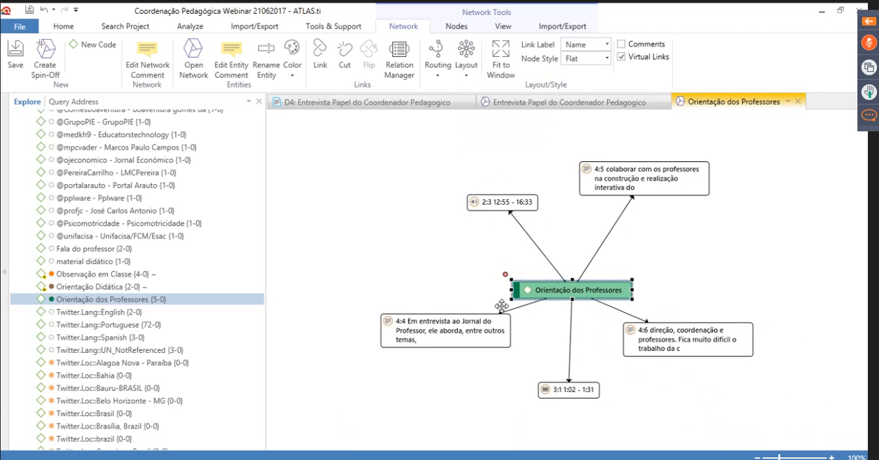
Examine the quotations linked to Orientação dos Professores and compare this network with the D4 document's network
click(399, 320)
click(567, 390)
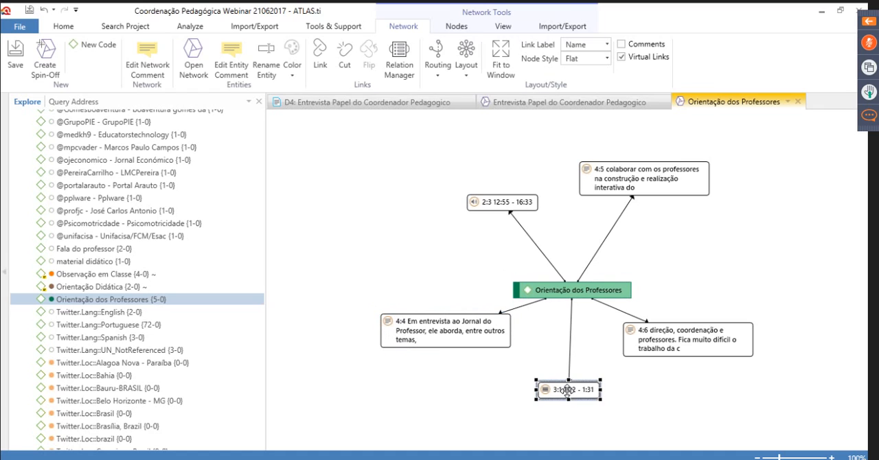
click(651, 335)
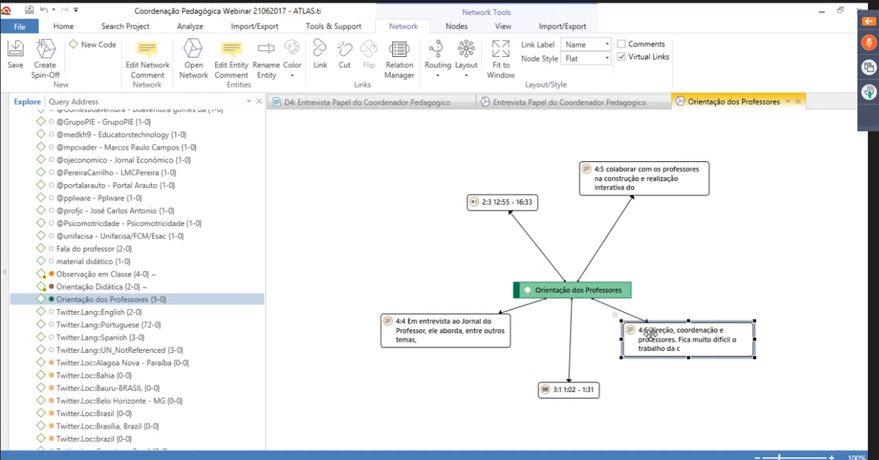
click(617, 178)
click(494, 202)
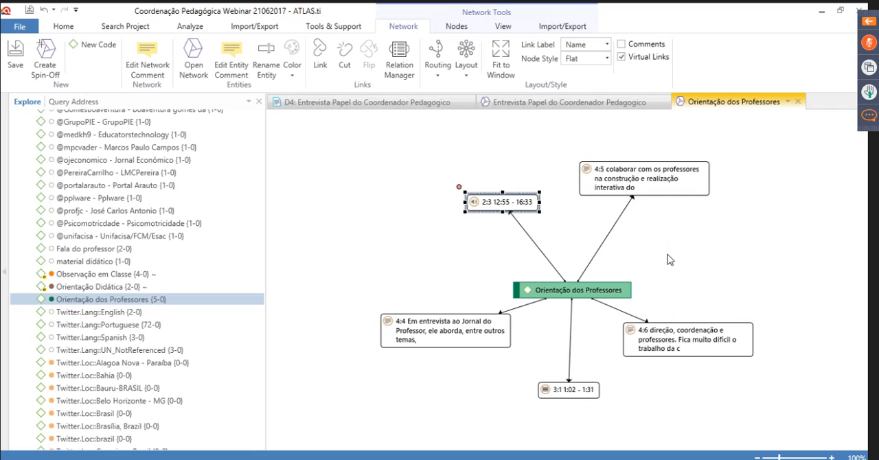
click(546, 294)
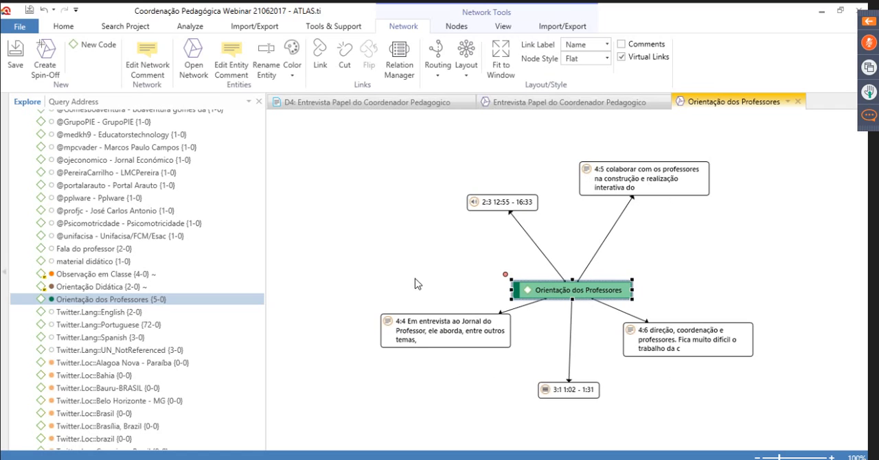
click(404, 321)
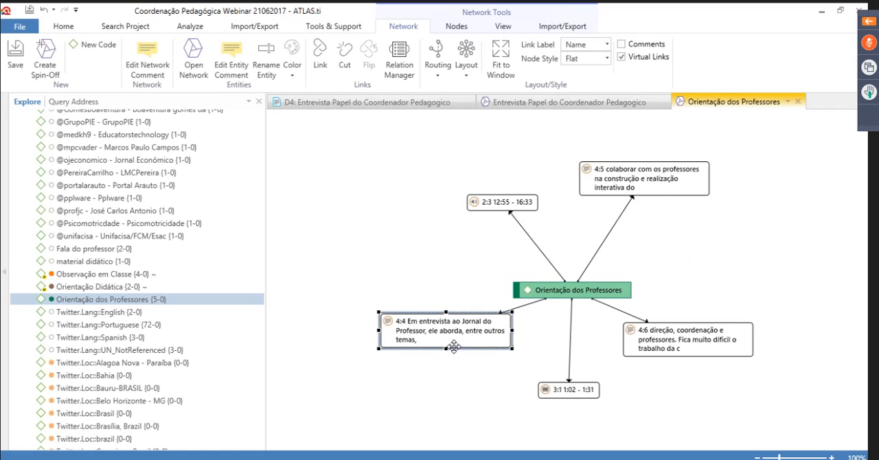
click(556, 382)
click(496, 203)
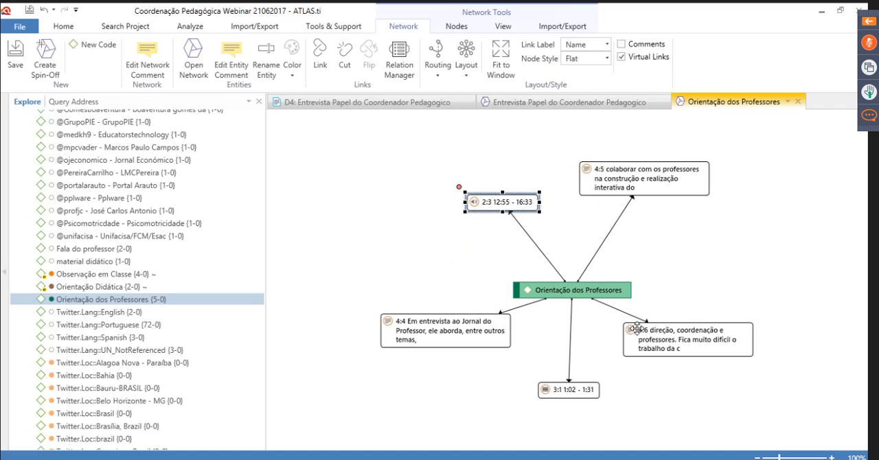
click(614, 406)
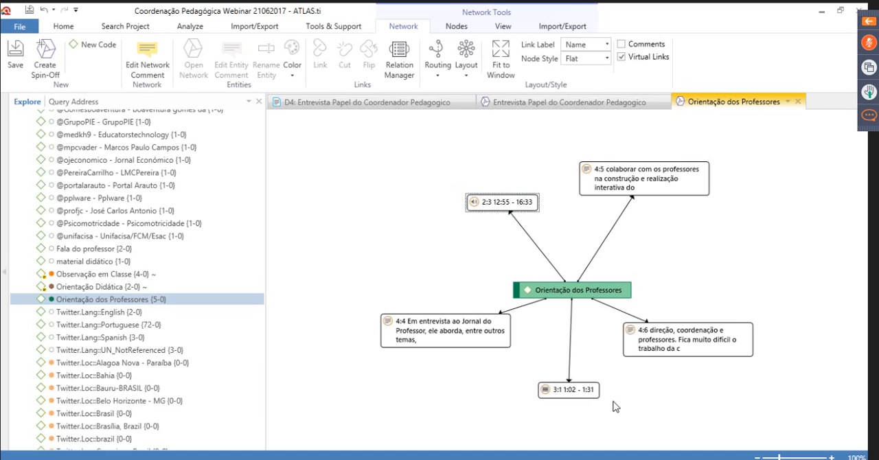
click(563, 103)
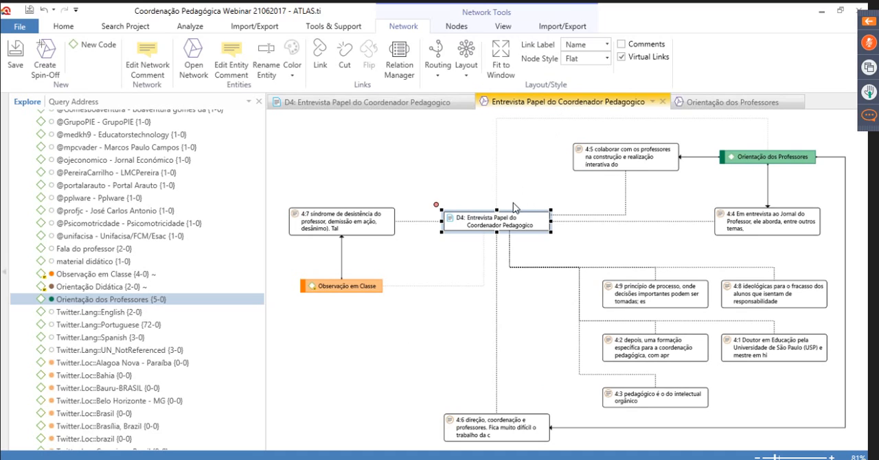
click(720, 103)
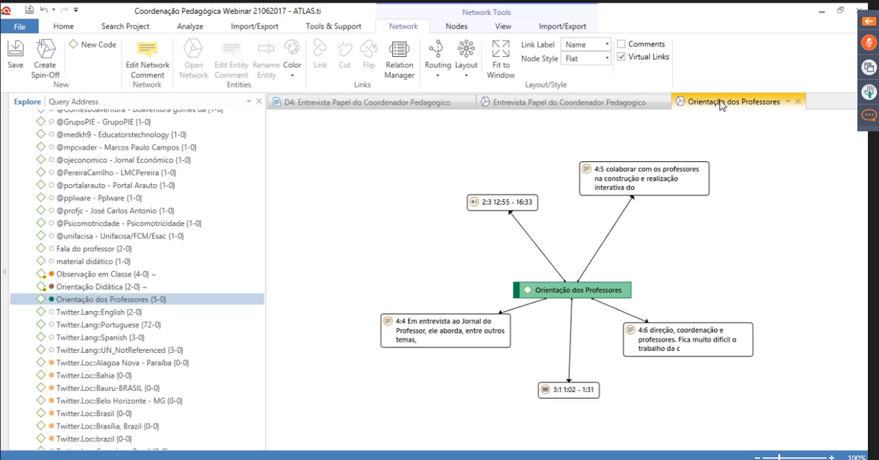
Return to the Codes branch in the project tree and check its available options and its collapsed view
scroll(135, 200, up, 5)
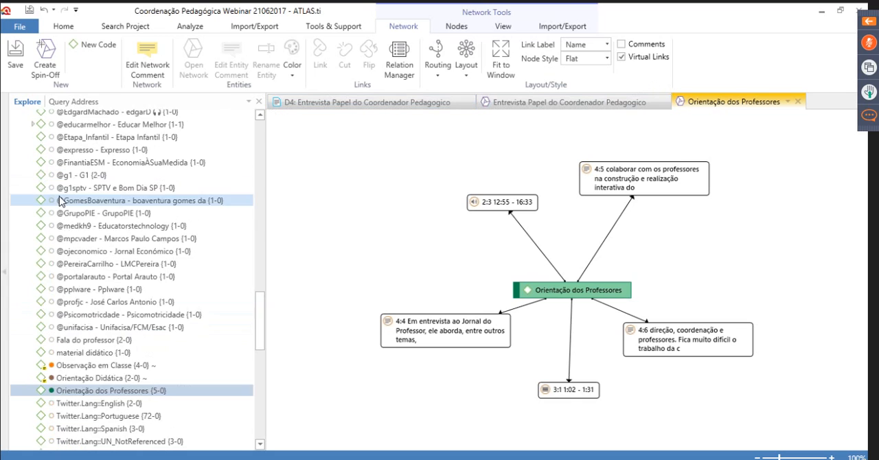
scroll(136, 200, up, 15)
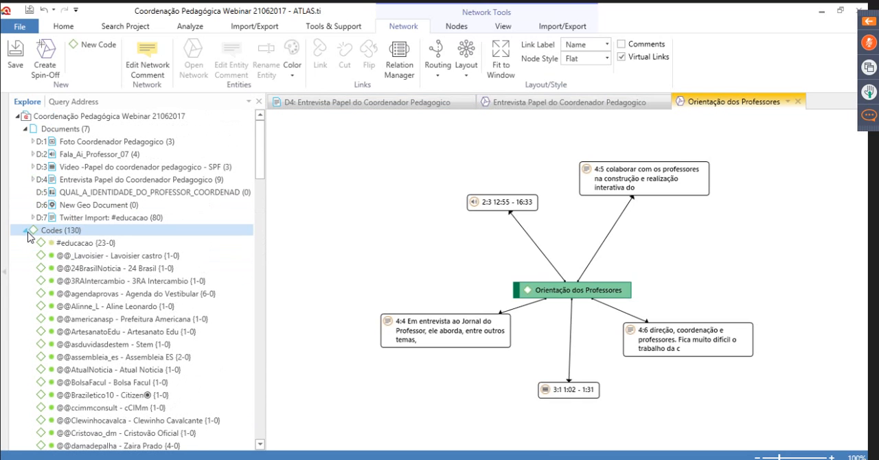
click(88, 243)
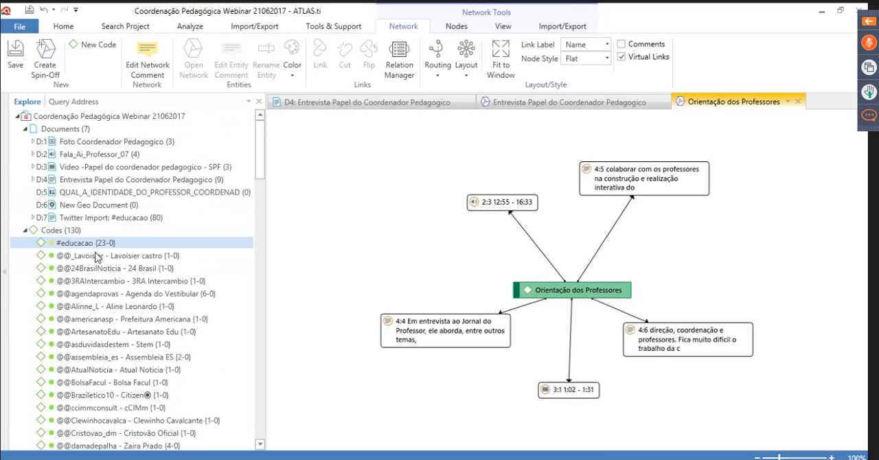
click(63, 232)
right_click(63, 233)
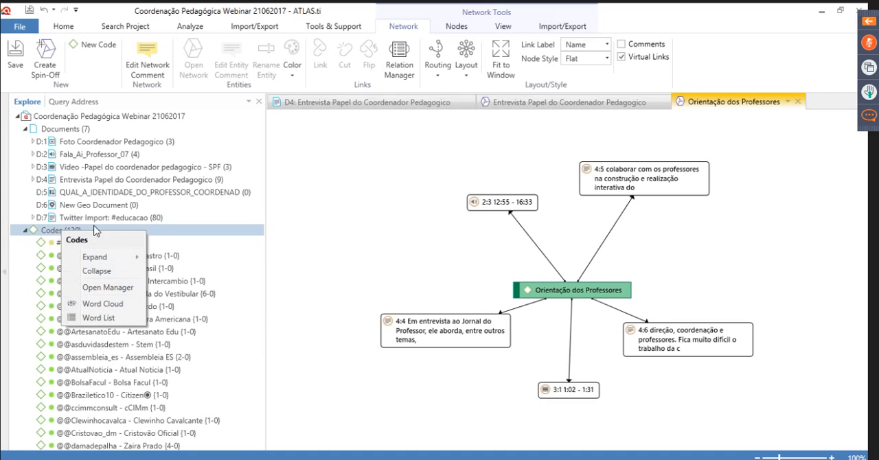
click(29, 237)
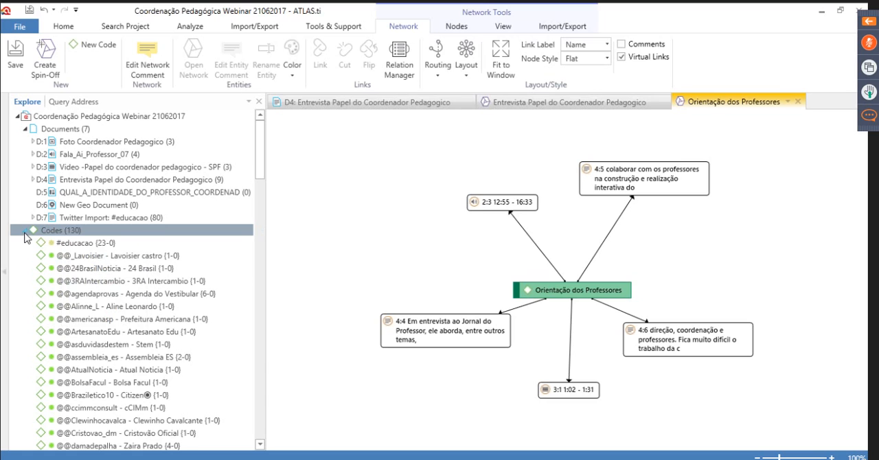
click(25, 230)
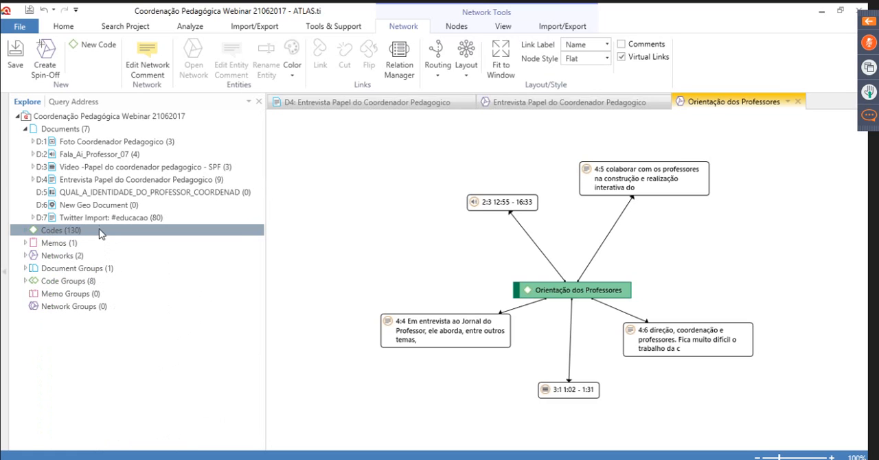
click(26, 231)
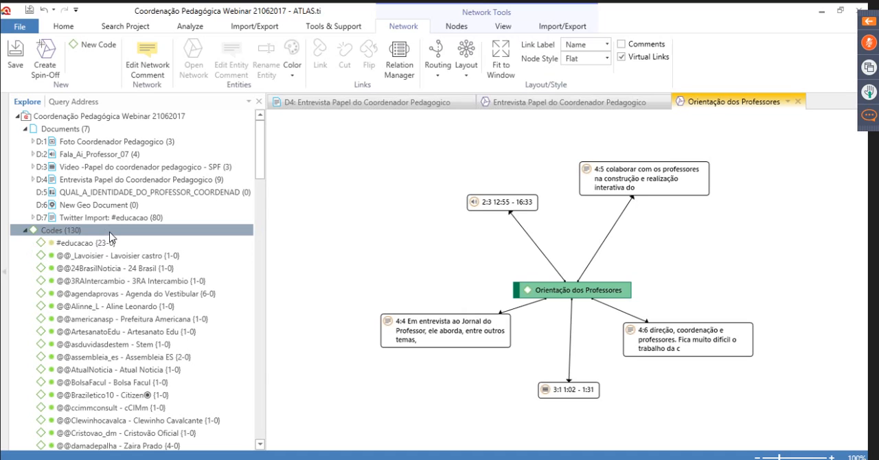
Collapse the Documents branch of the project tree and review the options offered for the Codes branch
click(27, 131)
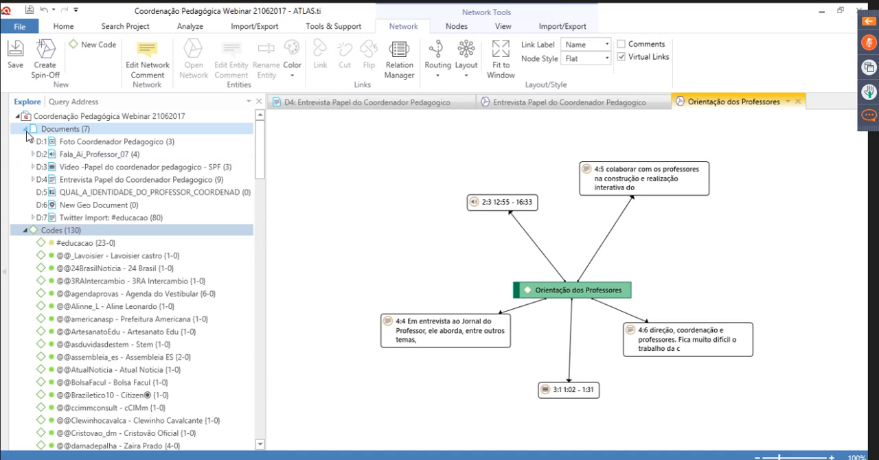
click(26, 130)
right_click(60, 142)
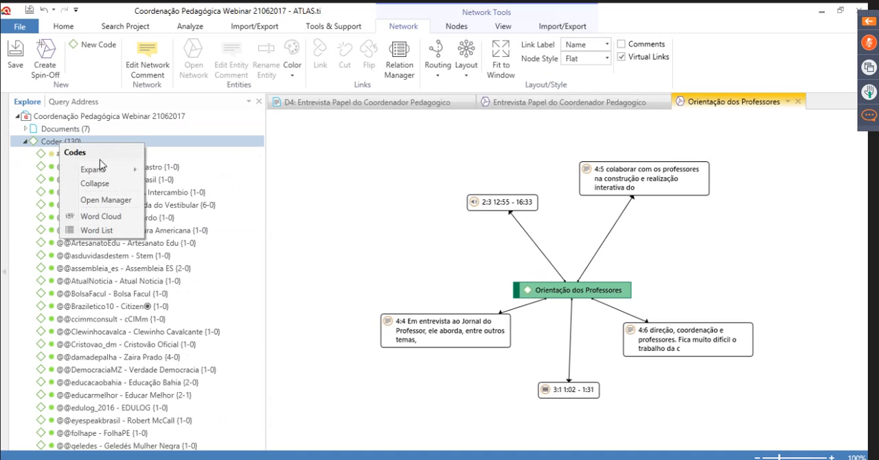
mouse_move(107, 177)
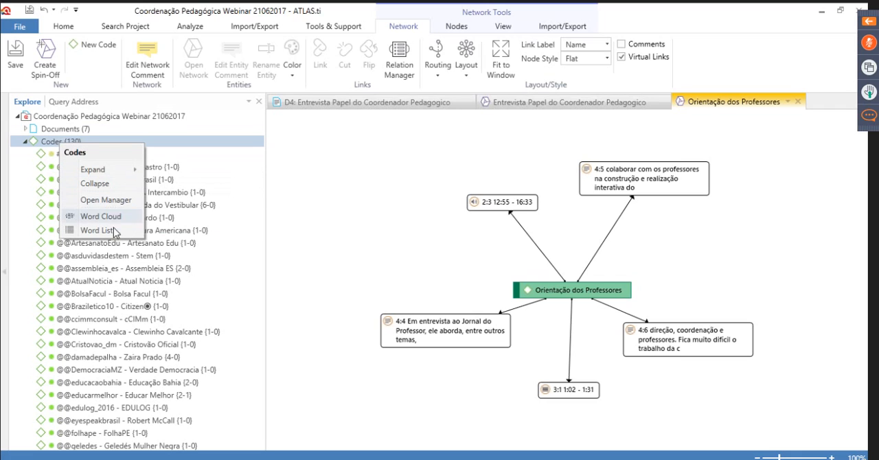
click(75, 142)
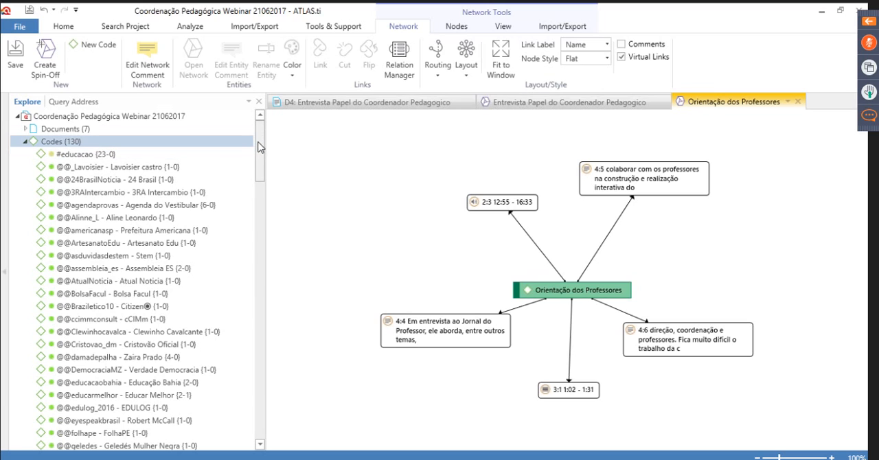
click(27, 143)
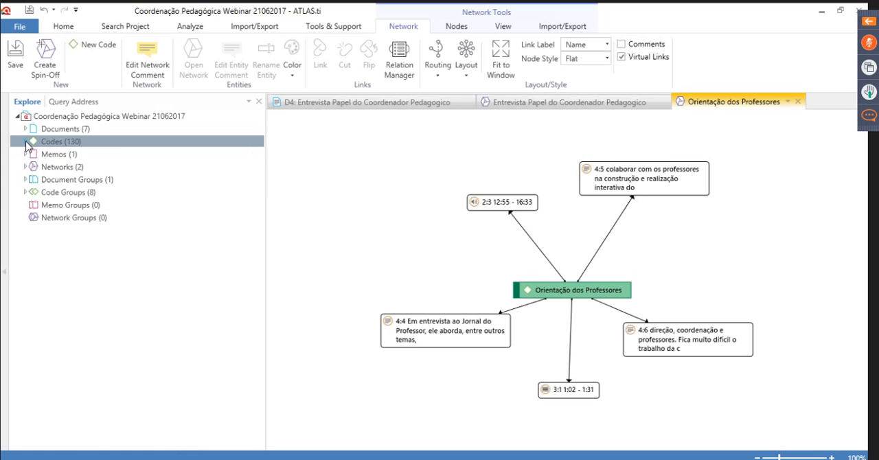
click(26, 142)
right_click(56, 144)
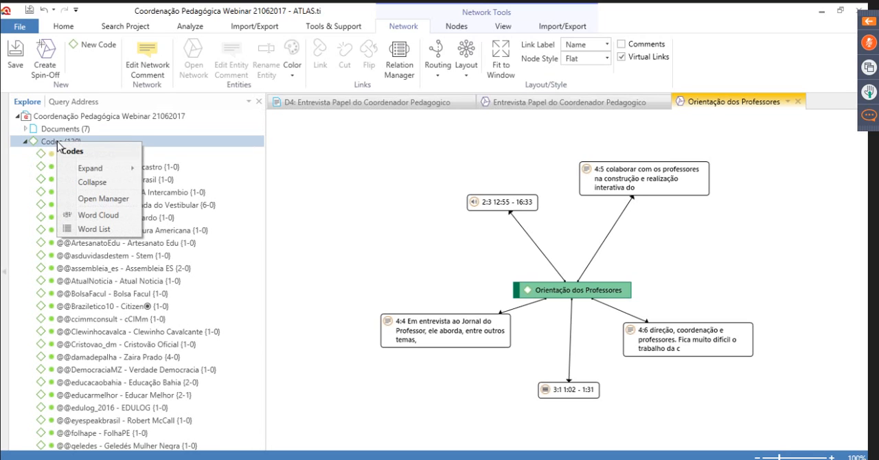
click(59, 143)
right_click(62, 144)
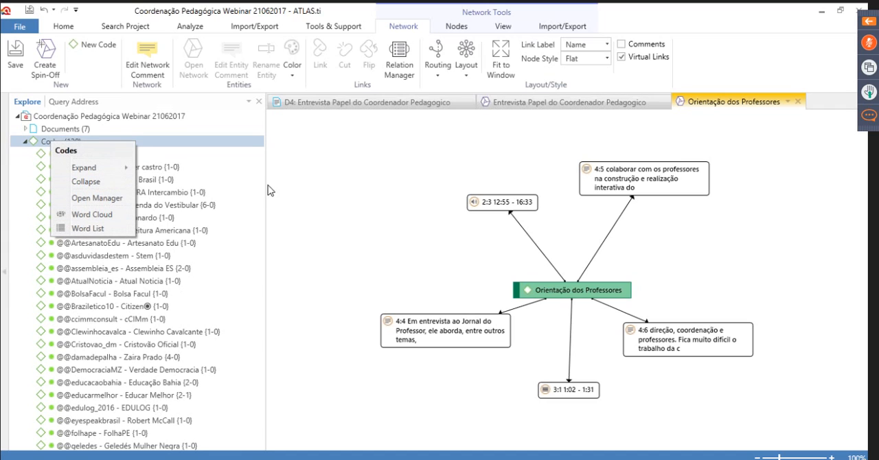
click(185, 144)
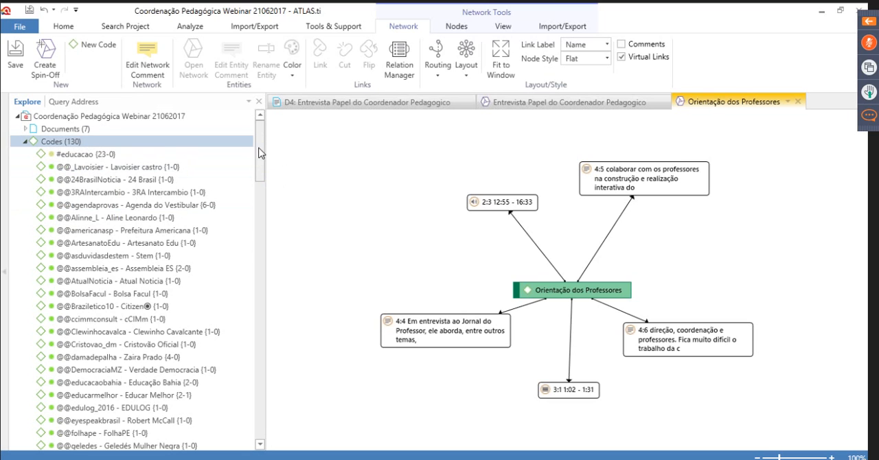
Browse the project's code list around Orientação dos Professores and collapse the Codes branch
drag(260, 159, 264, 329)
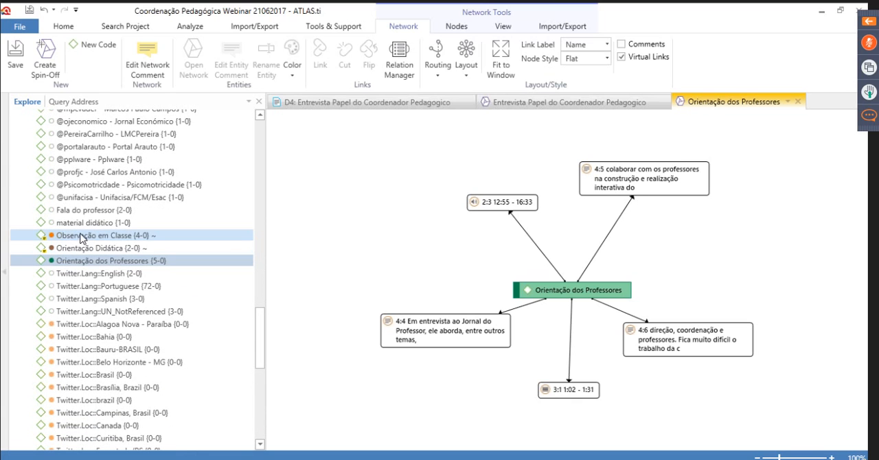
click(332, 181)
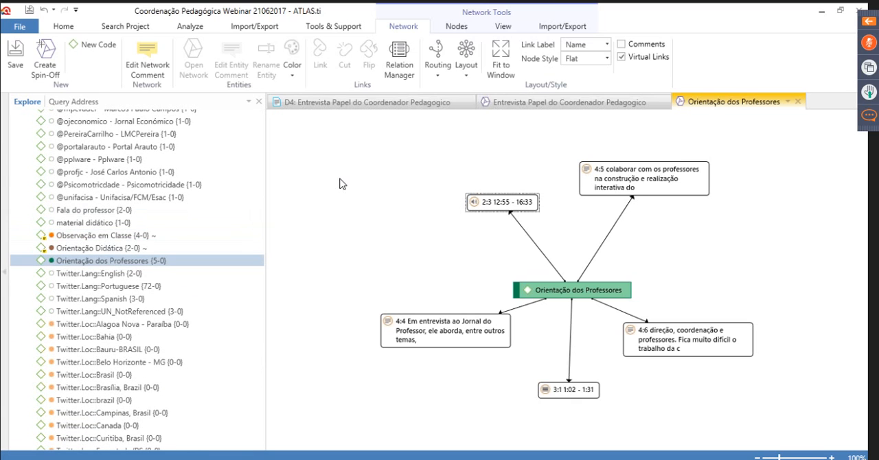
scroll(99, 233, up, 7)
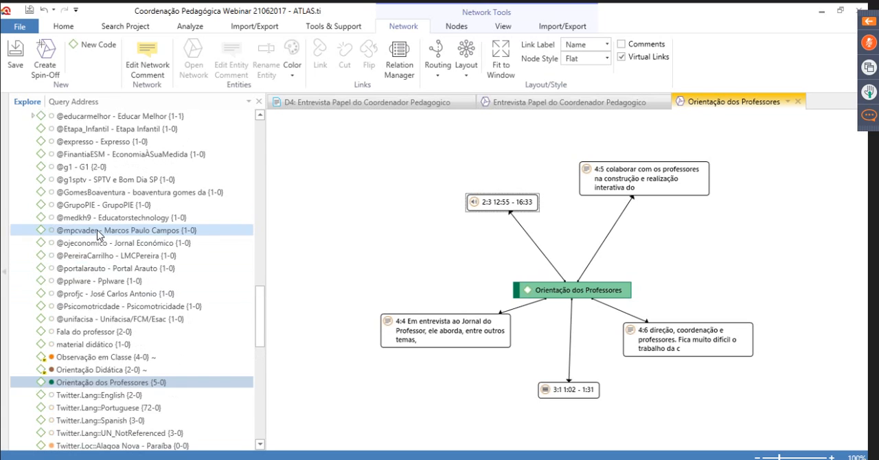
scroll(102, 237, up, 15)
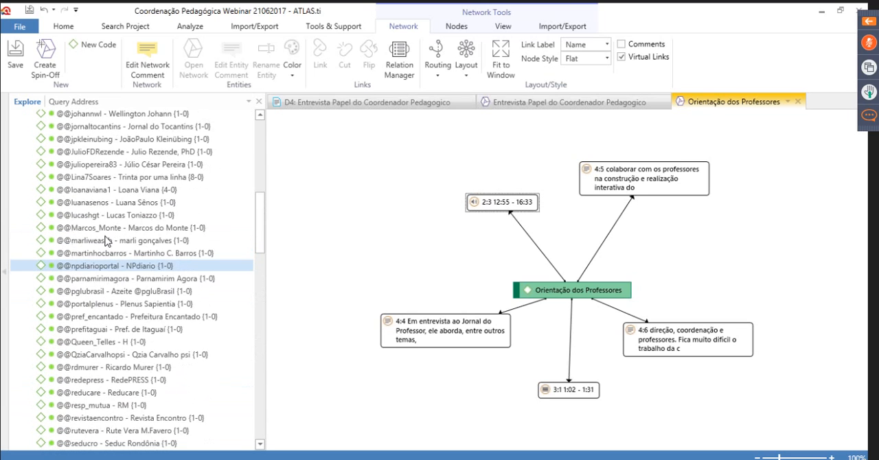
click(26, 142)
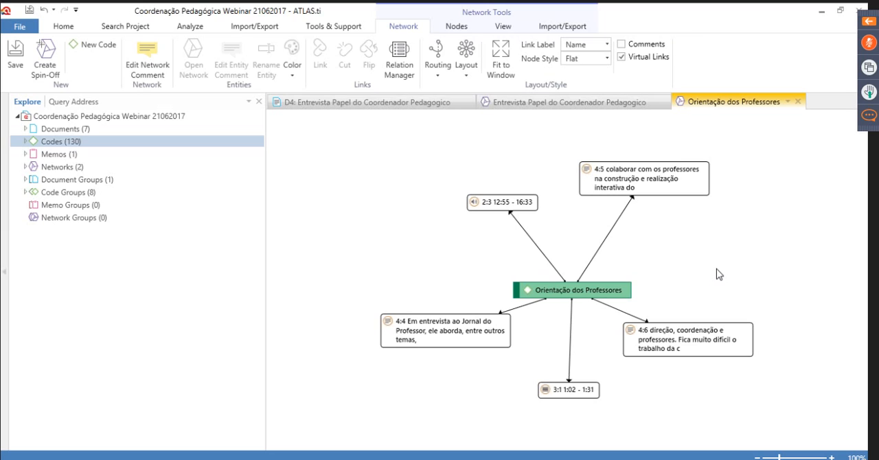
Review the open D4 document and Orientação dos Professores network, and return to the Entrevista Papel do Coordenador Pedagogico network
click(541, 106)
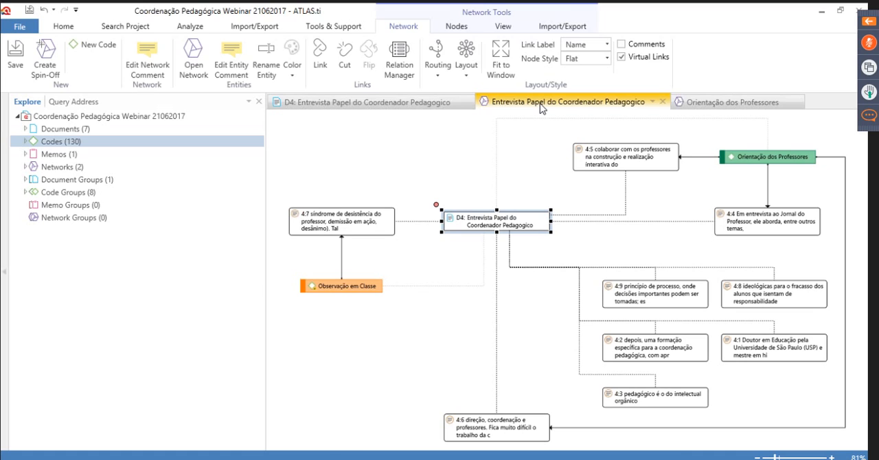
click(388, 102)
click(732, 103)
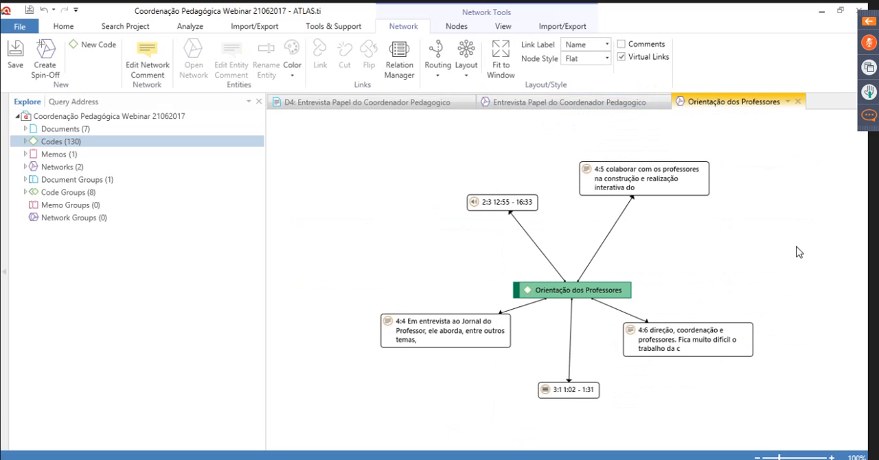
click(528, 105)
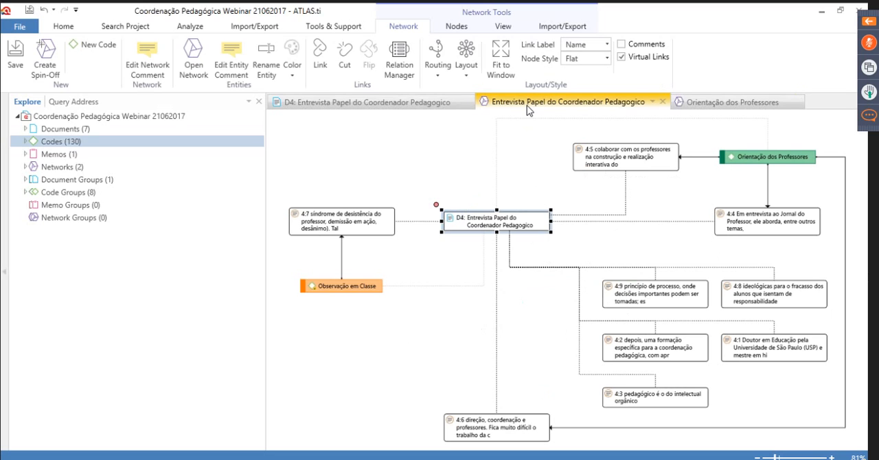